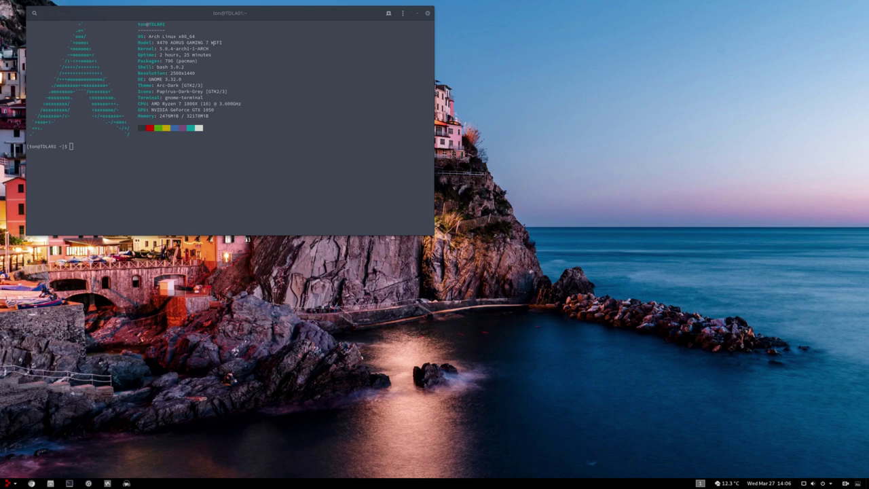
Highlight the OS, kernel, theme, terminal and memory details in the terminal's system information output
triple_click(209, 34)
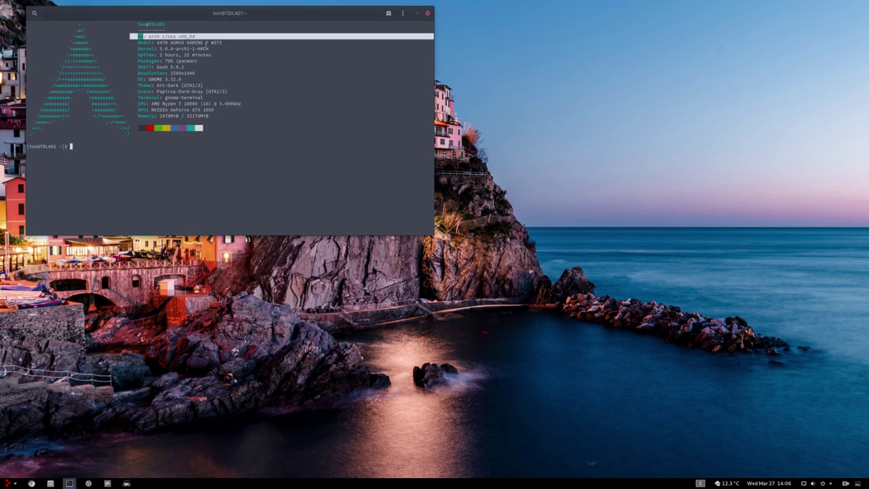
click(212, 45)
drag(211, 48, 158, 50)
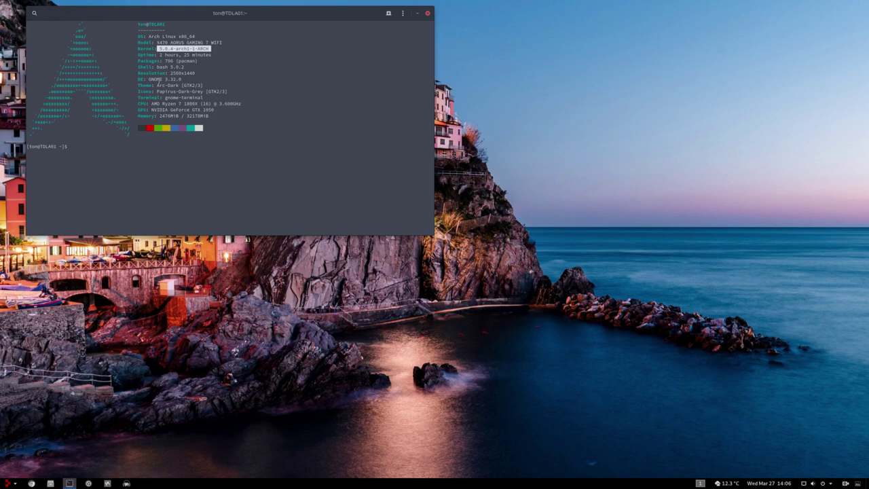
drag(207, 85, 157, 85)
drag(231, 91, 168, 97)
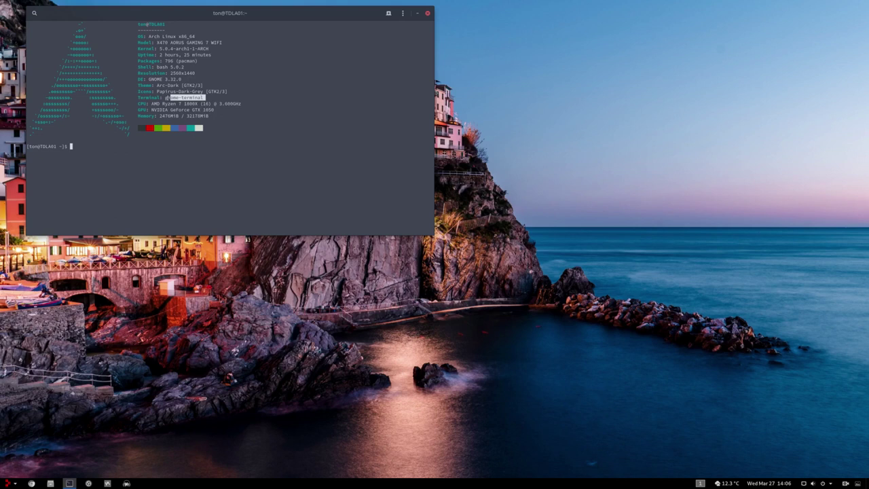
drag(209, 115, 159, 115)
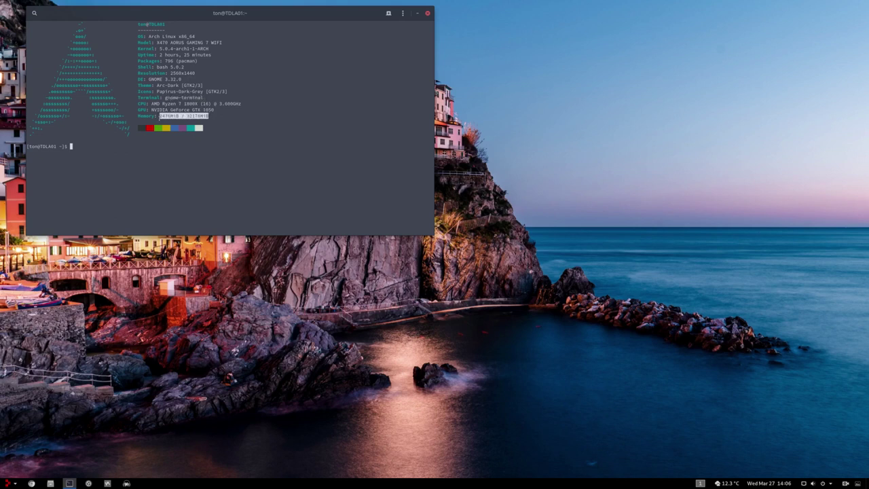
Run htop to inspect the running processes, quit it and close the terminal window
click(133, 155)
text(htop)
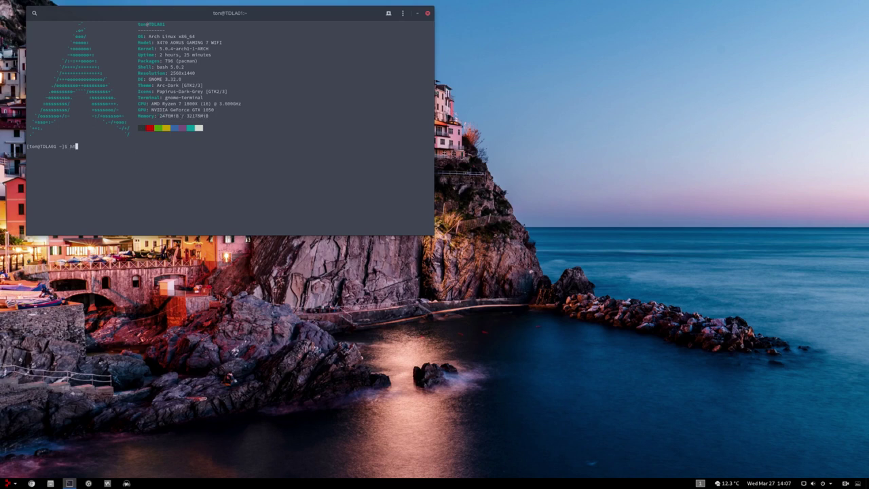
key(Return)
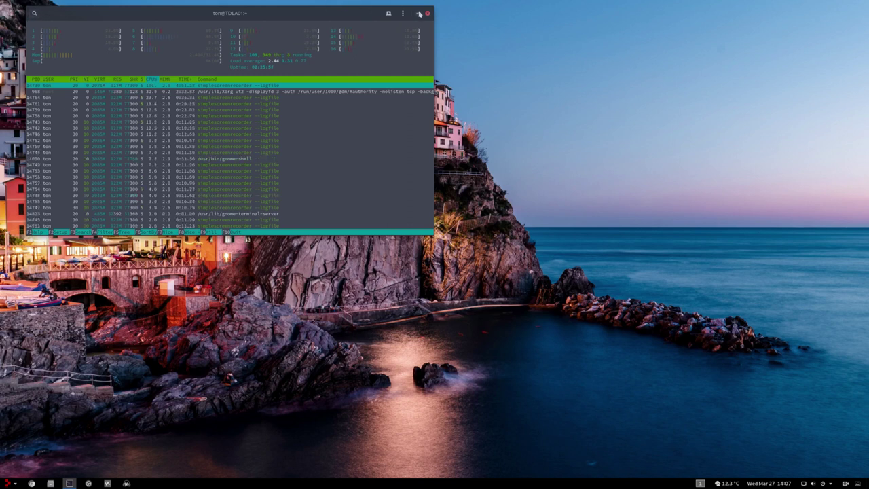
click(332, 147)
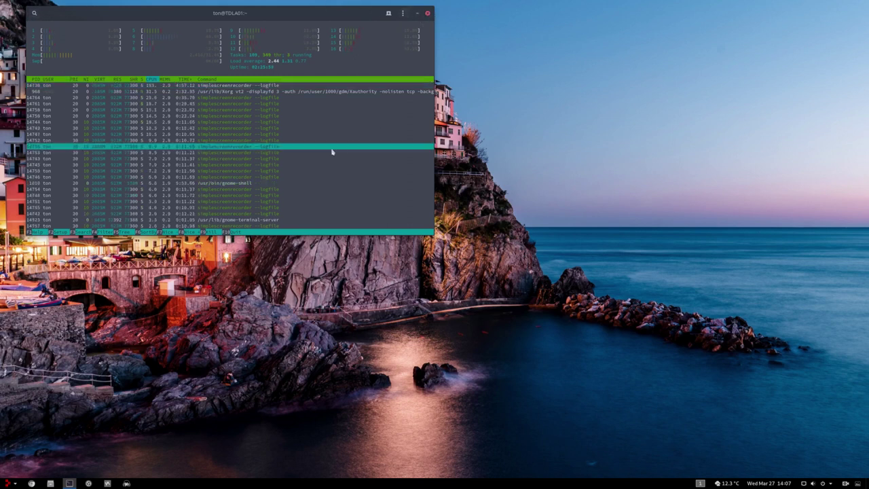
key(q)
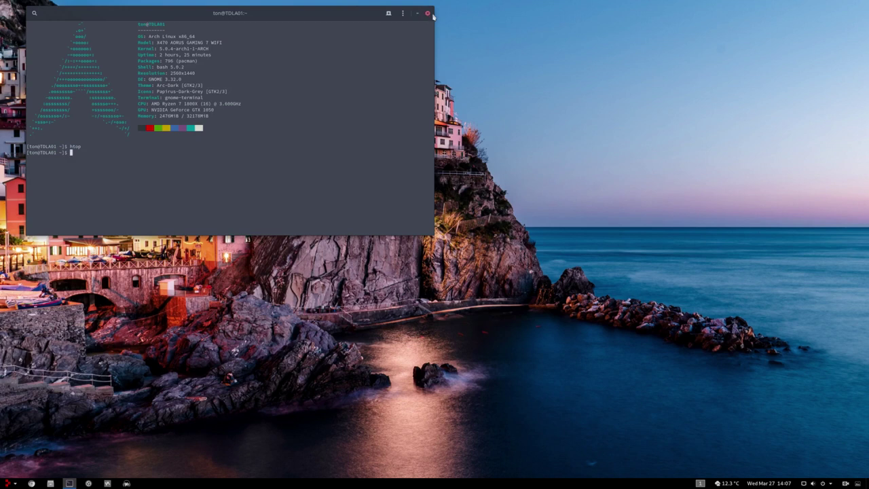
click(428, 12)
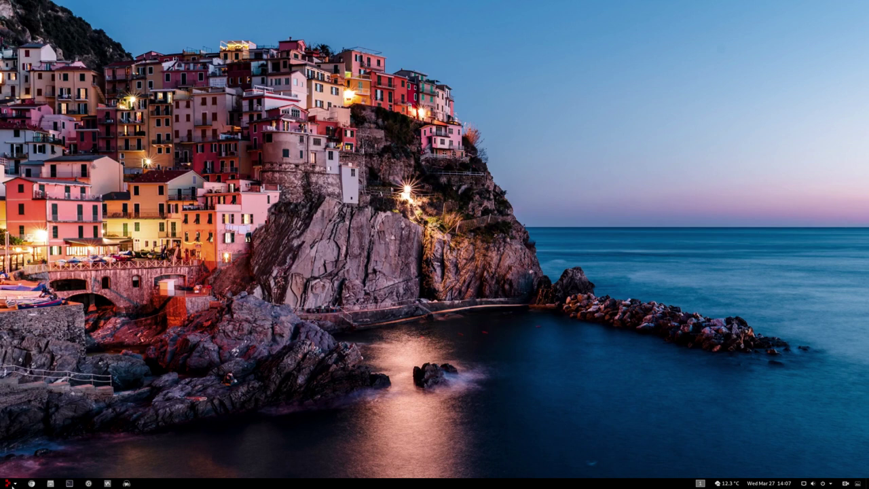
View the contents of the Home folder and the Music folder, closing each file manager window
click(51, 483)
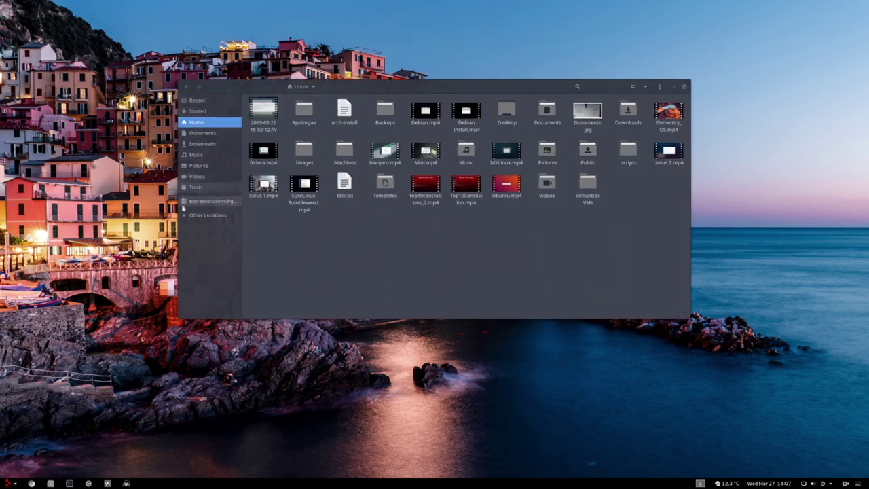
click(686, 87)
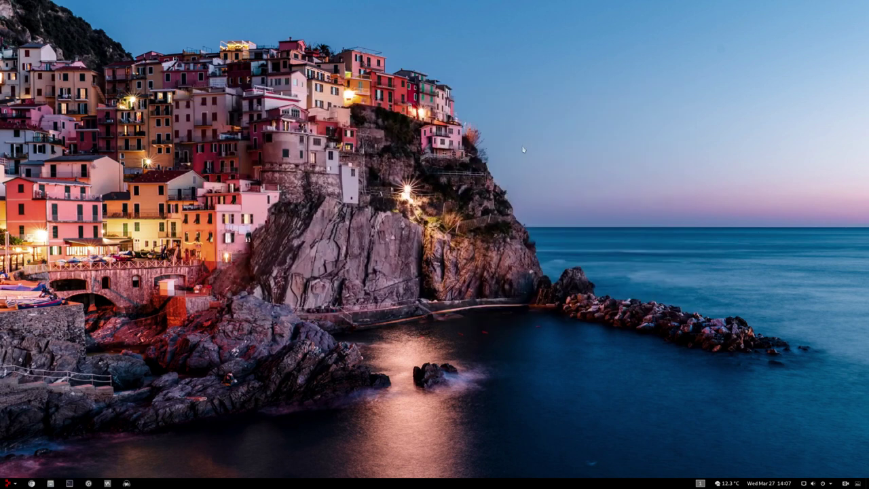
click(7, 484)
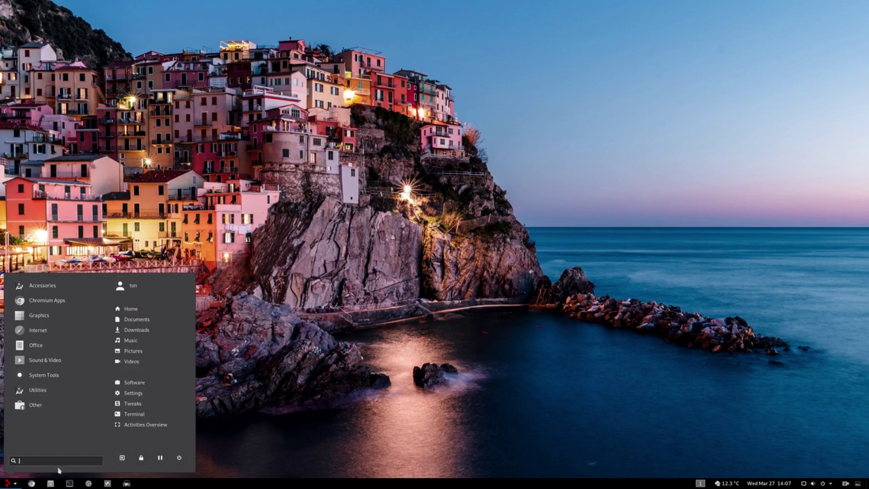
click(142, 340)
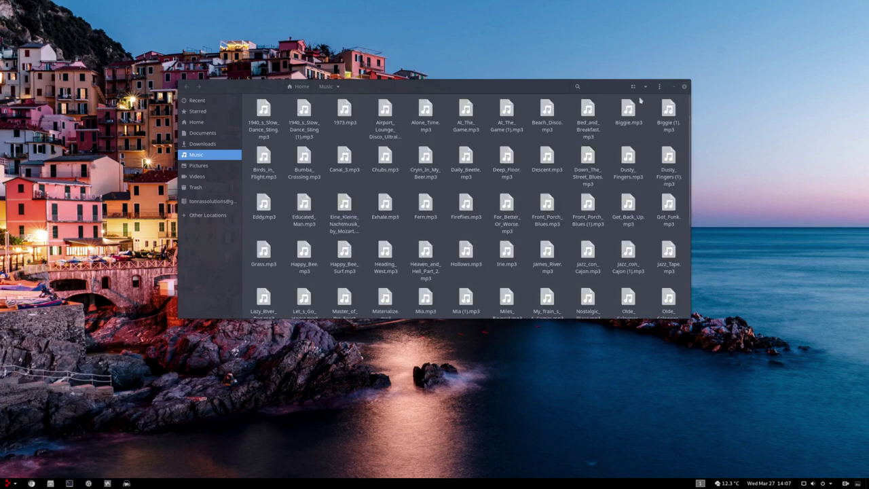
click(685, 89)
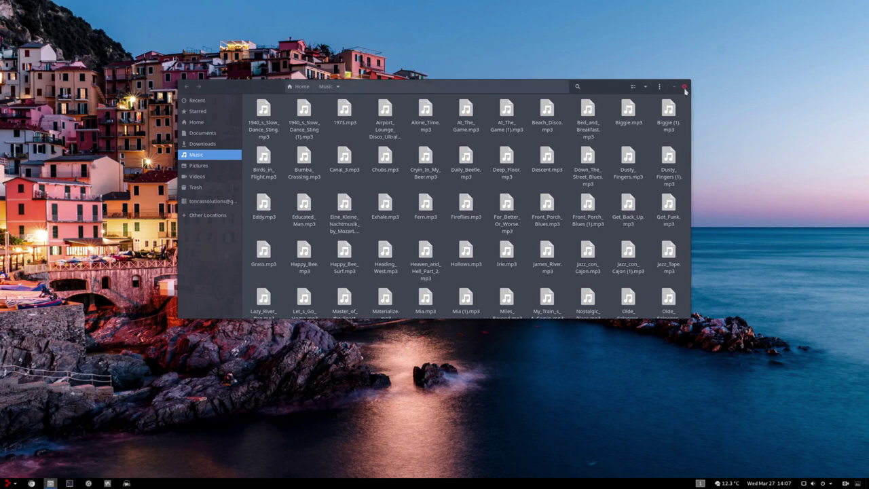
click(685, 89)
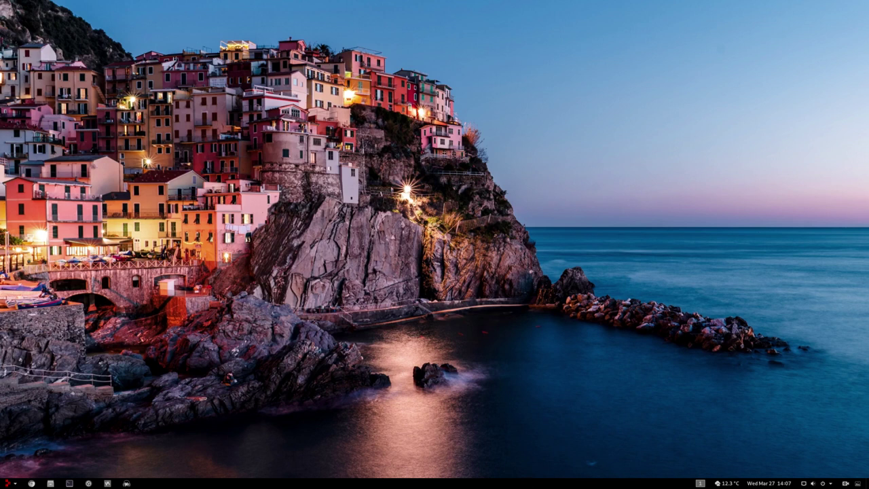
Browse the Other and Utilities categories of the application menu
click(13, 483)
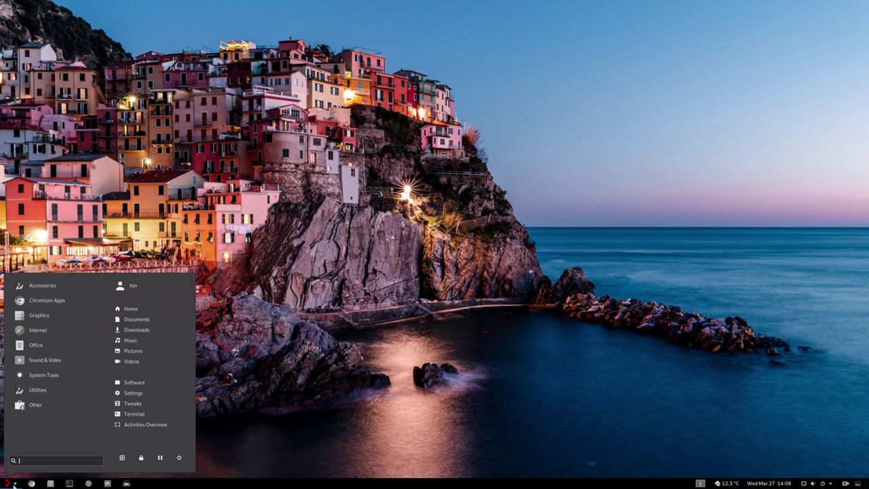
click(45, 411)
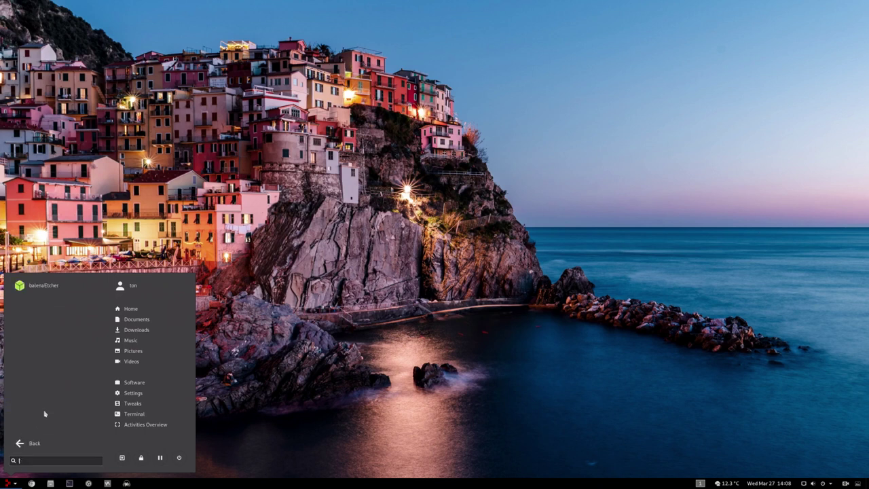
click(34, 445)
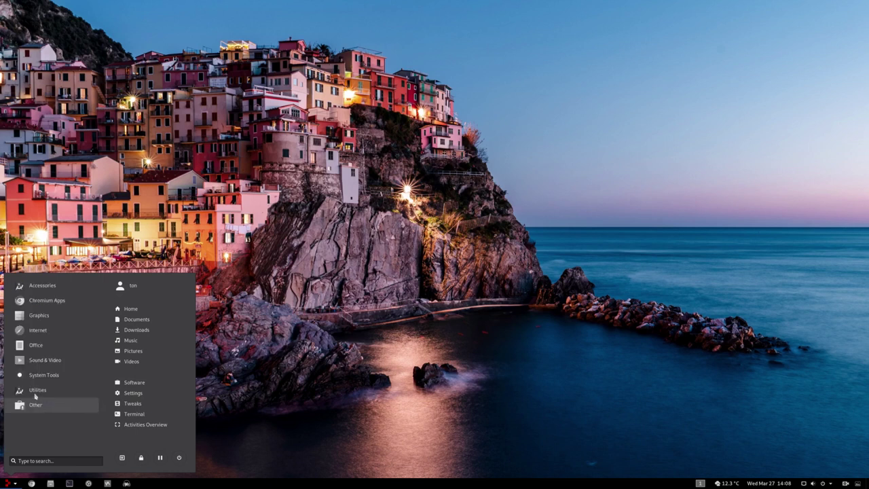
click(37, 391)
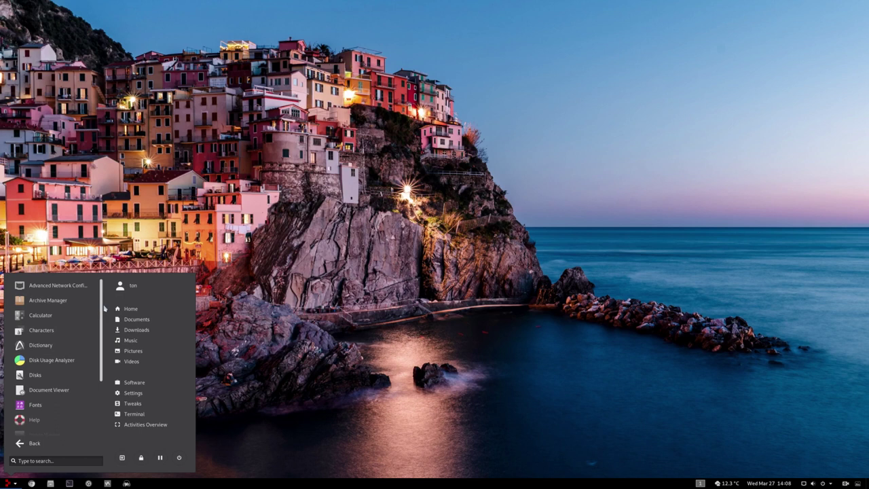
scroll(101, 352, down, 3)
scroll(101, 383, up, 3)
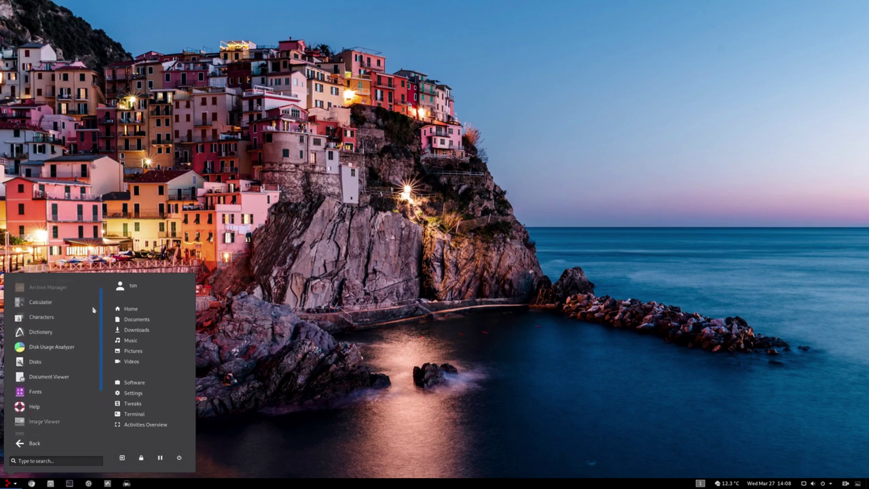
Open the Home folder and its Appimgae subfolder
click(130, 311)
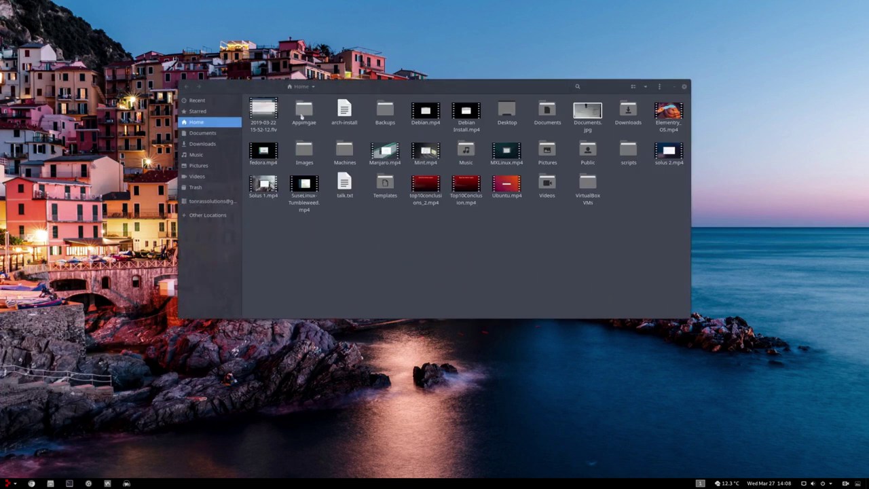
double_click(301, 113)
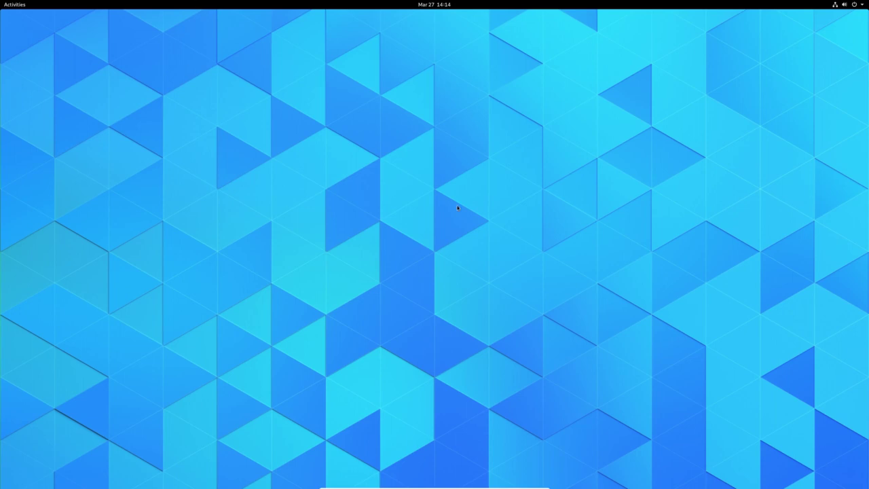
Examine the system menu's wired network and user account entries and the power-off dialog, cancelling the shutdown
click(863, 5)
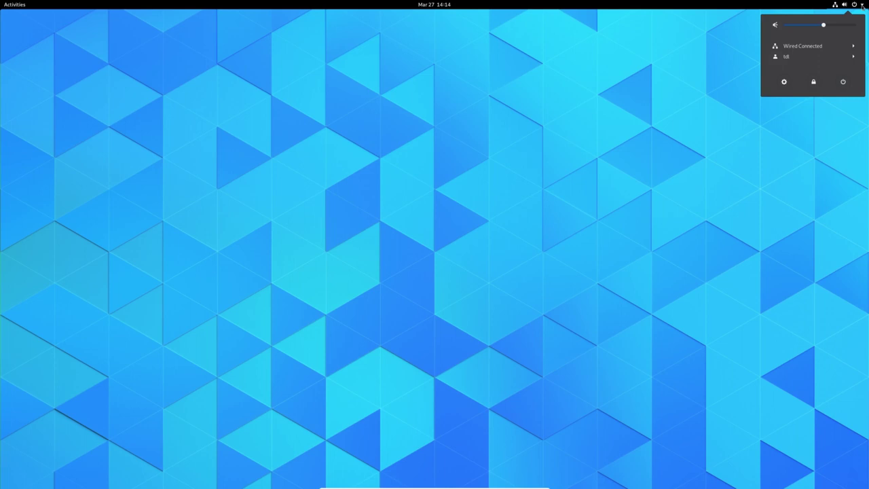
click(785, 44)
click(786, 44)
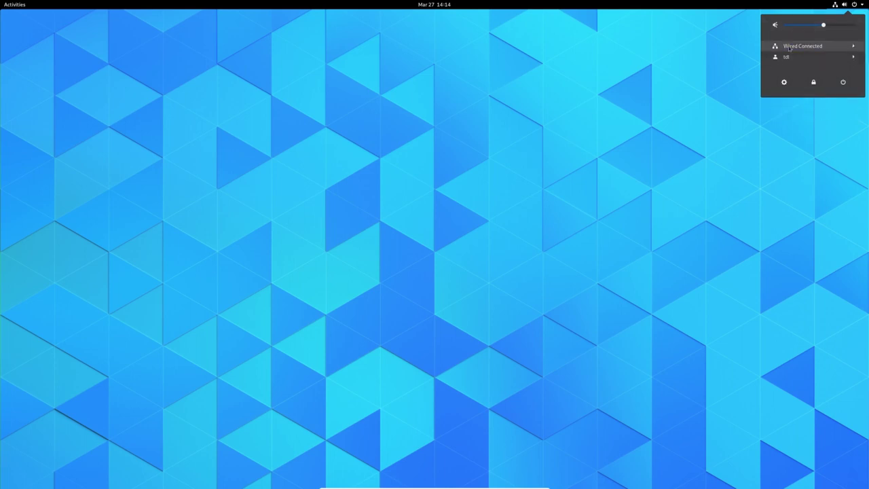
click(792, 57)
click(792, 57)
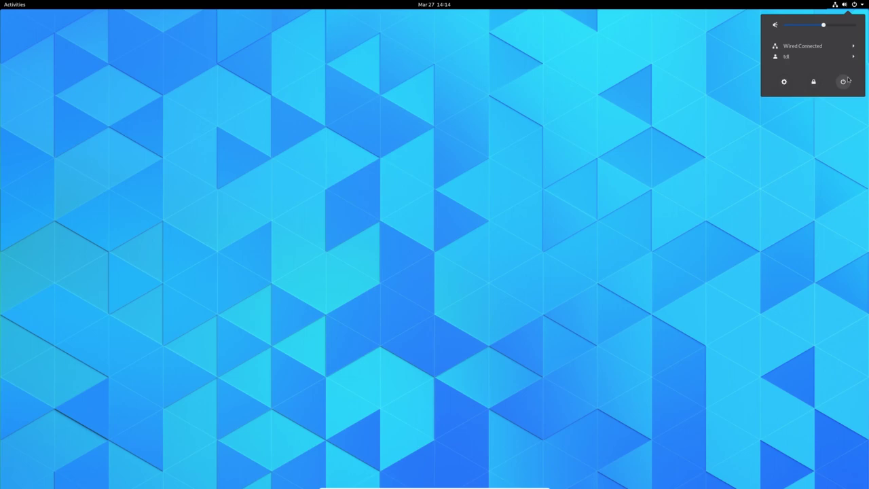
click(848, 81)
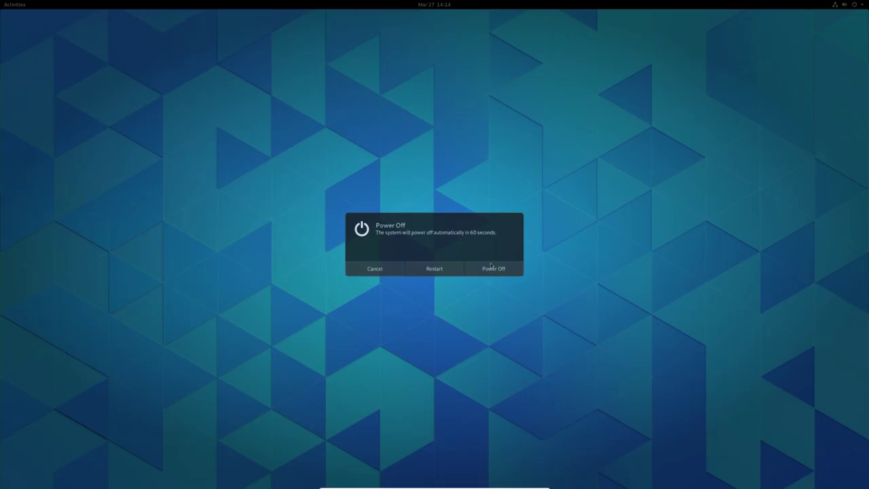
click(392, 275)
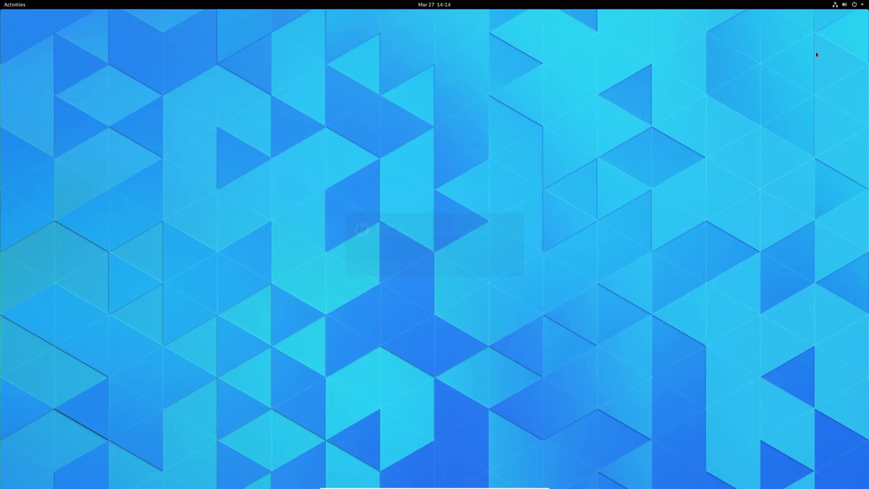
Check the volume control in the system menu, and view the calendar and notification area
click(850, 6)
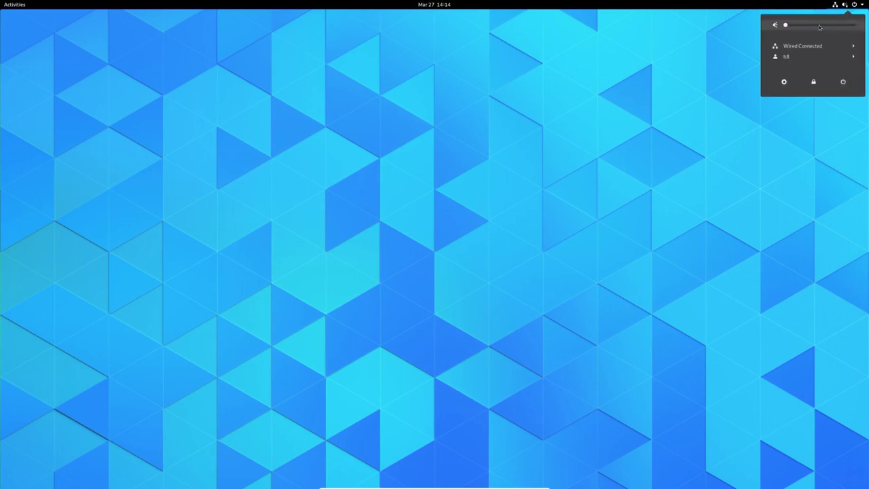
click(862, 7)
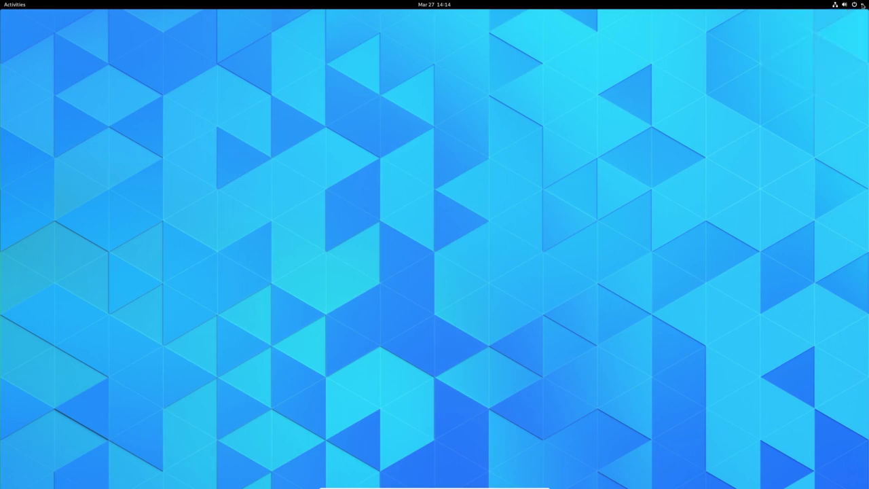
click(435, 5)
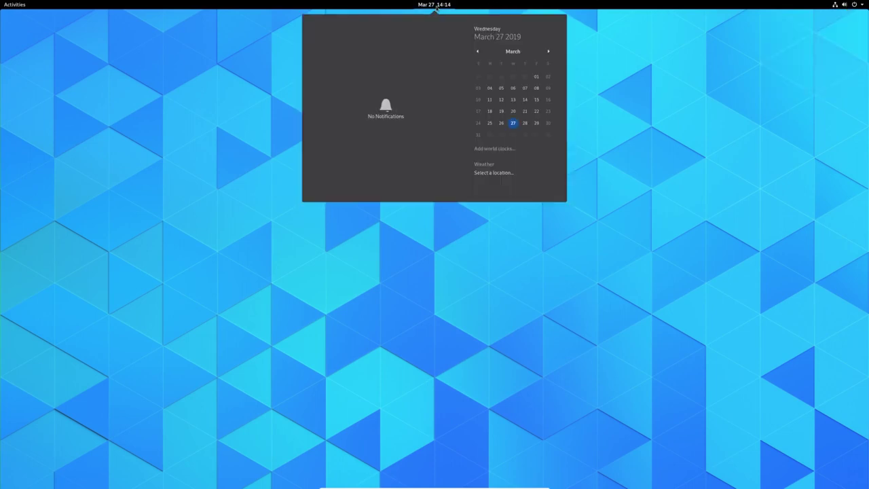
click(434, 5)
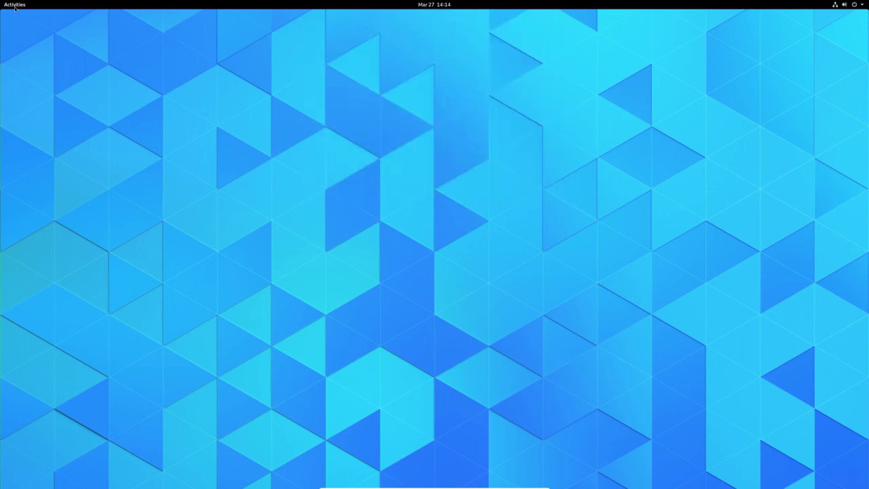
Look through both pages of all installed applications in the Activities overview
click(14, 5)
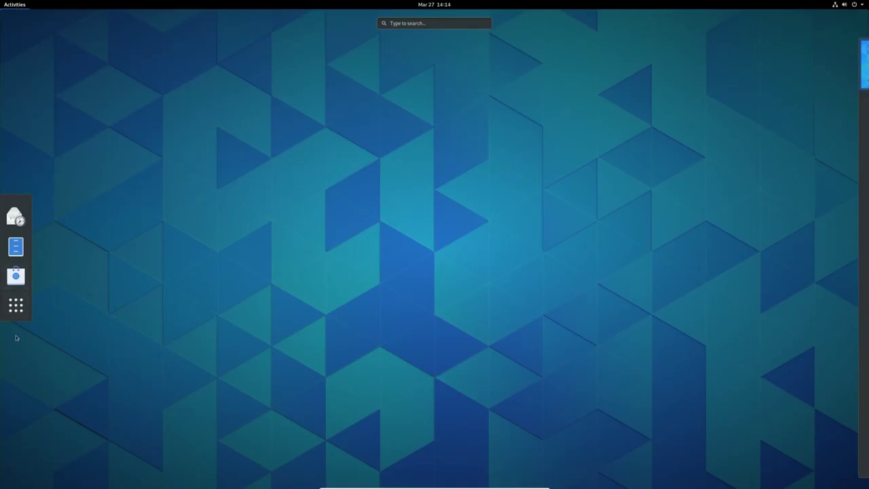
click(22, 314)
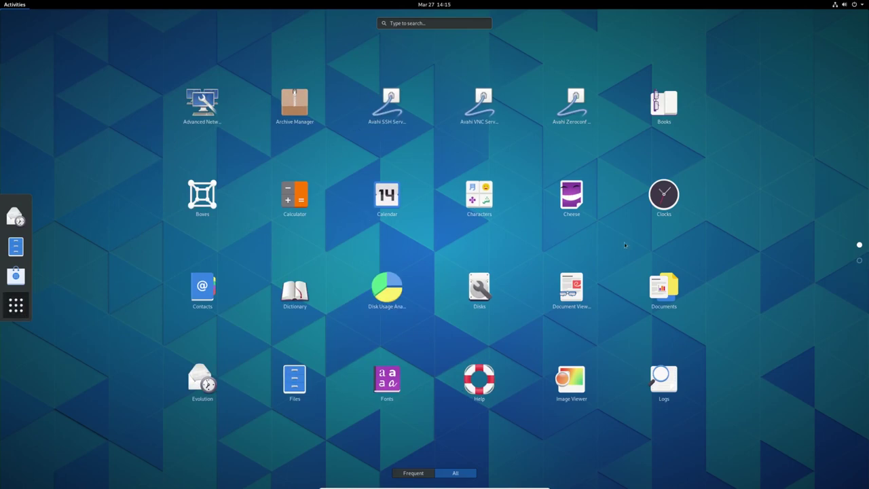
scroll(731, 238, down, 1)
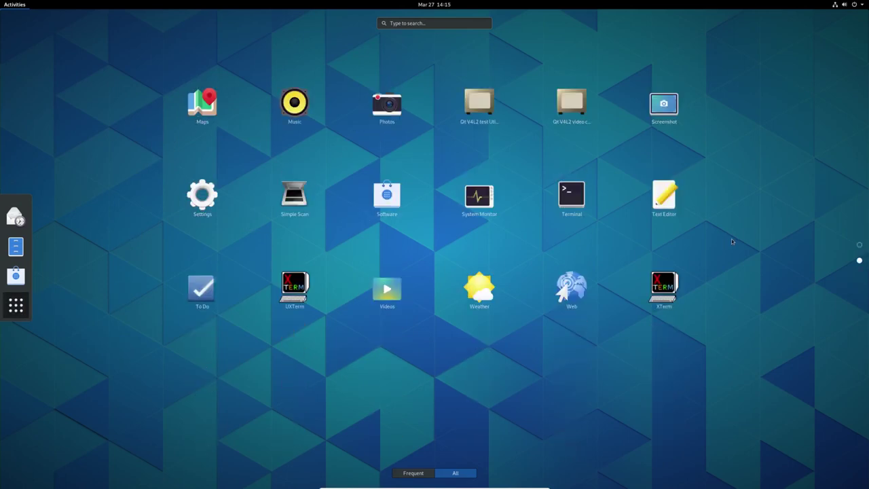
scroll(732, 238, up, 1)
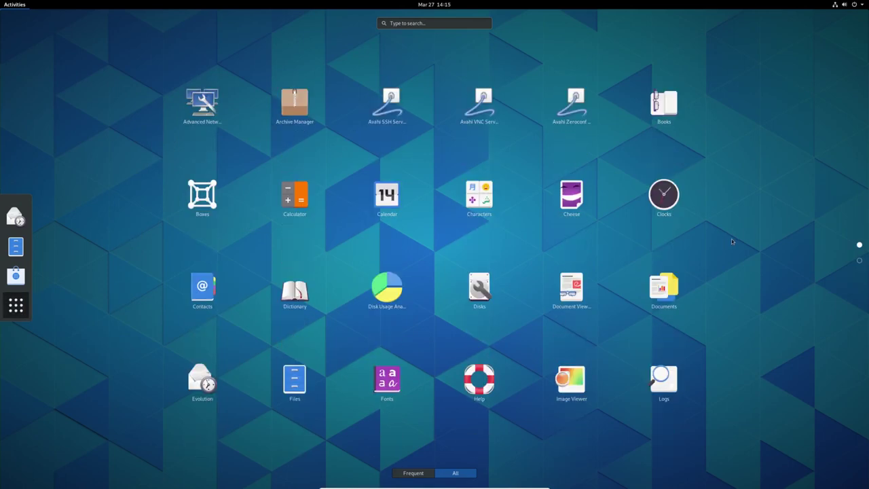
Page through the full application grid once more and return to the desktop
scroll(732, 238, down, 1)
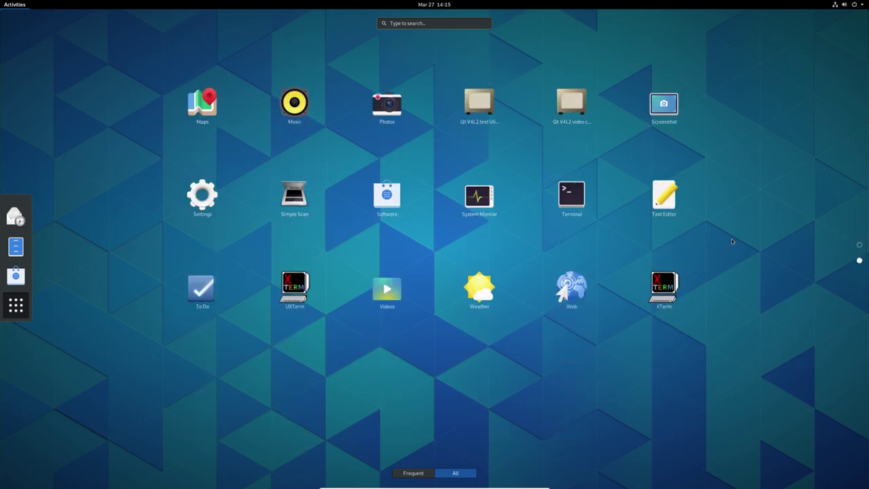
scroll(731, 239, up, 1)
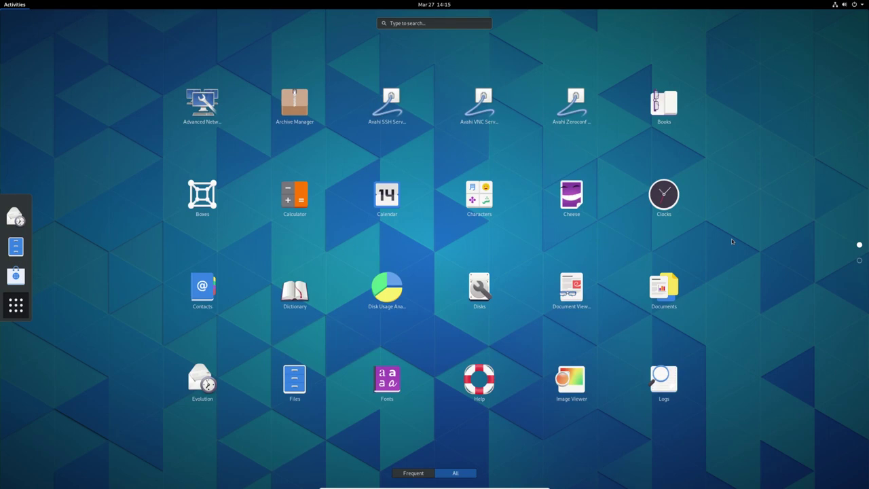
click(24, 315)
click(193, 93)
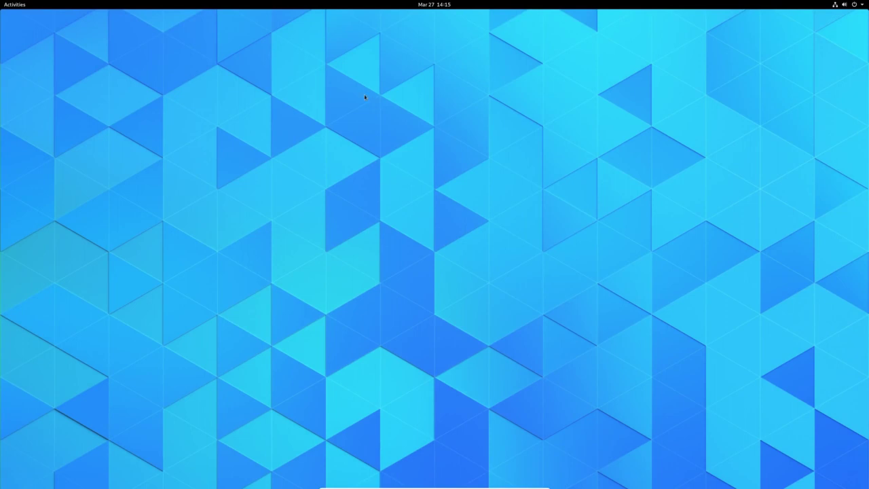
Search the Activities overview for "ter" and launch Terminal
key(super)
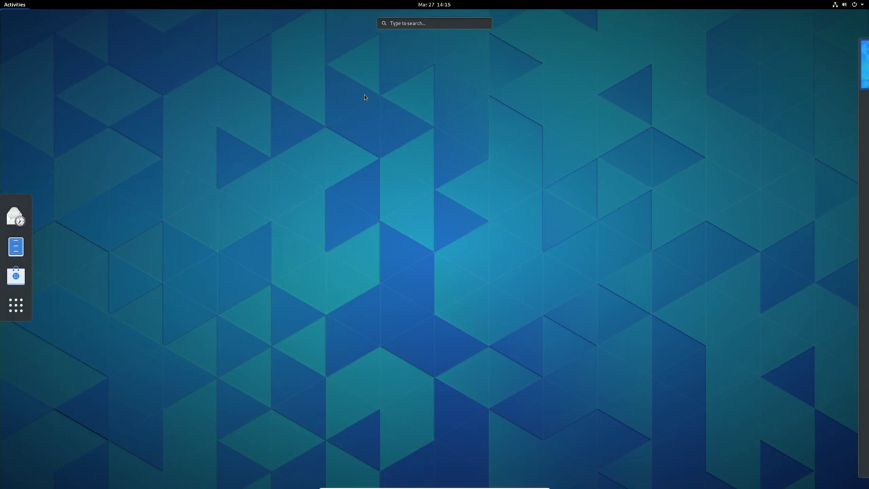
text(ter)
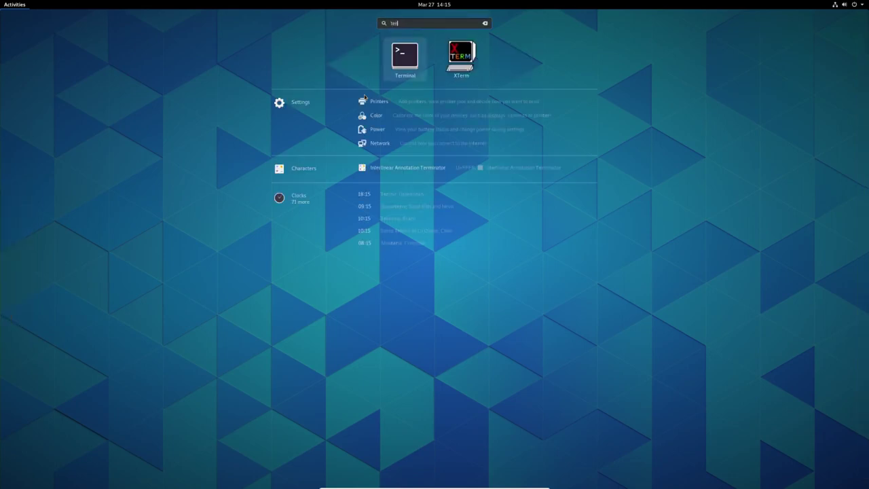
click(408, 61)
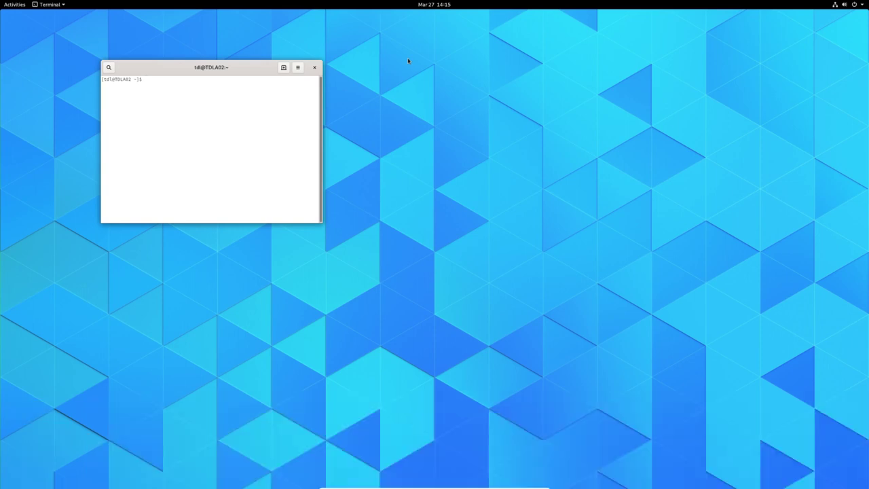
Install GNOME Tweaks with "sudo pacman -S gnome-tweaks", entering the account password and accepting the installation
text(sudo p)
text(acman -S g)
text(n -S gn)
text(ome-tweaks)
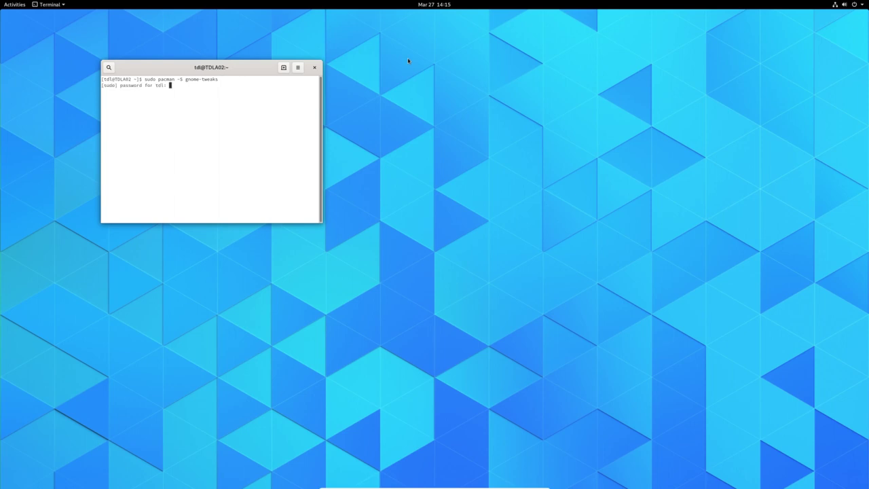
key(Return)
key(Return)
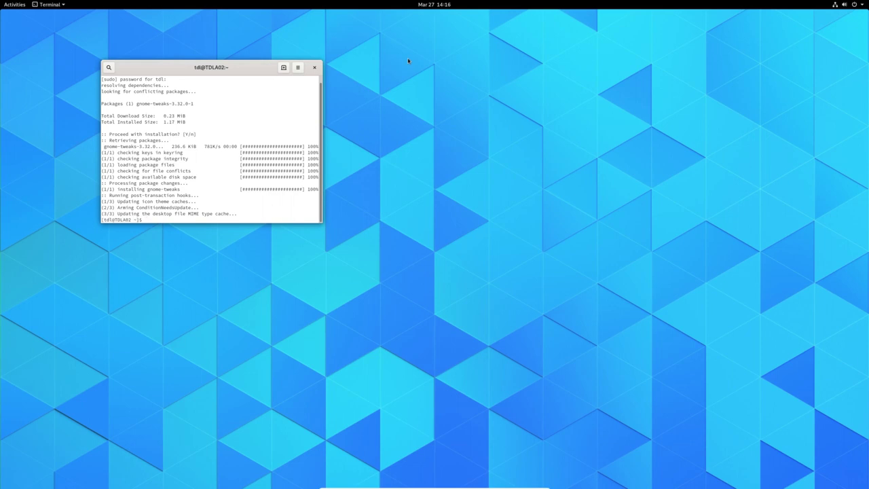
Search for "tweaks" to open Tweaks beside the terminal, and turn off Suspend when laptop lid is closed
click(8, 6)
click(412, 24)
text(tweaks)
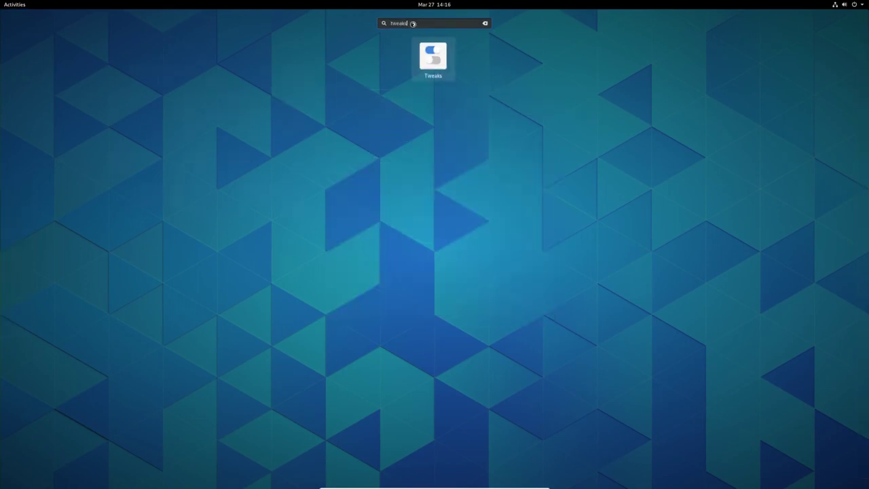
key(Escape)
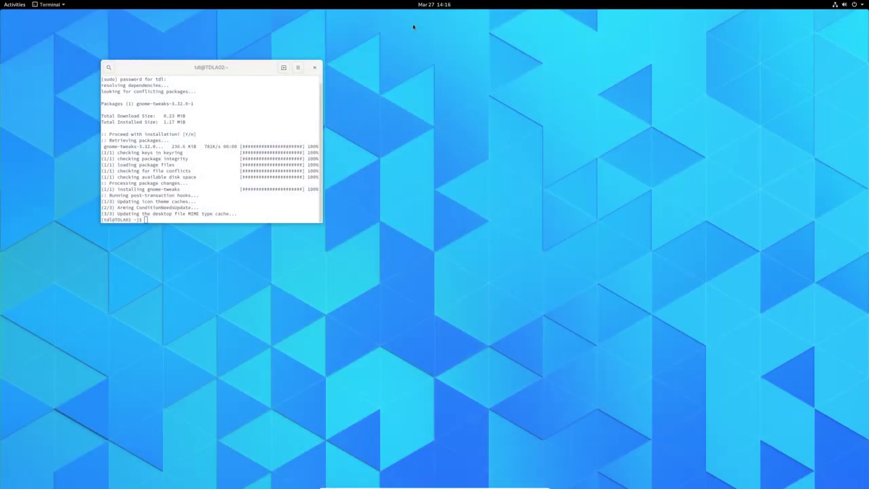
drag(322, 228, 586, 72)
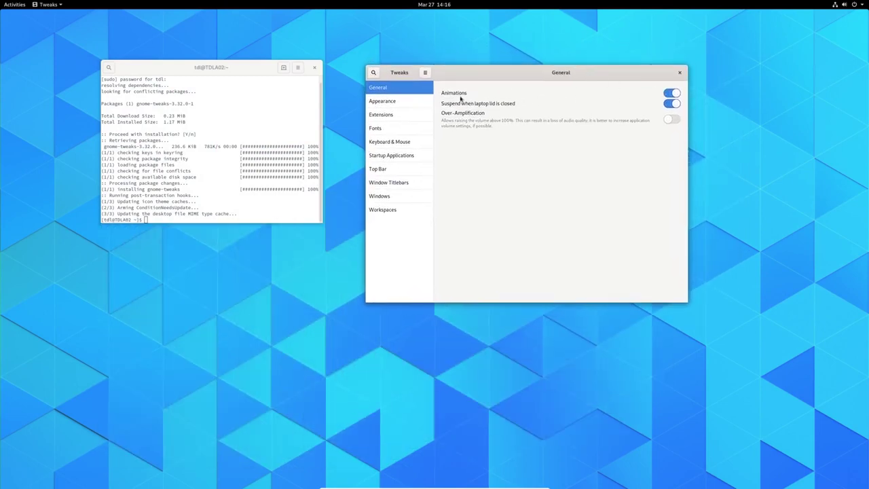
click(668, 105)
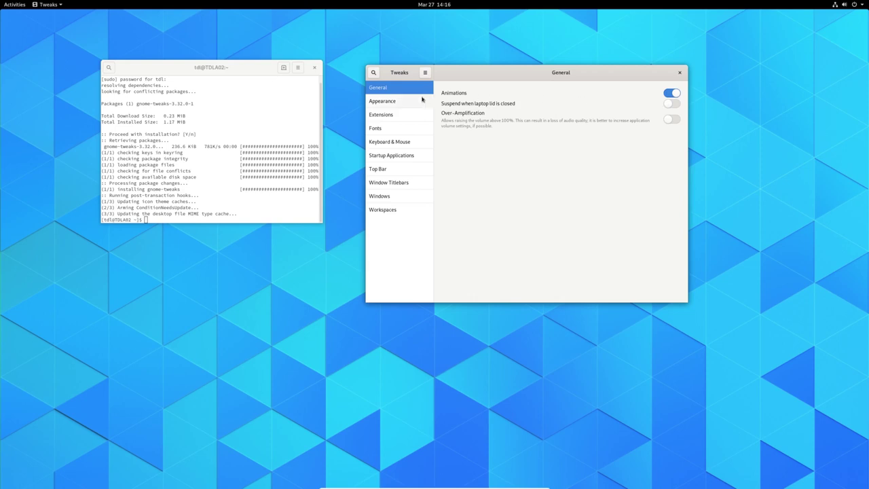
Check the available Applications, Cursor and Icons themes in the Appearance settings
click(421, 101)
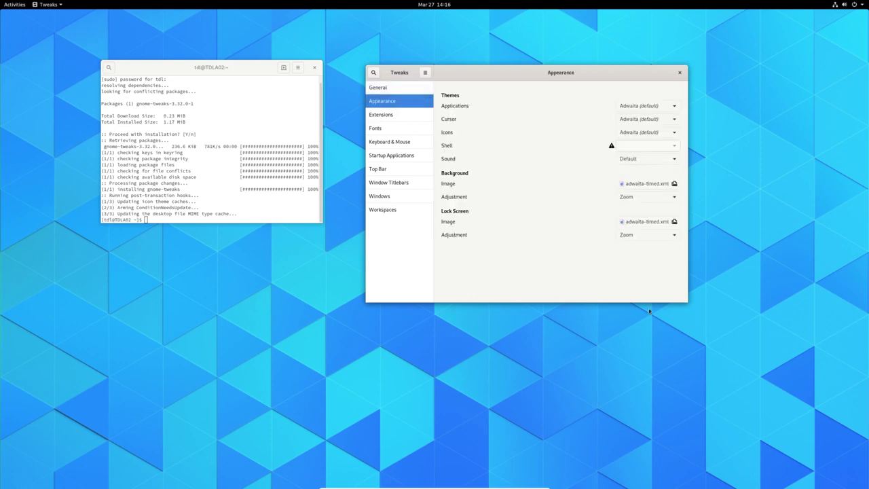
click(657, 109)
click(657, 107)
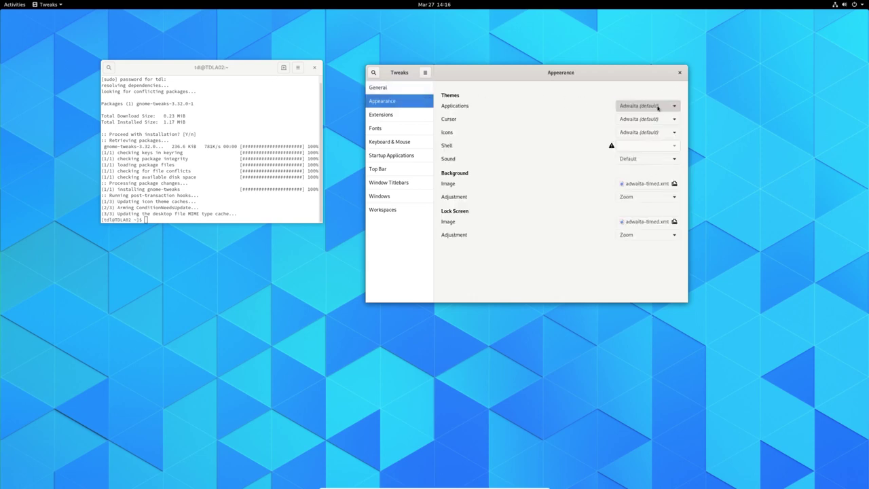
click(656, 119)
click(657, 119)
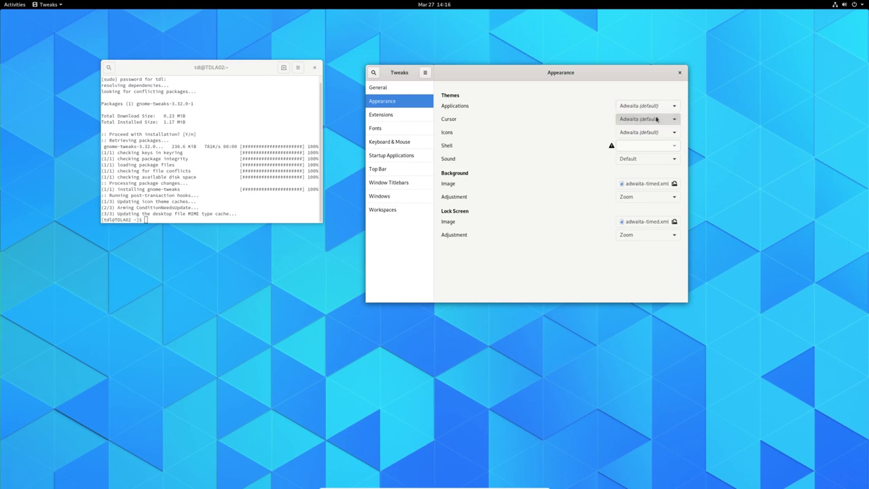
click(655, 136)
click(655, 133)
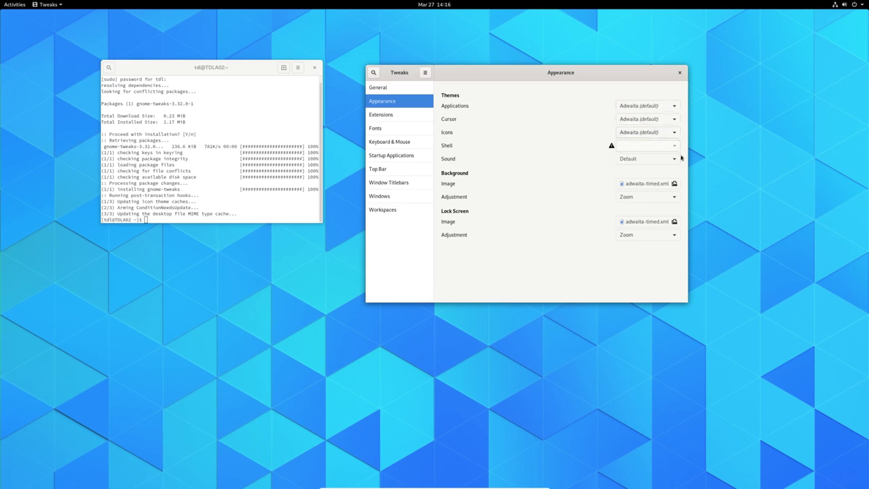
Look through the full list of GNOME Shell extensions offered in Tweaks
click(384, 116)
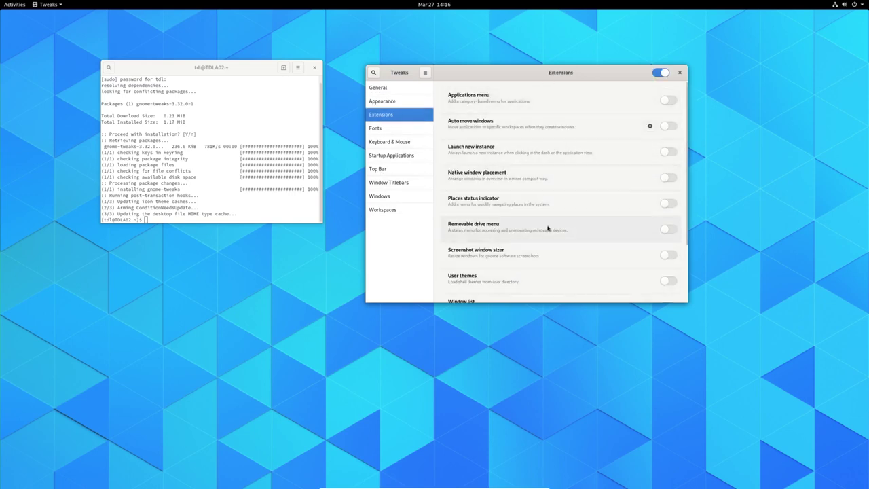
scroll(549, 227, down, 2)
scroll(559, 240, down, 1)
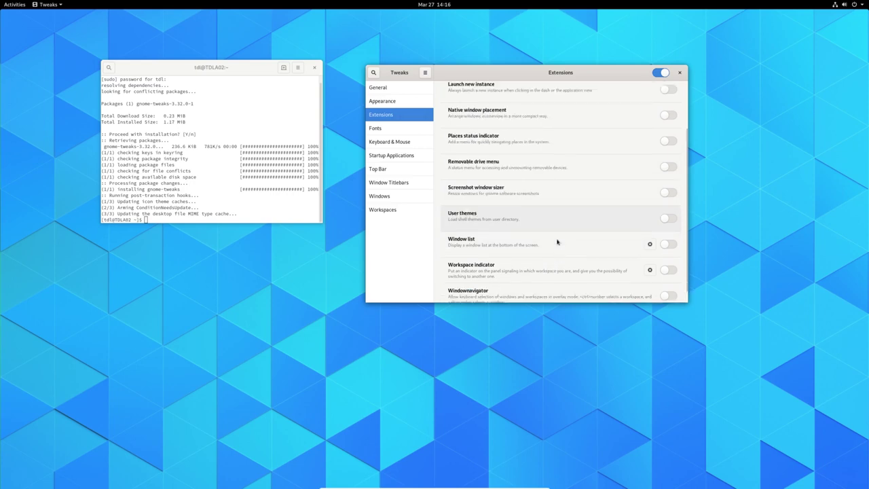
scroll(558, 241, up, 2)
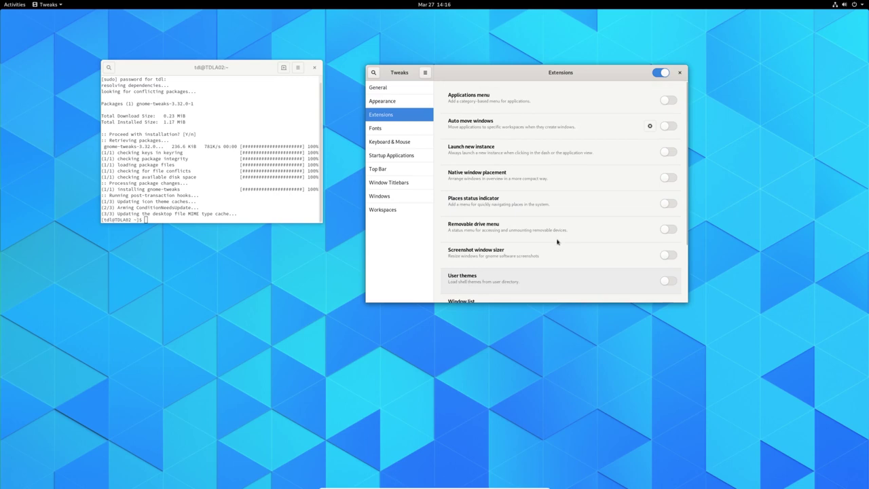
scroll(559, 240, down, 1)
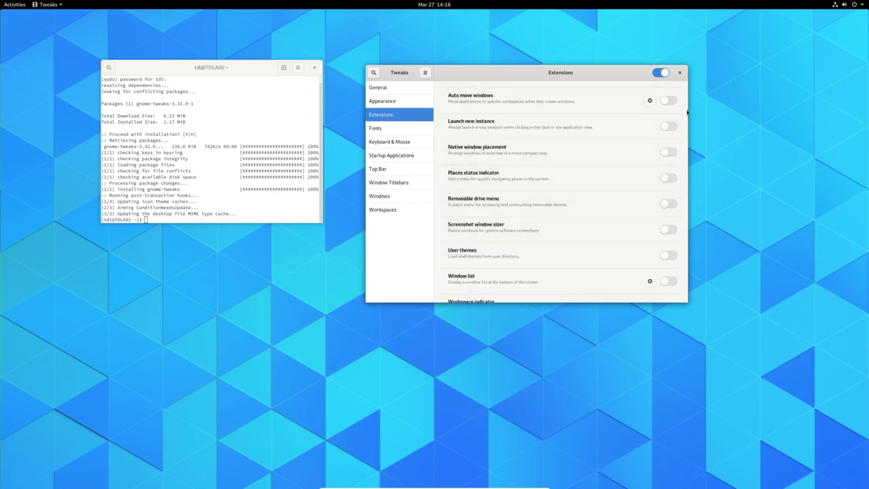
scroll(685, 96, up, 1)
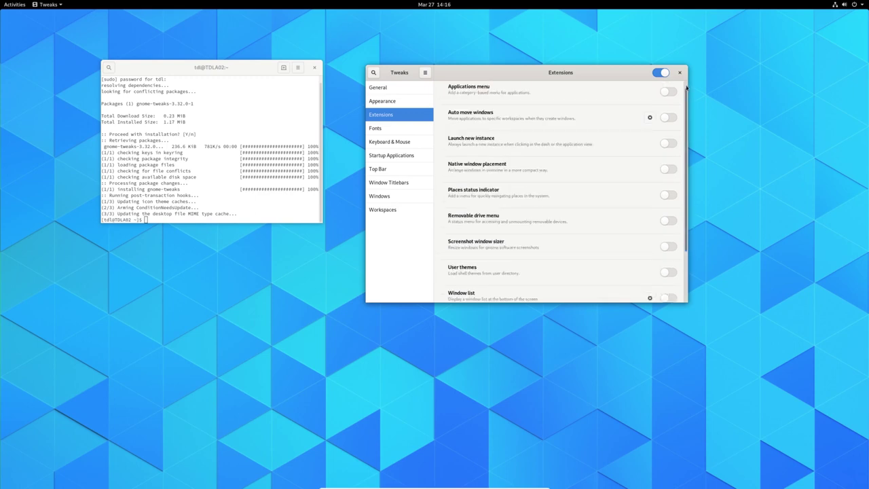
scroll(685, 87, up, 1)
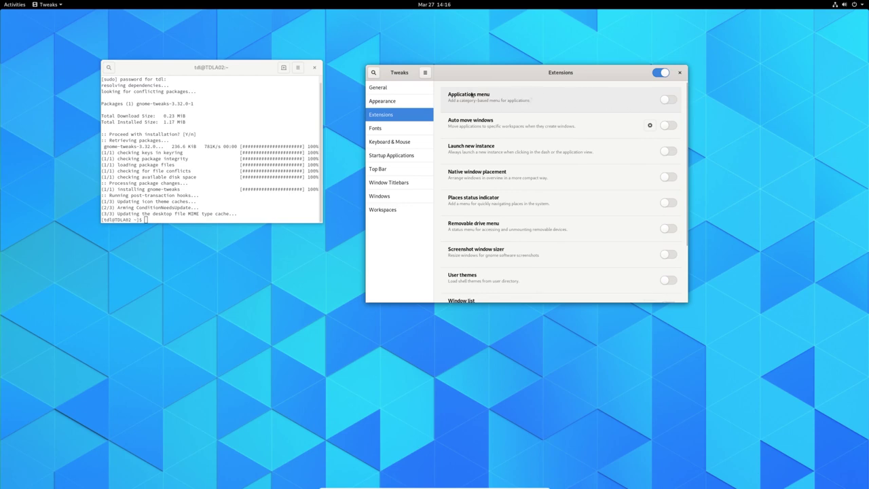
Try out the Applications menu extension, browsing its categories such as Utilities, and turn it back off
click(669, 101)
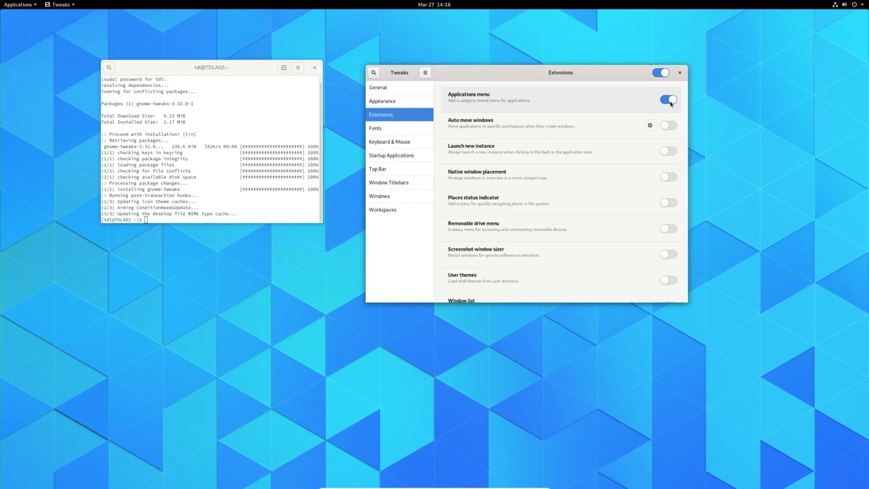
click(669, 100)
click(670, 101)
click(19, 5)
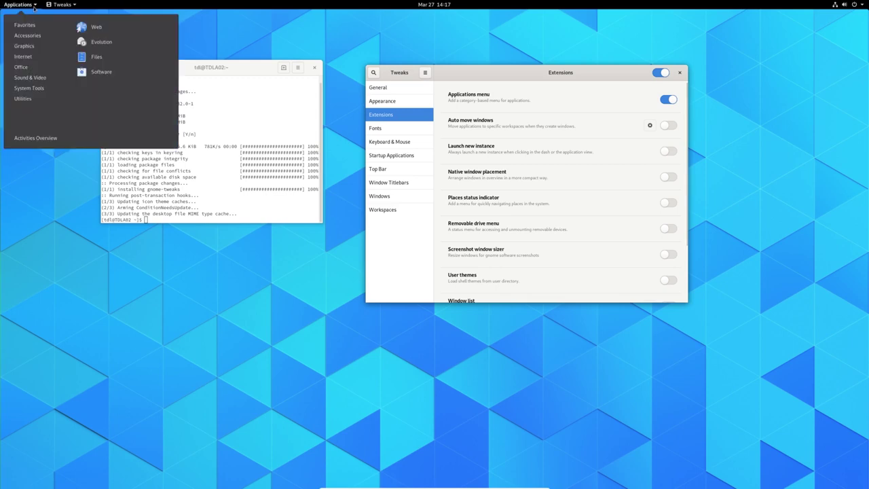
mouse_move(23, 98)
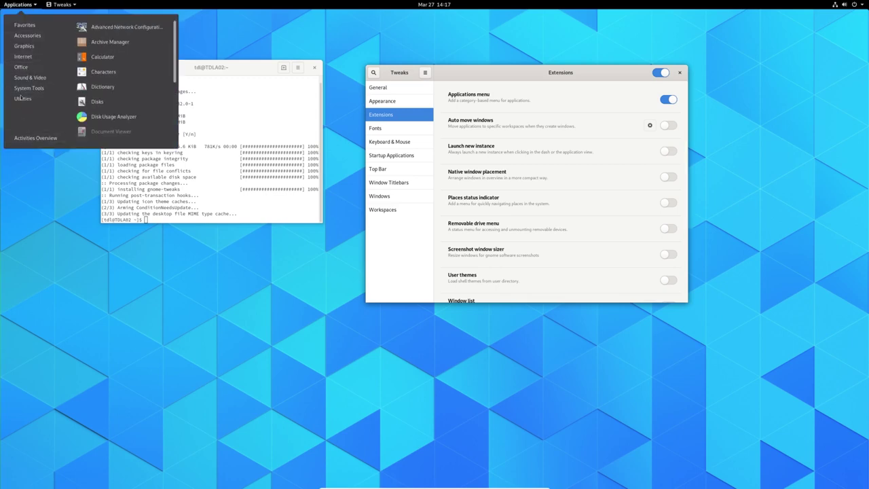
mouse_move(26, 60)
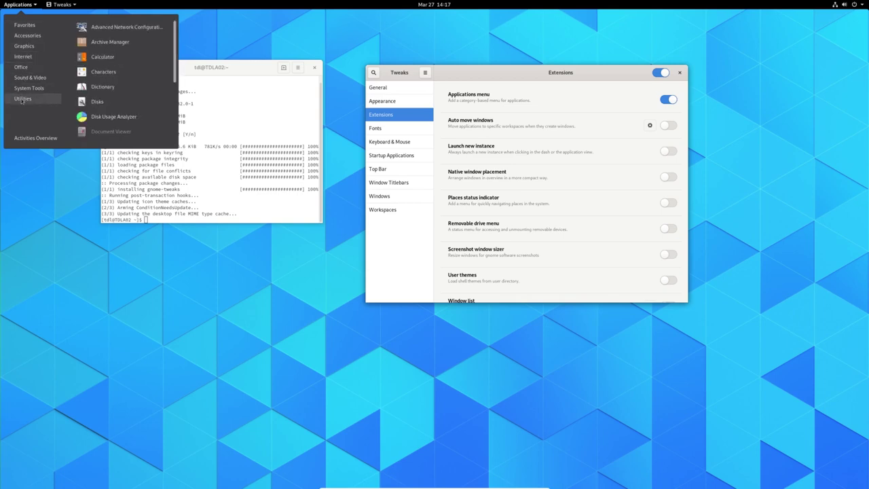
click(666, 100)
click(666, 100)
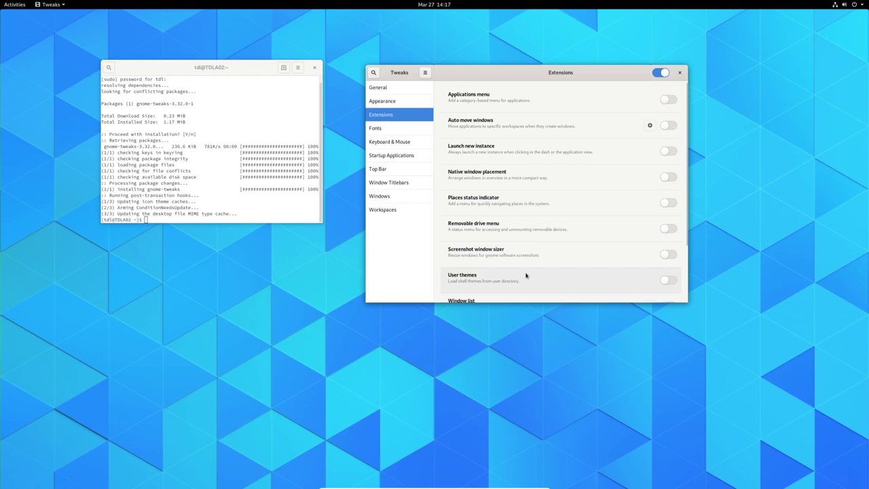
Enable the User themes and Workspace indicator extensions
click(670, 280)
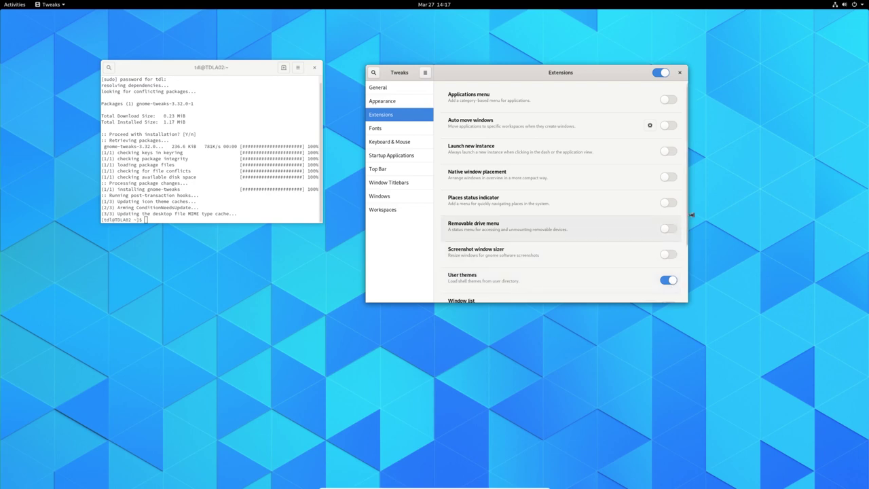
scroll(687, 222, down, 3)
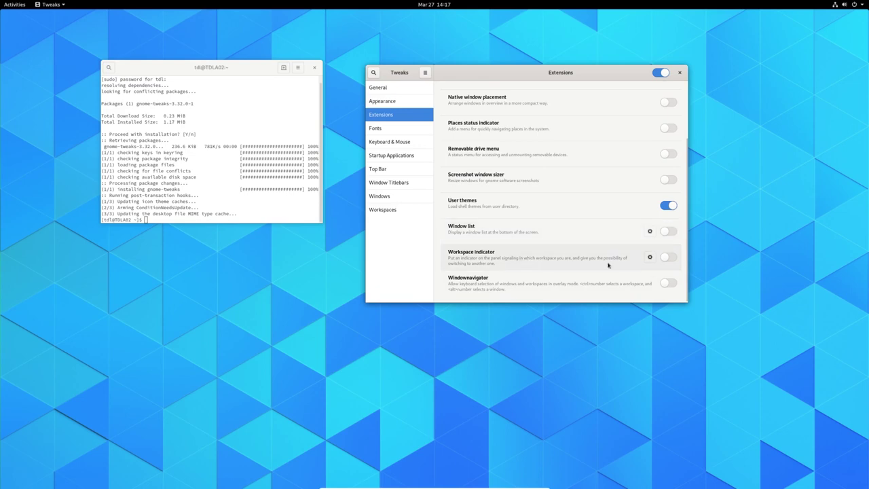
click(668, 258)
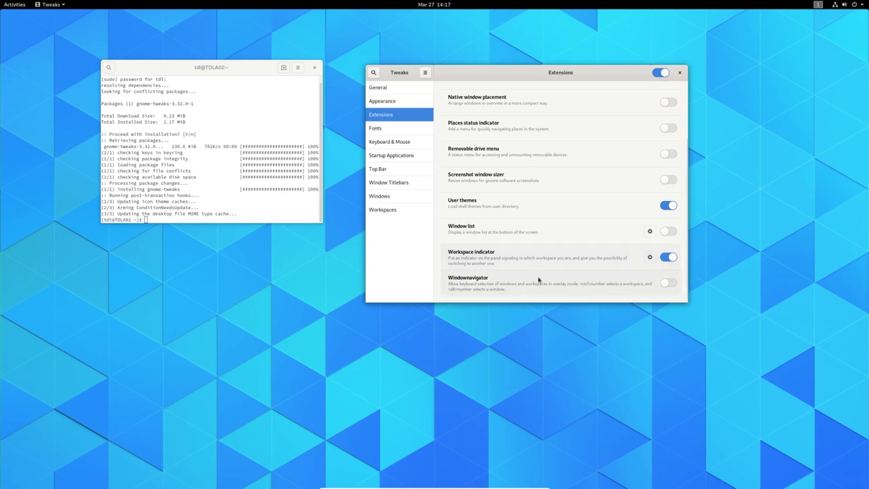
Check the workspace indicator's list in the top bar, and switch the Windownavigator extension on and off again
click(819, 4)
click(818, 5)
click(818, 5)
click(818, 4)
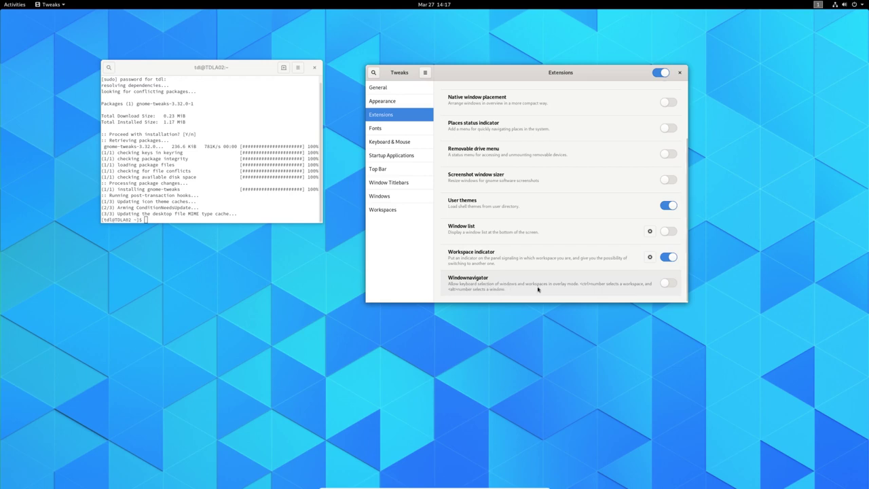
click(671, 285)
click(666, 284)
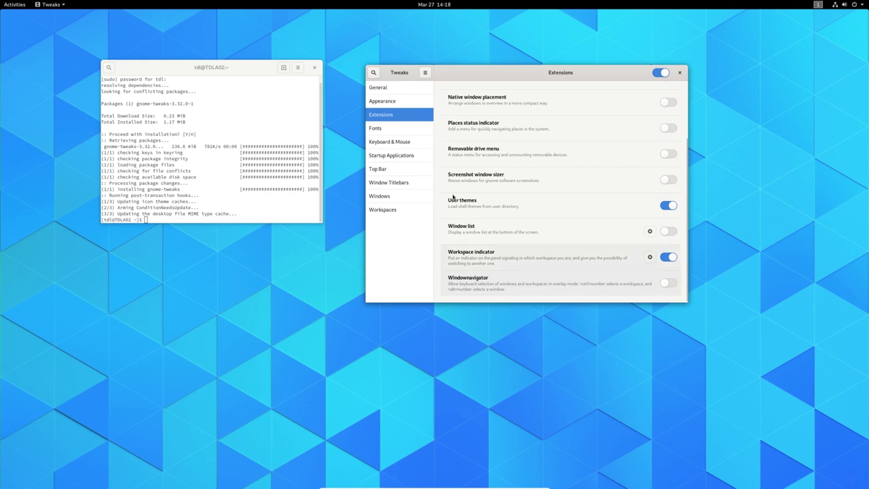
View the Fonts and the Keyboard & Mouse settings, and open the Additional Layout Options
click(396, 131)
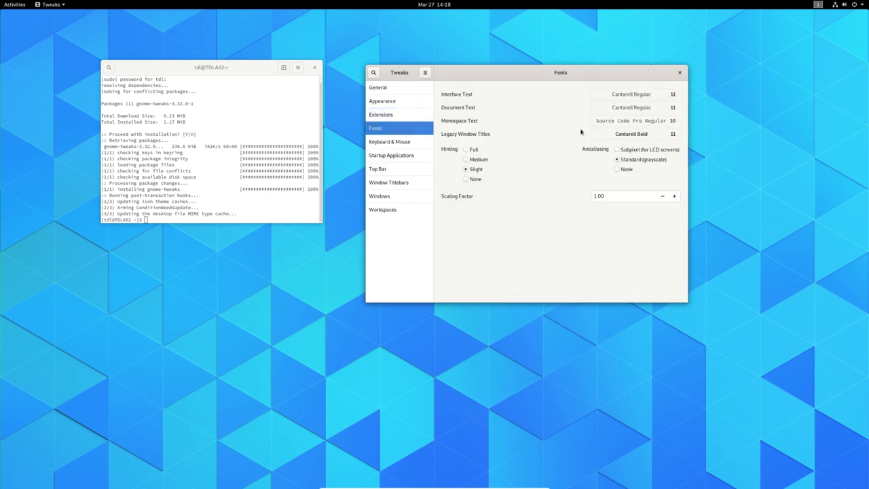
click(387, 142)
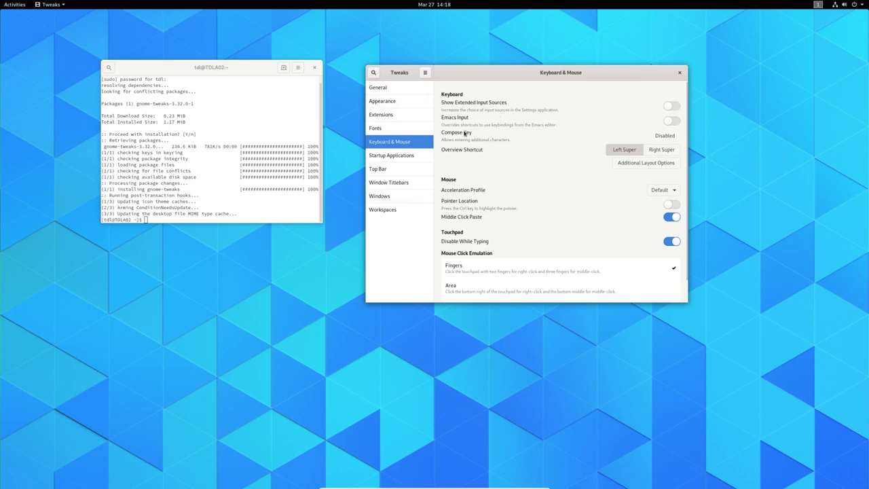
click(653, 164)
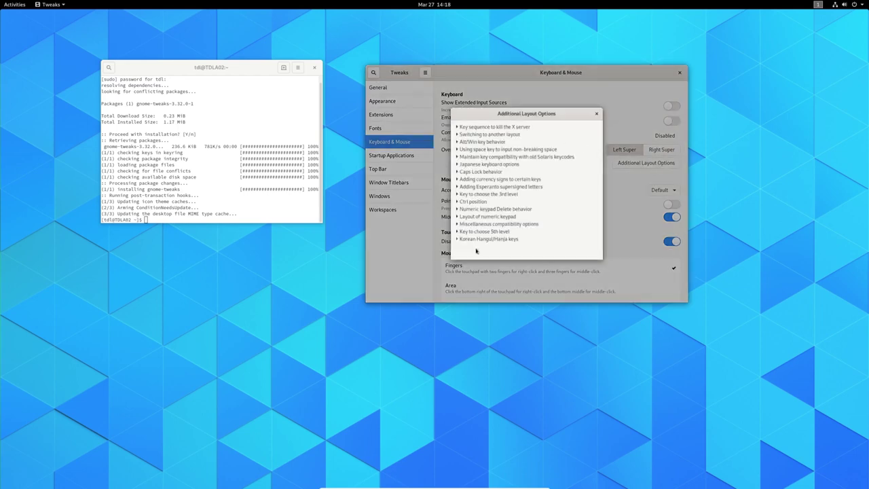
Close the Additional Layout Options and check the mouse acceleration profile choices, keeping Default
click(596, 115)
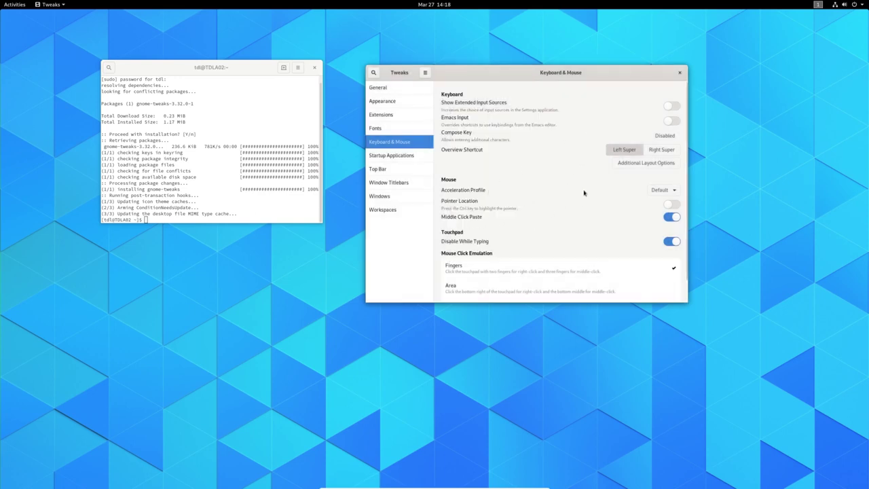
click(665, 190)
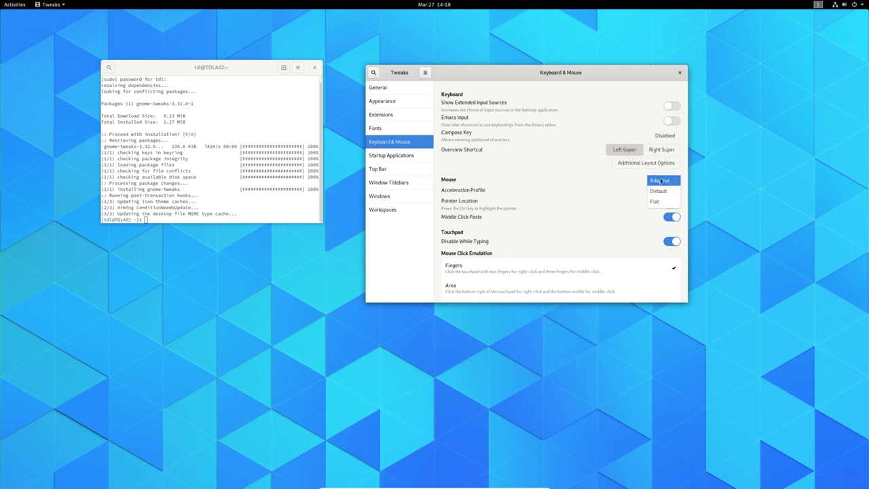
click(658, 191)
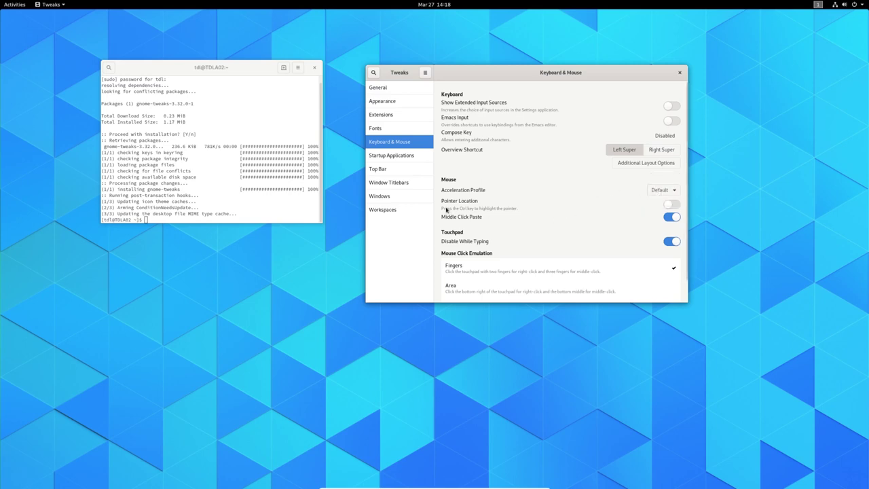
Toggle Pointer Location and Middle Click Paste and restore both, and turn off the touchpad's Disable While Typing
click(673, 205)
click(667, 217)
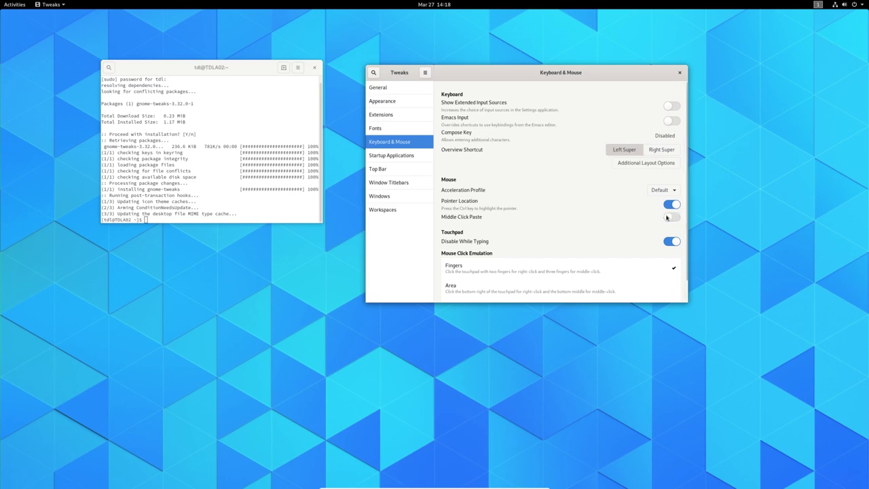
click(667, 217)
click(671, 205)
click(670, 242)
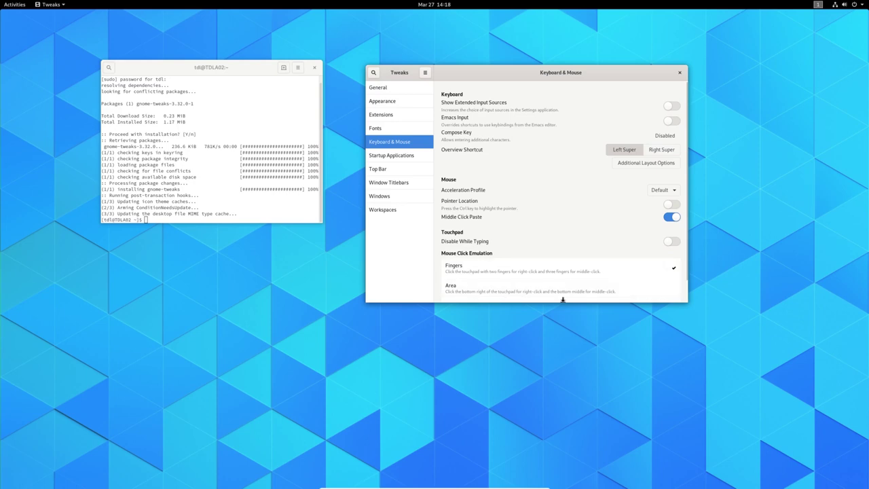
View the Startup Applications settings, and turn off the Application Menu in the Top Bar settings
click(398, 155)
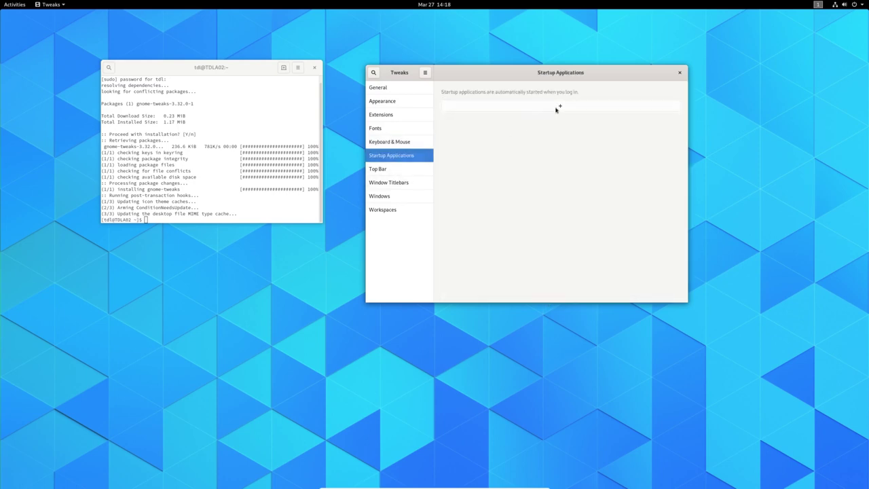
click(399, 175)
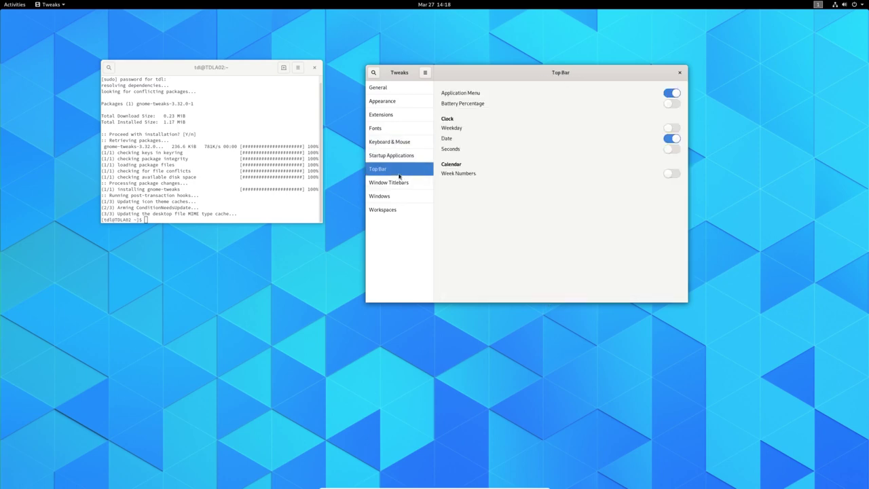
click(668, 94)
click(668, 94)
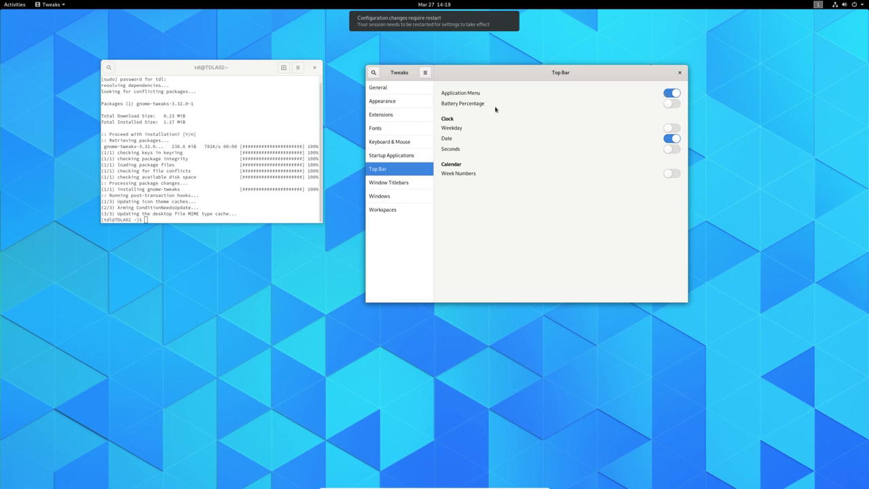
click(671, 95)
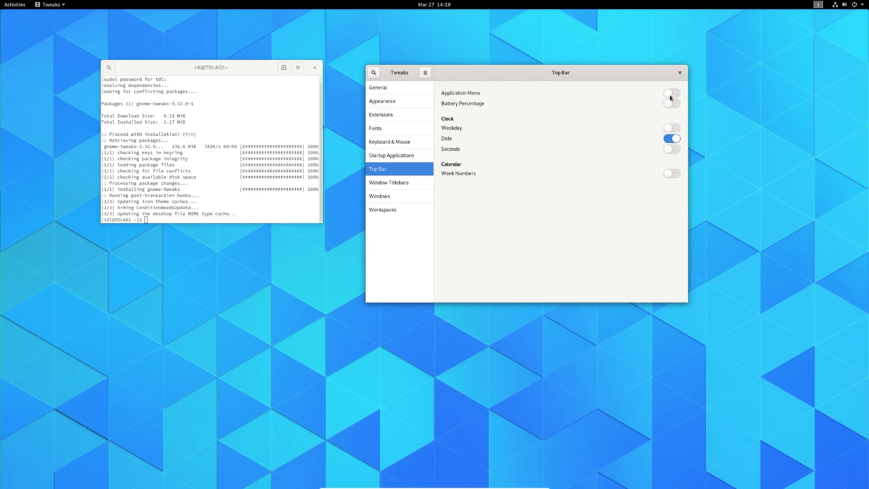
Try to restart the shell with the command r, and turn the Application Menu back on
key(alt+F2)
text(r)
key(Return)
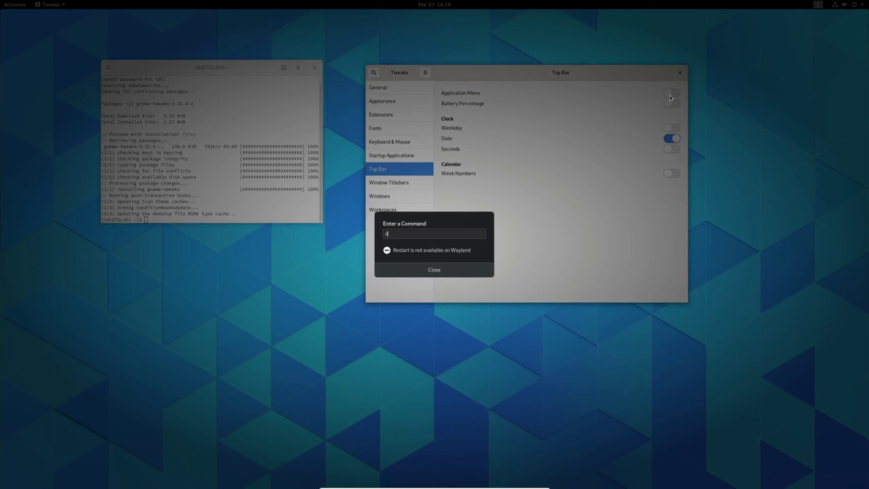
click(442, 270)
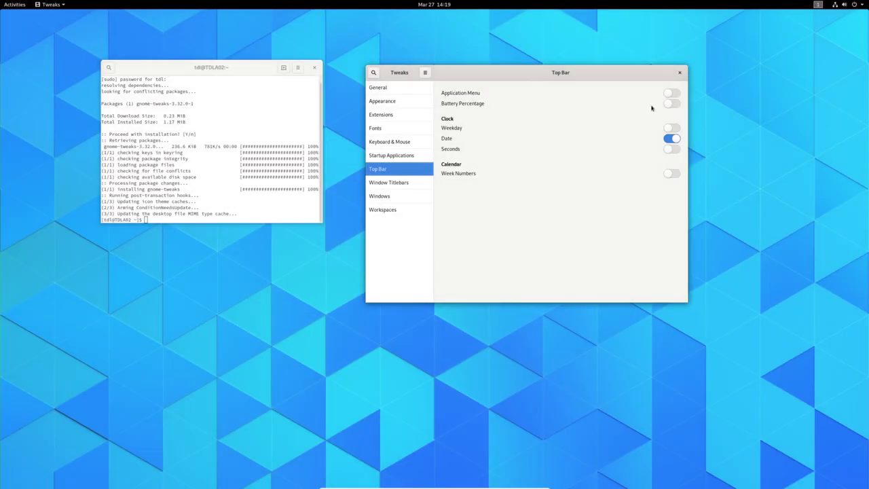
click(677, 93)
Turn on the weekday for the top bar clock, and switch the seconds display on and off again
click(673, 128)
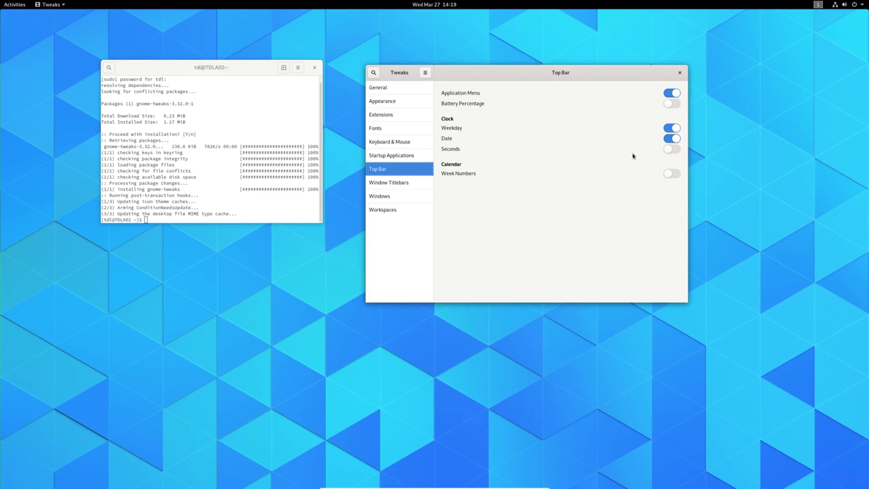
click(676, 152)
click(667, 151)
Turn on Week Numbers for the calendar, checking the top bar calendar before and after the change
click(438, 5)
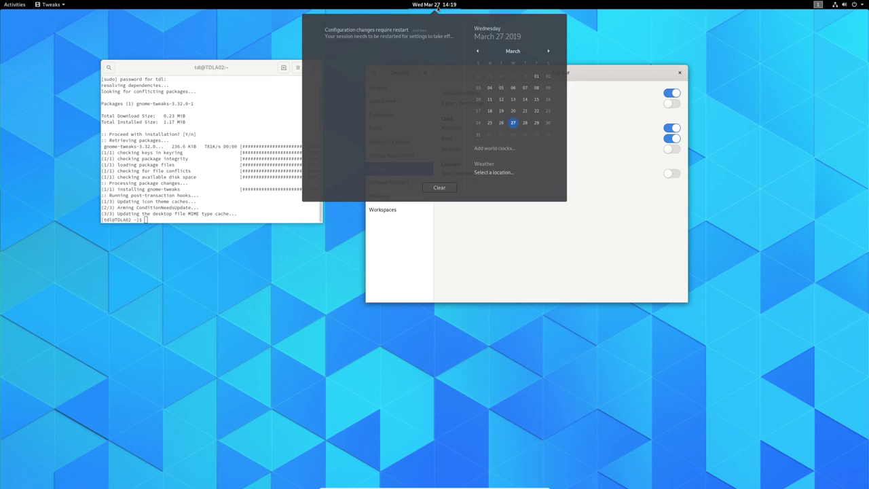
click(438, 5)
click(673, 174)
click(451, 4)
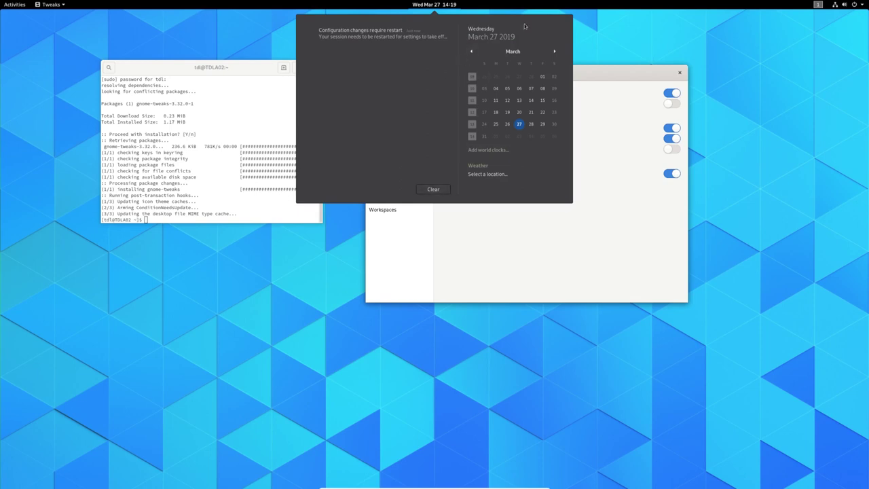
click(442, 5)
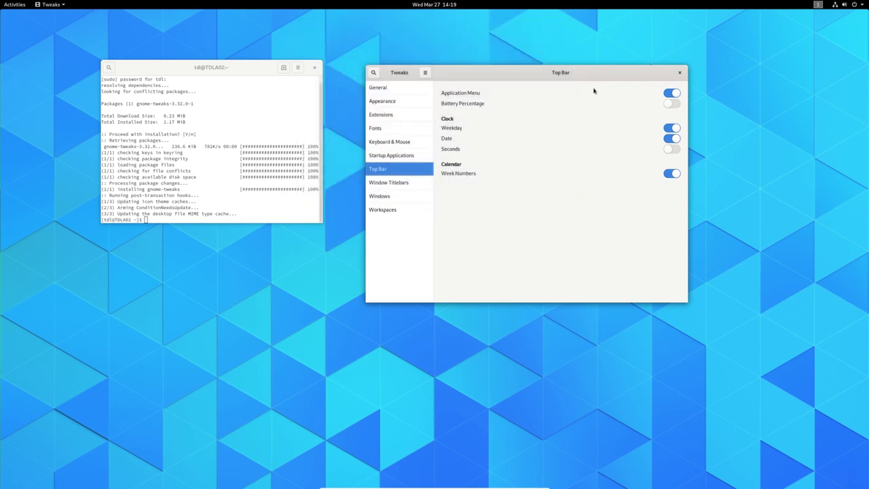
Examine the Window Titlebars action choices, keeping Toggle Maximize for double-click, None for middle-click and Menu for secondary-click
click(393, 183)
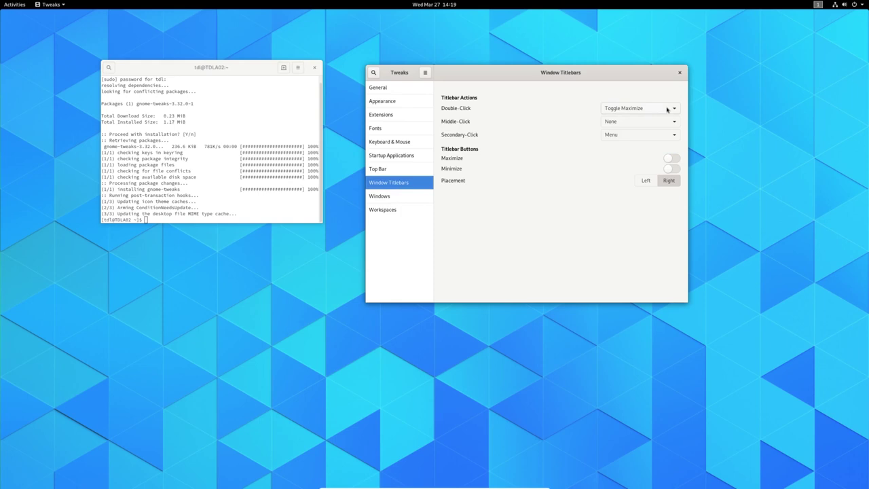
click(667, 109)
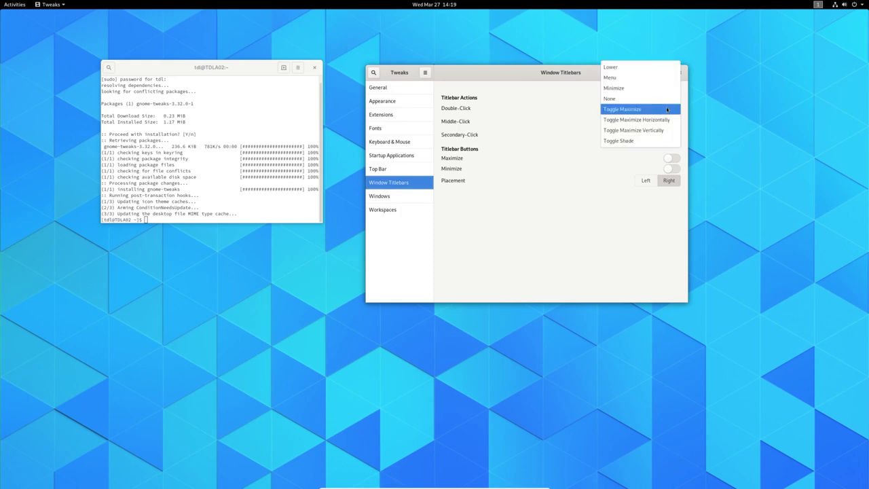
click(668, 110)
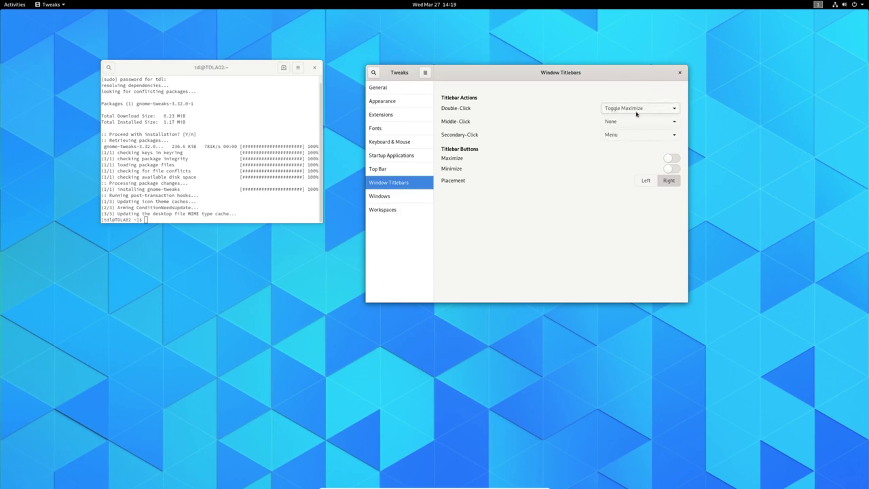
click(623, 125)
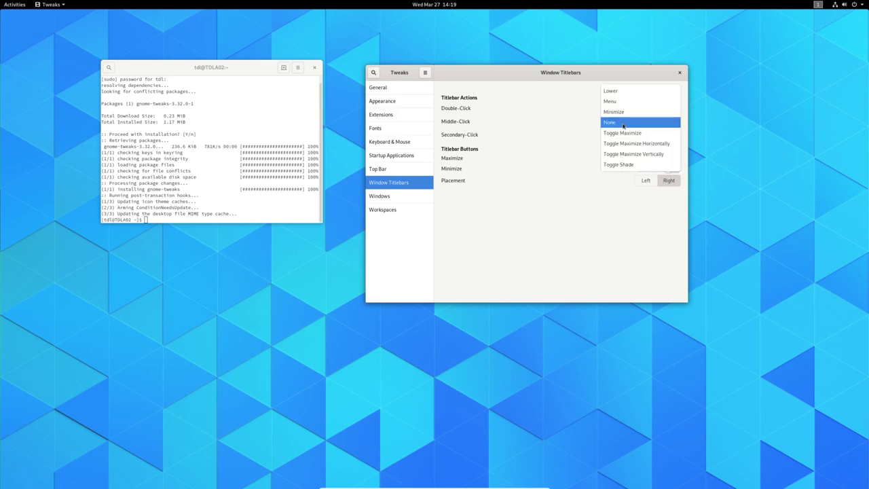
click(623, 123)
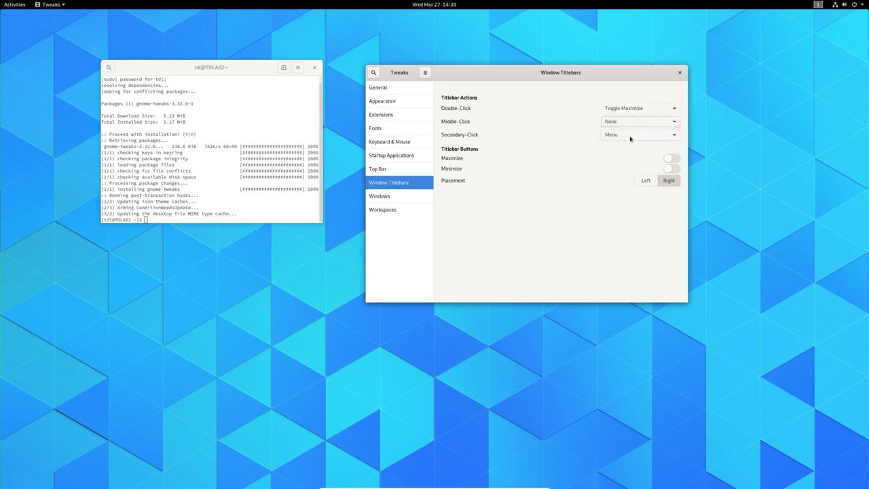
click(630, 135)
click(631, 136)
Enable the Maximize and Minimize titlebar buttons, and try placing them on the left before restoring Right
click(673, 159)
click(675, 169)
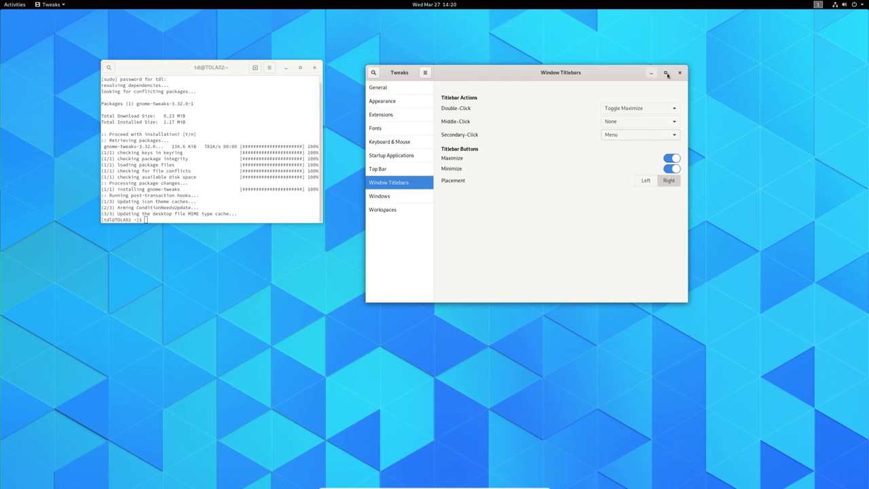
click(648, 181)
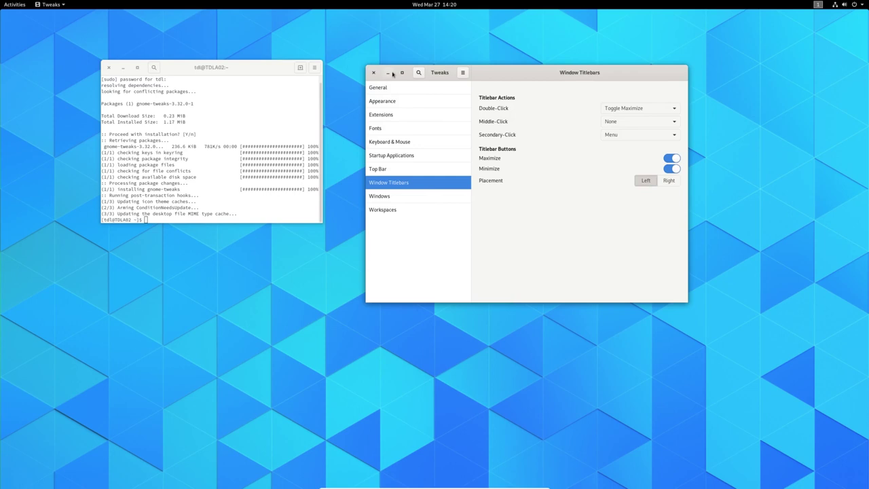
click(662, 180)
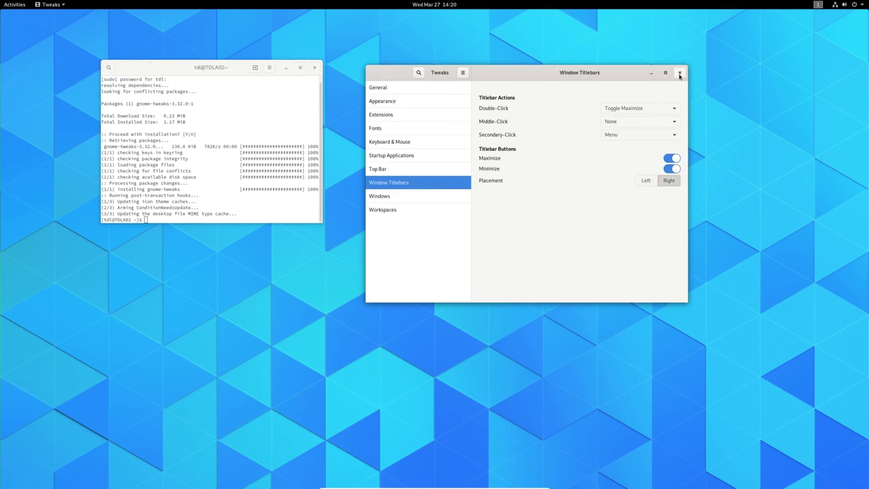
Turn on Center New Windows in the Windows settings, and test it by opening and closing a Files window
click(427, 198)
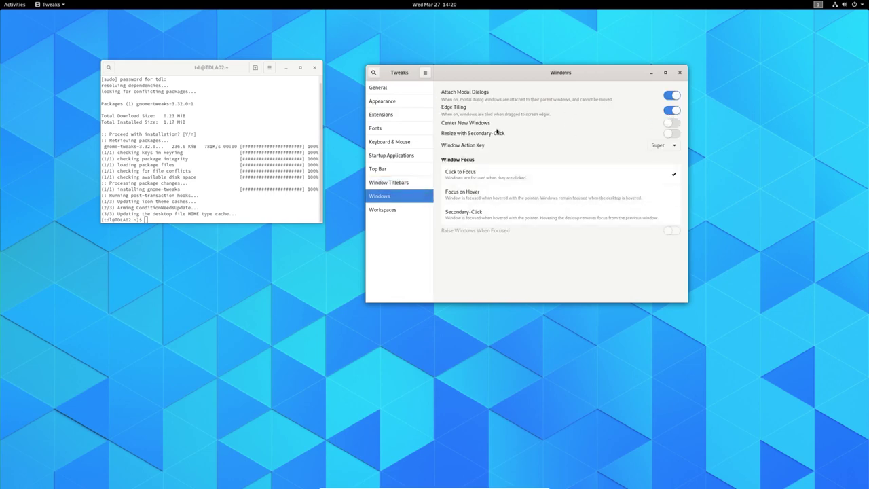
click(672, 124)
click(17, 8)
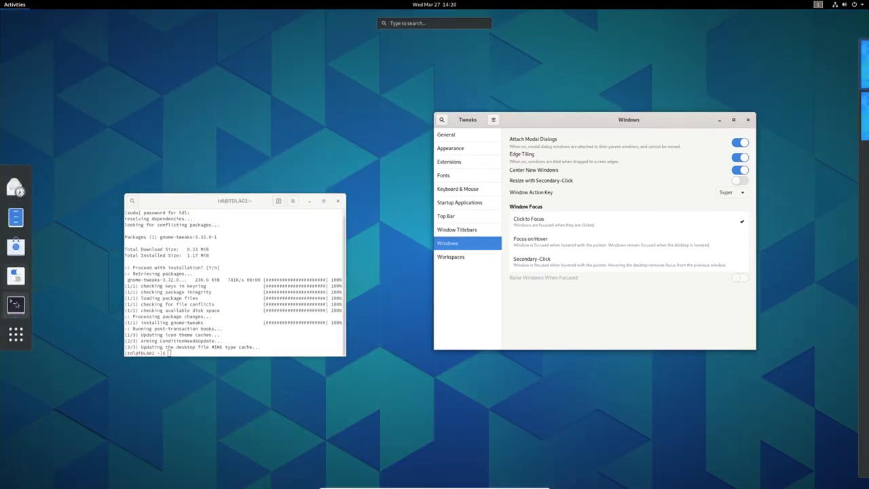
click(326, 239)
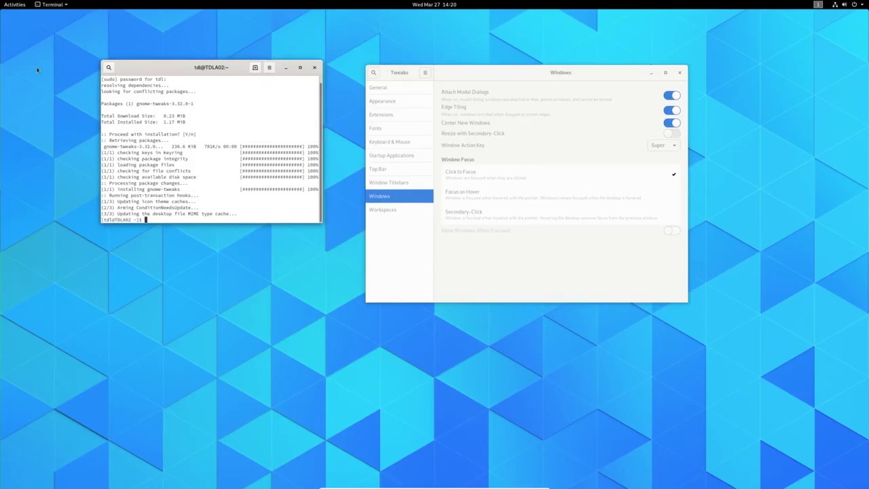
click(14, 5)
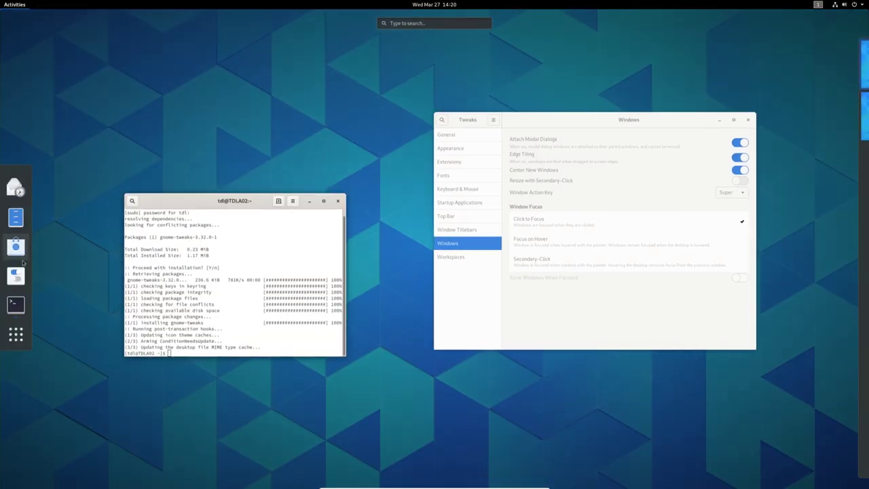
click(21, 224)
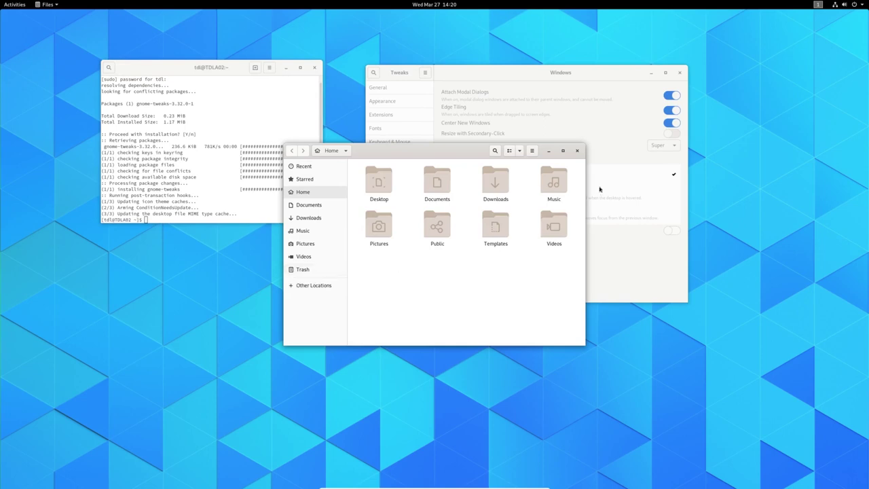
click(577, 150)
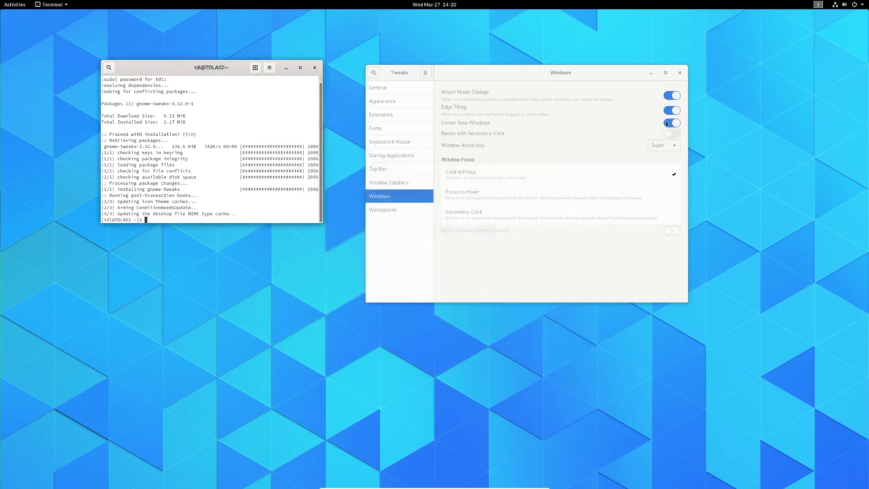
Turn Center New Windows off, open and close a Files window to compare its placement, and turn the option back on
click(661, 124)
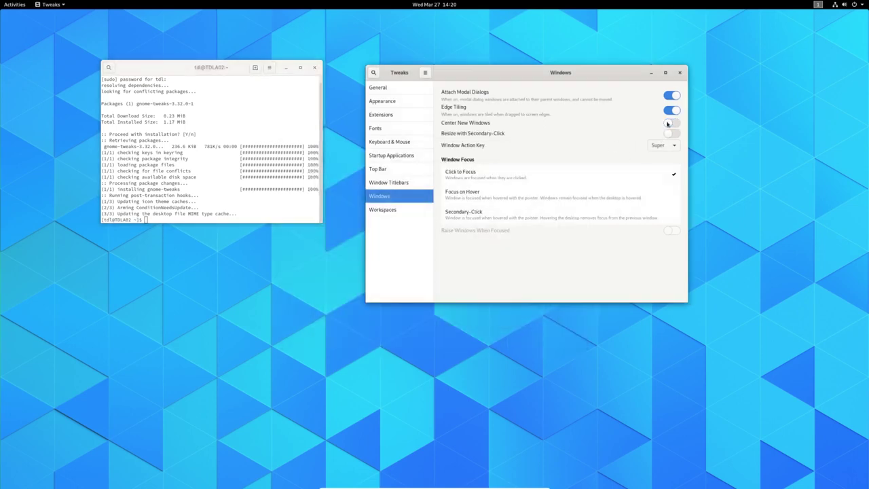
click(14, 5)
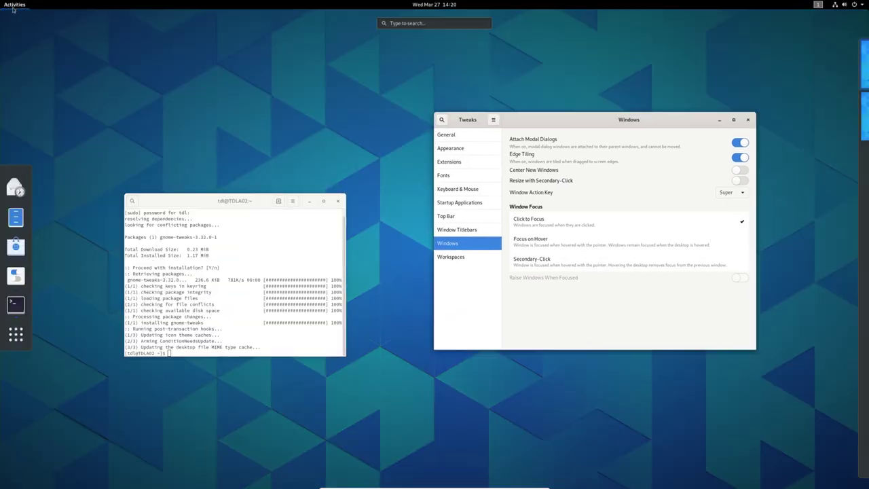
click(15, 217)
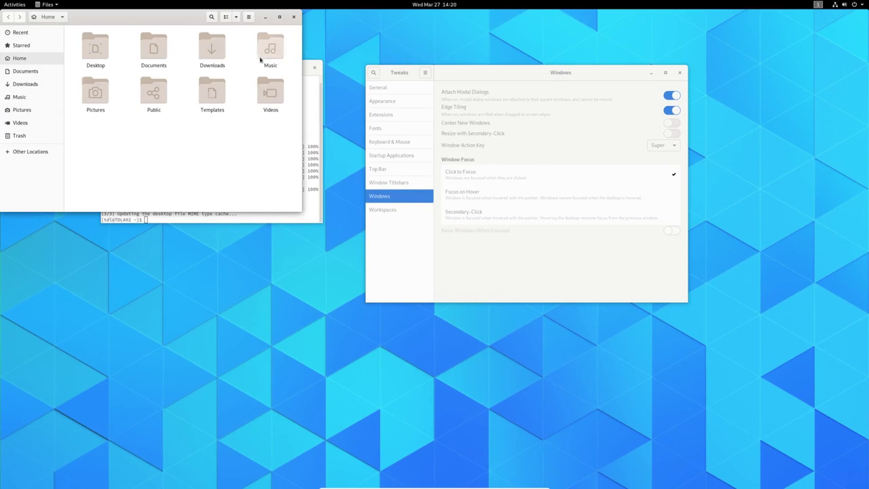
click(294, 17)
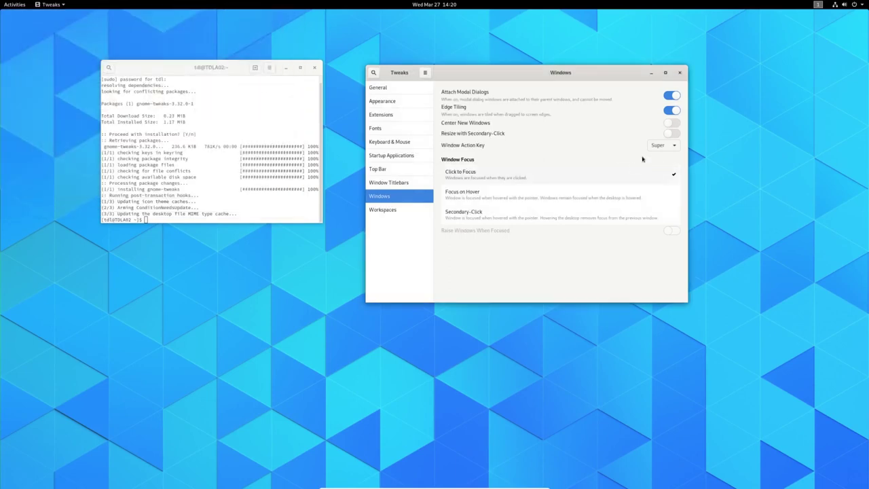
click(673, 124)
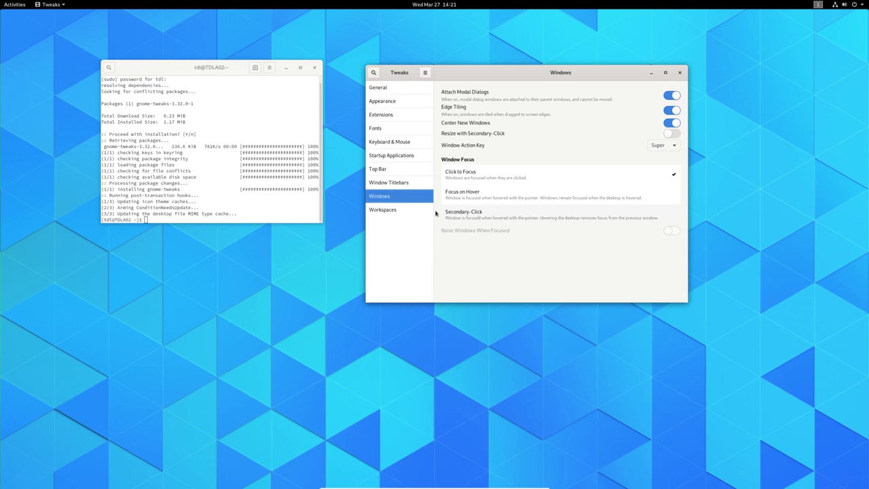
View the Workspaces settings, including the dynamic and static workspaces and the display handling options
click(402, 212)
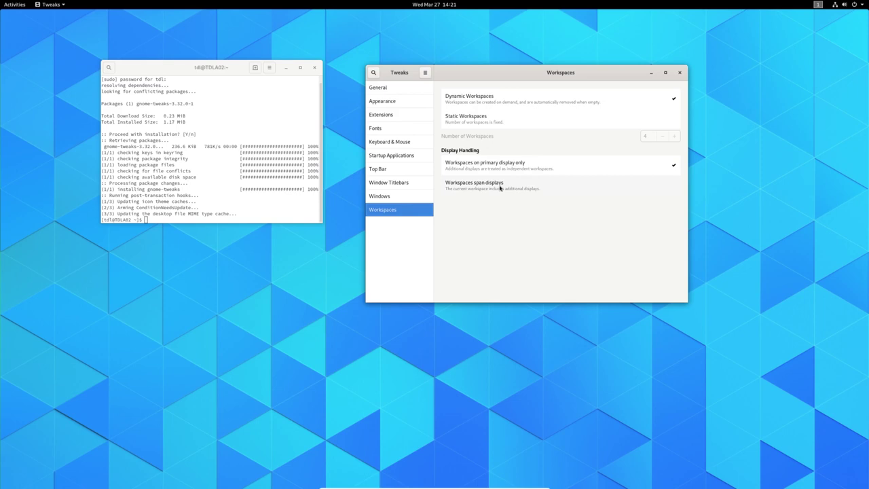
Set the Applications theme to Adwaita-dark in the Appearance settings, and check the Cursor and Icons choices, keeping Adwaita for both
click(383, 102)
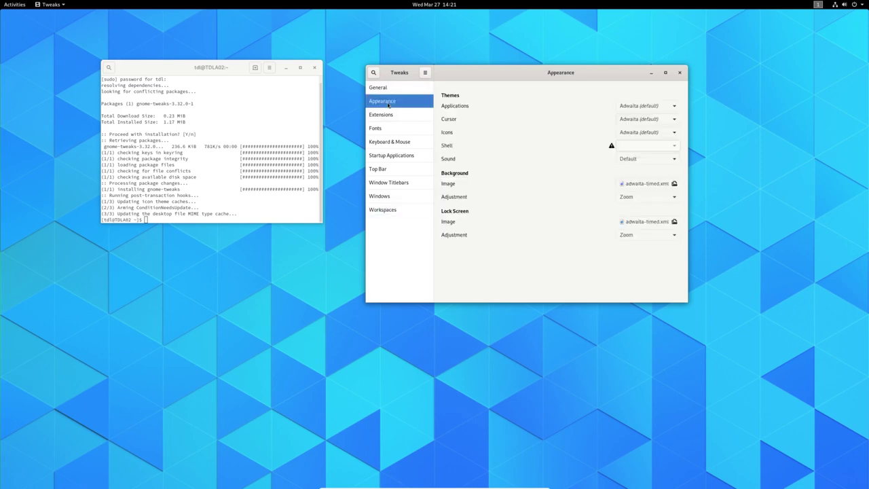
click(653, 107)
click(649, 118)
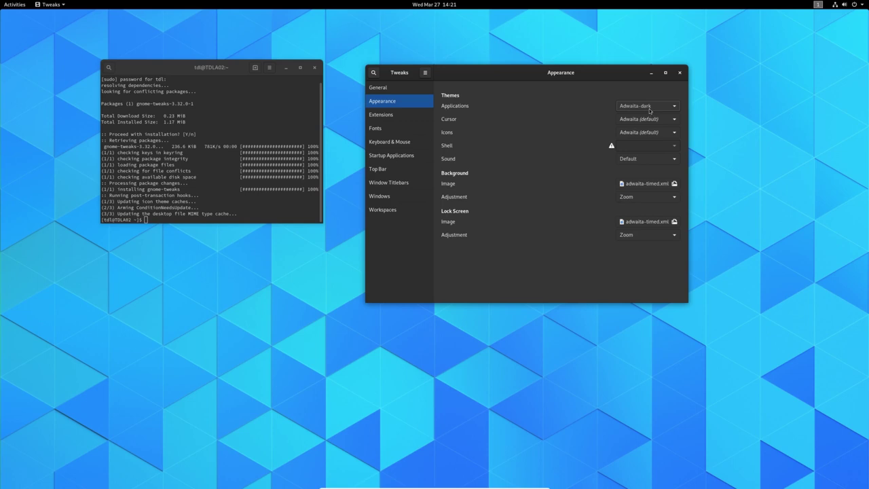
click(648, 122)
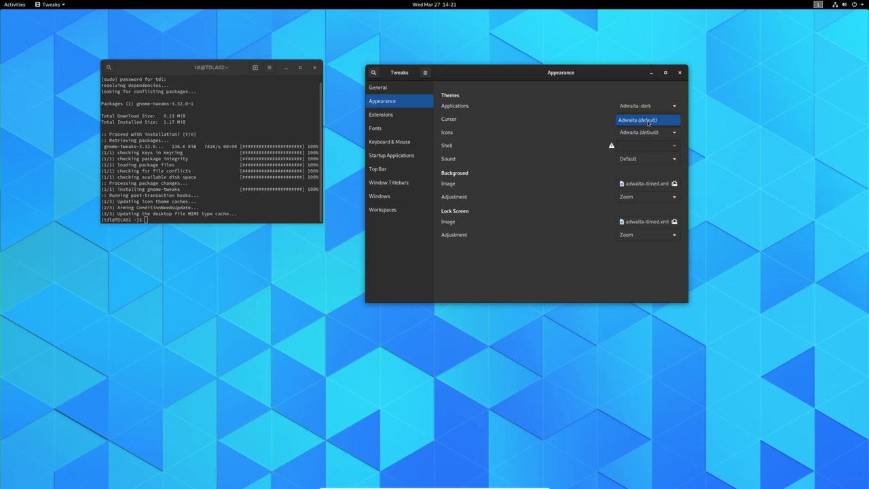
click(649, 122)
click(651, 133)
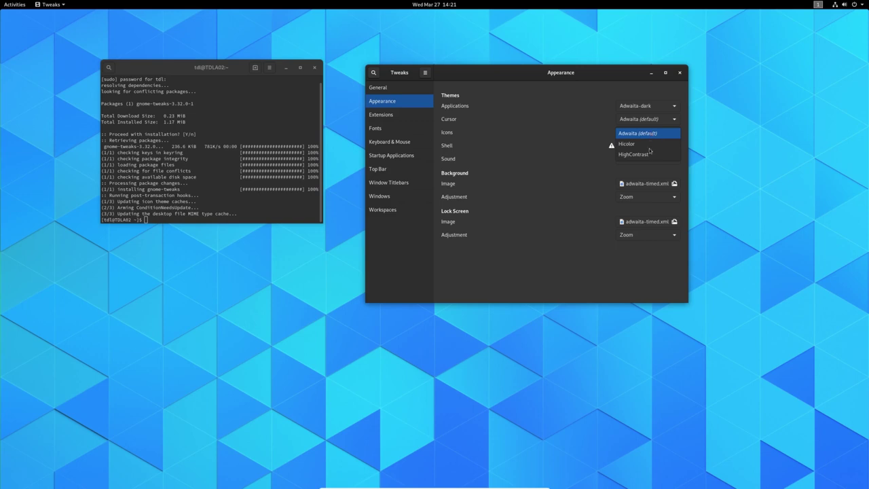
click(647, 133)
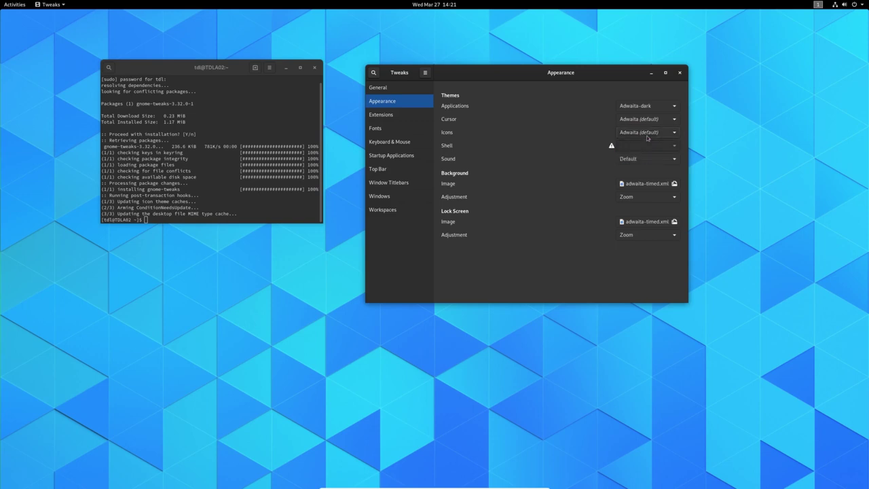
Open a Files window to inspect the dark theme, reduce its icon size one level, and close it
click(14, 8)
click(15, 217)
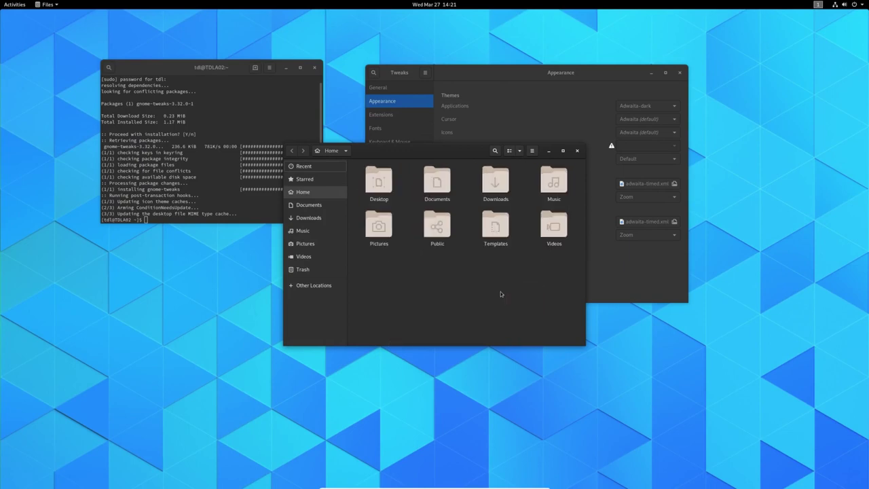
key(ctrl+minus)
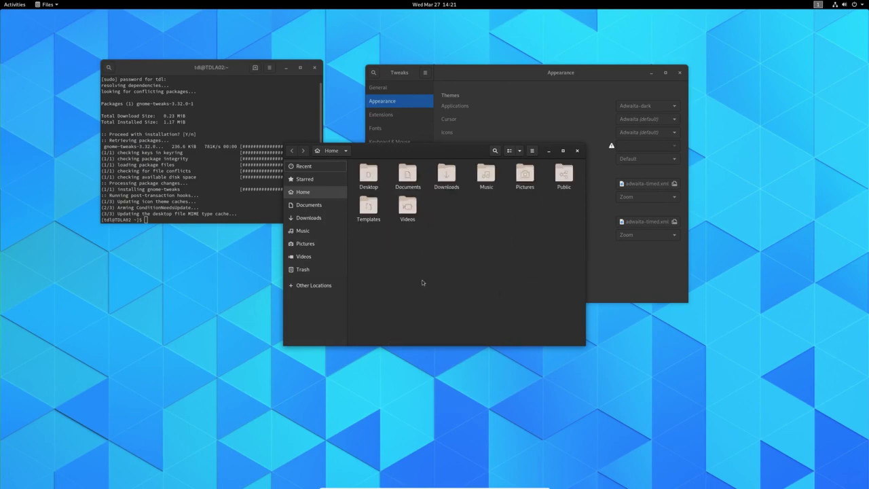
click(578, 151)
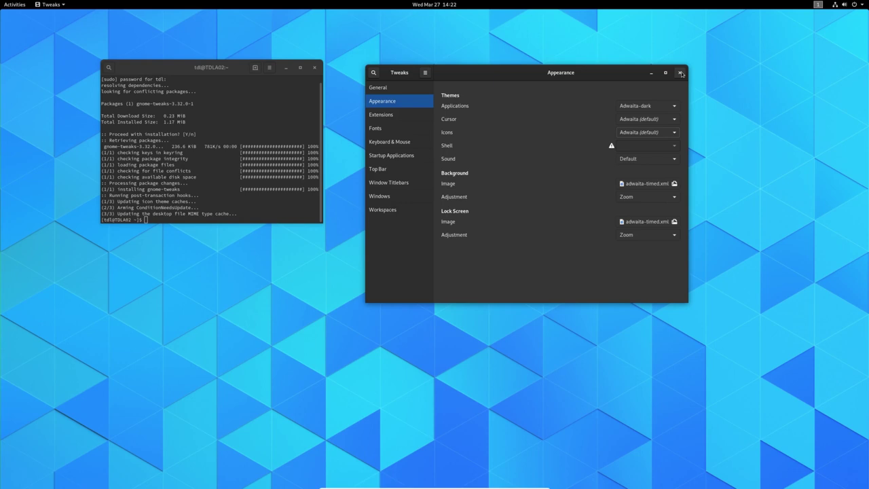
Close Tweaks and enlarge the terminal window to roughly twice its width
click(221, 216)
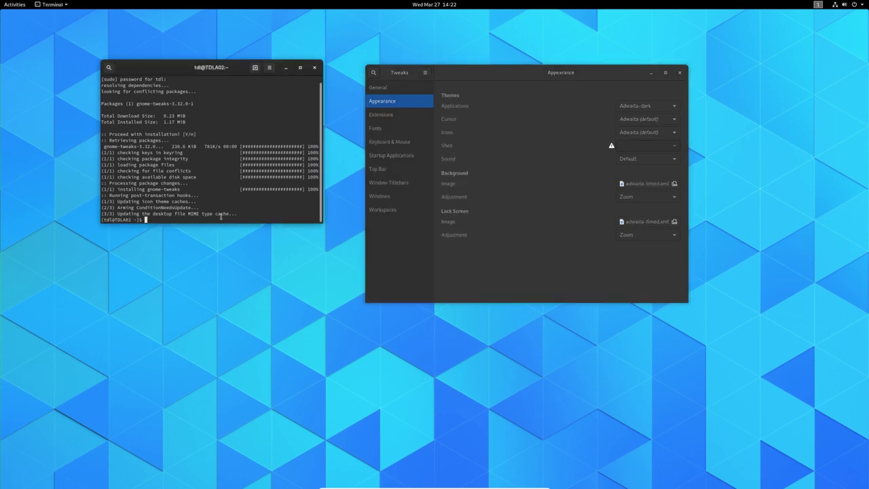
click(680, 73)
drag(320, 221, 594, 314)
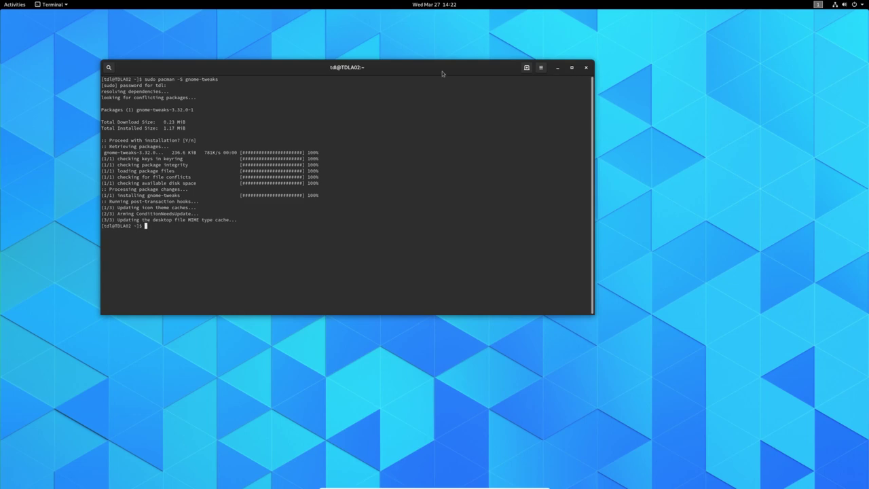
Open the terminal preferences and view the General and Shortcuts settings and the Unnamed profile's Text and Colors options
click(542, 68)
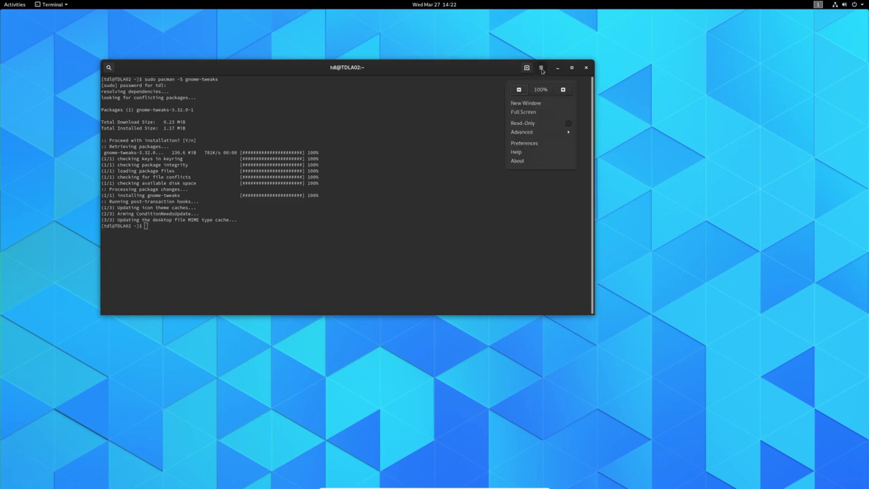
click(534, 143)
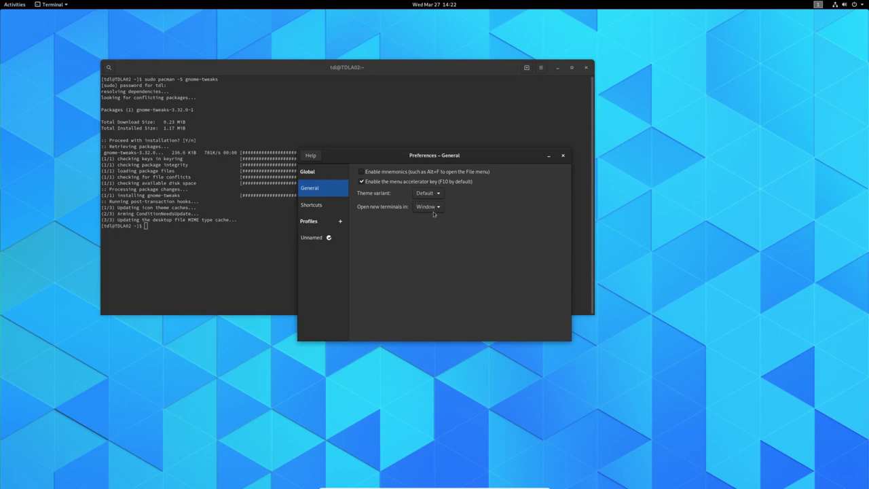
click(315, 206)
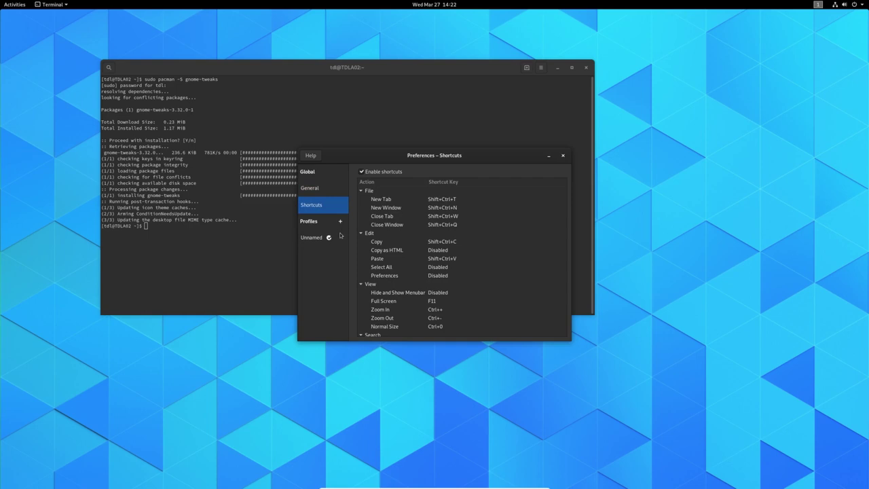
click(328, 239)
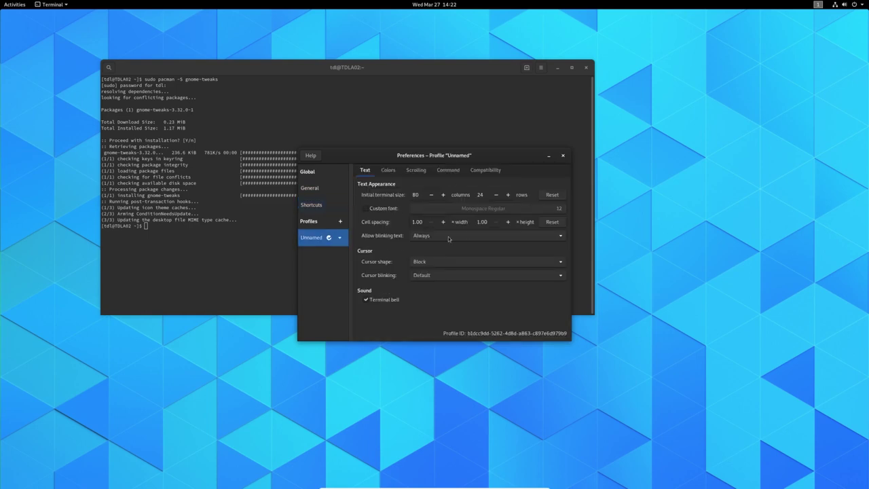
click(388, 173)
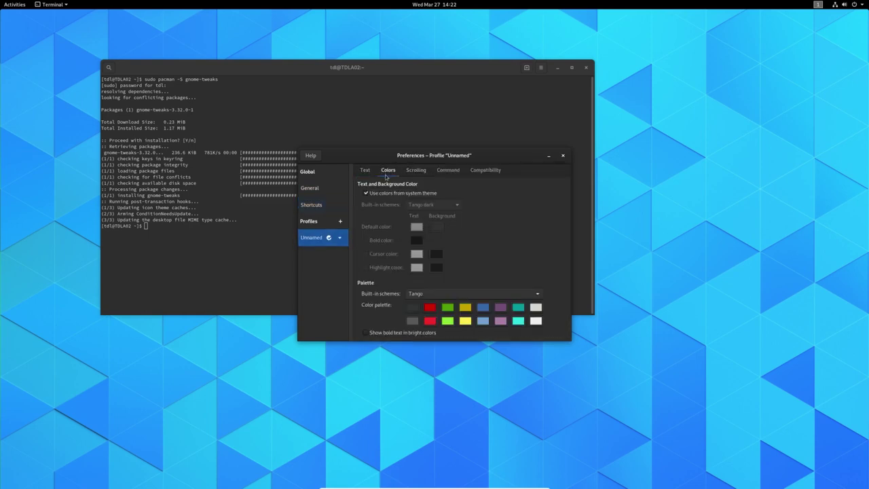
Turn off Show scrollbar and Limit scrollback for the Unnamed profile, view its Command and Compatibility options, and close the preferences
click(414, 170)
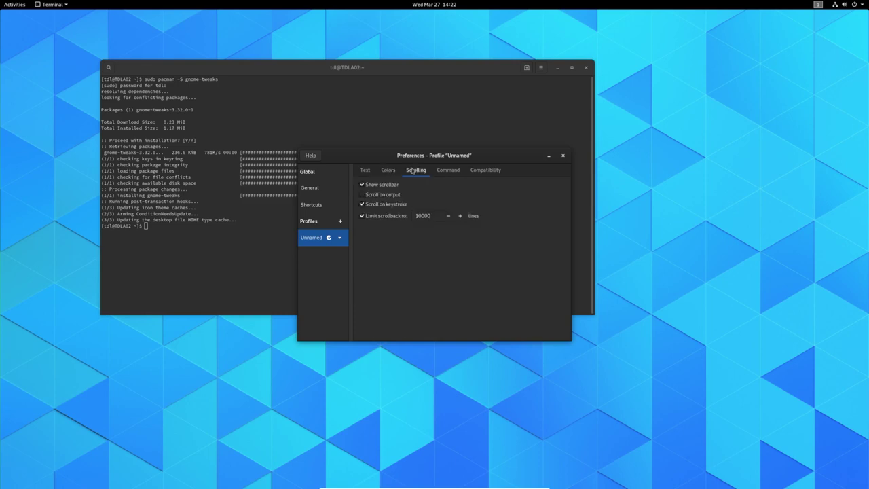
click(381, 186)
click(385, 216)
click(450, 171)
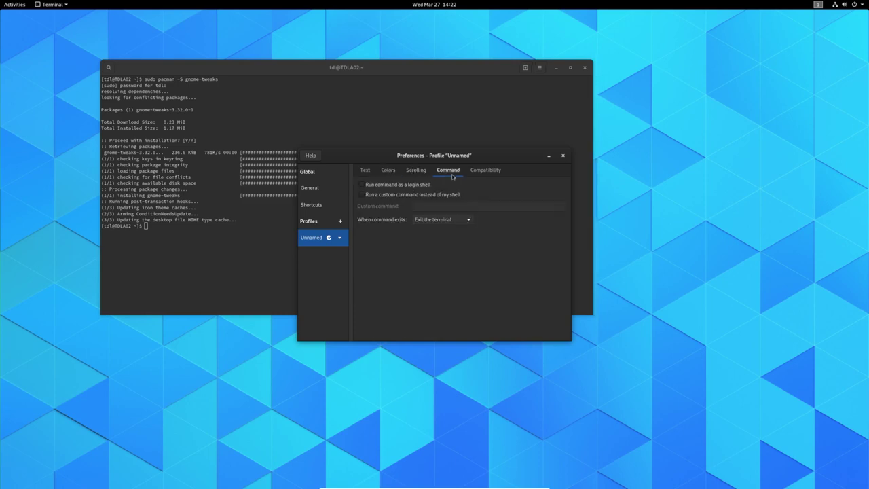
click(489, 174)
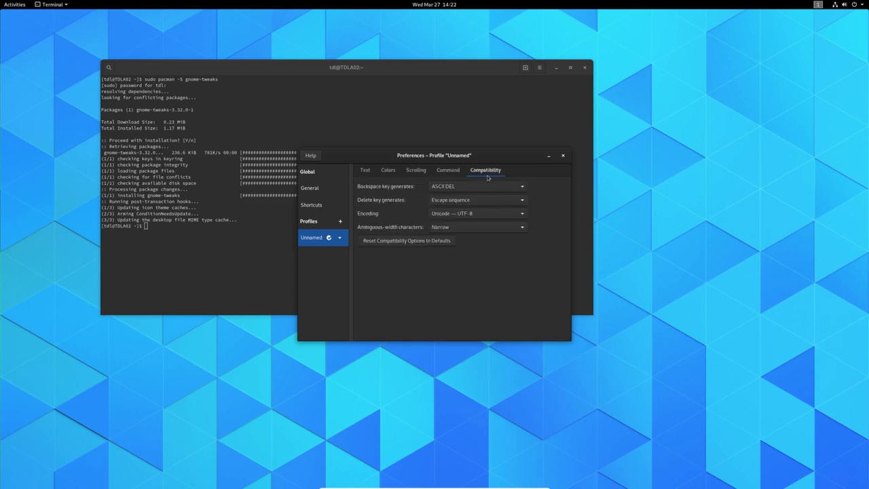
click(564, 157)
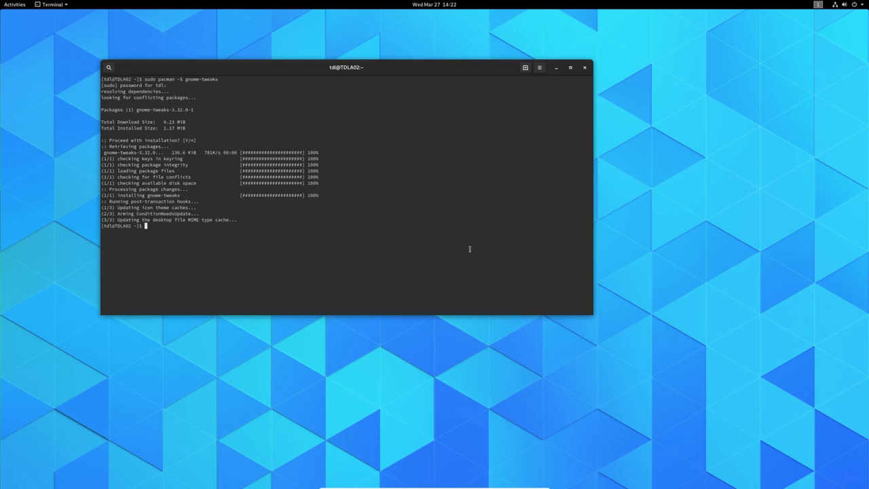
Reposition the terminal window and begin a sudo pacman -S command, listing the package completions for "the" and clearing that prefix
drag(447, 77, 508, 64)
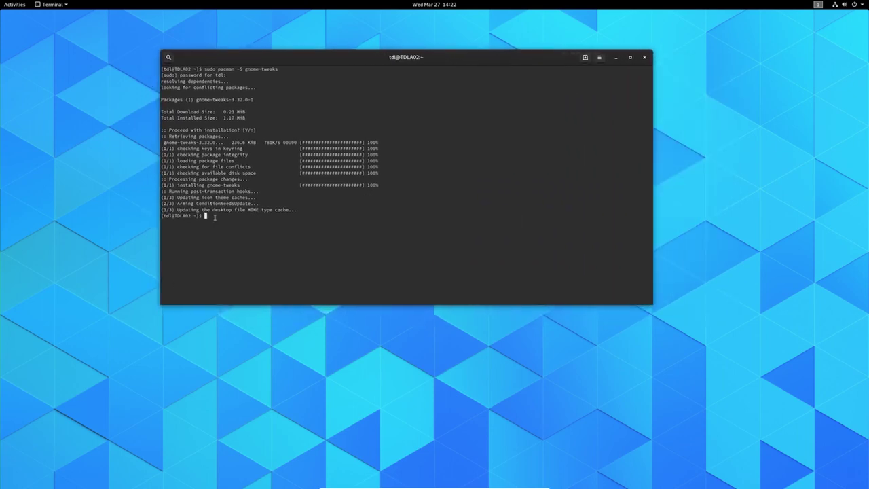
text(sudo pacman -S th)
key(Tab)
key(Tab)
key(Tab)
key(BackSpace)
key(BackSpace)
key(BackSpace)
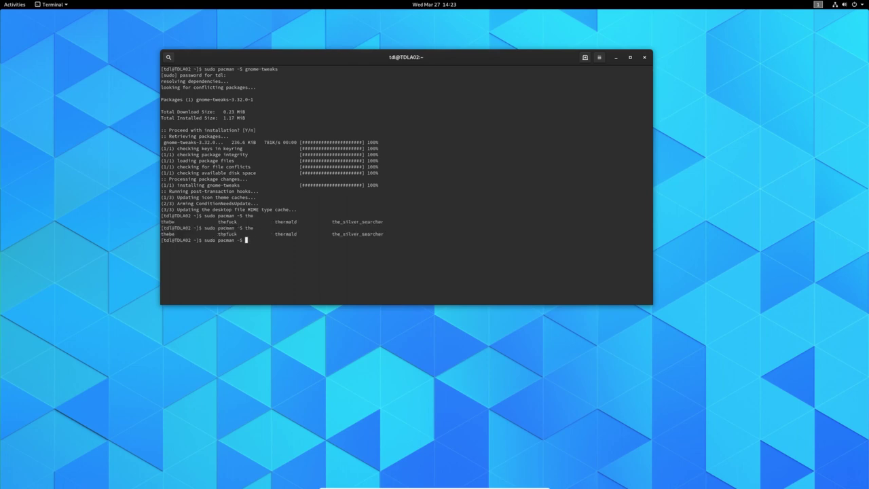
List the package completions for "arc" and add arc-gtk-theme and arc-icon-theme to the sudo pacman -S command
text(arc)
key(Tab)
key(Tab)
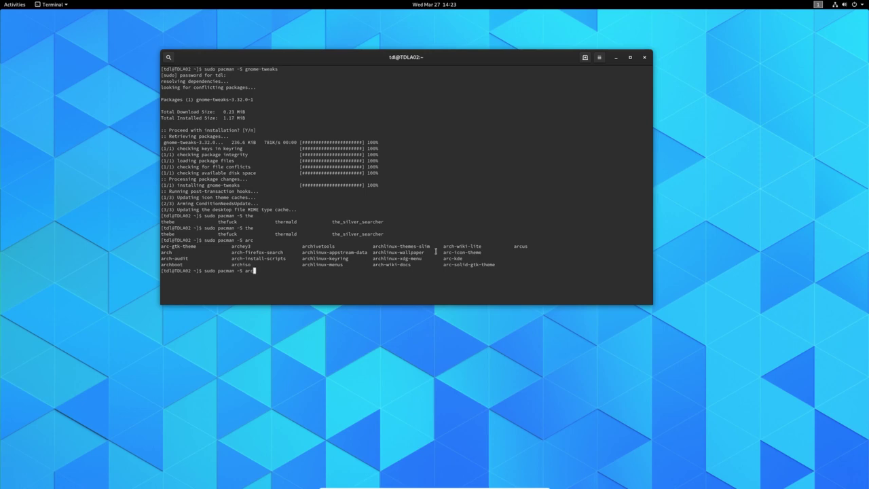
drag(198, 246, 160, 246)
click(260, 272)
text(-gtk-theme arc-icon)
key(Tab)
Add archlinux-wallpaper to the install command, run it, enter the sudo password, and confirm the installation with y
drag(428, 252, 370, 252)
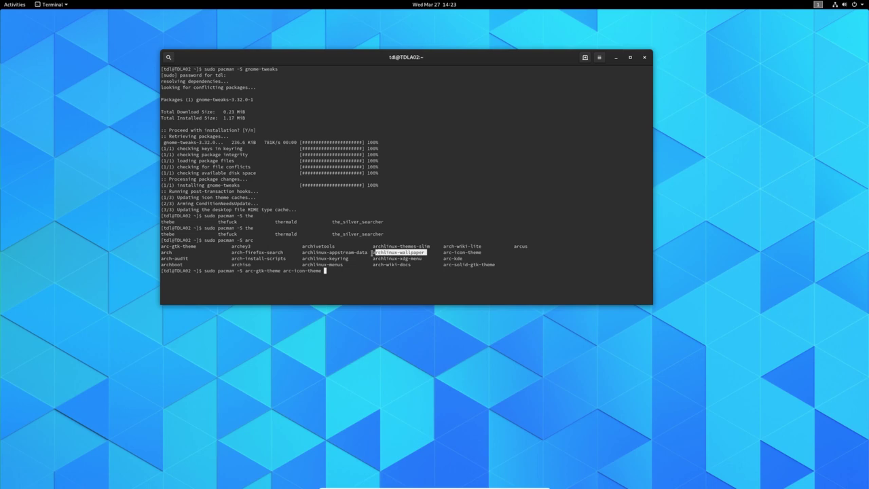
click(335, 270)
text(archlinux-wal)
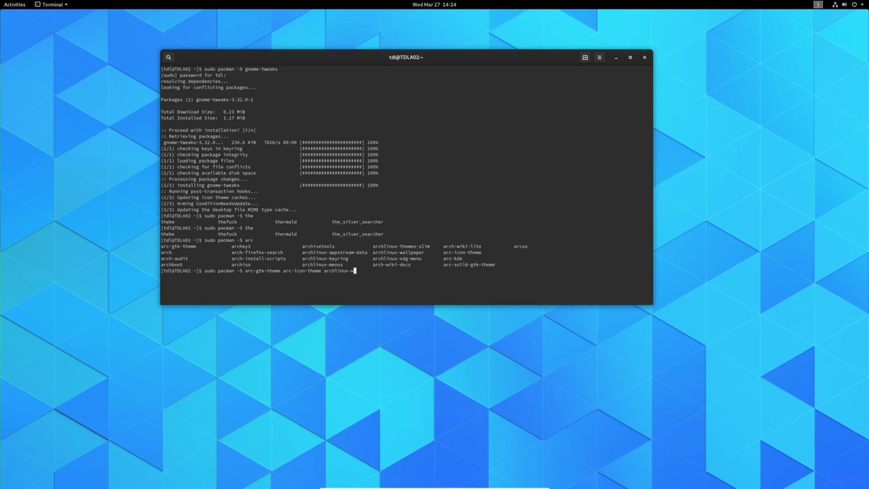
key(Tab)
key(Return)
key(Return)
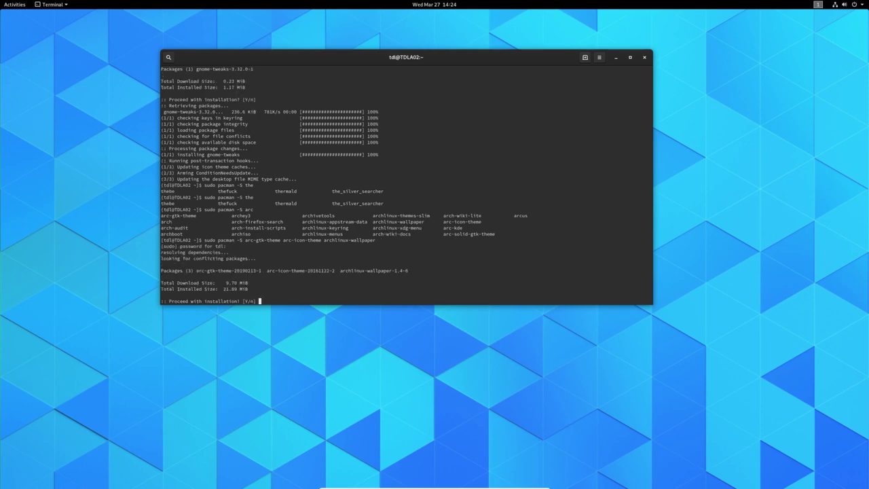
text(y)
key(Return)
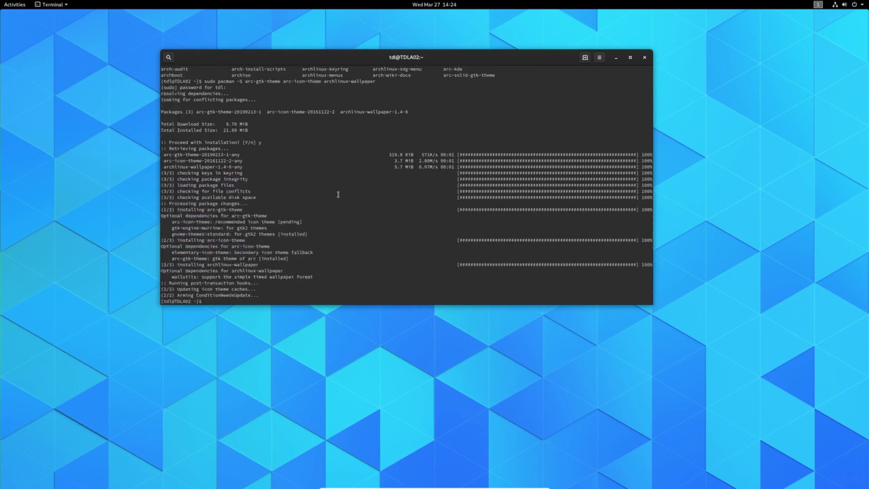
Minimize the terminal, search the activities overview for "tweaks", launch Tweaks, and show its Appearance settings
click(615, 57)
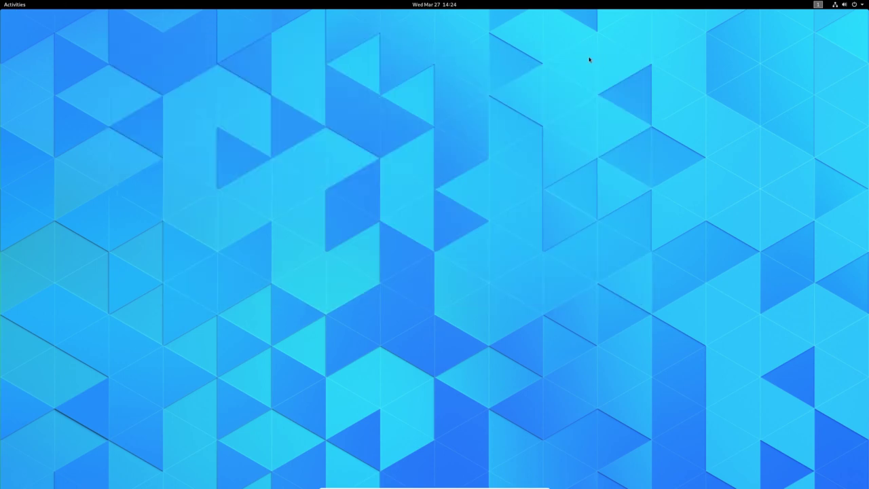
click(12, 6)
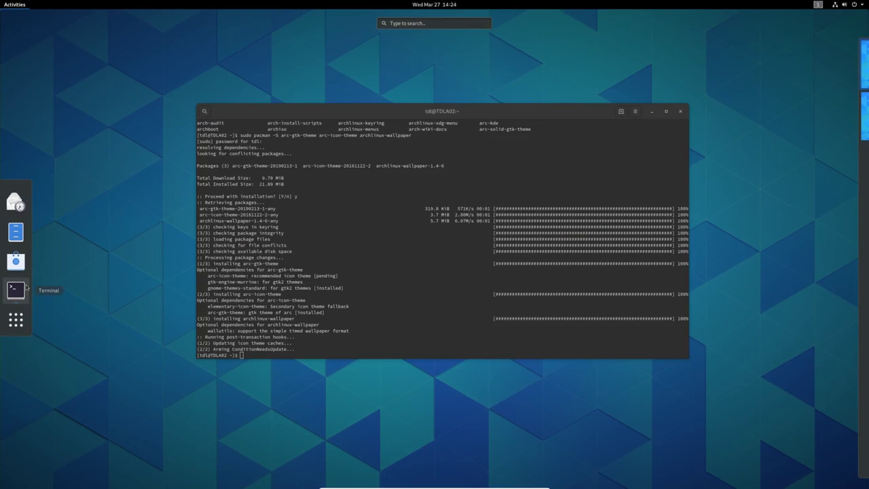
click(418, 22)
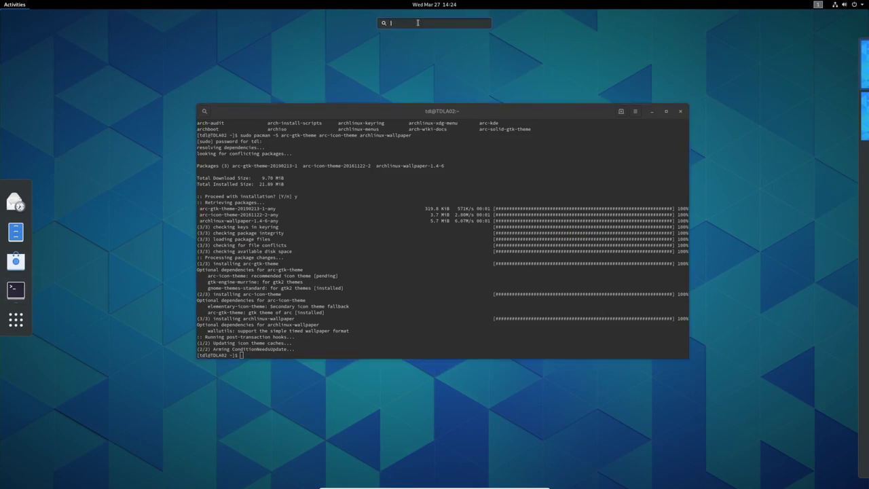
text(tweaks)
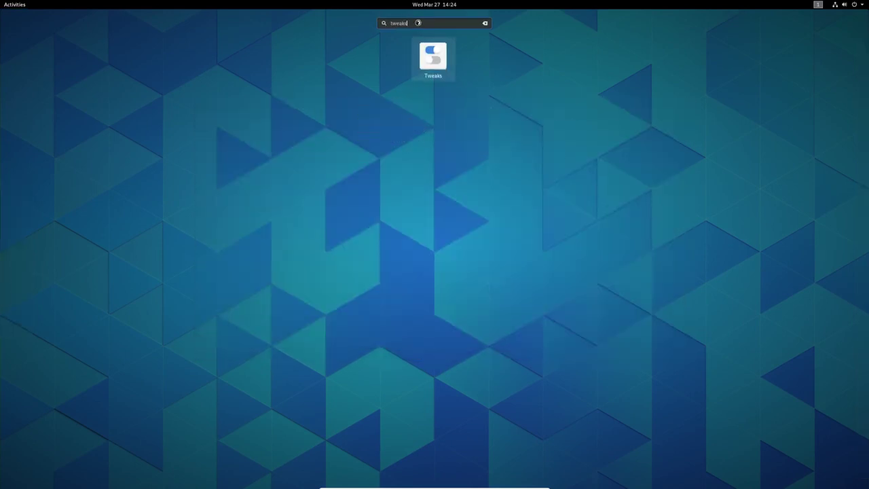
key(Return)
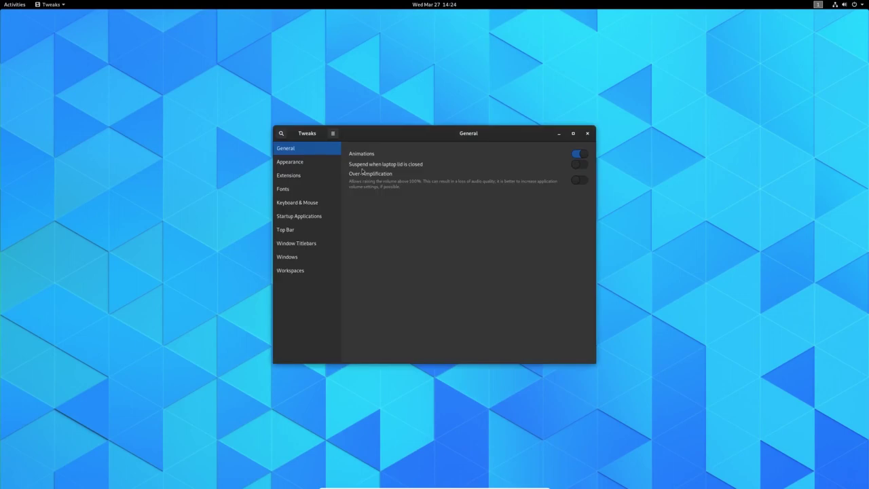
click(332, 164)
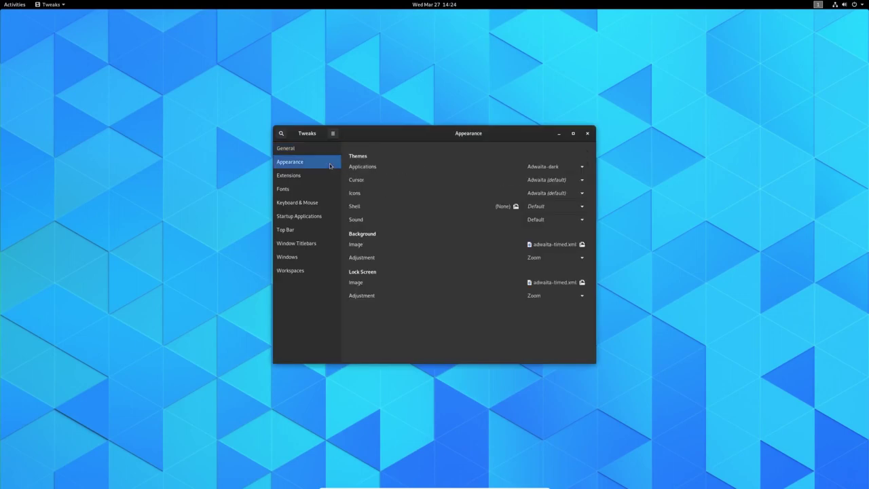
Try the Arc theme for Applications, and switch the theme to Arc-Dark
click(544, 170)
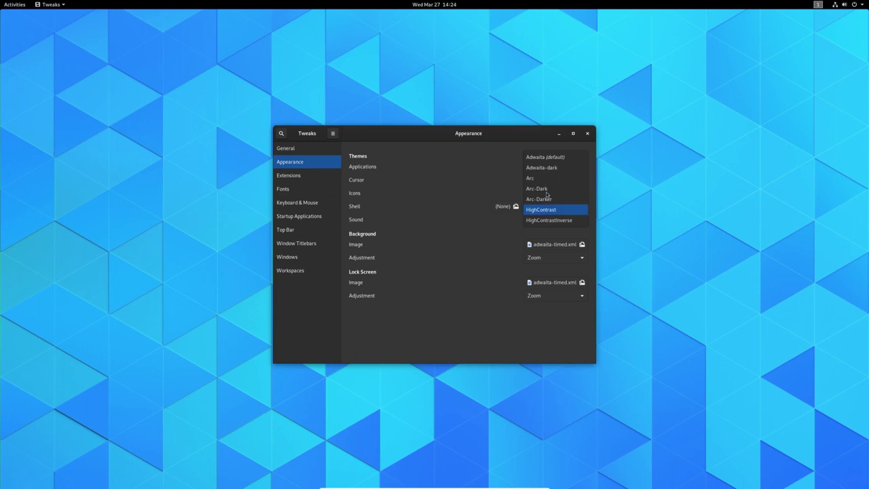
click(541, 178)
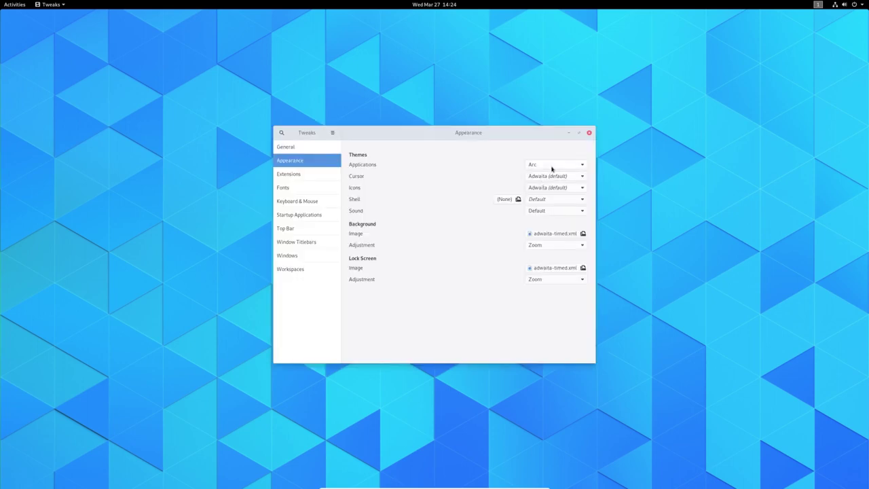
click(552, 169)
click(549, 176)
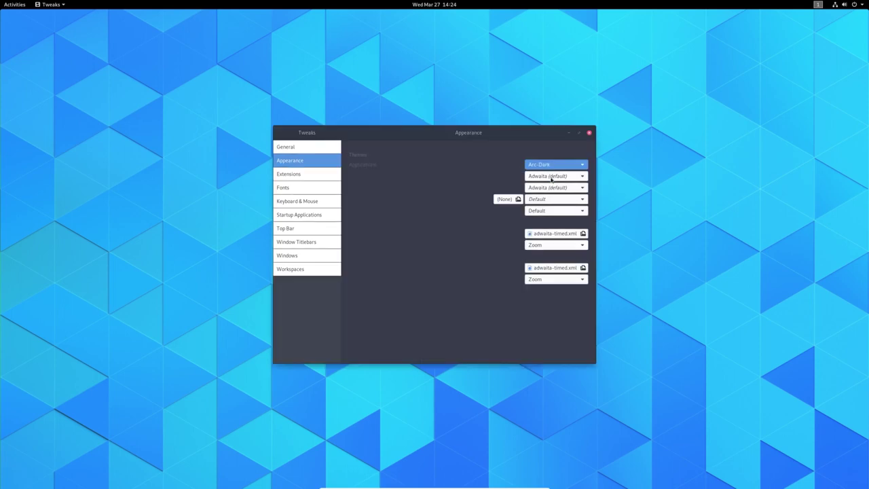
Try the Arc-Darker theme for Applications, and switch back to Arc-Dark
click(541, 163)
click(547, 175)
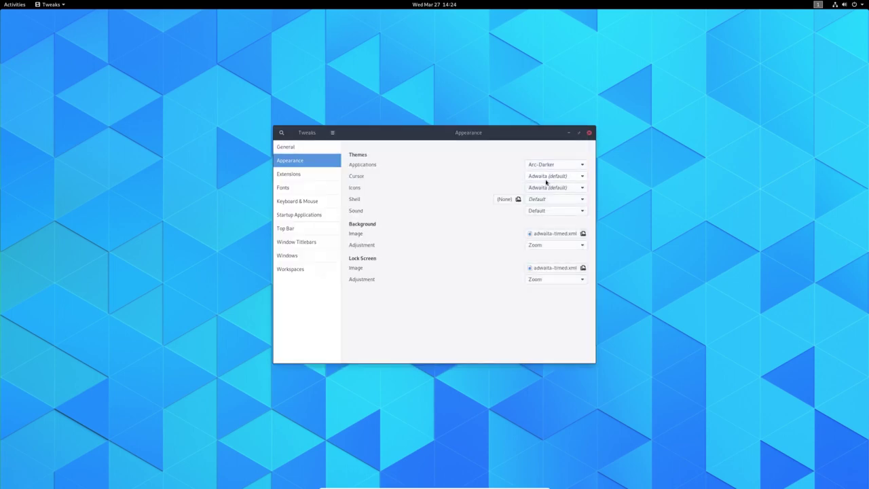
click(554, 167)
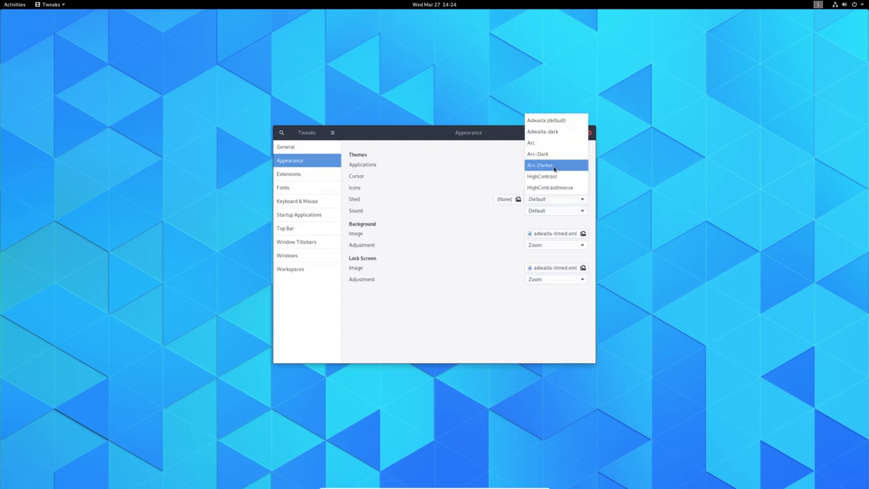
click(550, 155)
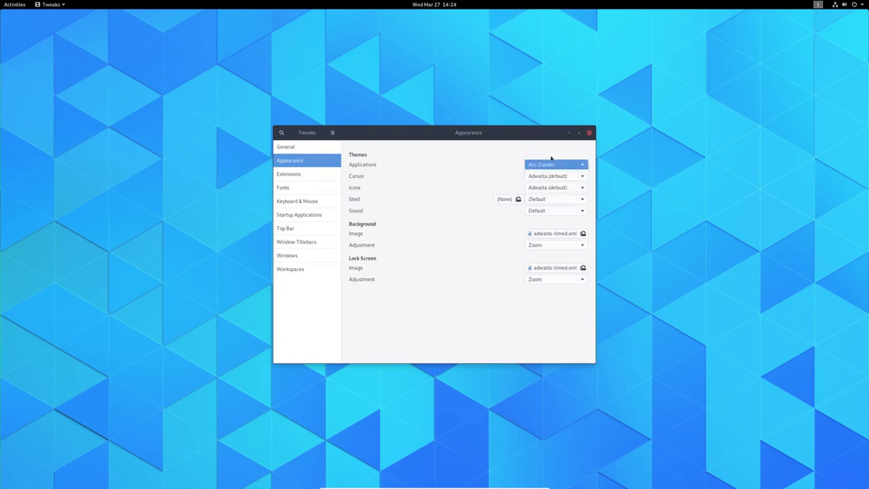
Keep Adwaita as the cursor theme and set the icon theme to Arc
click(559, 178)
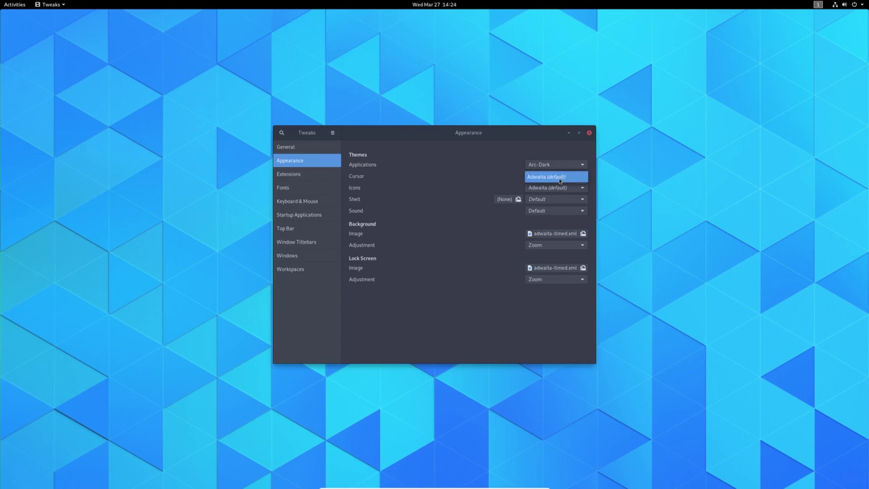
click(560, 178)
click(571, 188)
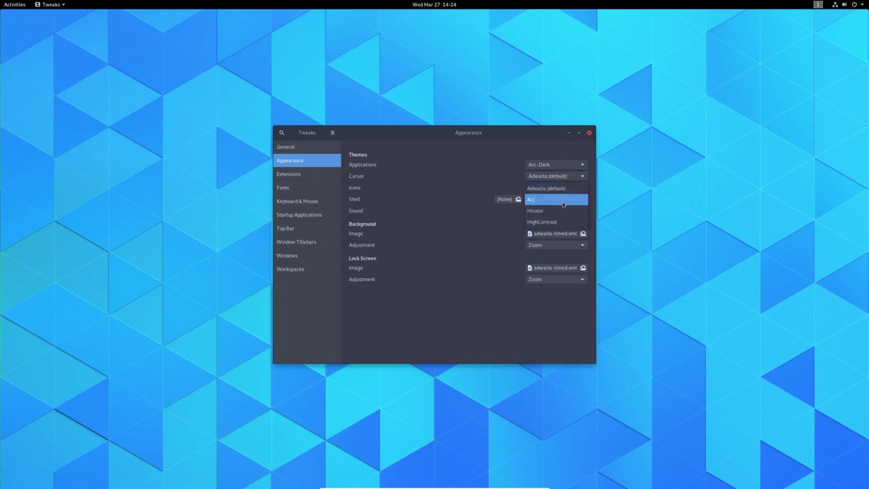
click(563, 202)
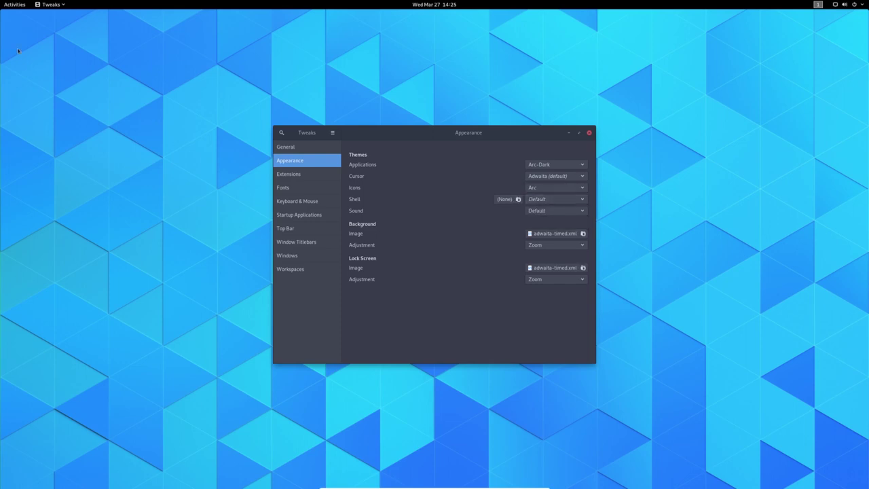
Open the Files application and arrange its window side by side with the Tweaks window
click(12, 6)
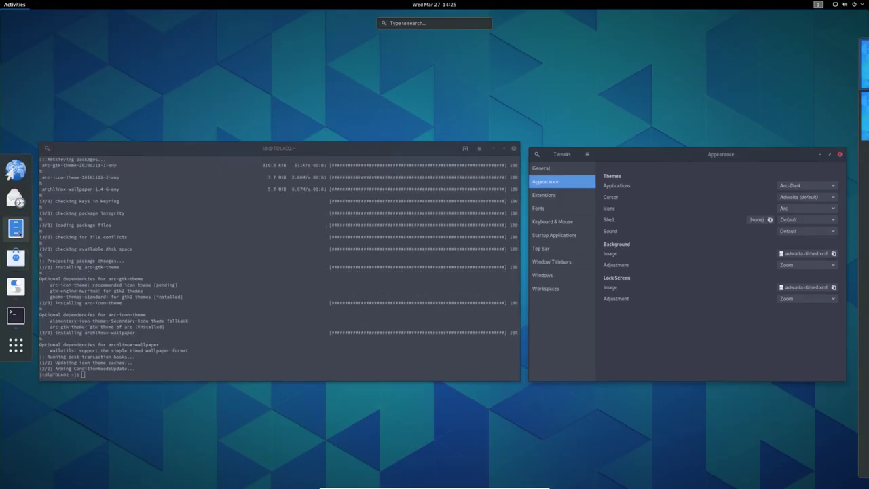
key(Escape)
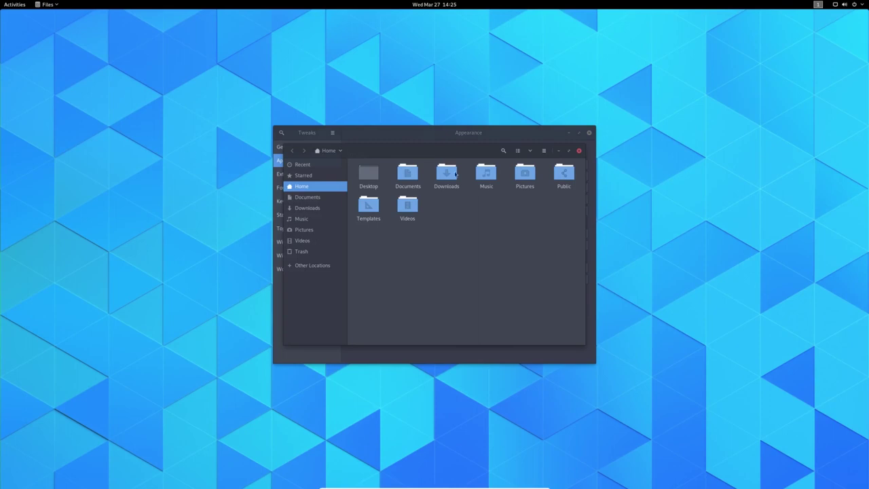
drag(430, 148, 141, 35)
drag(375, 129, 602, 53)
drag(151, 36, 229, 52)
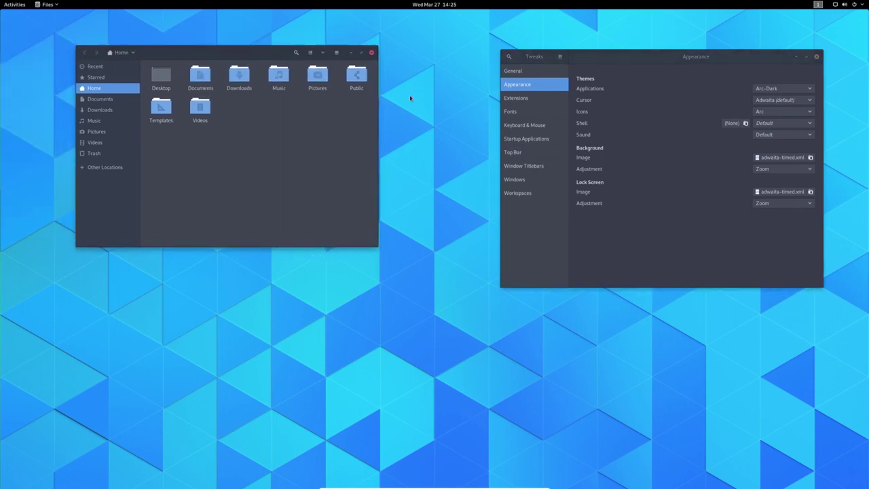
Compare the Adwaita icon theme on the home folders, and restore the Arc icons
click(780, 113)
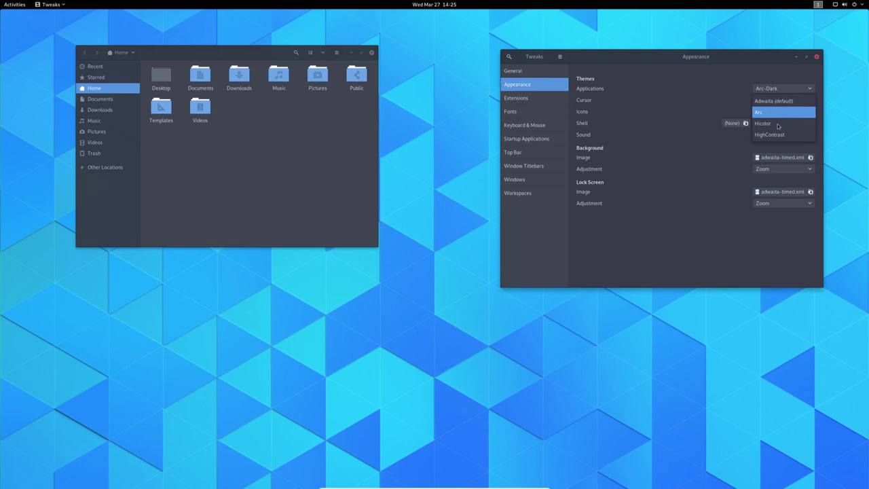
click(779, 101)
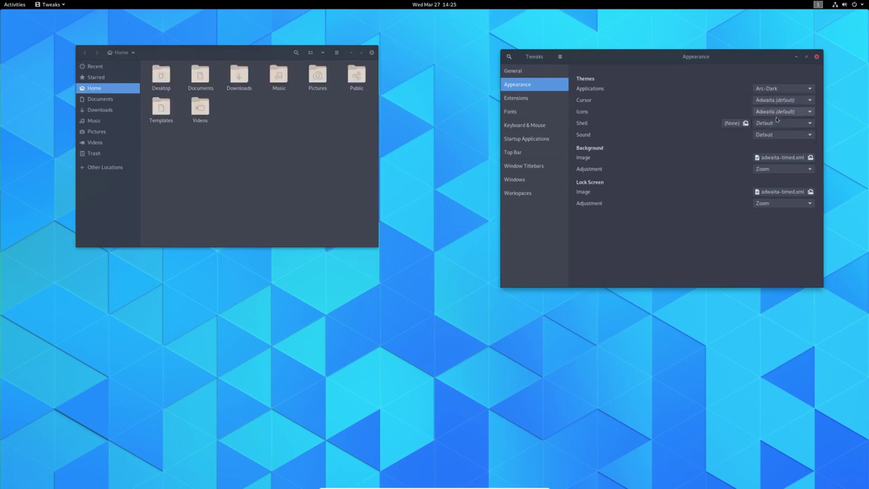
click(777, 112)
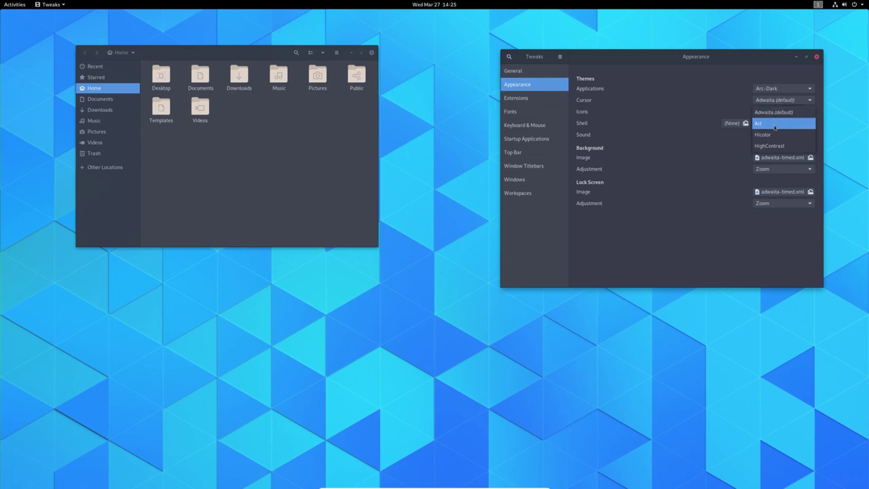
click(774, 125)
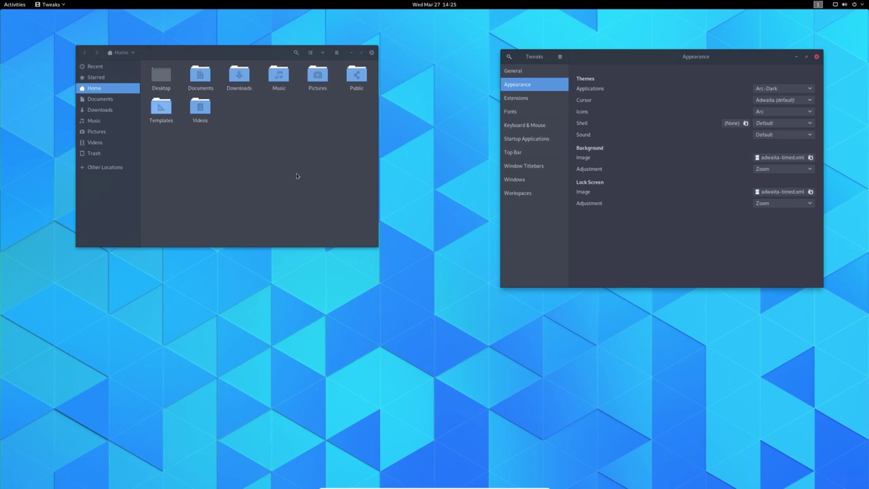
Switch to the terminal and list the package completions for "num" after sudo pacman -S
key(alt+Tab)
key(alt+Tab)
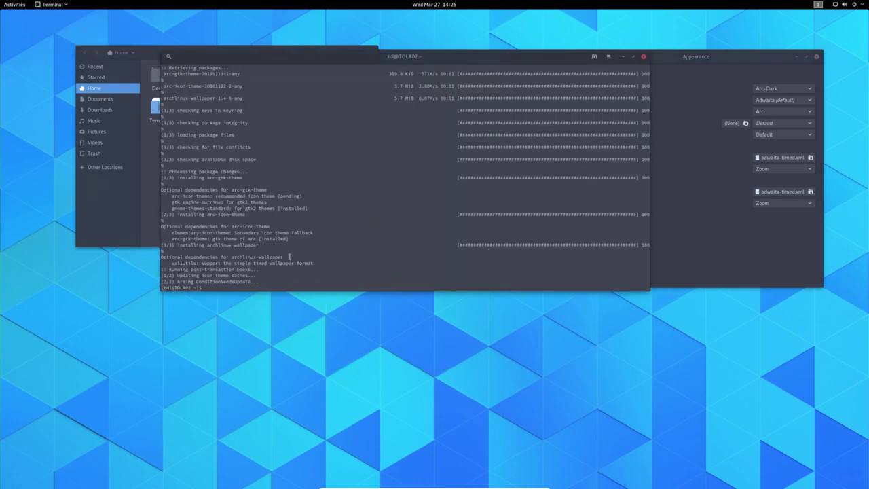
text(udo pacman -S num)
key(Tab)
key(Tab)
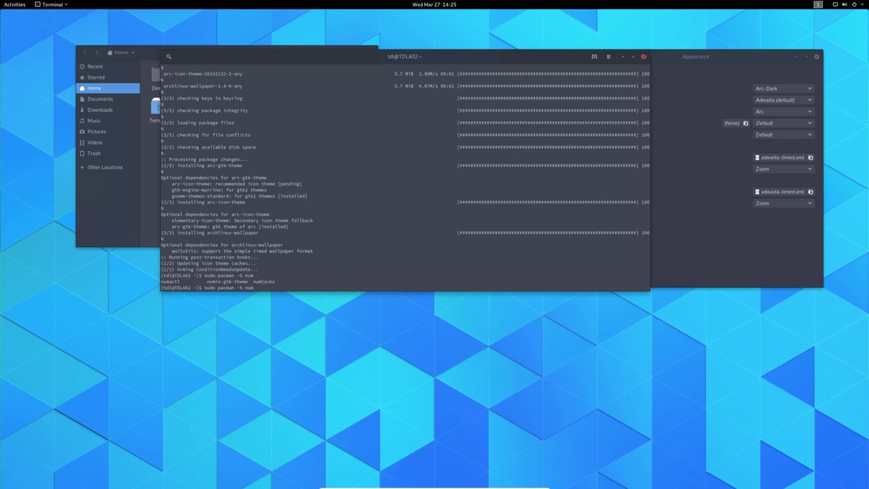
Replace the package prefix with "icon-" and list its completions
key(BackSpace)
key(BackSpace)
text(icon-)
key(Tab)
key(Tab)
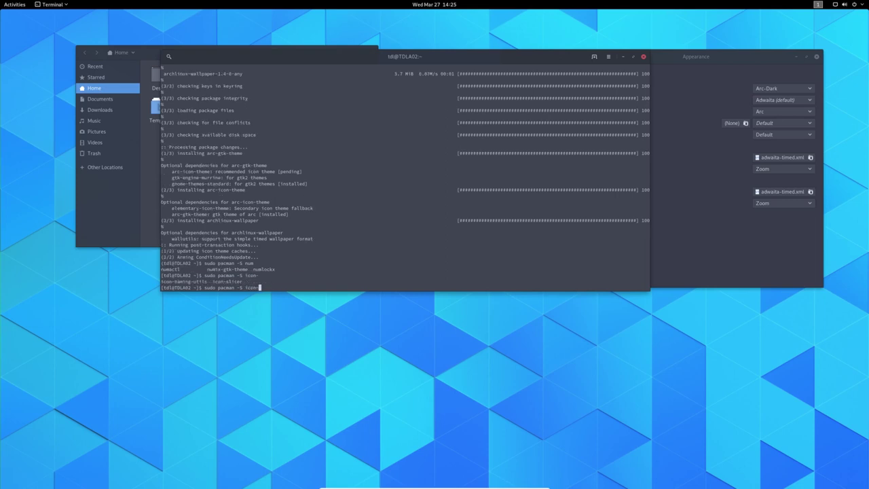
Change the package name to numix-gtk-theme, run the sudo pacman -S command, and accept the installation
key(BackSpace)
key(BackSpace)
key(BackSpace)
key(BackSpace)
key(BackSpace)
text(numi)
key(Tab)
key(Return)
key(Return)
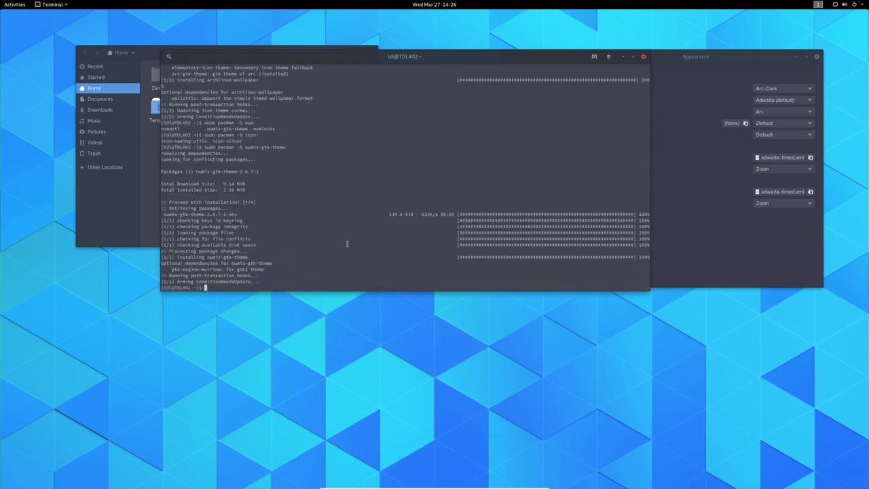
Switch to Tweaks, check the available Applications themes while keeping Arc-Dark, and close the window
click(709, 162)
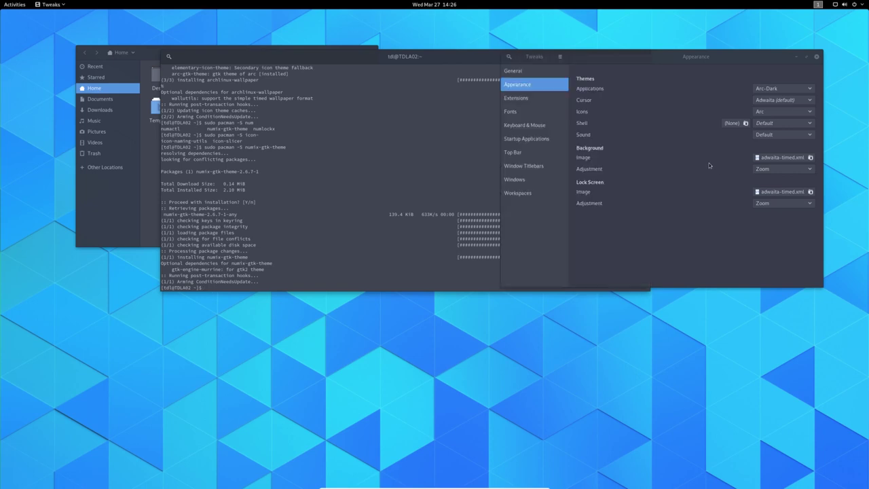
click(785, 92)
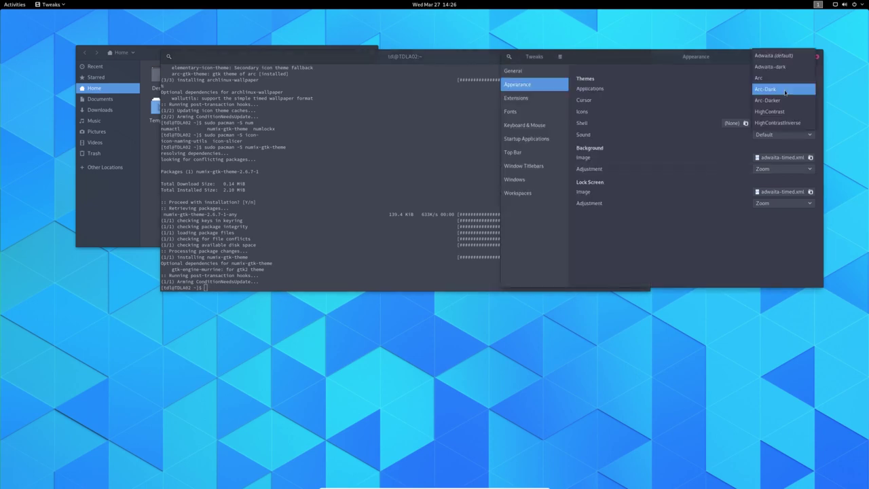
click(785, 90)
click(818, 57)
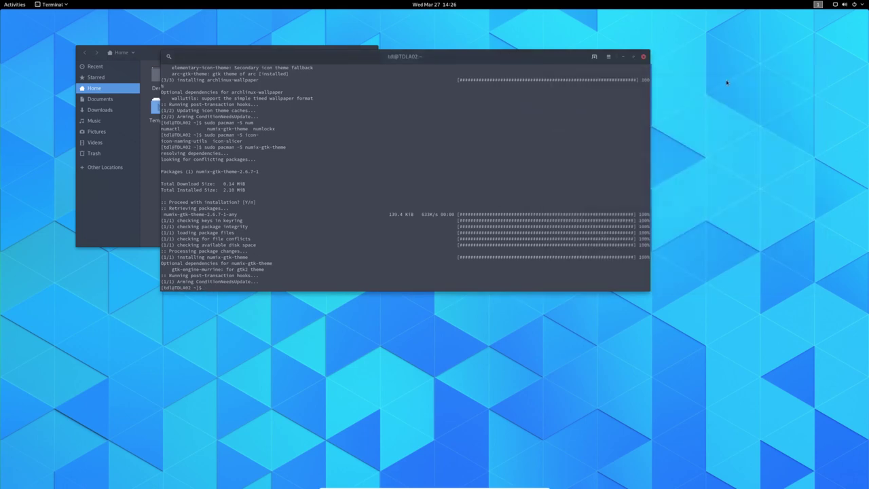
Search the activities overview for "tweak", relaunch Tweaks, and show its Appearance settings
key(super)
text(tw)
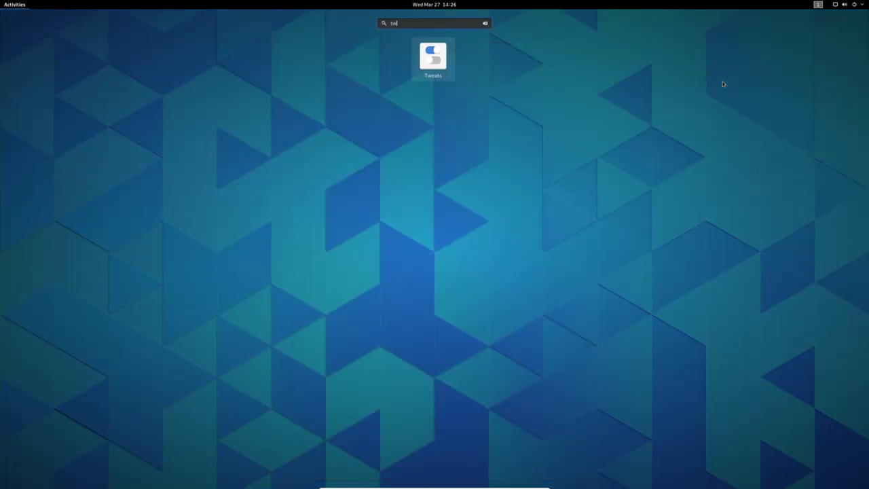
text(eak)
key(Return)
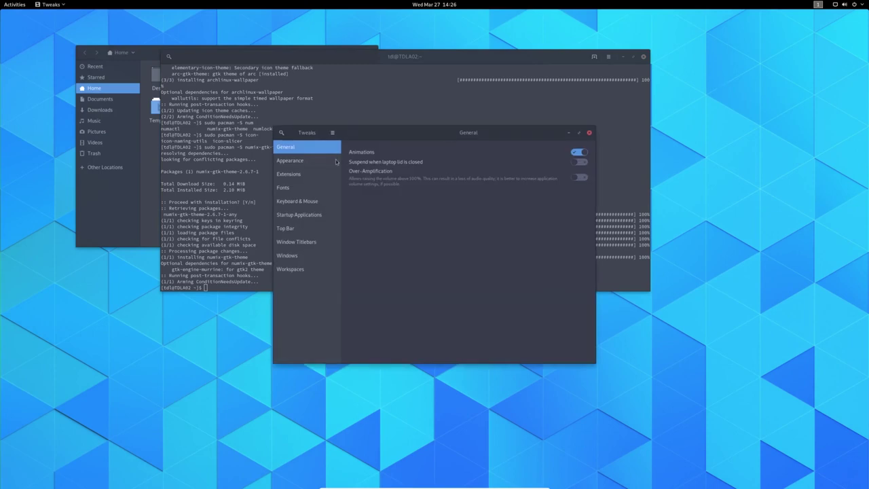
click(336, 161)
Try the Numix theme for Applications, and check the icon themes while keeping Arc
click(571, 166)
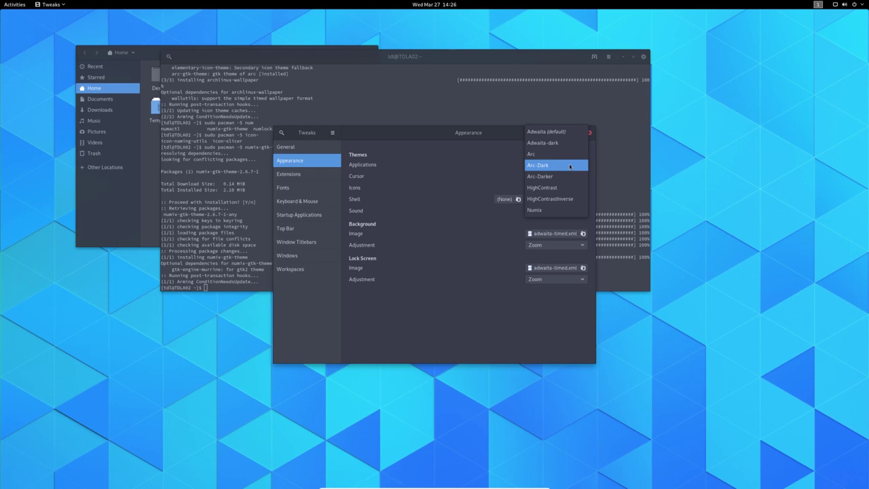
click(550, 212)
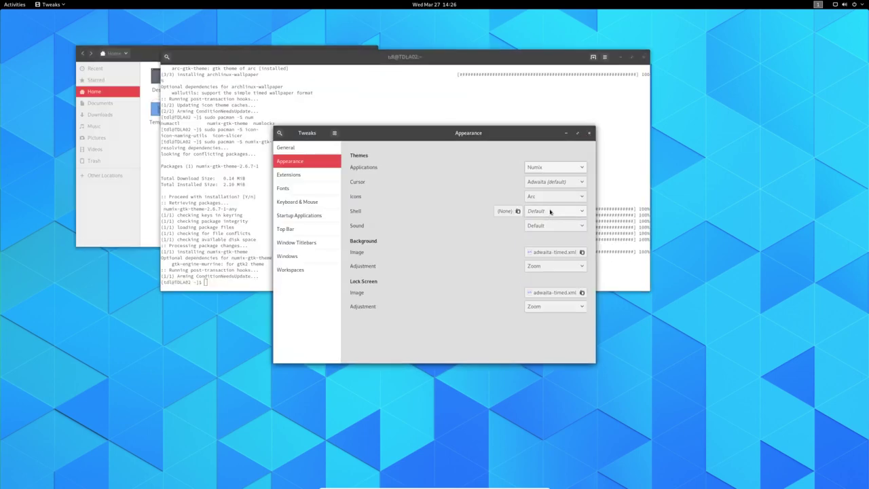
click(554, 197)
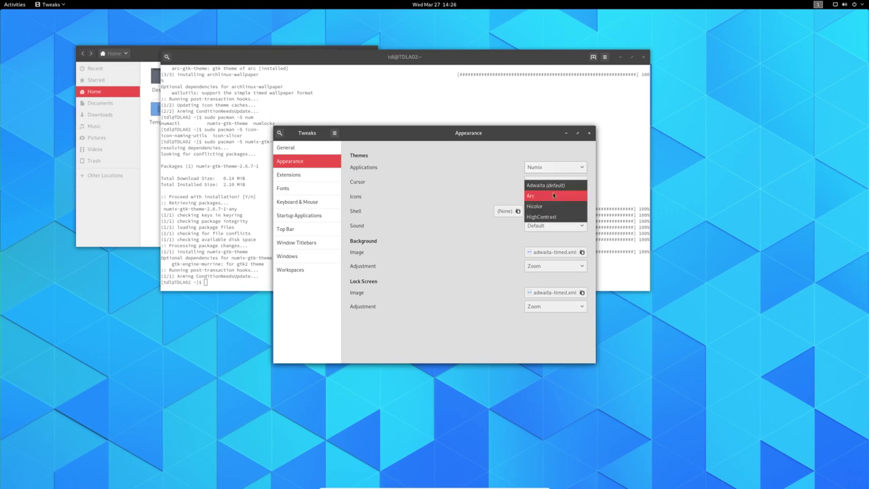
click(554, 196)
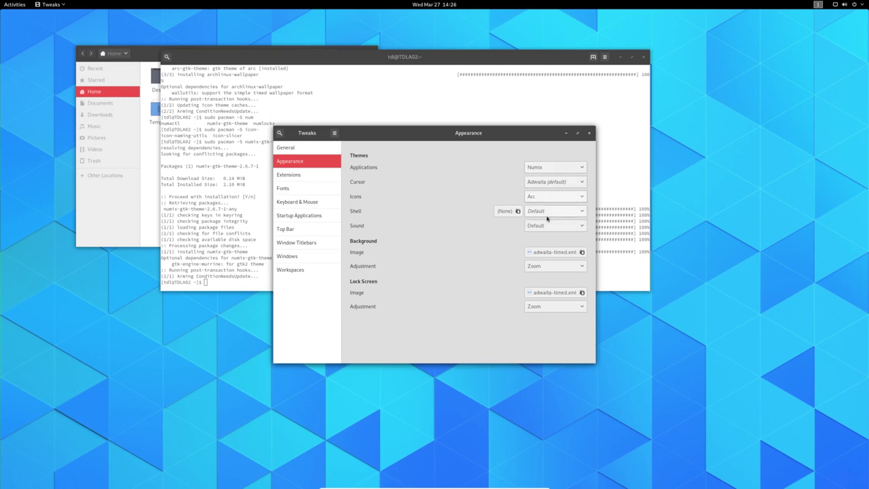
Try the Arc and Arc-Dark shell themes, and return the shell theme to Default
click(547, 216)
click(547, 218)
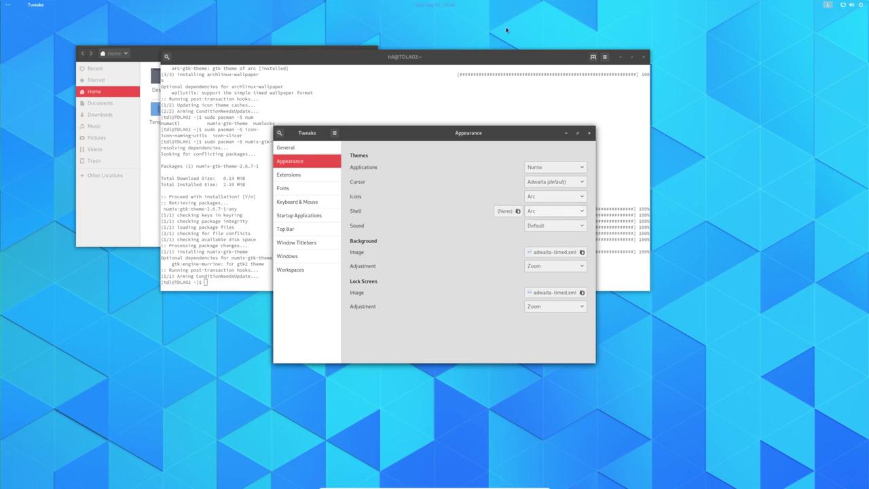
click(546, 215)
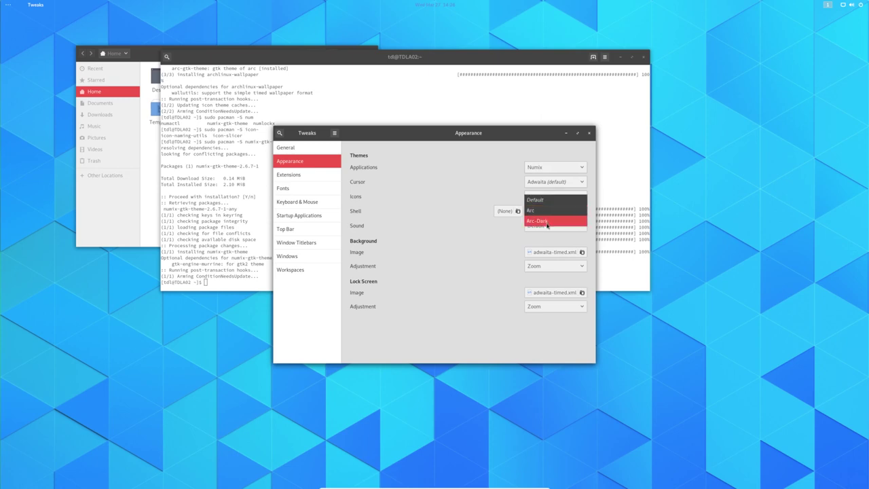
click(547, 222)
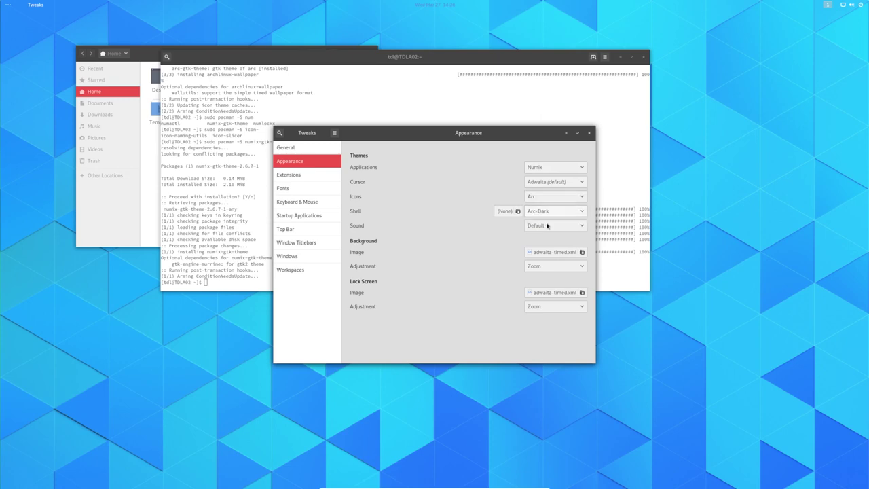
click(533, 213)
click(536, 191)
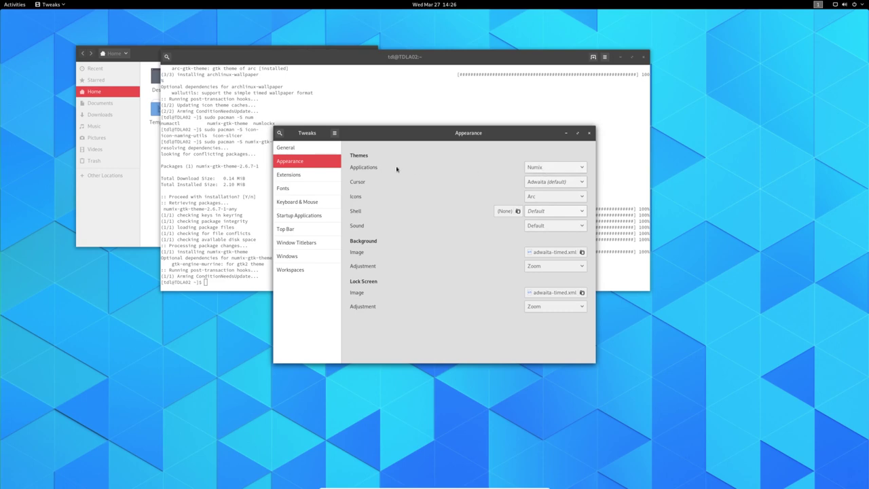
Bring the Files window forward to view its folders, and recheck the icon theme choices while keeping Arc
click(140, 54)
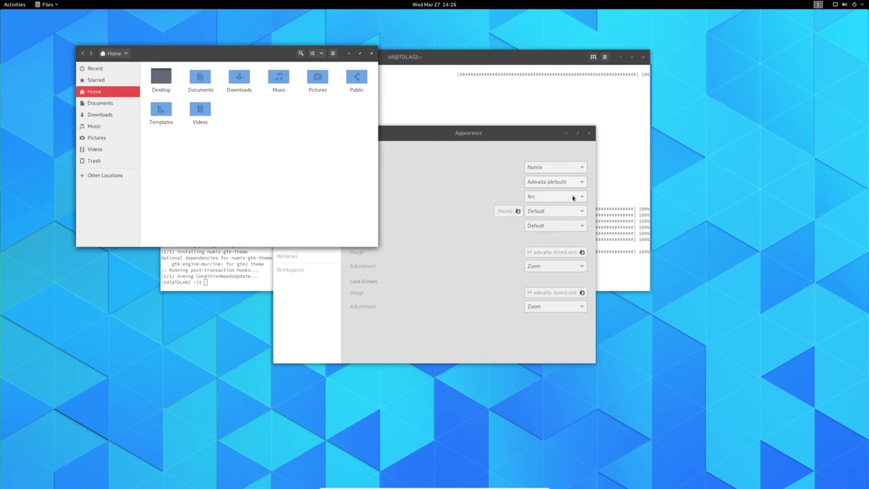
click(572, 197)
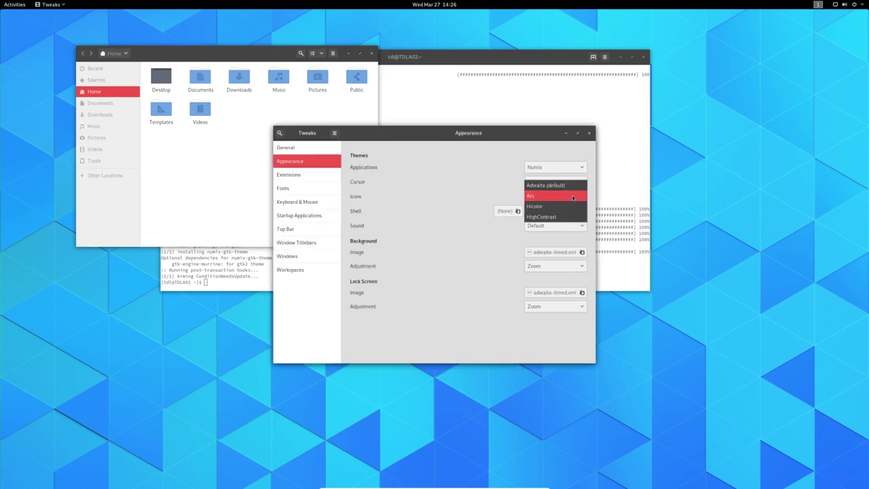
click(573, 198)
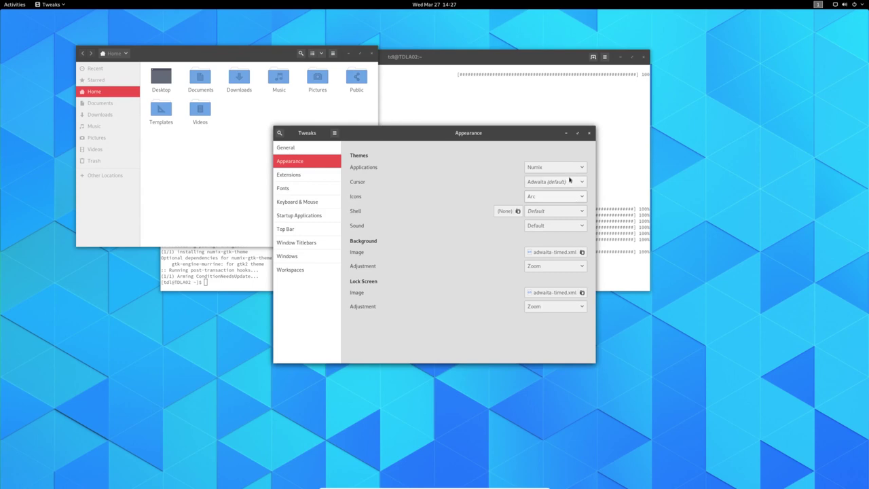
Set the Applications theme to Arc-Dark, and show the Extensions settings
click(562, 167)
click(561, 125)
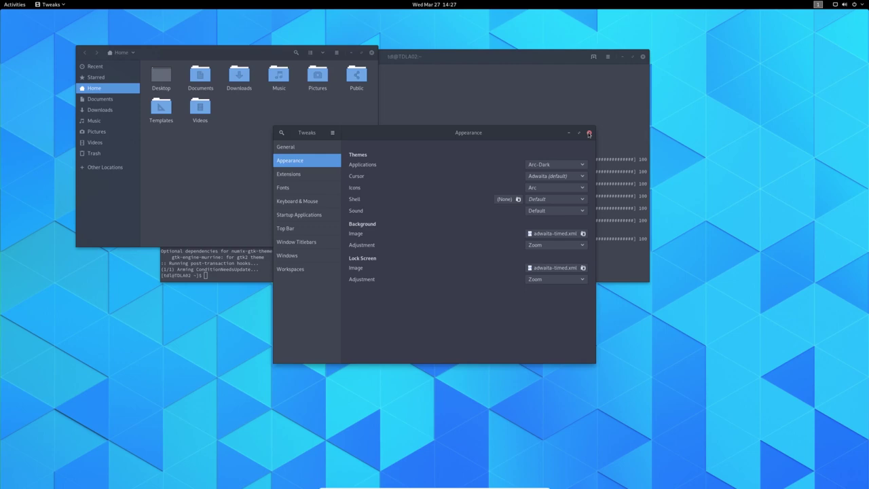
click(305, 174)
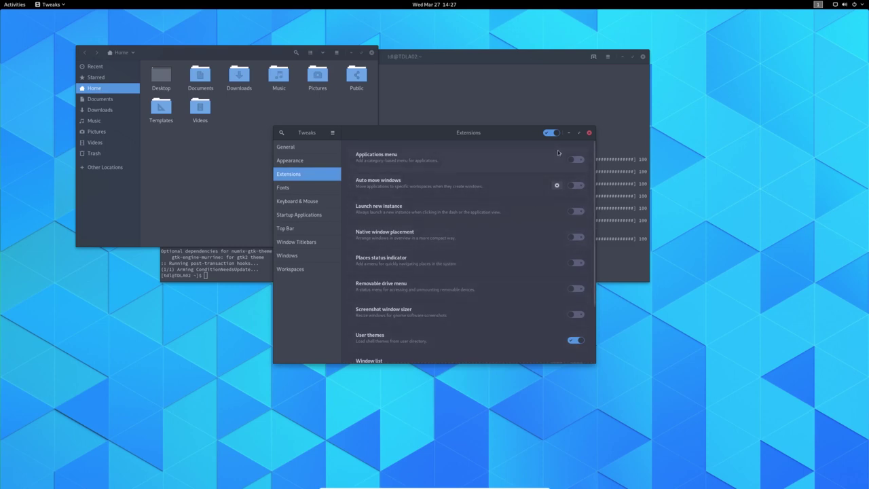
Close the Tweaks and Files windows, and launch Firefox in a maximized window
click(588, 134)
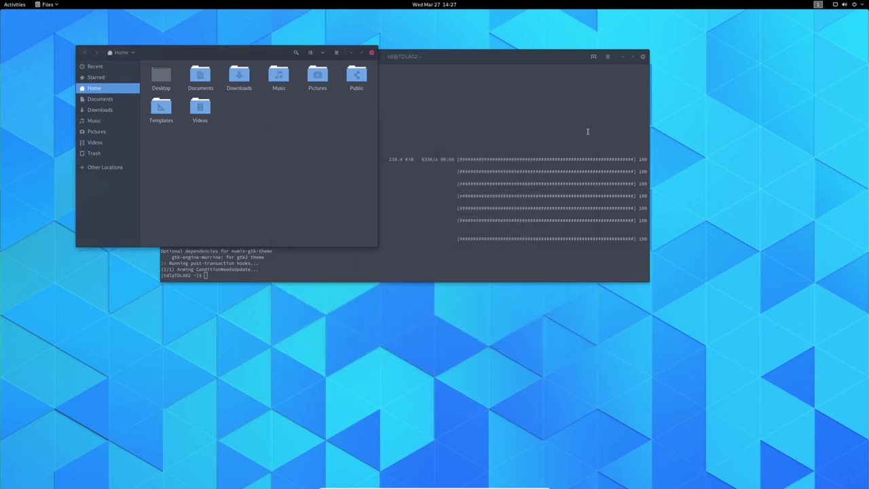
click(372, 55)
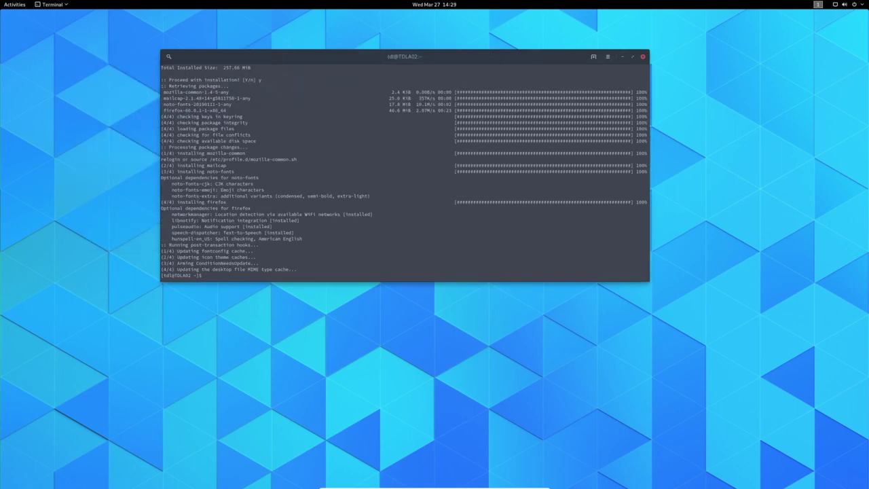
key(super)
text(fire)
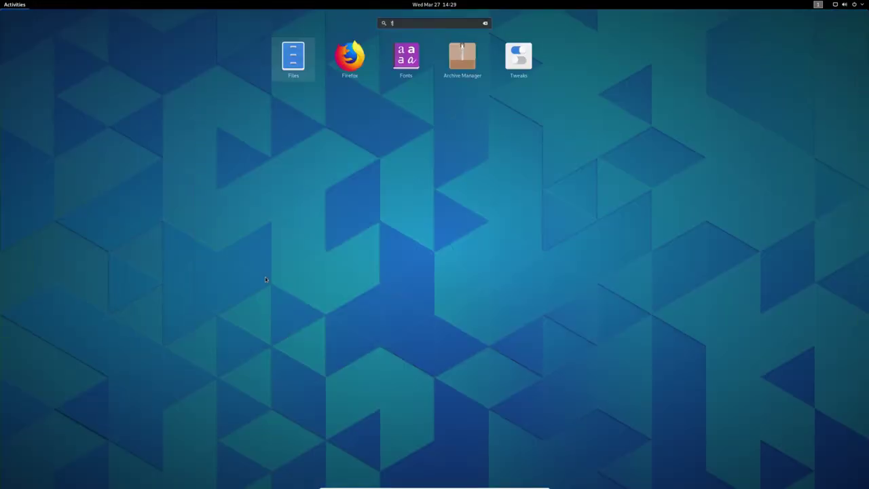
key(Return)
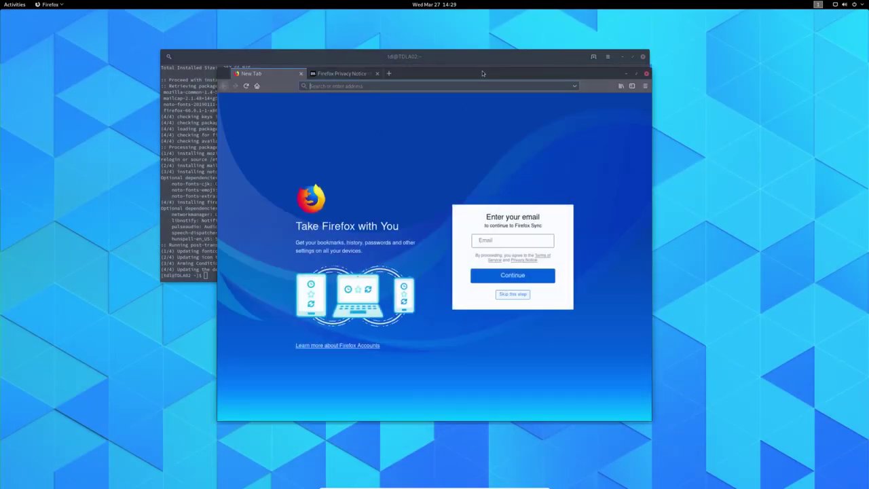
double_click(482, 71)
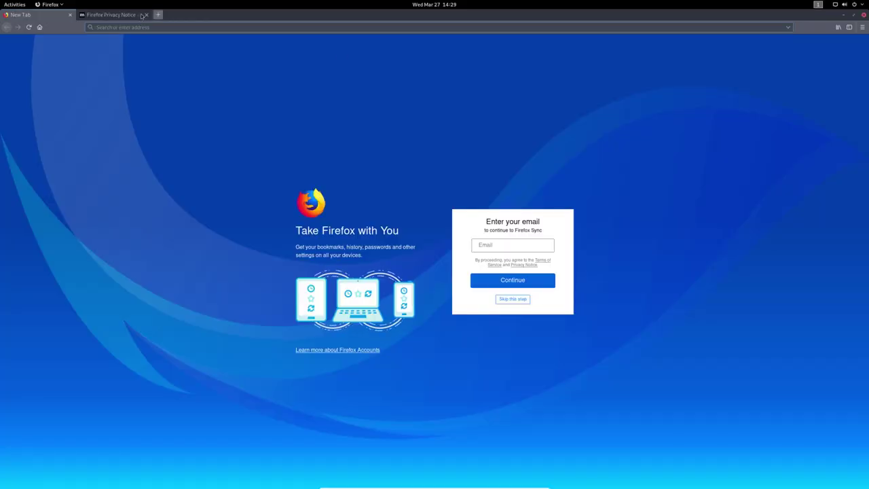
Close the Firefox Privacy Notice tab, and go to extensions.gnome.org
click(146, 14)
click(141, 29)
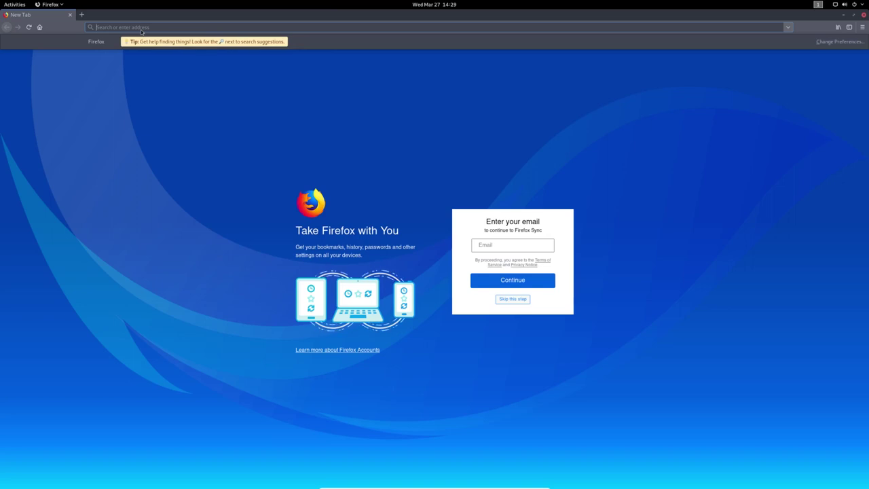
text(exten)
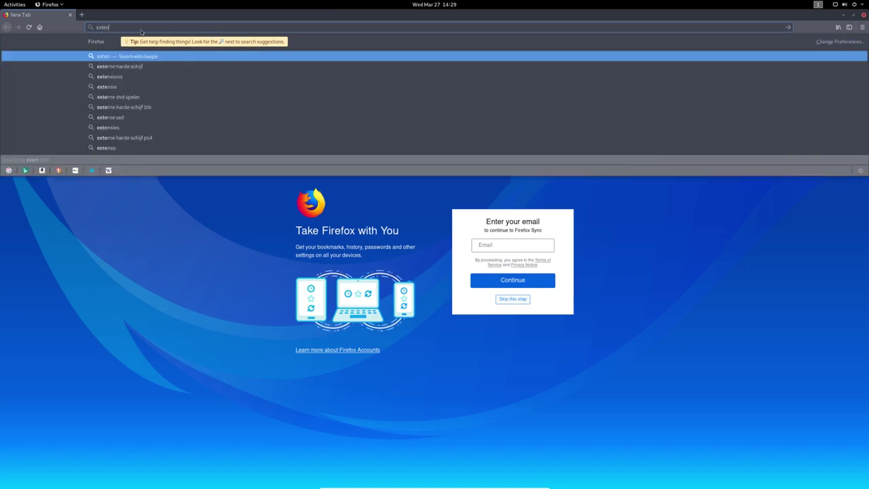
text(sions)
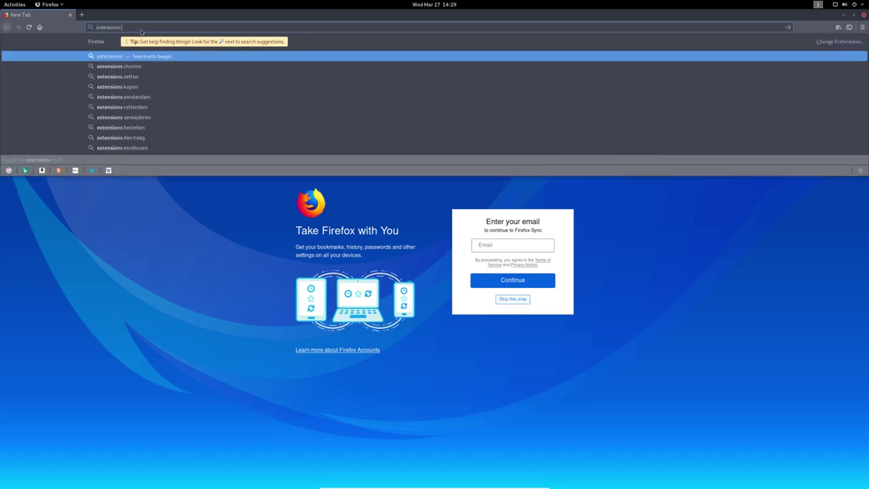
text(.gnome.org)
key(Return)
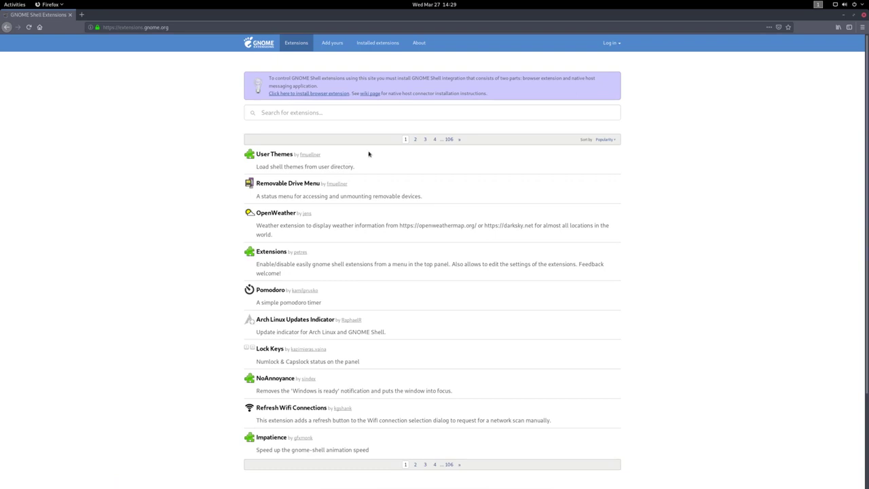
Install the GNOME Shell integration browser extension from the site, allowing the download and acknowledging its addition to Firefox
click(317, 110)
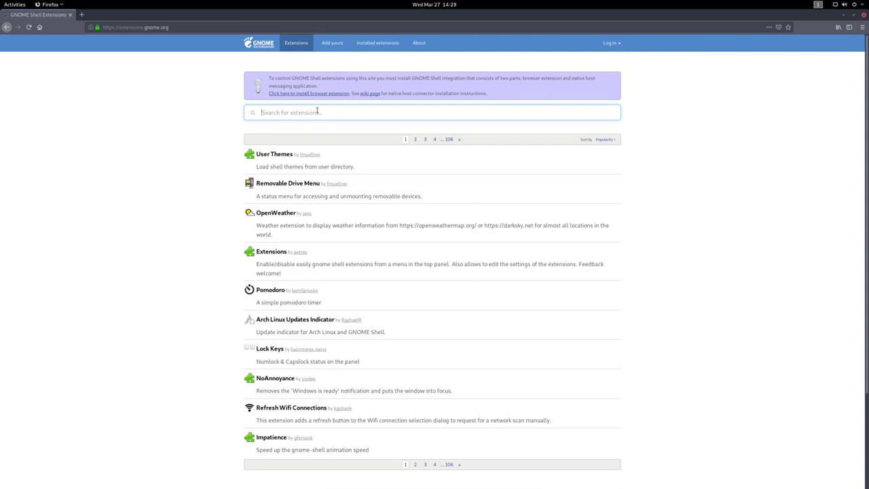
click(317, 93)
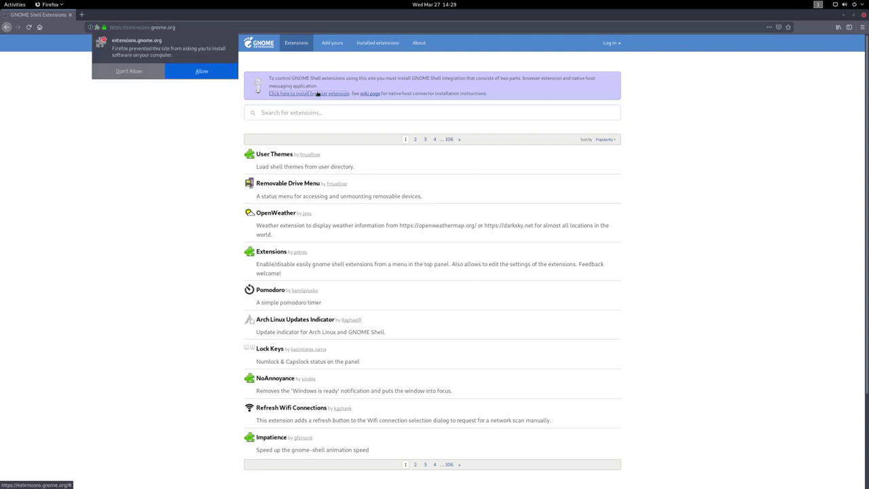
click(202, 70)
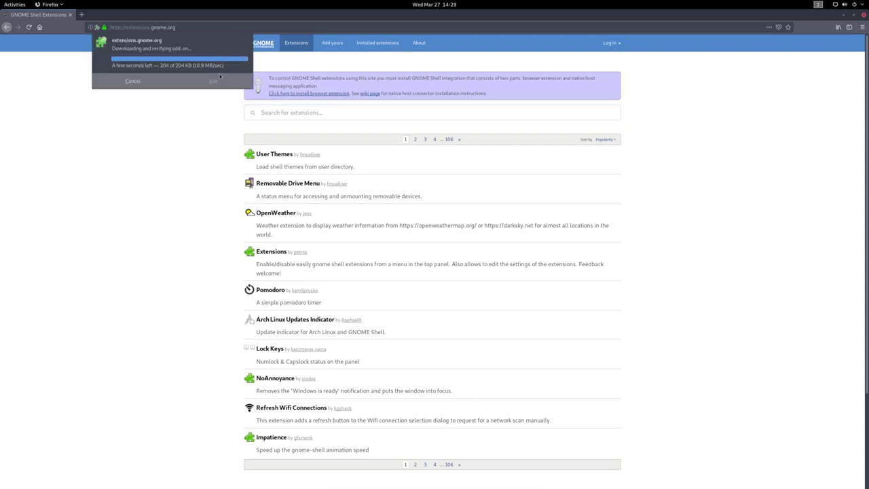
click(206, 100)
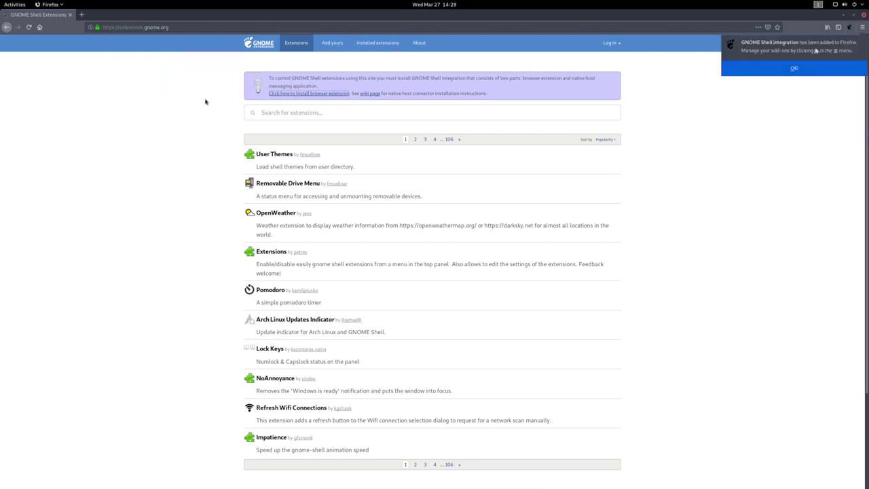
click(781, 74)
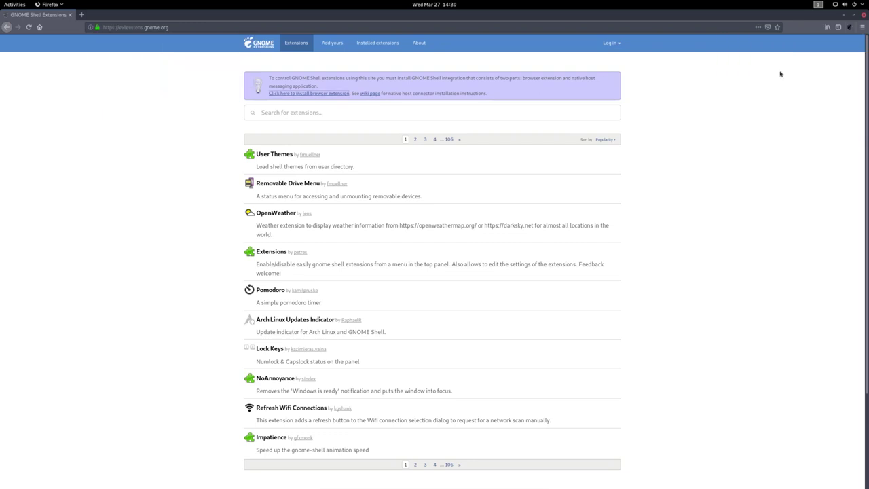
Reopen the extensions site from the GNOME Shell integration add-on without keeping the old tab, and open the native host connector documentation
click(850, 27)
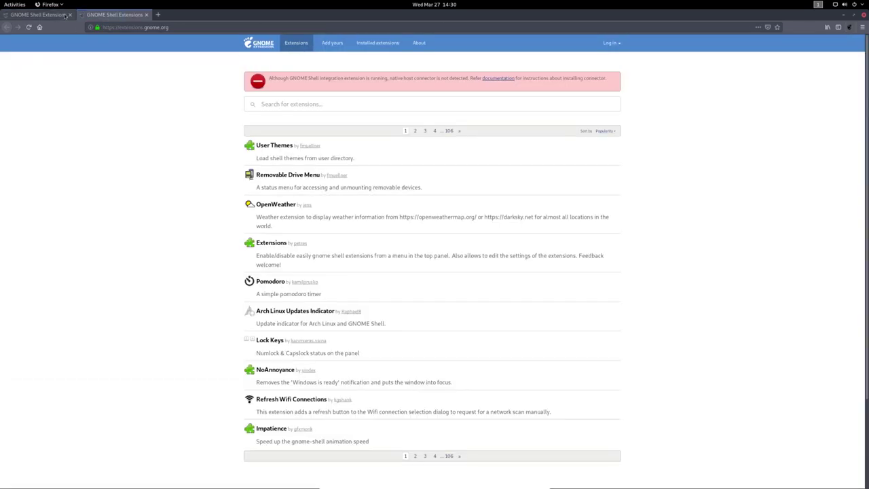
click(70, 14)
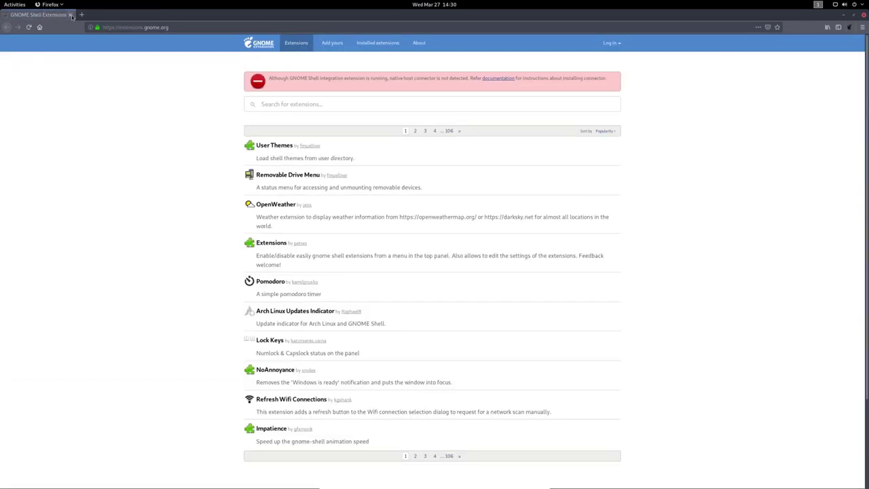
click(497, 79)
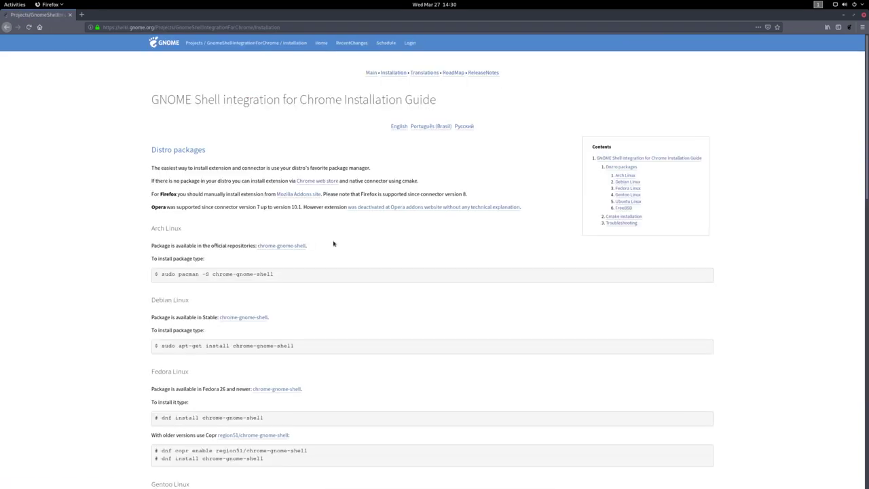
Review the guide's Arch, Debian and Fedora sections, and copy the Arch Linux command "sudo pacman -S chrome-gnome-shell"
drag(151, 228, 186, 233)
drag(151, 301, 191, 304)
drag(186, 373, 144, 373)
scroll(254, 384, down, 1)
scroll(227, 435, up, 1)
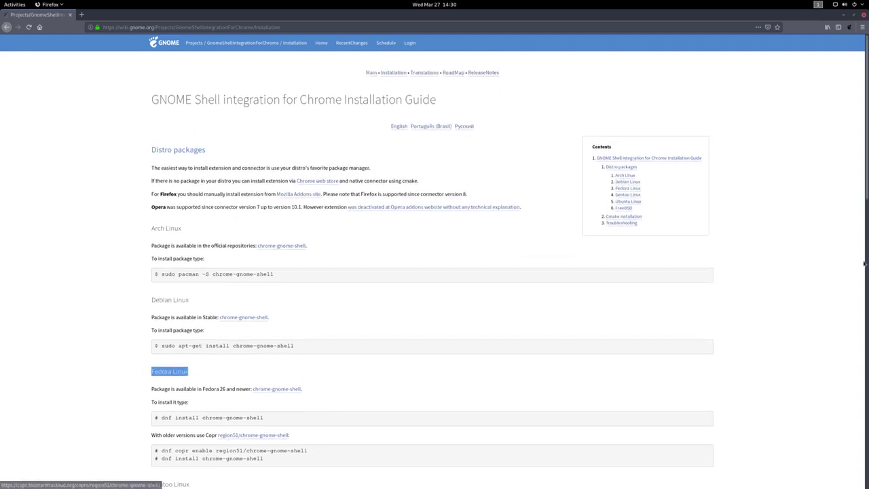
mouse_move(866, 182)
mouse_down()
mouse_move(866, 303)
mouse_move(867, 182)
mouse_up()
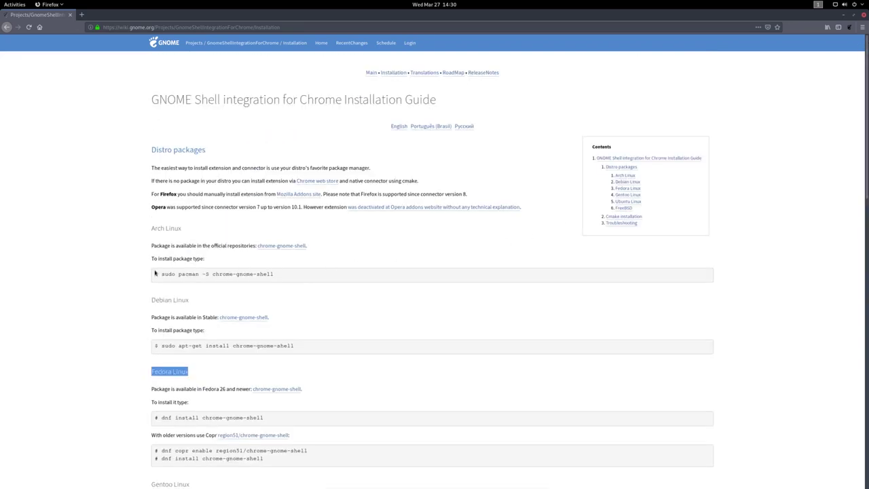
drag(273, 275, 164, 275)
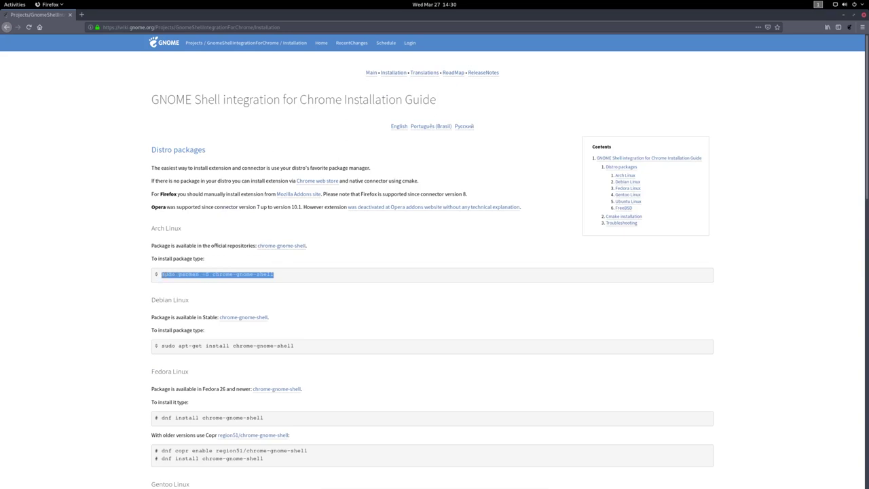
right_click(172, 275)
click(193, 283)
Switch to the Terminal, install the connector with "sudo pacman -S chrome-gnome-shell", and close the Terminal window
key(alt+Tab)
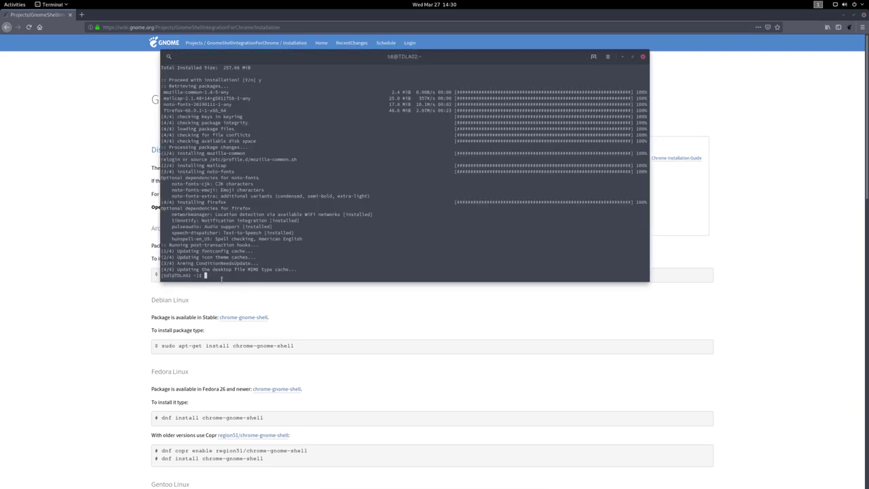
right_click(235, 276)
click(269, 301)
key(Return)
key(Return)
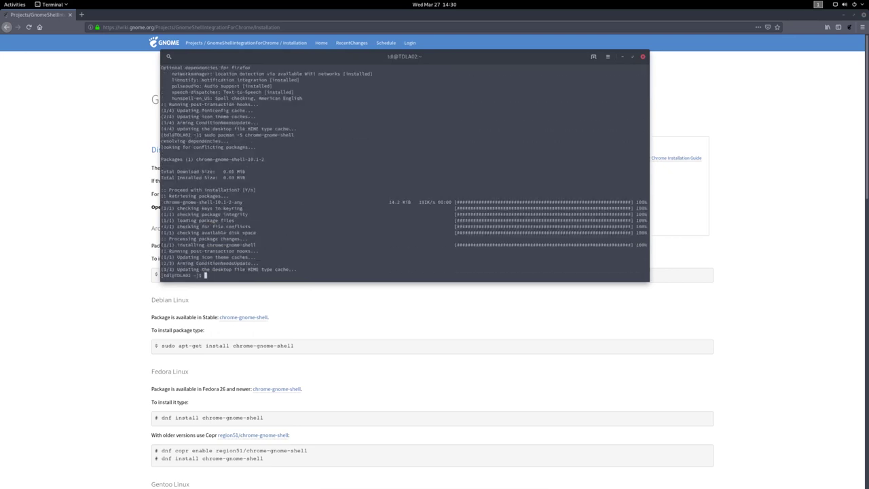
click(643, 56)
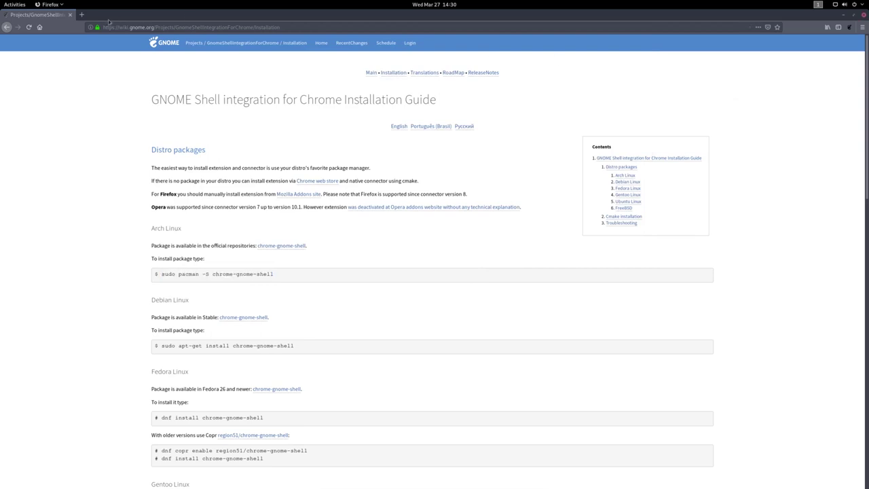
Reload the guide and reopen the GNOME Shell Extensions site from the add-on, leaving only one extensions tab open
click(30, 27)
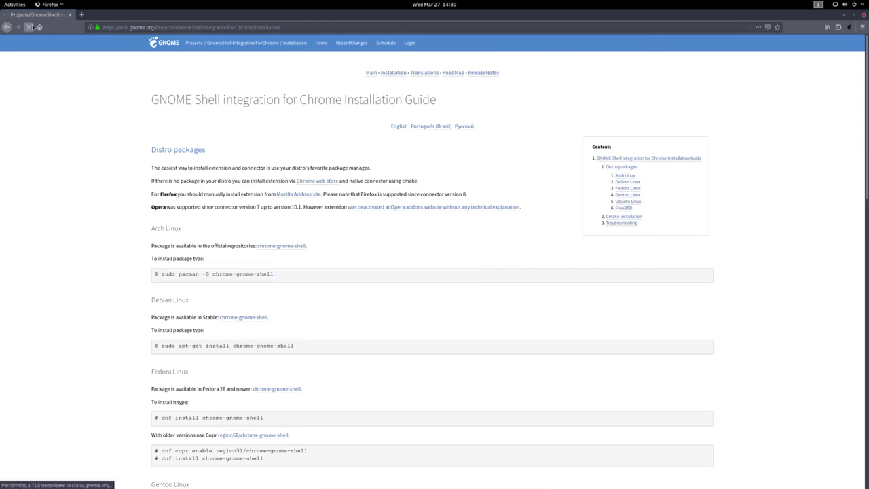
click(848, 28)
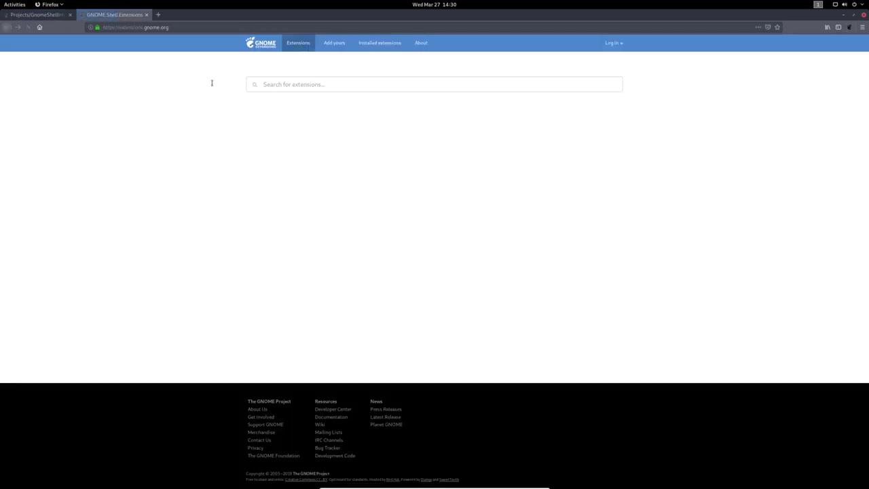
click(60, 14)
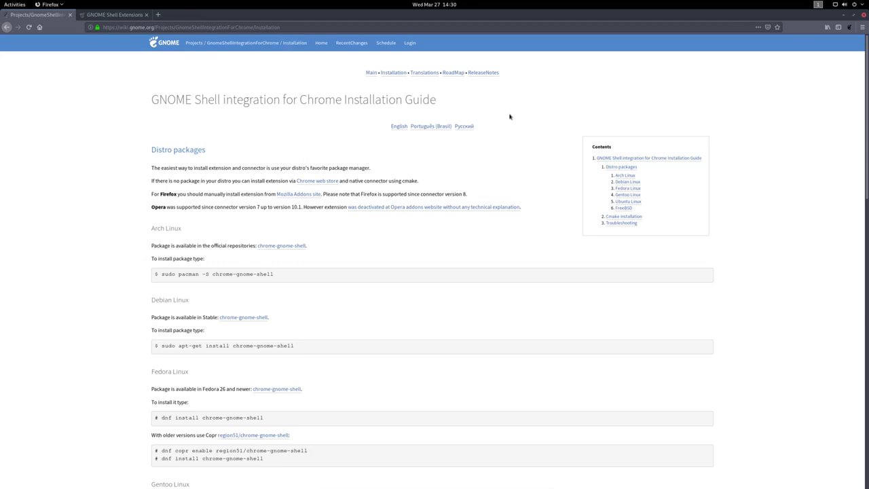
click(849, 28)
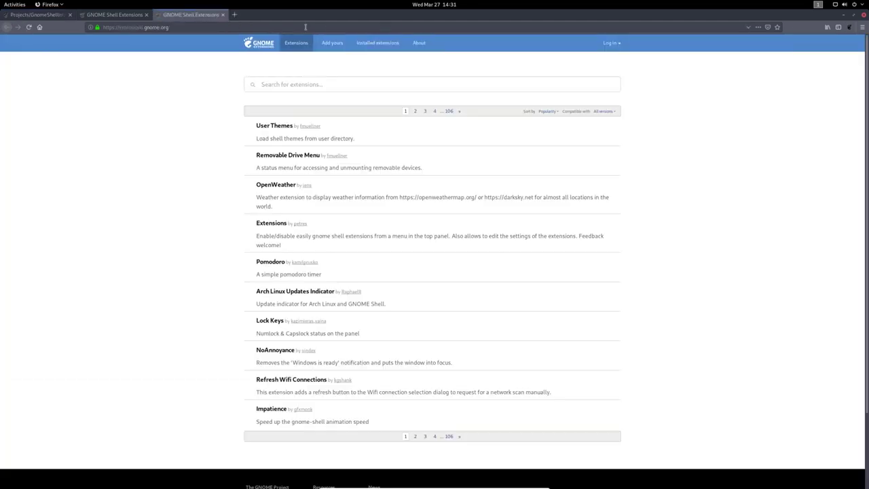
click(146, 14)
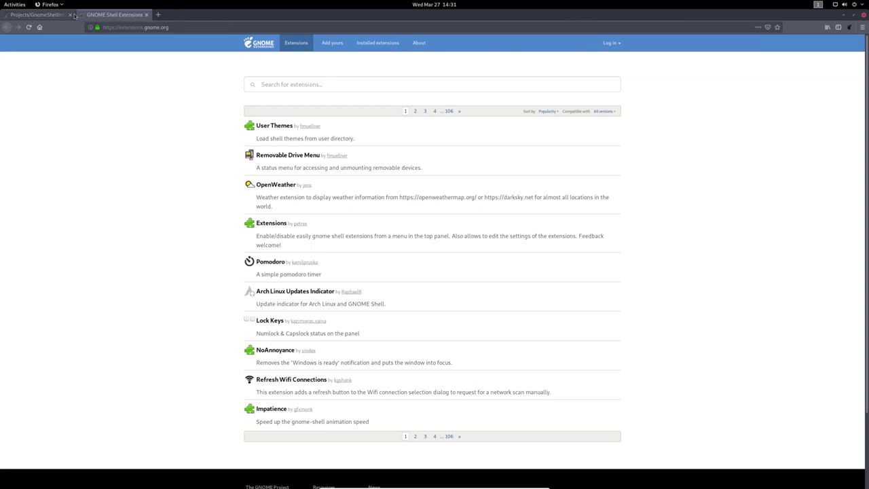
click(69, 15)
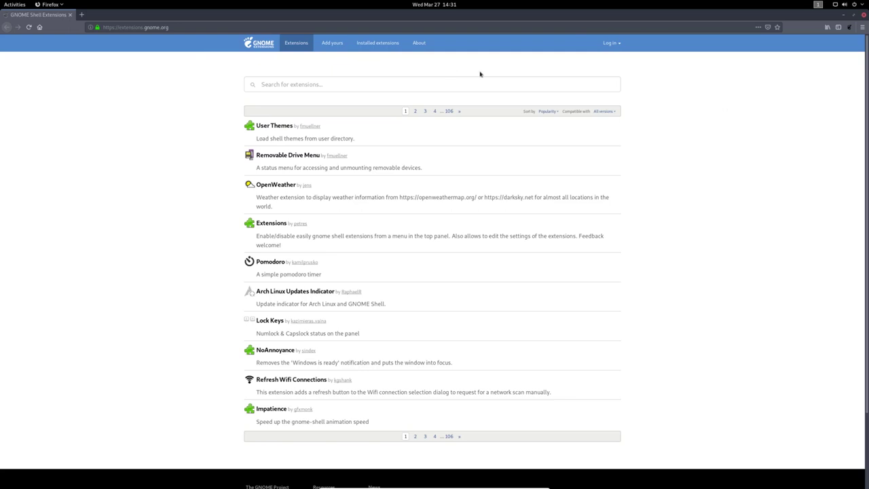
Try searching the extensions for "open weat", and clear the search text
click(278, 86)
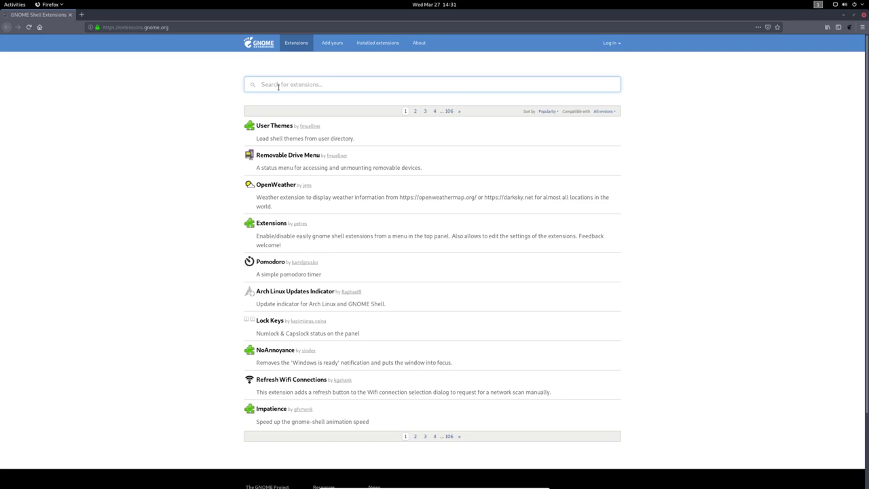
text(open)
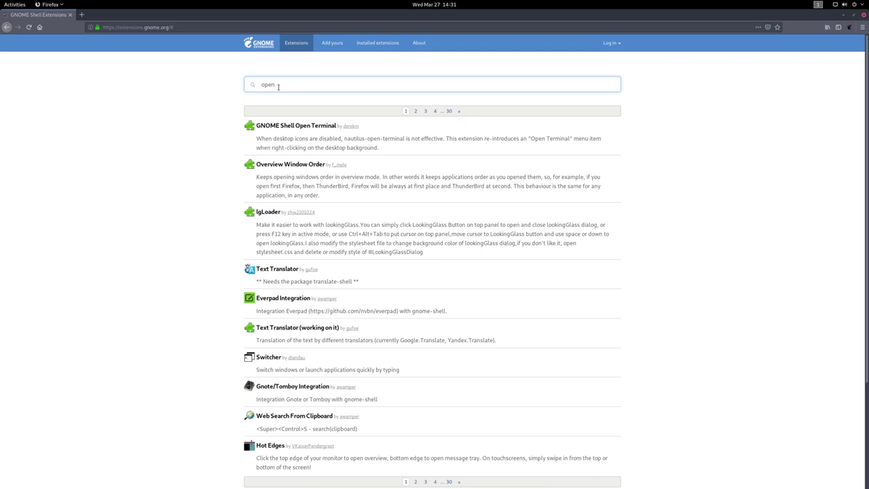
text( weat)
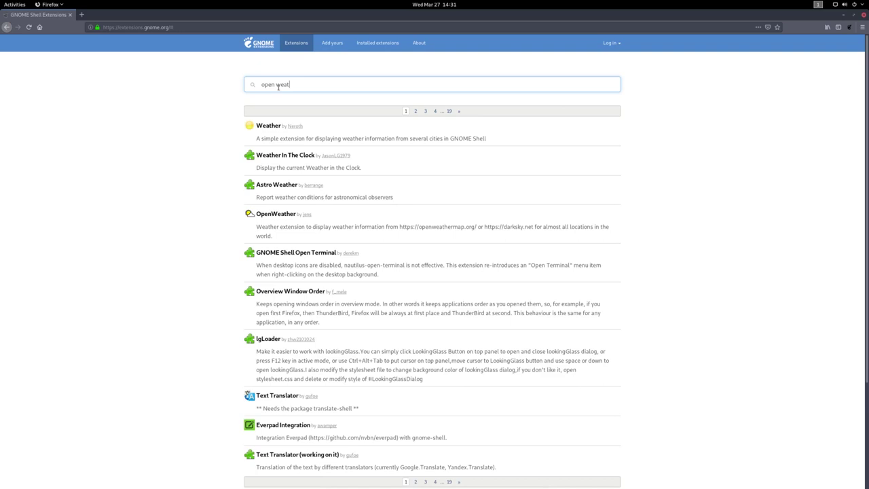
key(BackSpace)
key(BackSpace)
key(BackSpace)
key(BackSpace)
key(BackSpace)
key(BackSpace)
key(BackSpace)
key(BackSpace)
key(BackSpace)
Search the extensions for "weather", and open the OpenWeather extension page
text(we)
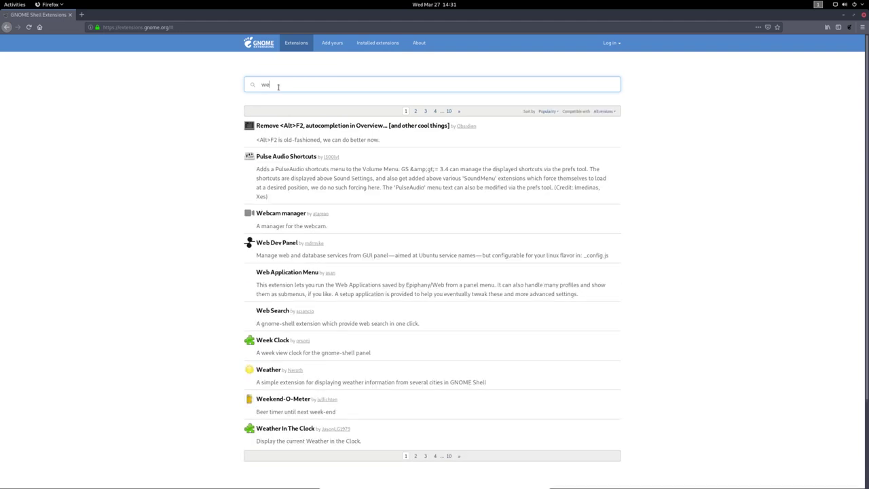
text(ather)
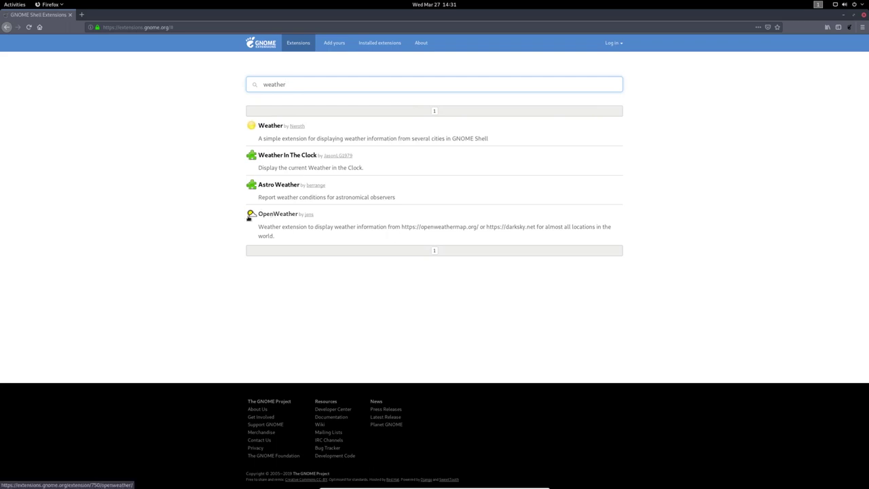
click(274, 214)
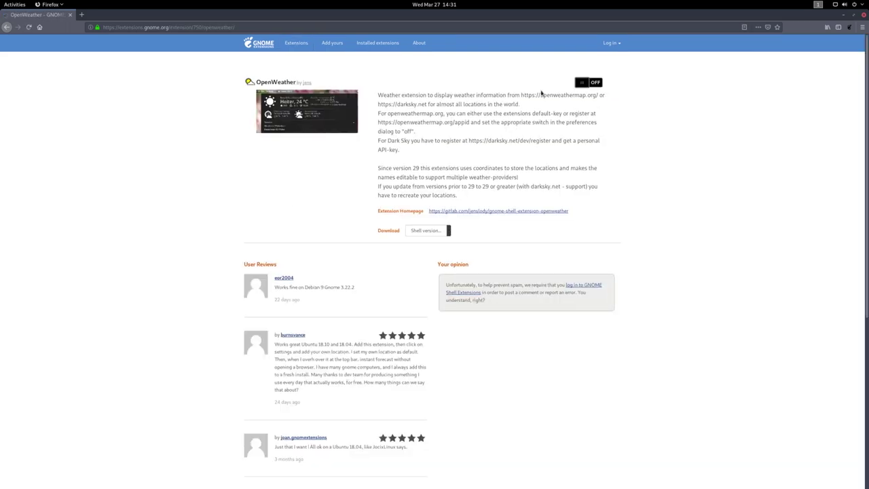
Install the OpenWeather extension and open its preferences from the weather indicator
click(593, 83)
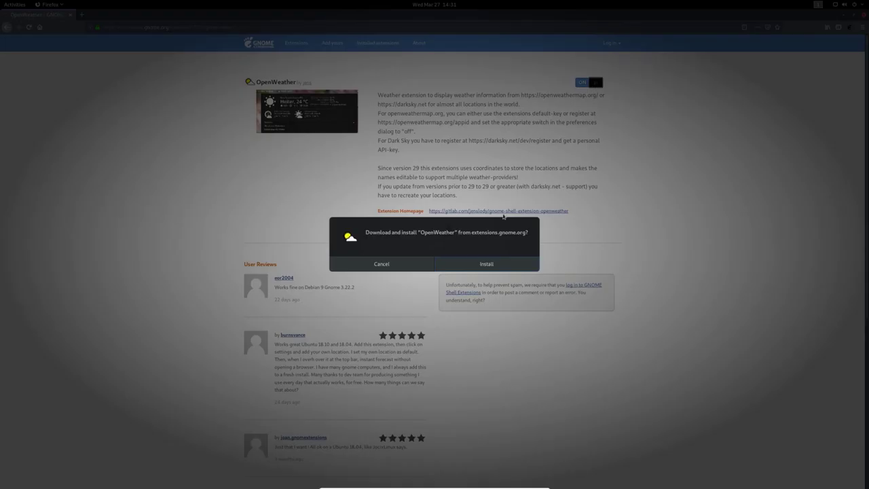
click(497, 270)
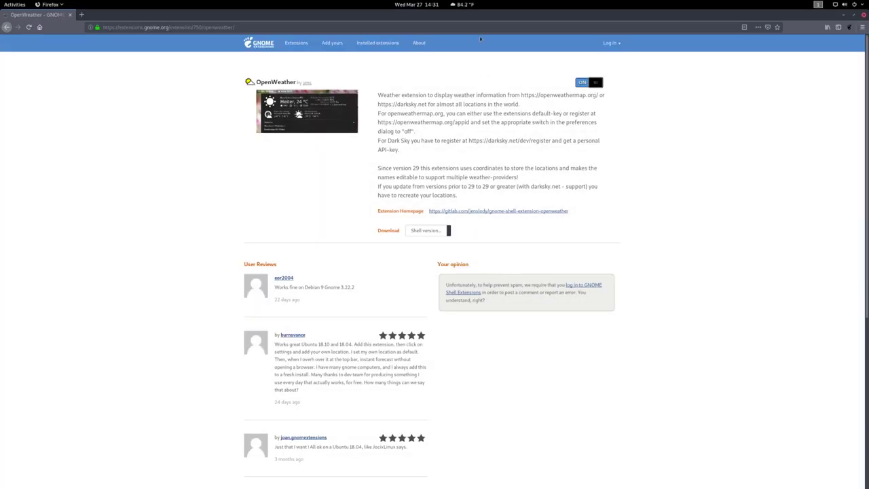
click(462, 5)
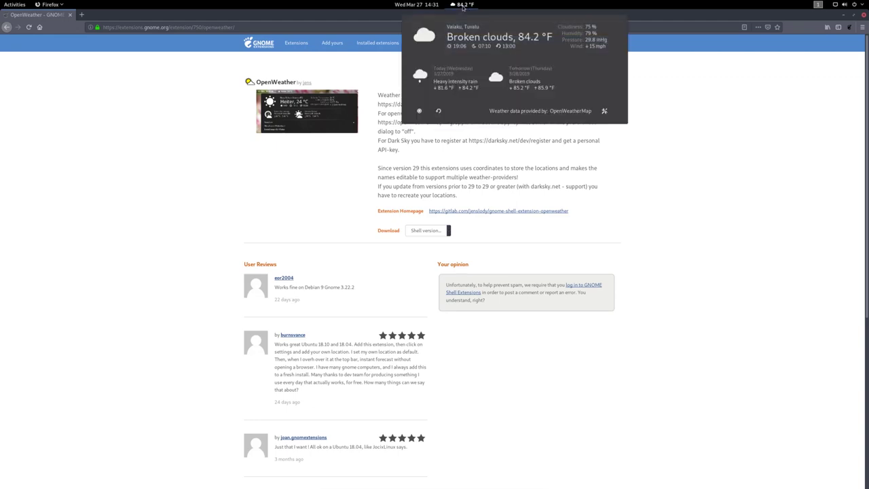
click(605, 112)
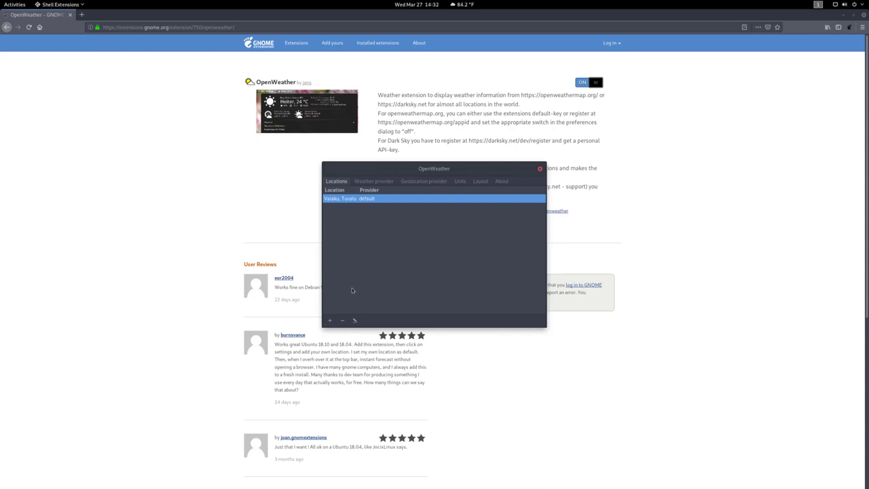
Add Waddinxveen, Zuid-Holland, Nederland as a weather location and remove the Vaiaku, Tuvalu location
click(330, 321)
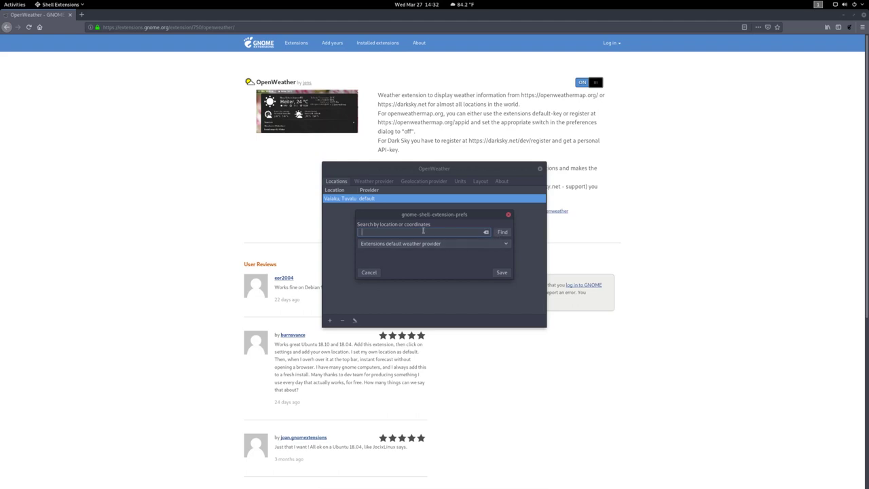
text(waddinxveen)
key(Return)
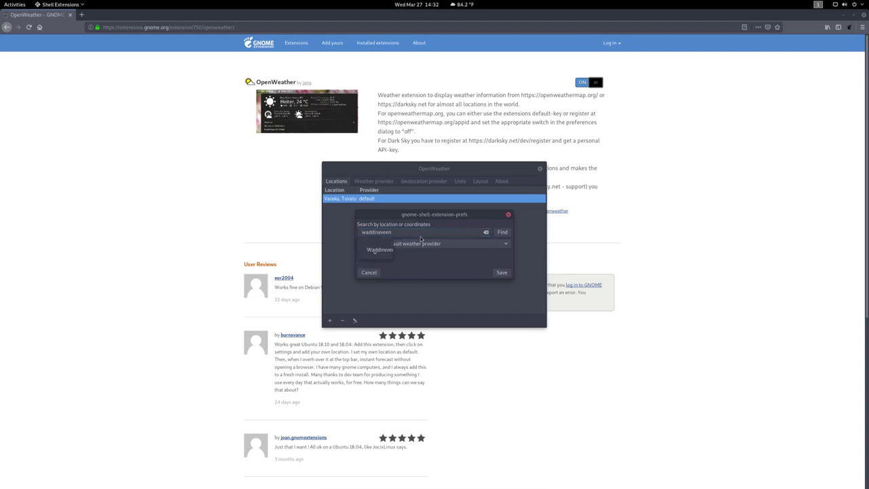
click(419, 232)
click(503, 232)
click(380, 250)
click(427, 233)
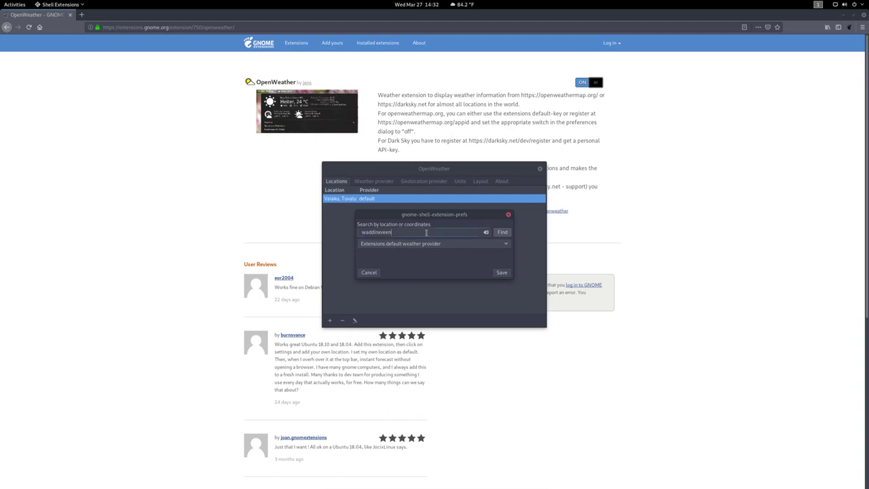
click(502, 232)
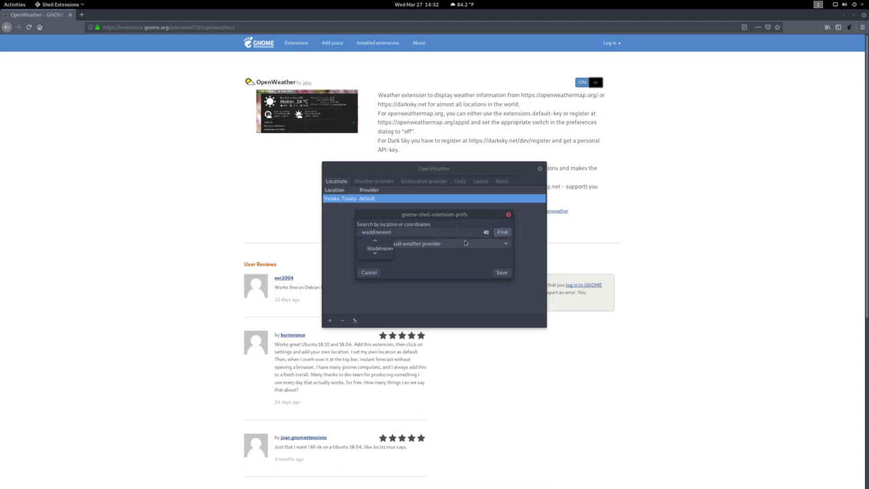
click(380, 247)
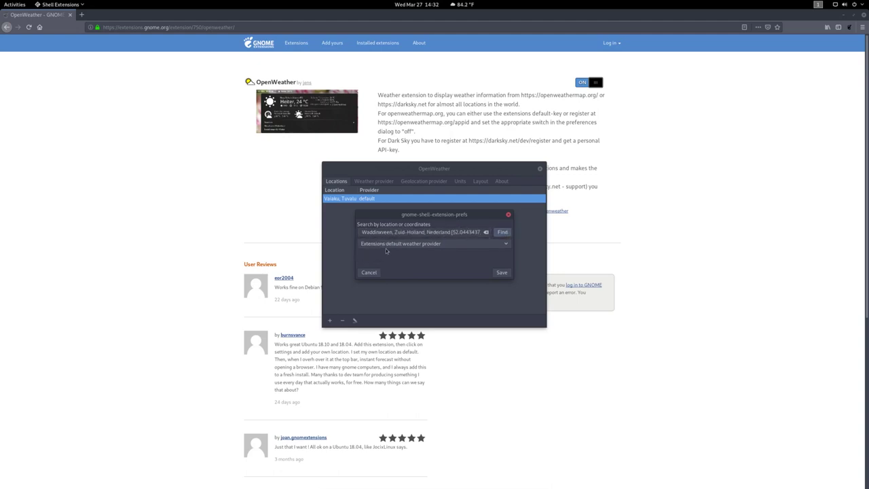
click(501, 272)
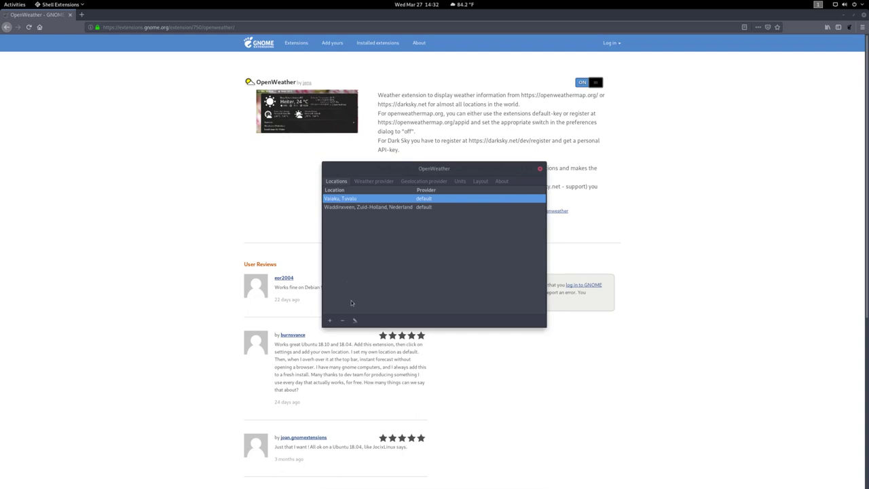
click(342, 319)
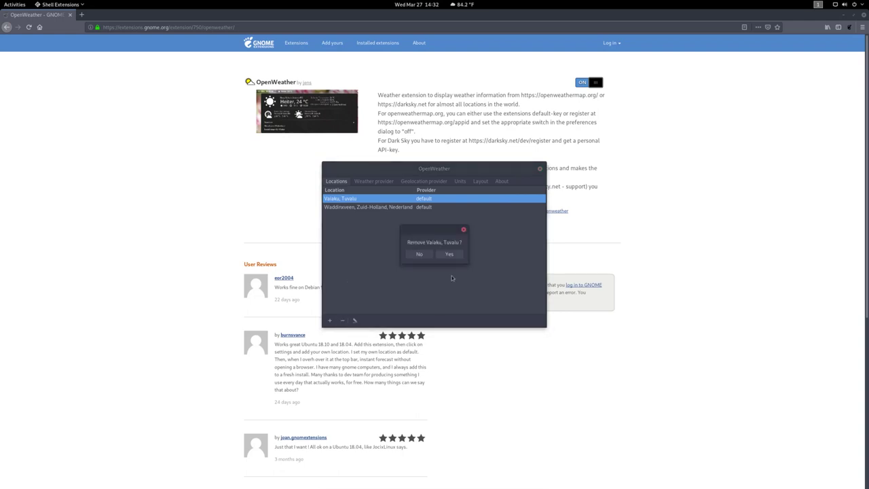
click(449, 254)
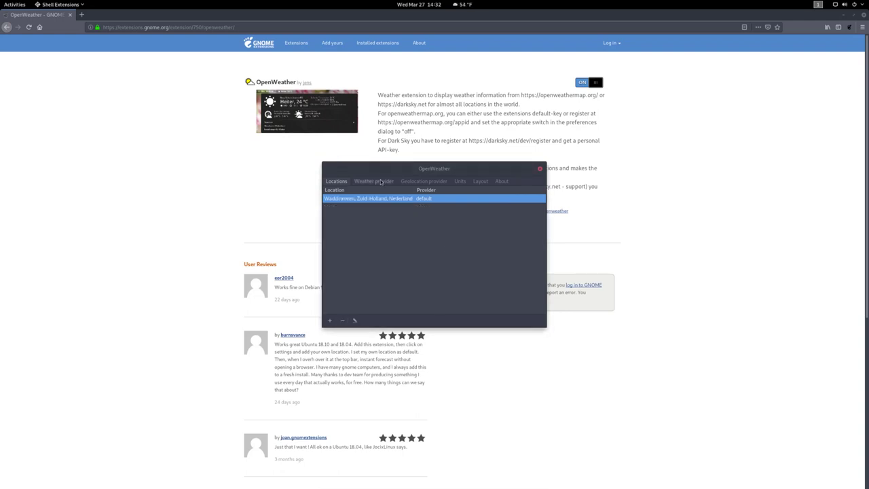
Set OpenWeather's temperature unit to °C, wind speed unit to Beaufort and pressure unit to bar
click(381, 181)
click(423, 182)
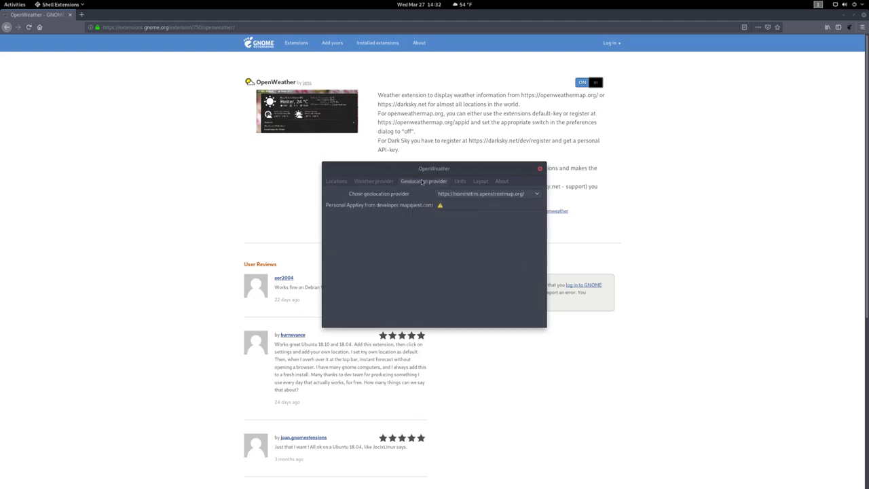
click(460, 181)
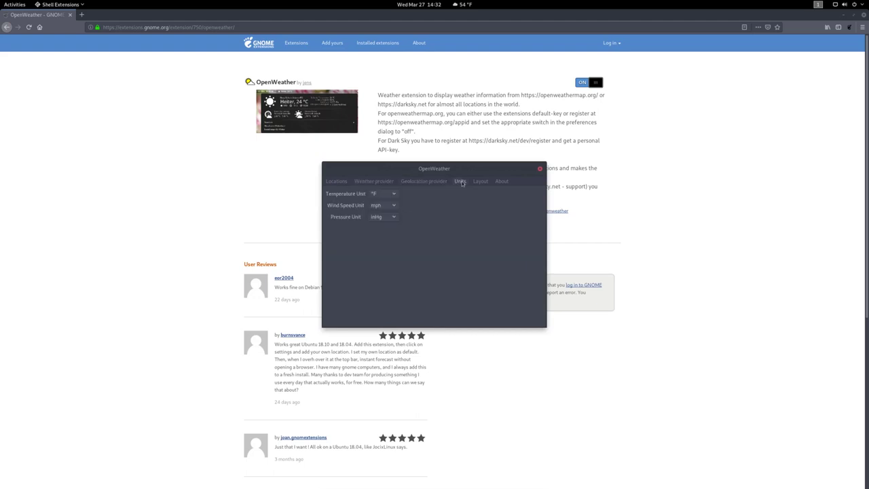
click(382, 194)
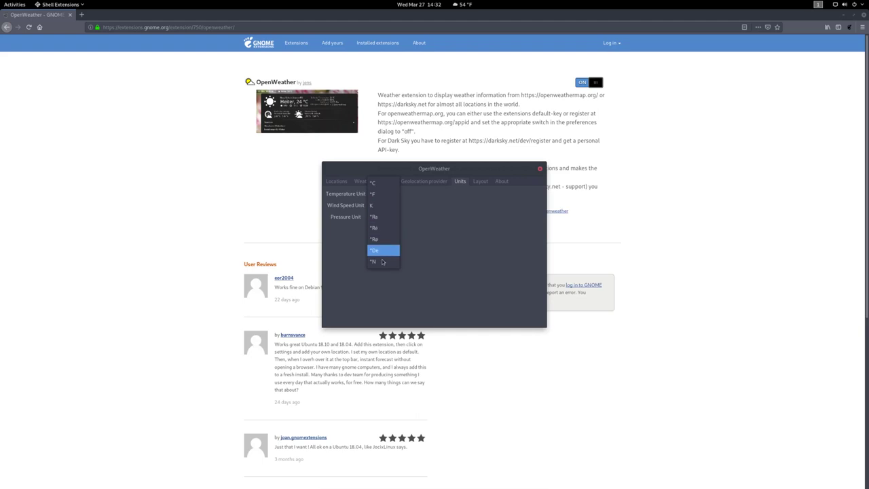
click(374, 184)
click(380, 205)
click(376, 196)
click(378, 217)
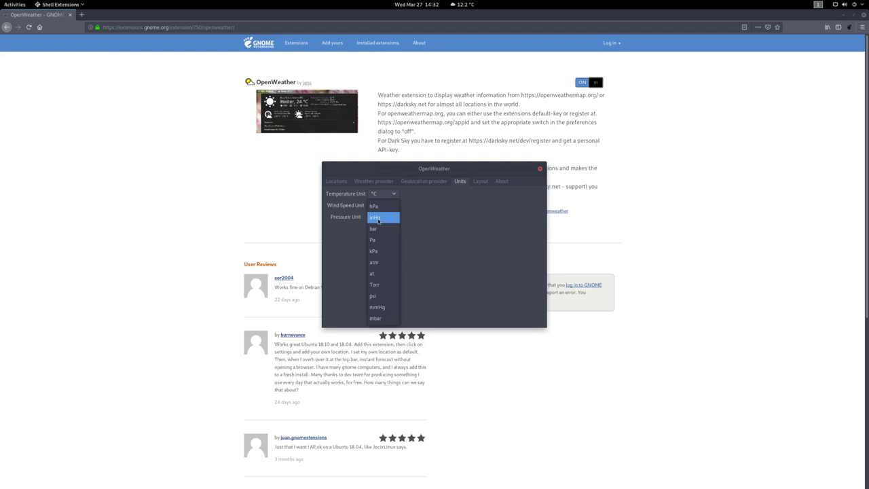
click(377, 229)
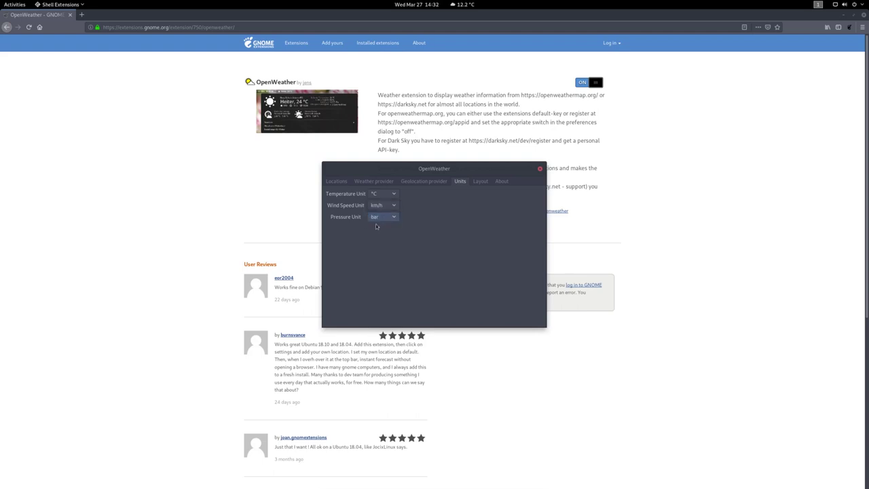
click(389, 209)
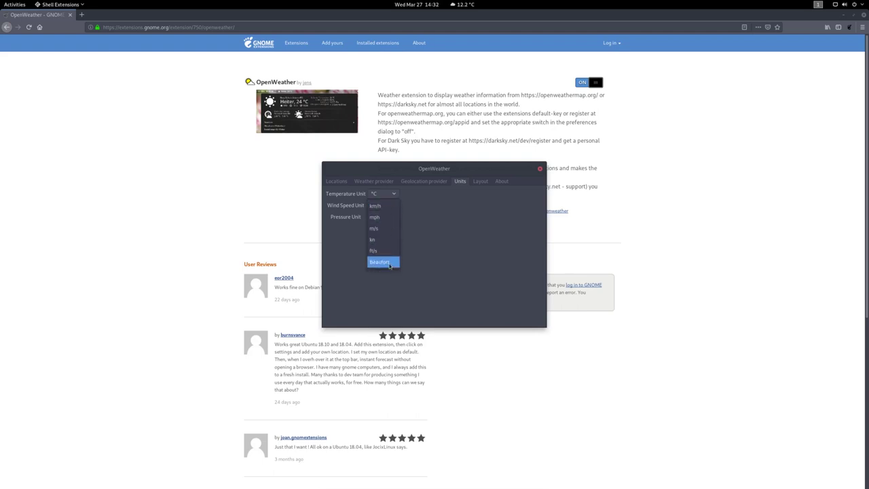
click(381, 262)
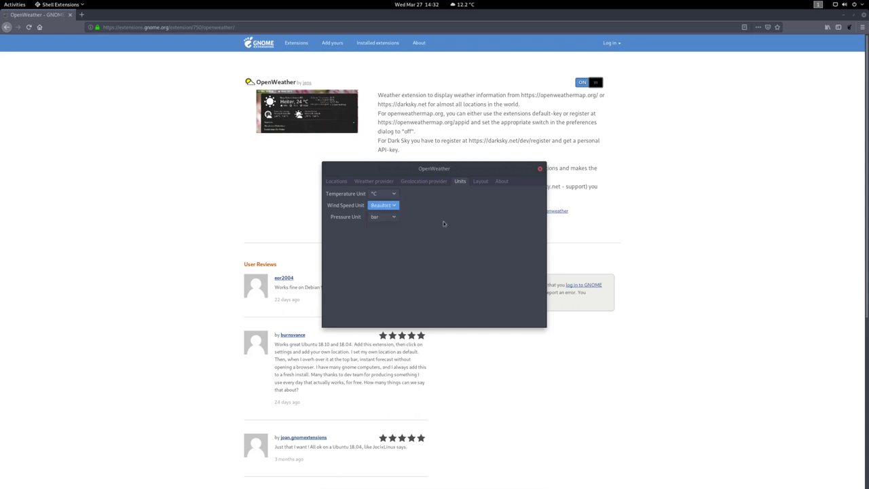
Close the OpenWeather preferences and check the forecast shown by the weather indicator
click(540, 169)
click(461, 7)
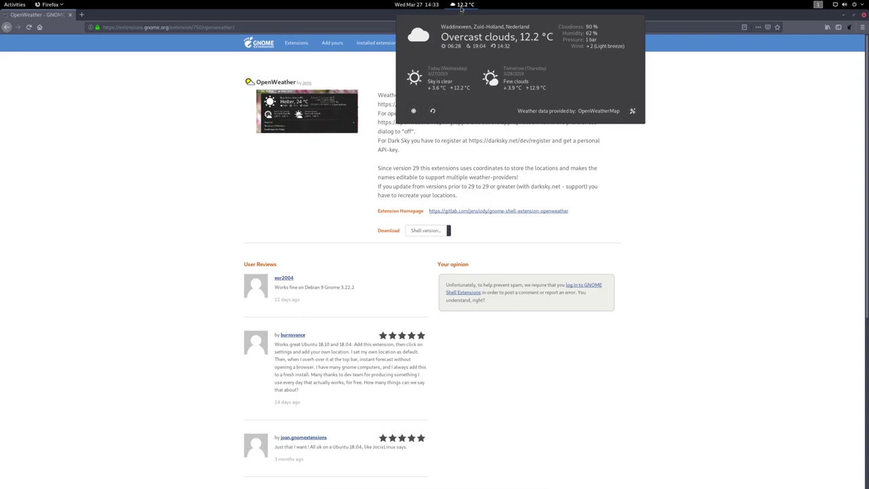
click(462, 9)
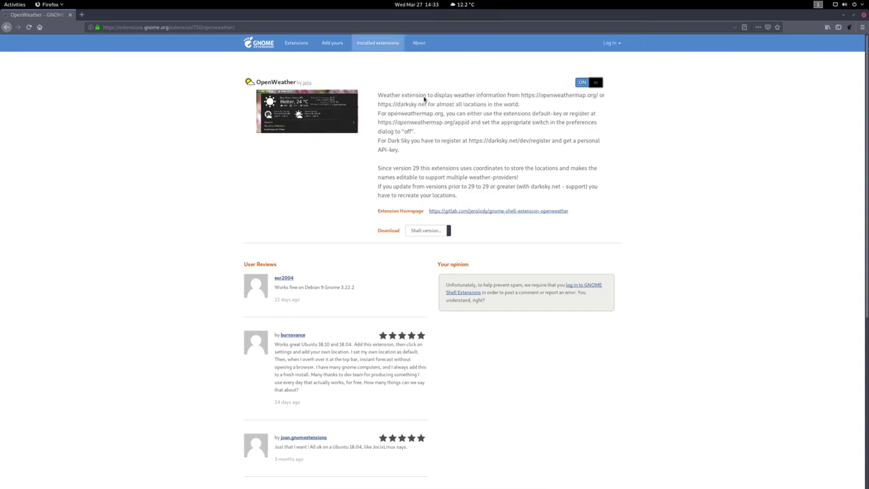
Return to the extensions list, search for "dash to", and install the Dash to Dock extension
click(7, 27)
drag(295, 86, 262, 86)
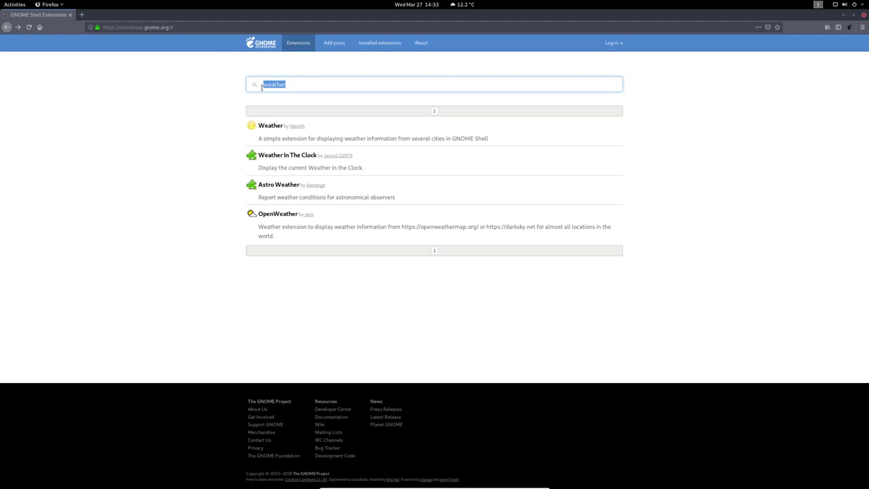
text(dash to)
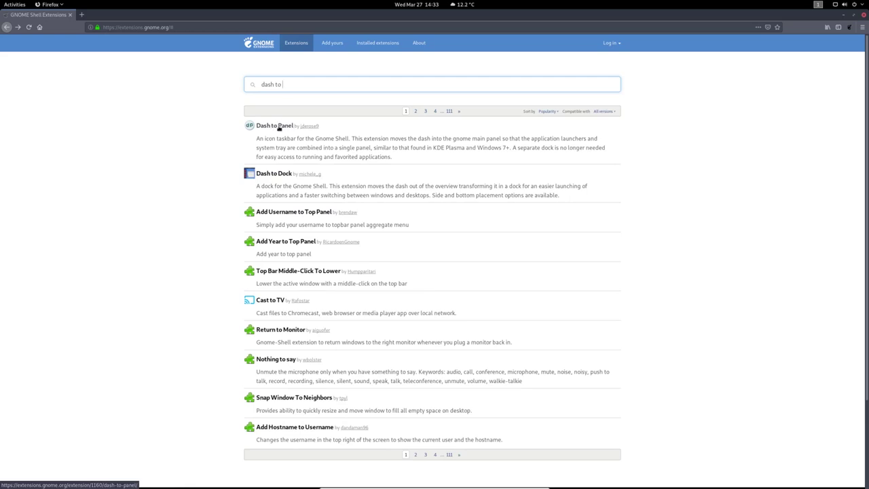
click(275, 175)
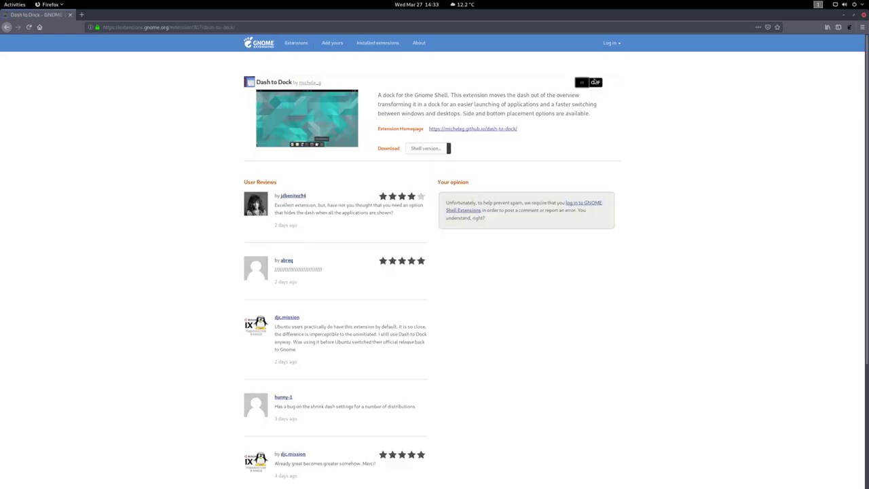
click(594, 82)
click(496, 264)
Move the browser window aside to view the new dock, maximize it again, and minimize it
drag(657, 18, 656, 66)
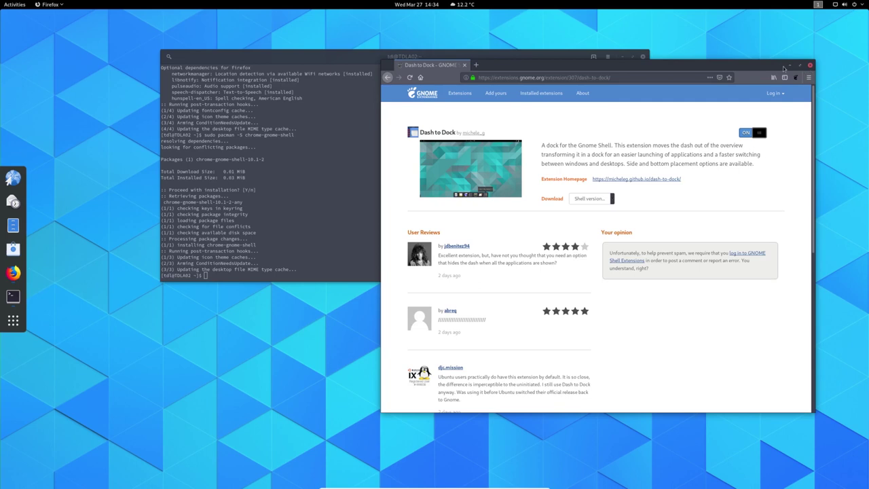
drag(765, 68, 625, 68)
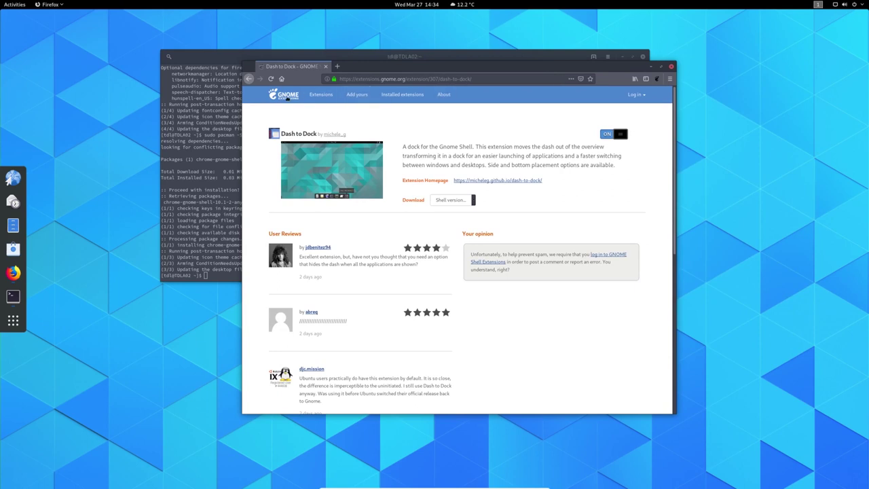
double_click(438, 69)
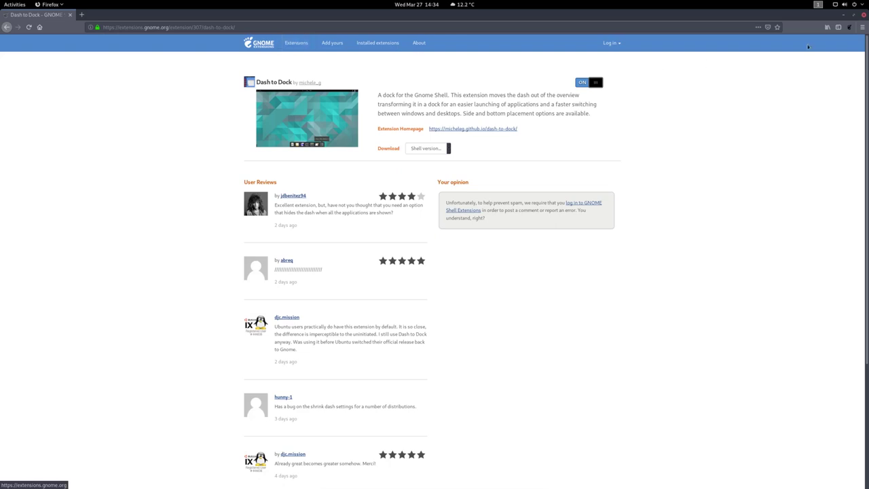
click(843, 15)
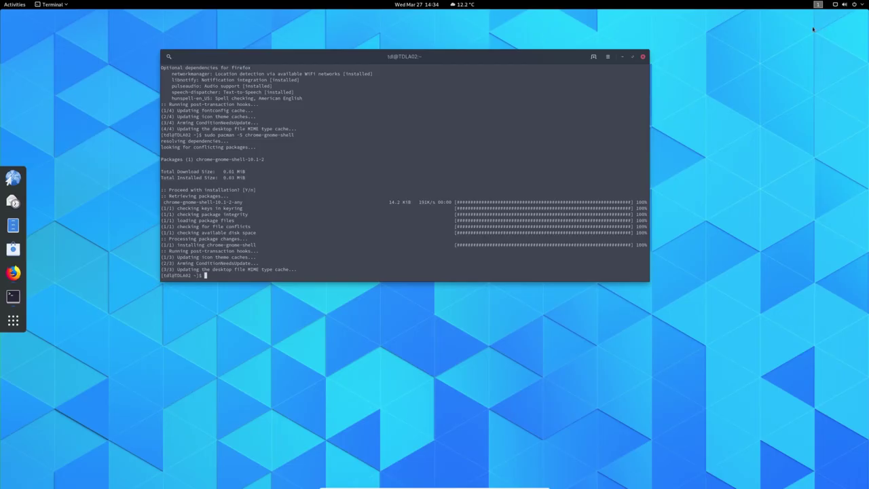
Open Tweaks by searching for "twe", and open the Dash to Dock settings from its extensions list
key(super)
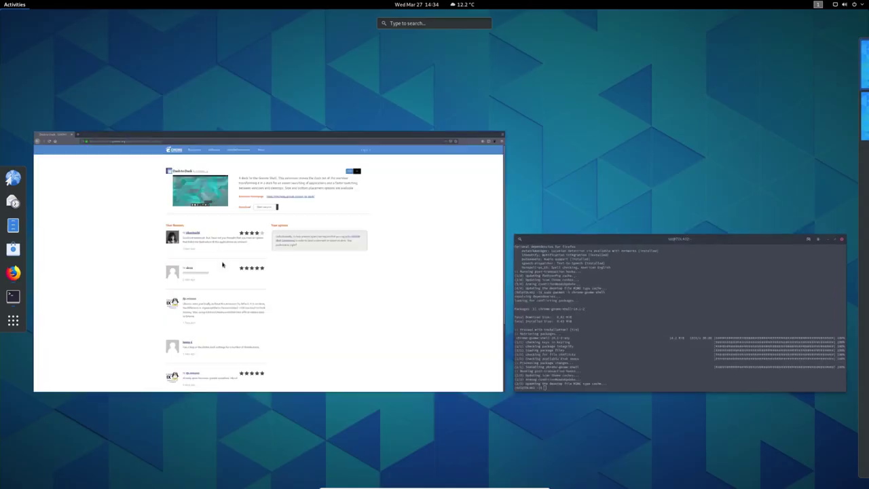
text(twe)
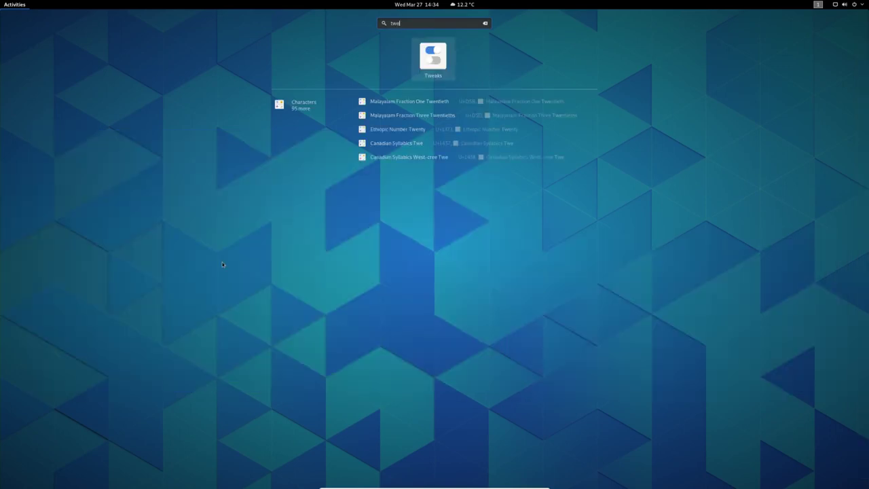
key(super)
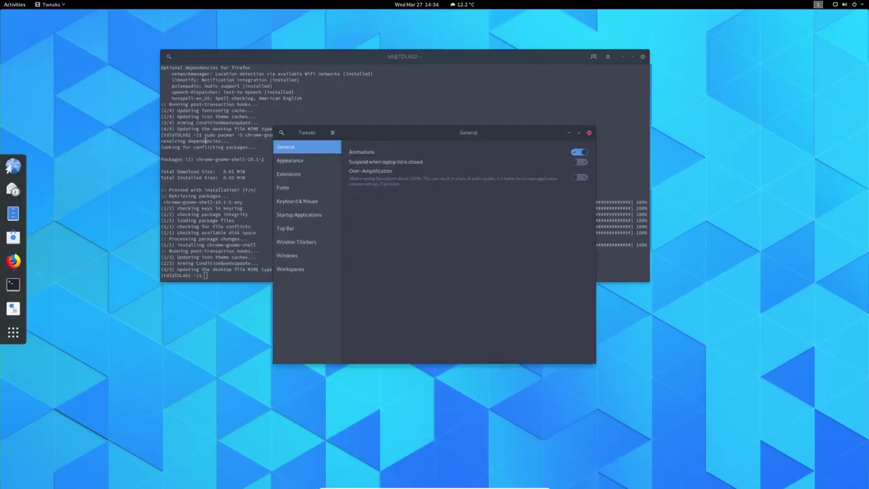
click(314, 174)
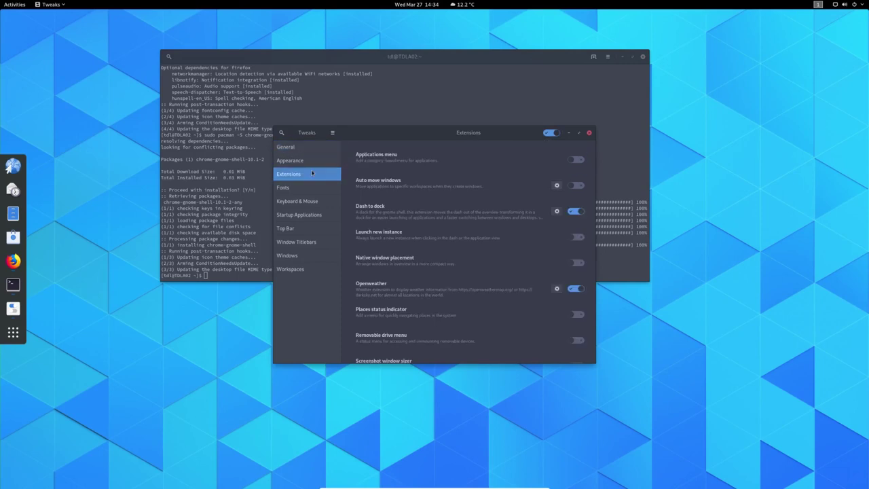
click(555, 211)
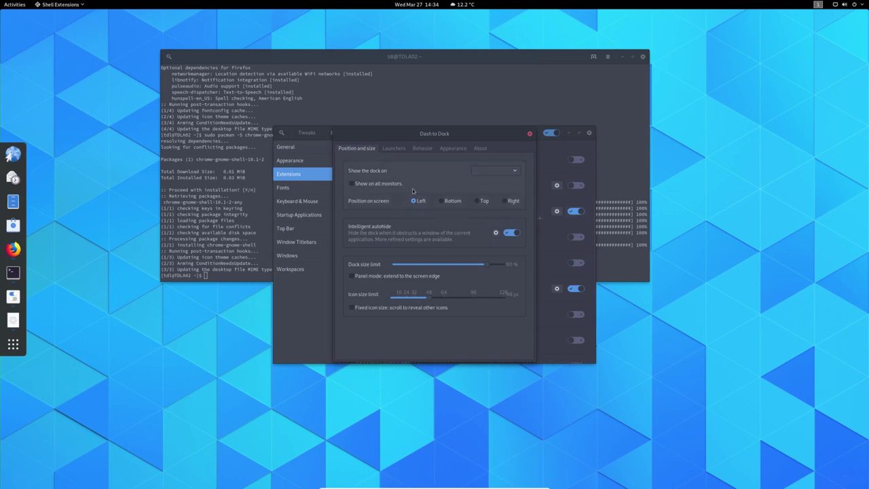
Try the dock at the bottom, top and right of the screen, and settle on the bottom position
click(447, 202)
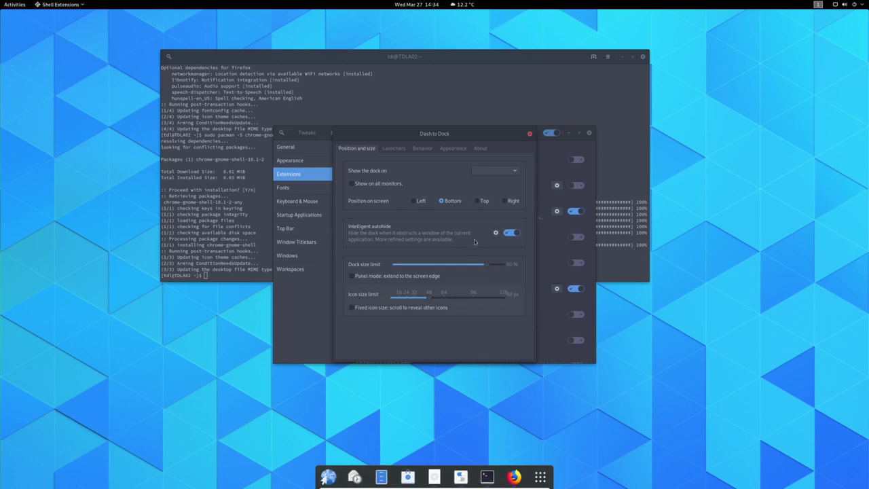
click(483, 205)
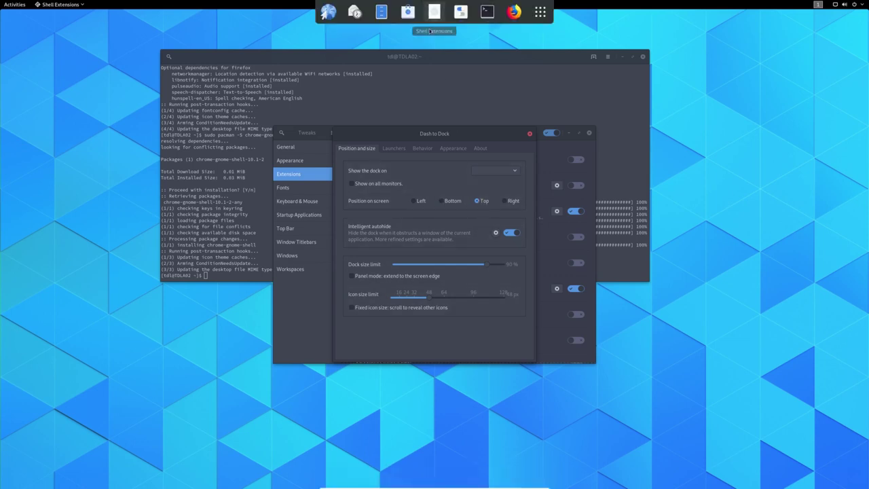
click(508, 203)
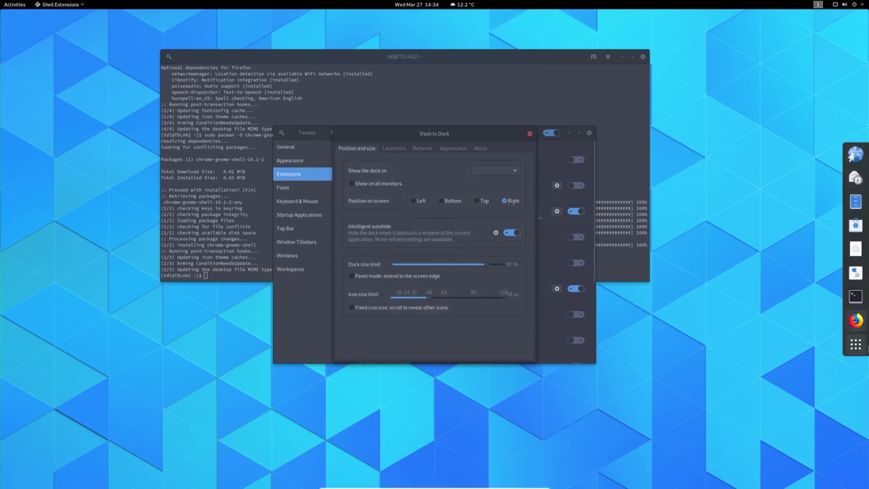
click(446, 202)
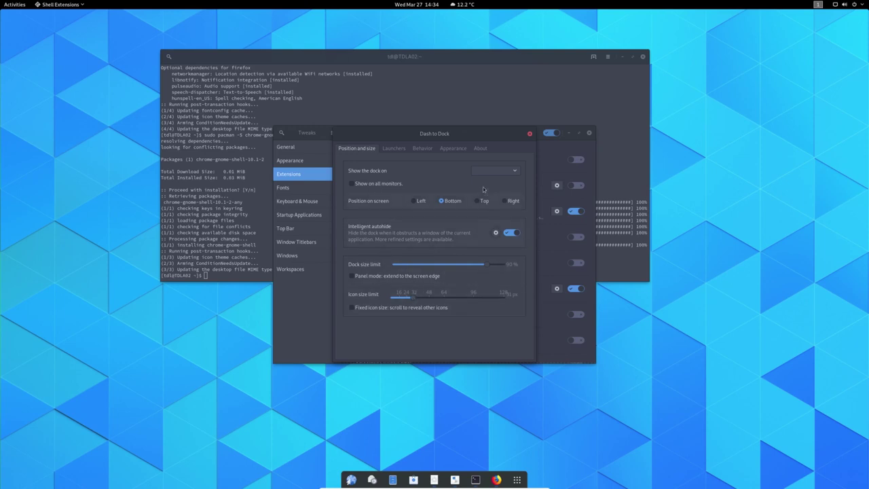
Show the dock on the primary monitor, and try the option for all monitors before switching it back off
click(504, 174)
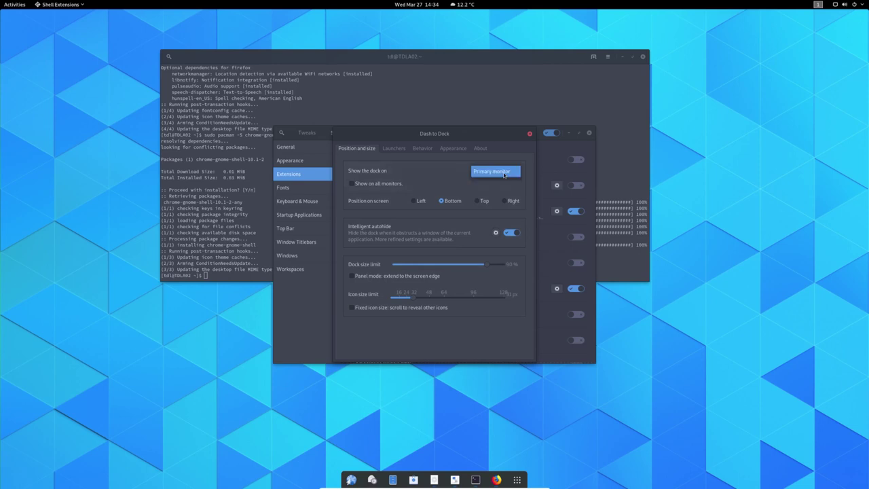
click(498, 174)
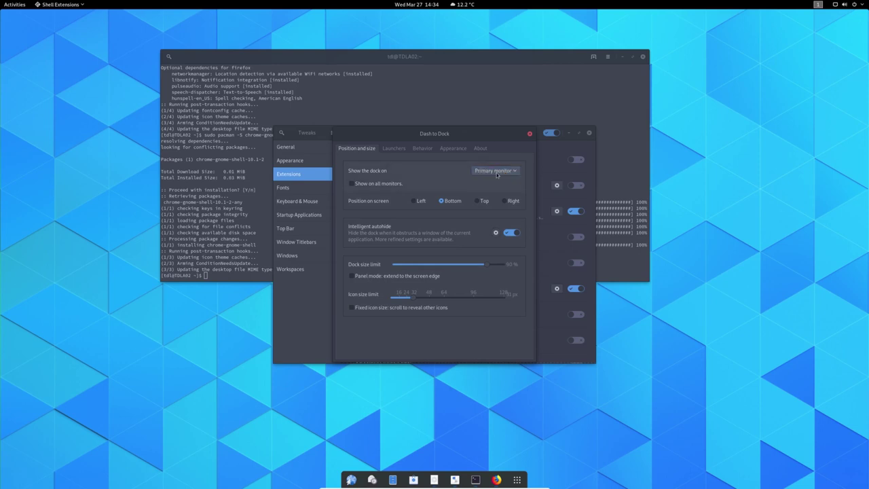
click(391, 186)
click(390, 184)
Move the applications button to the beginning of the dock, and view the dock's behavior settings
click(393, 149)
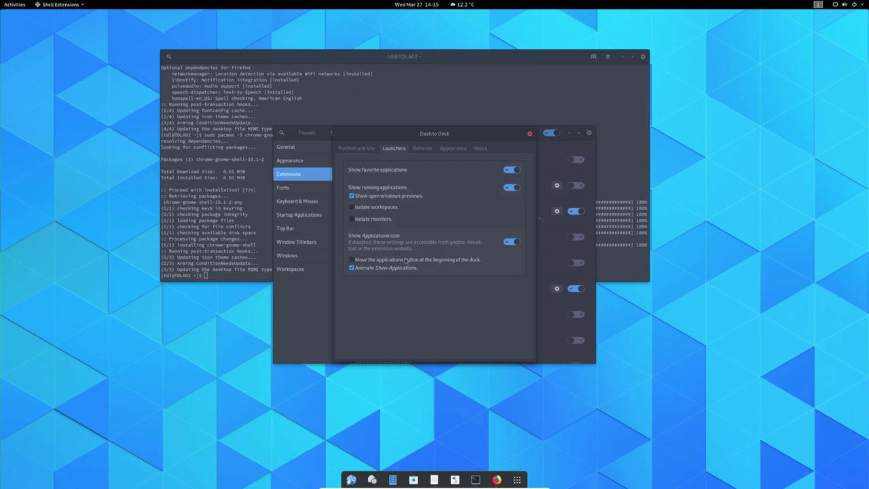
click(474, 260)
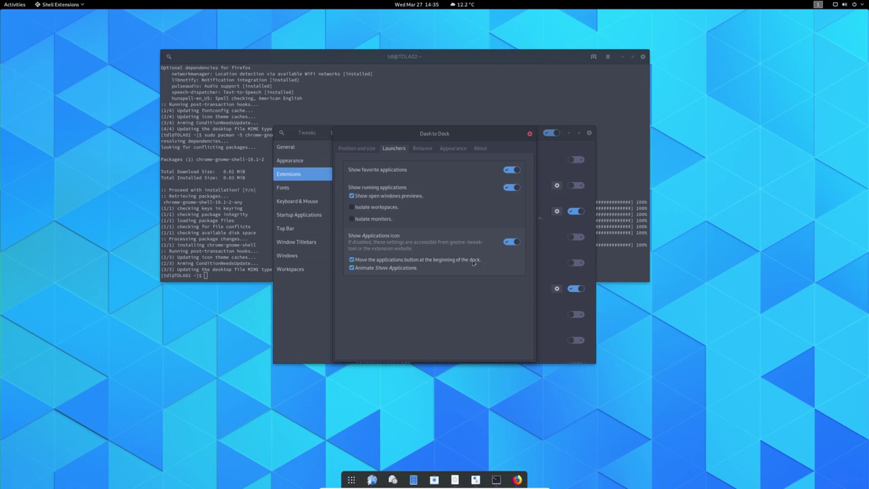
click(473, 261)
click(473, 261)
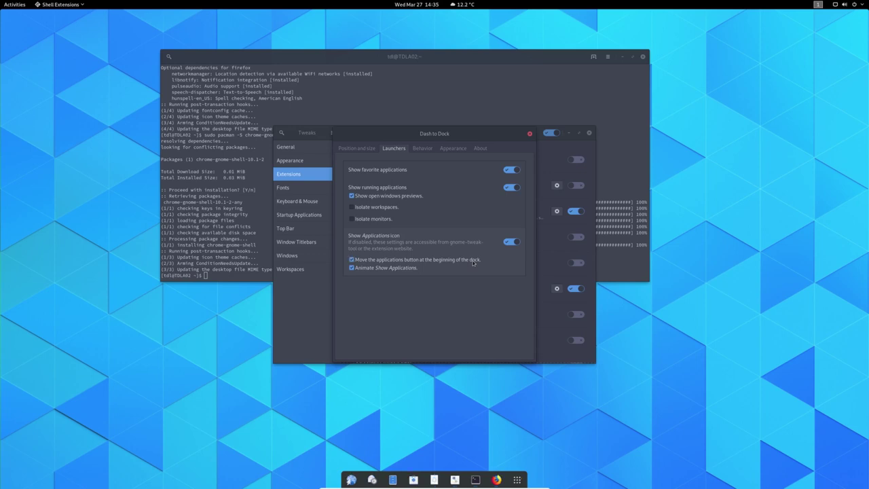
click(422, 149)
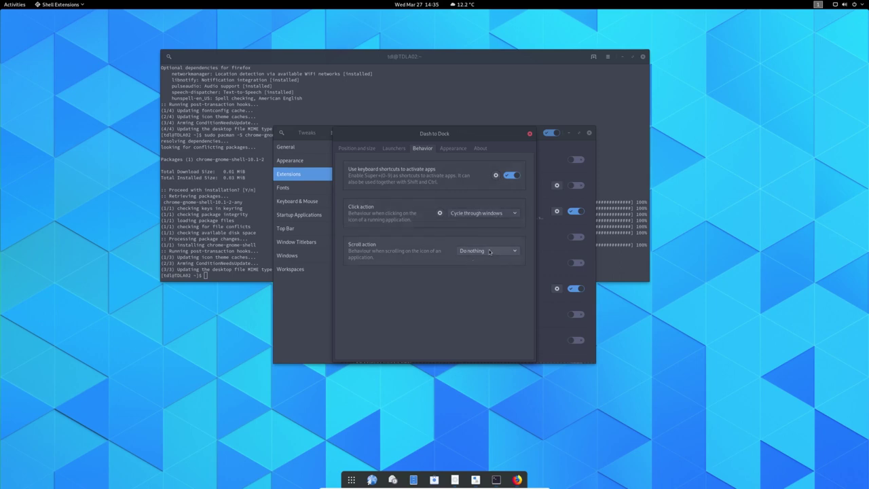
Try the built-in theme on the dock, turn it back off, and enable Shrink the dash
click(456, 149)
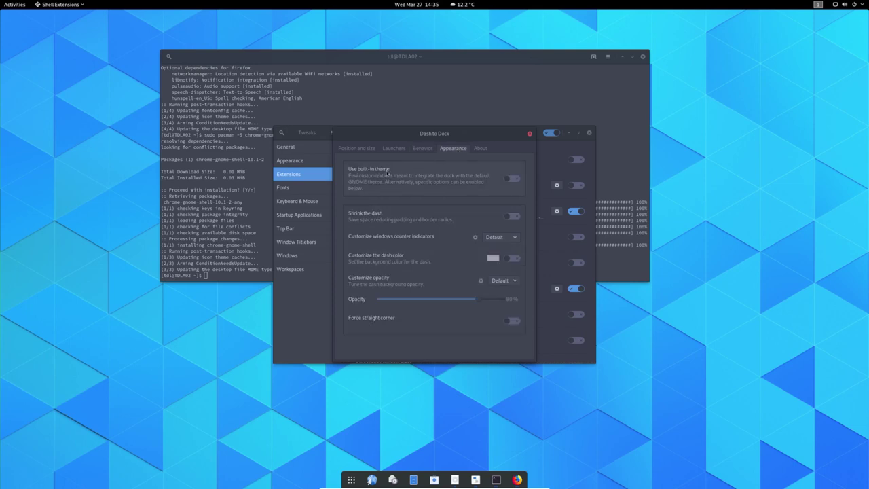
click(508, 180)
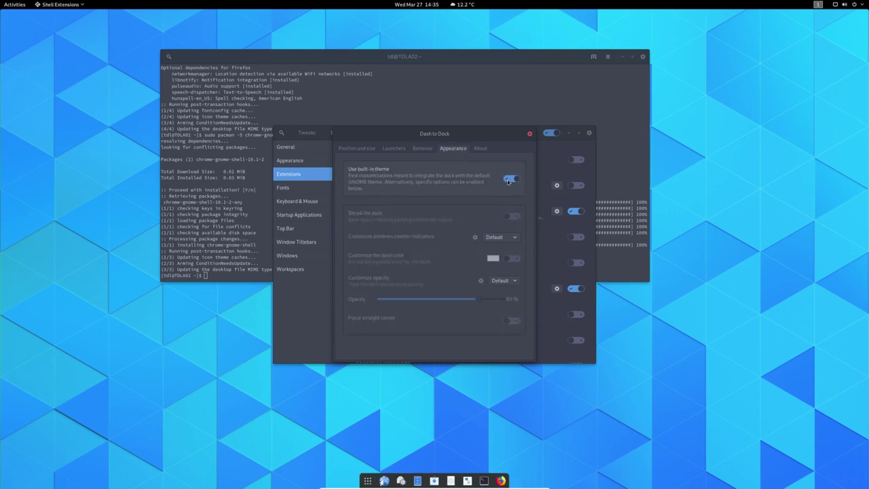
click(509, 180)
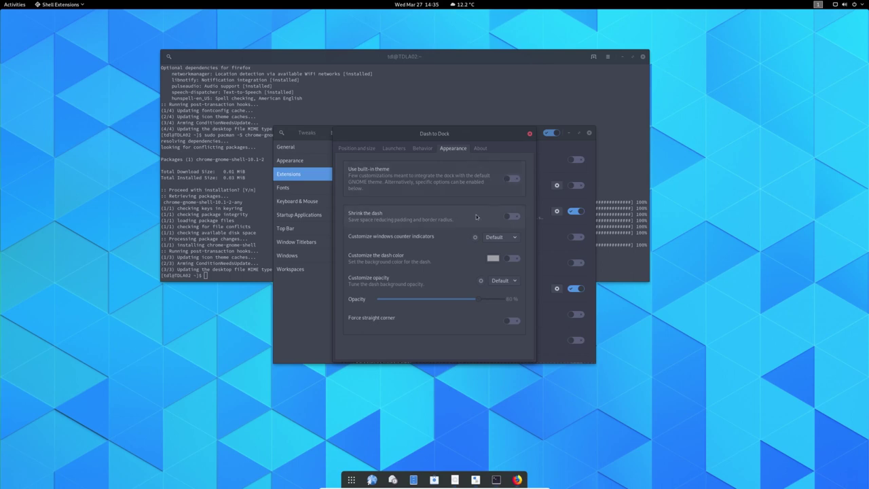
click(510, 218)
click(510, 218)
click(510, 217)
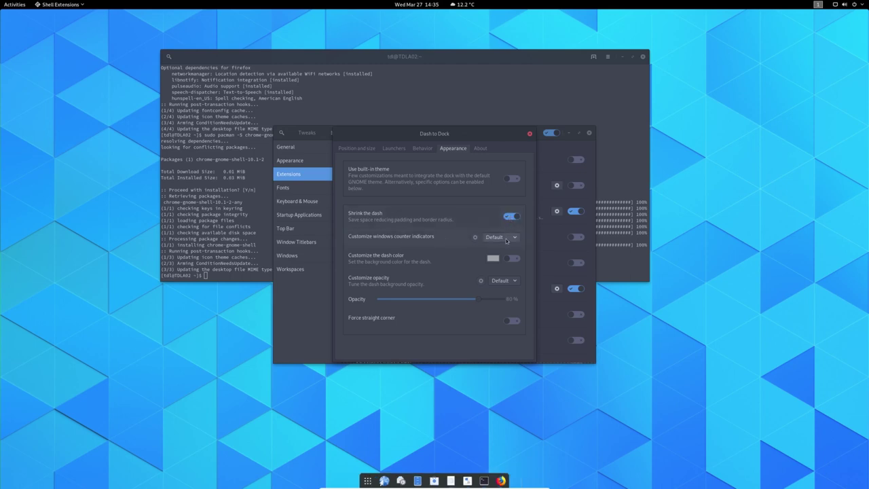
Keep the windows counter indicators at Default and set the dock's opacity customization to Dynamic
click(506, 240)
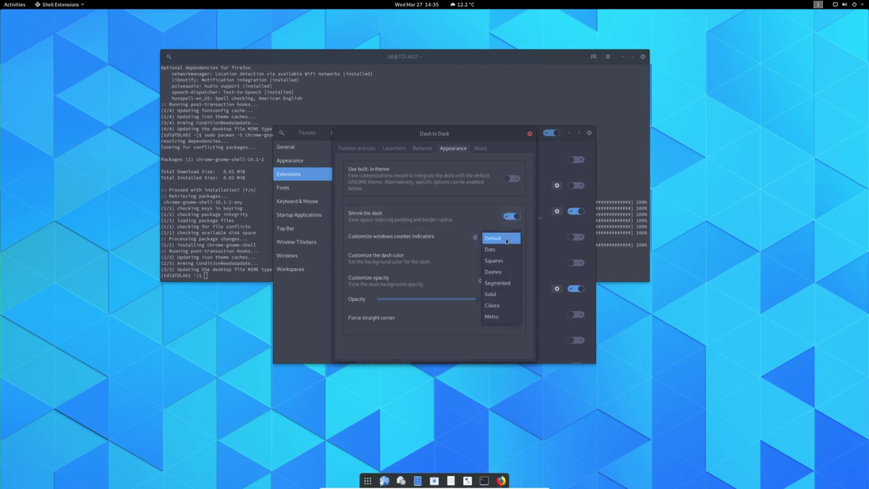
click(506, 239)
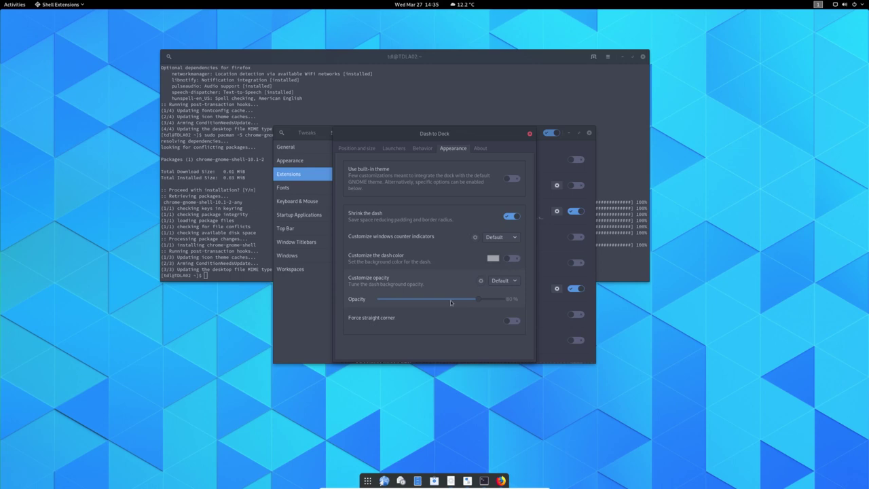
click(512, 284)
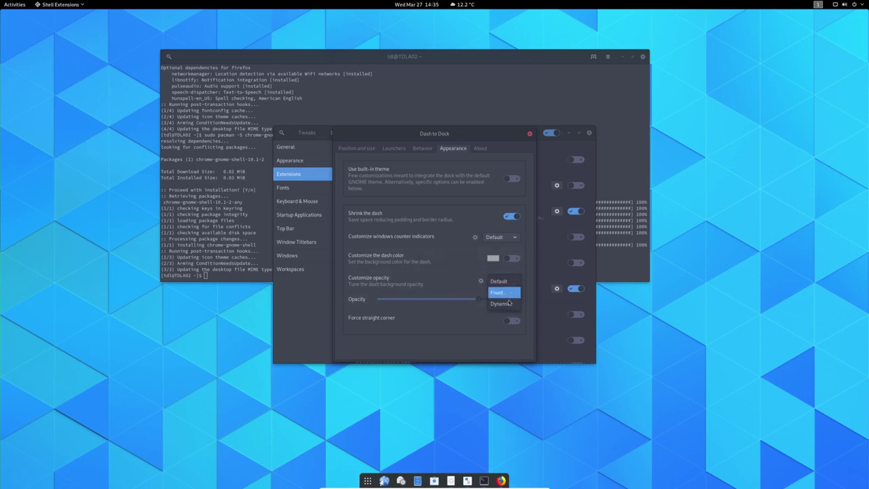
click(510, 302)
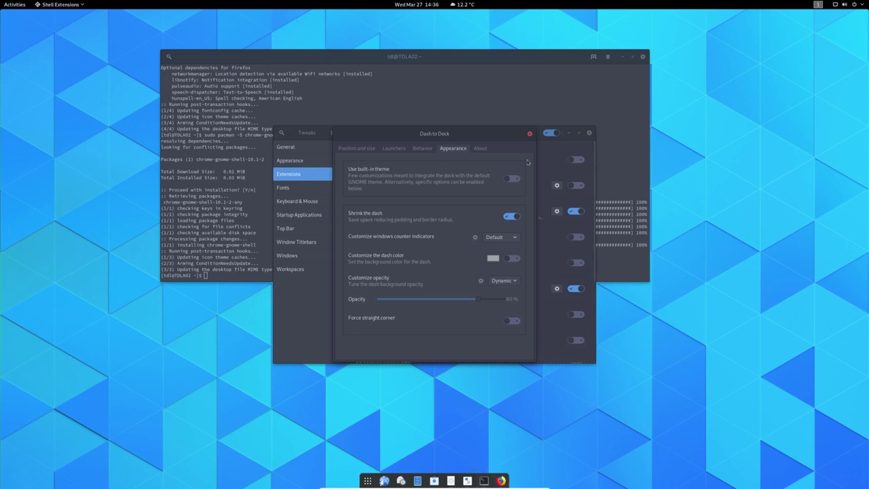
View the Dash to Dock version information, close its settings, and turn the Dash to Dock extension off
click(484, 149)
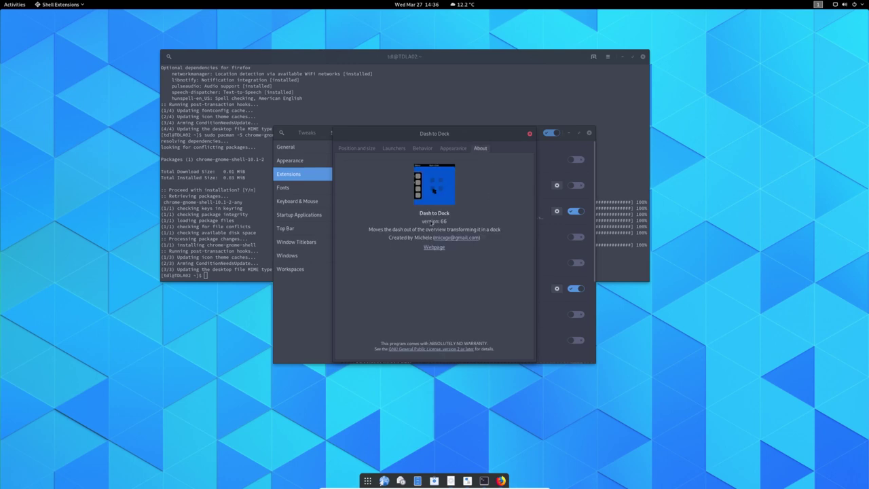
click(529, 135)
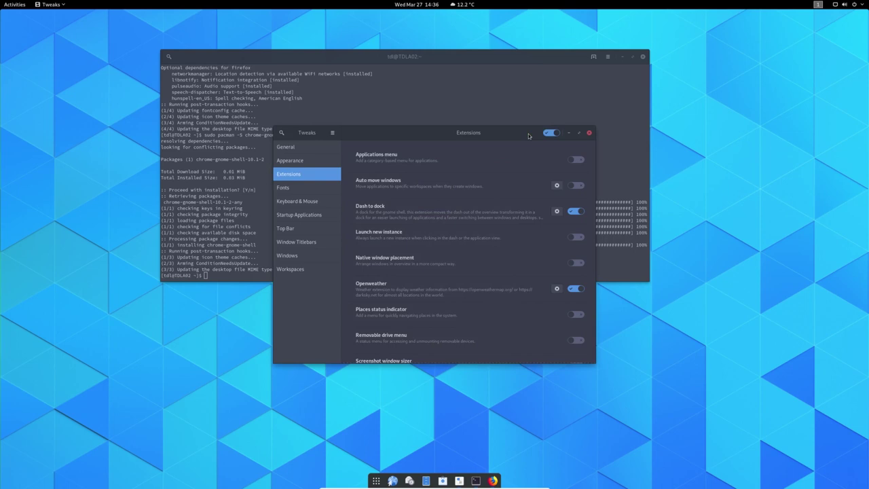
click(573, 213)
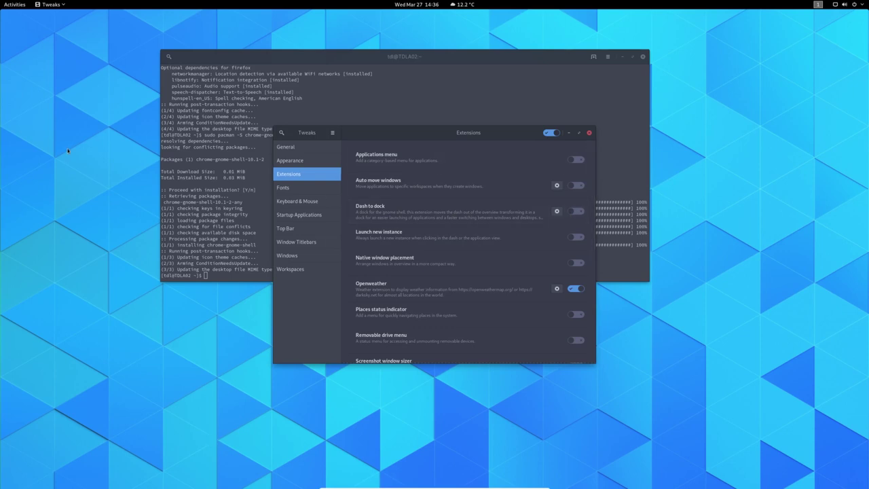
Switch to Firefox, return to the "dash to" search results, and install the Dash to Panel extension
key(alt+Tab)
key(alt+Tab)
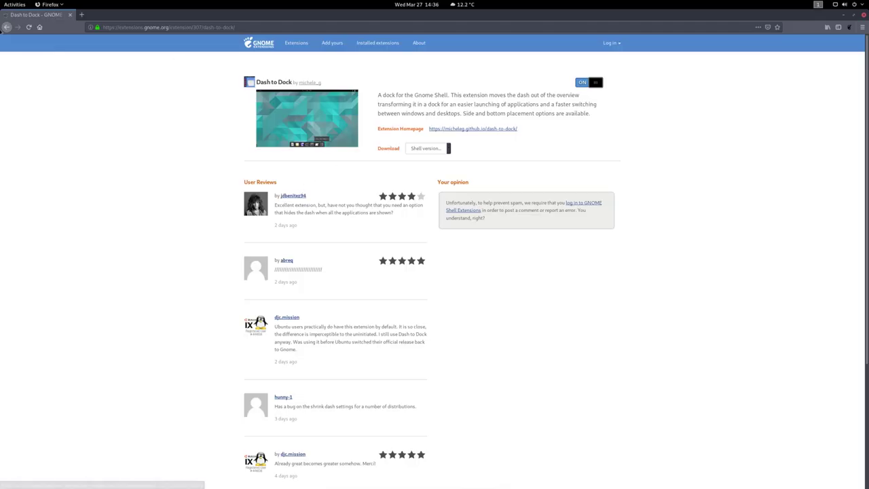
click(6, 27)
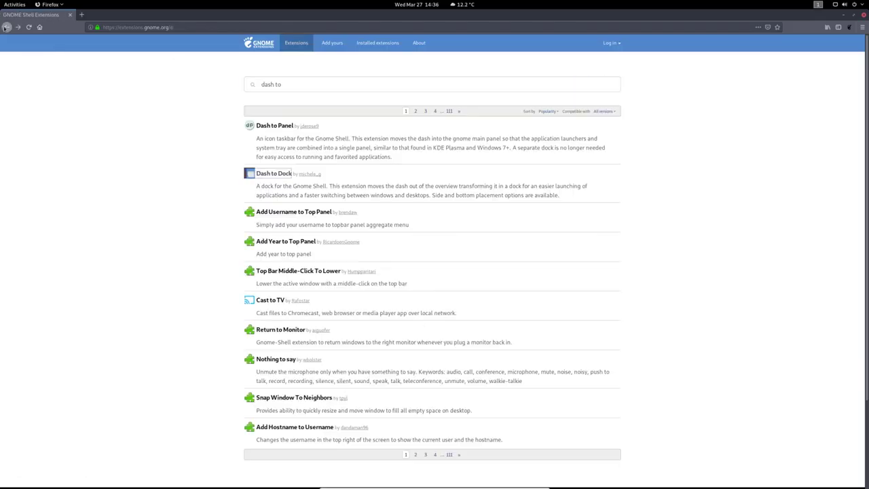
click(270, 128)
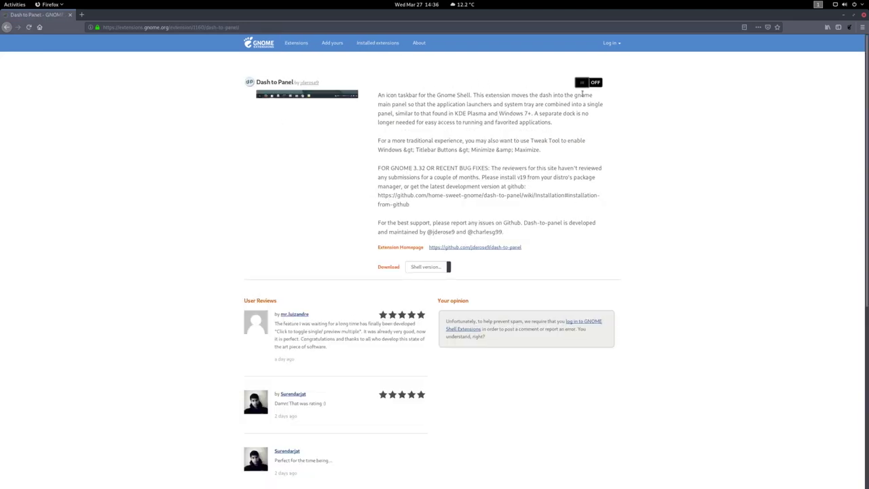
click(596, 84)
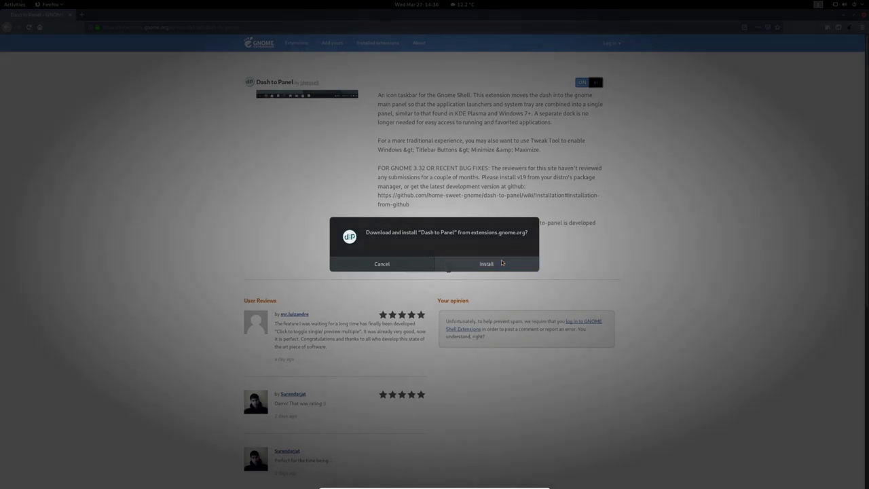
click(503, 263)
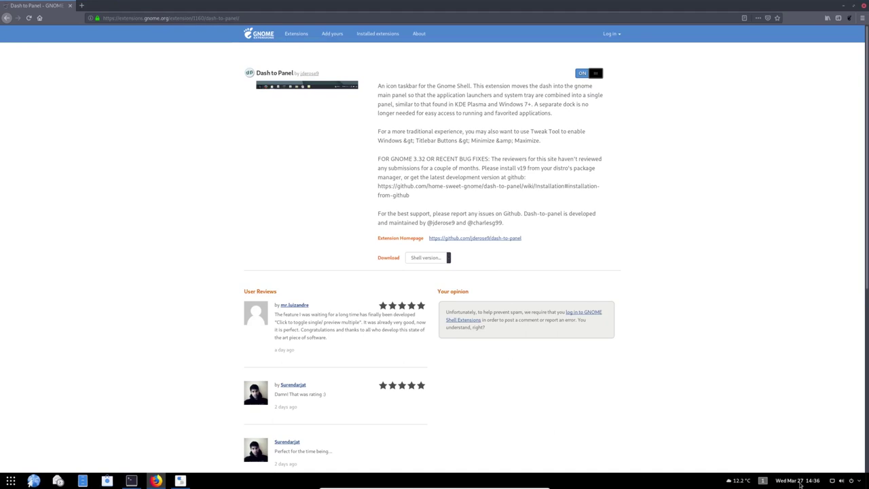
Minimize the browser window and close the Tweaks window
click(846, 6)
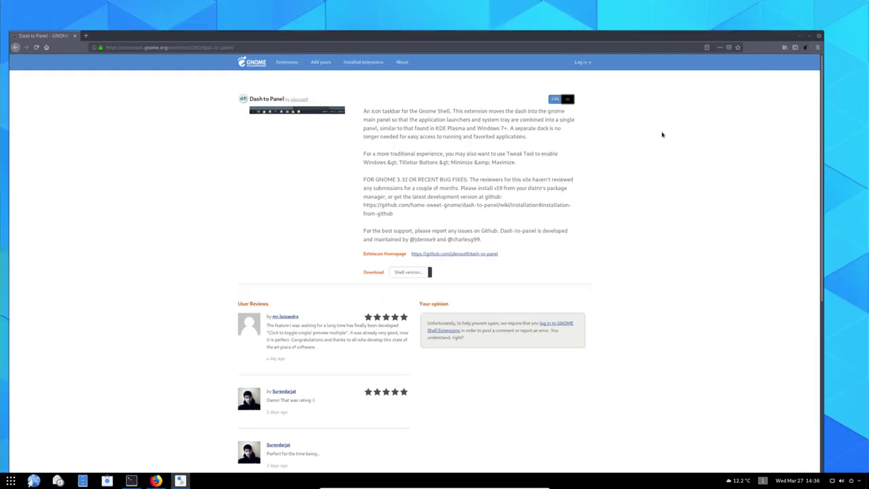
key(super+h)
click(588, 132)
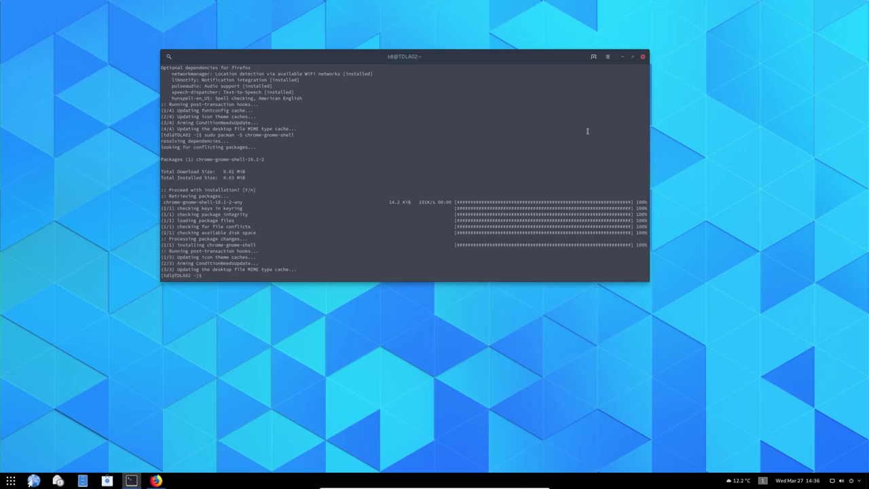
Reopen Tweaks by searching for "tweaks", and open the Dash to Panel settings from its extensions list
key(super)
text(tweaks)
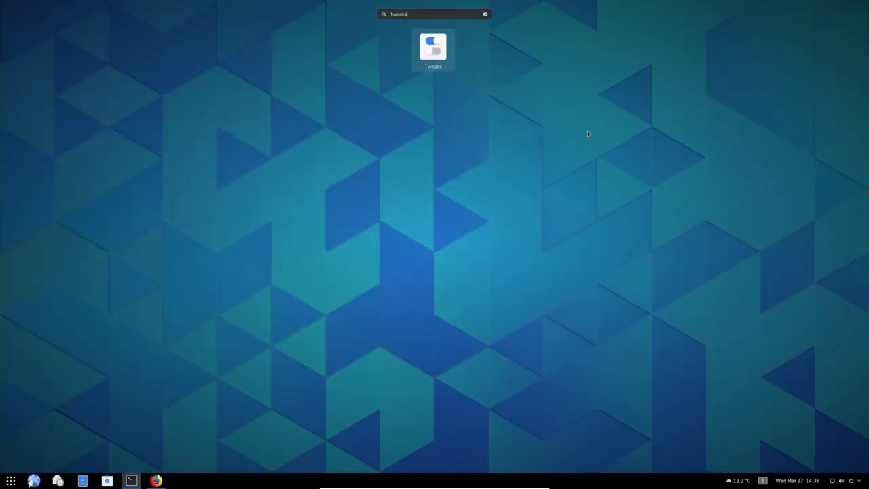
key(Return)
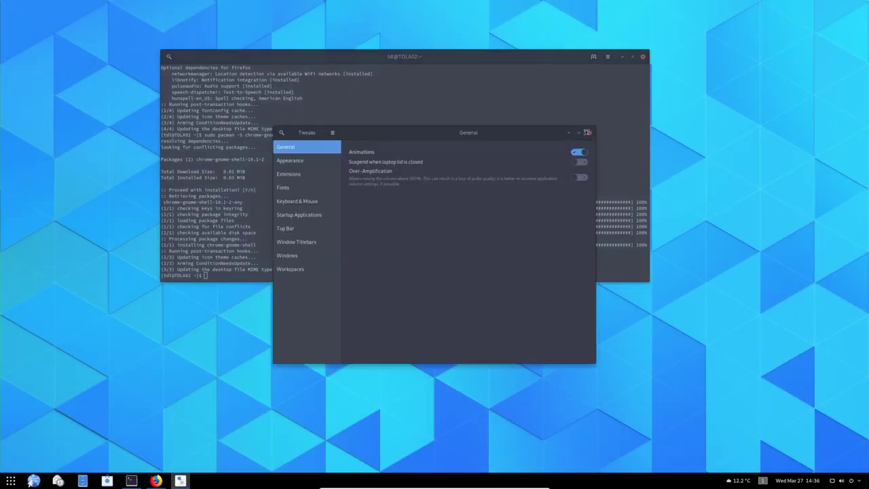
click(334, 162)
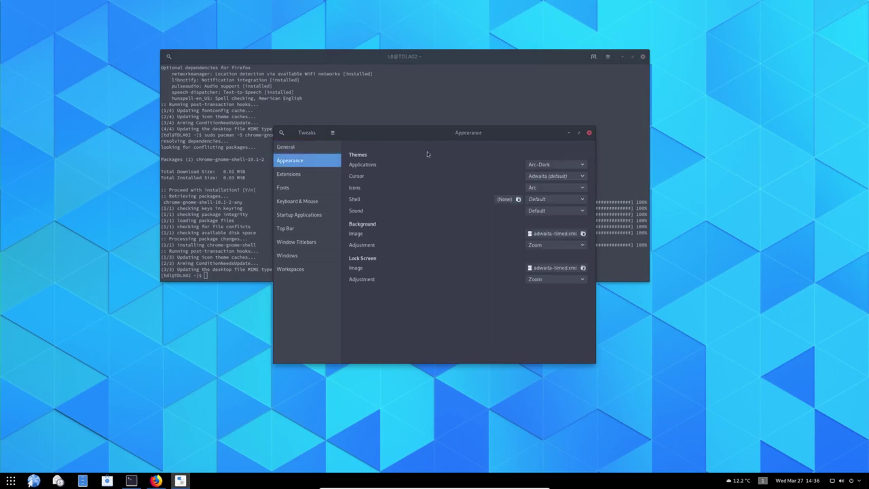
click(299, 175)
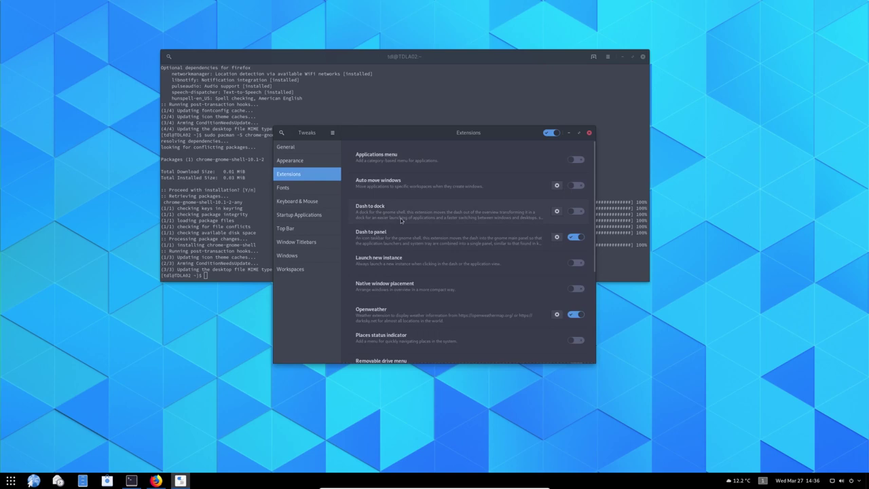
click(557, 237)
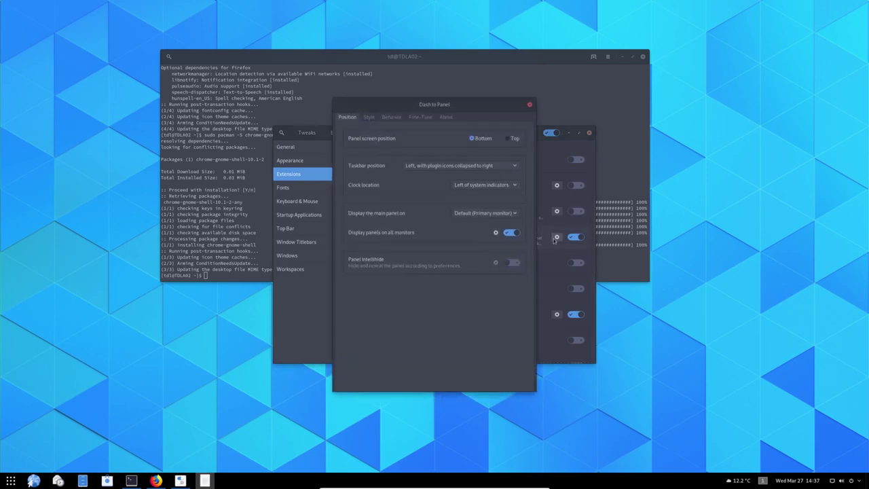
Try the panel at the top, return it to the bottom, and keep the taskbar position "Left, with plugin icons collapsed to right"
click(516, 140)
click(488, 139)
click(502, 167)
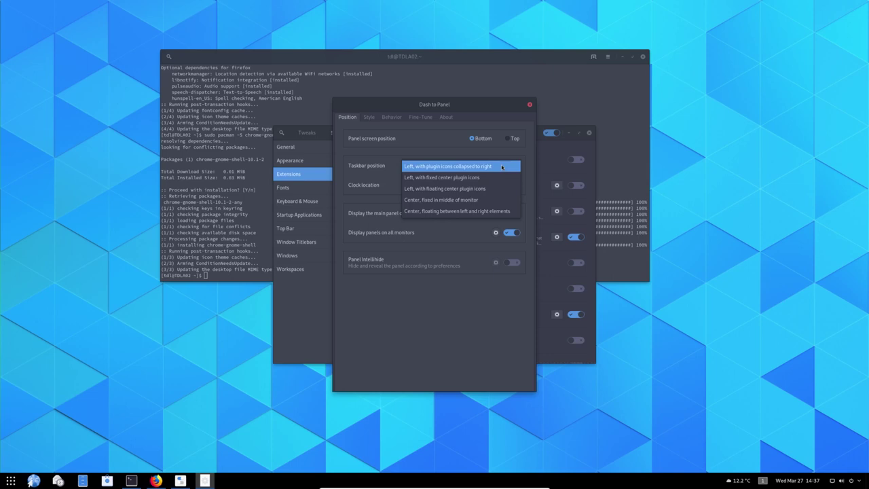
click(502, 167)
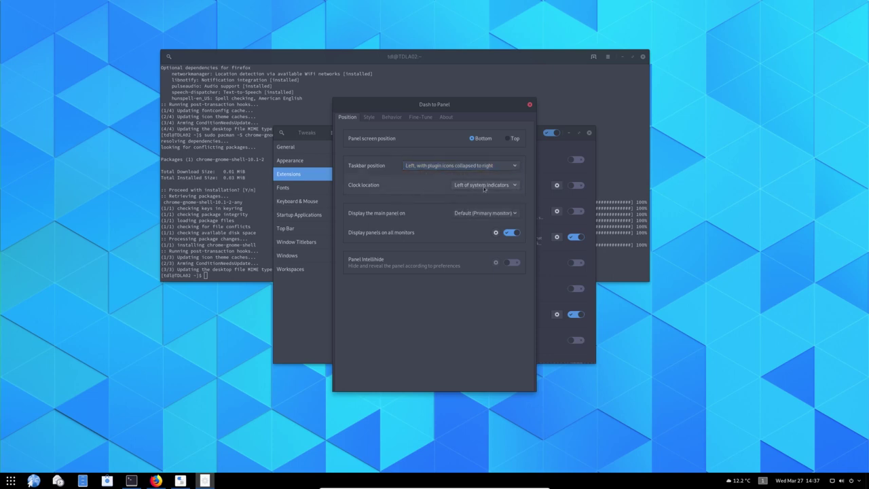
Try the clock at several locations, including beside the plugin icons and the taskbar, and set it to "Right of system indicators"
click(485, 188)
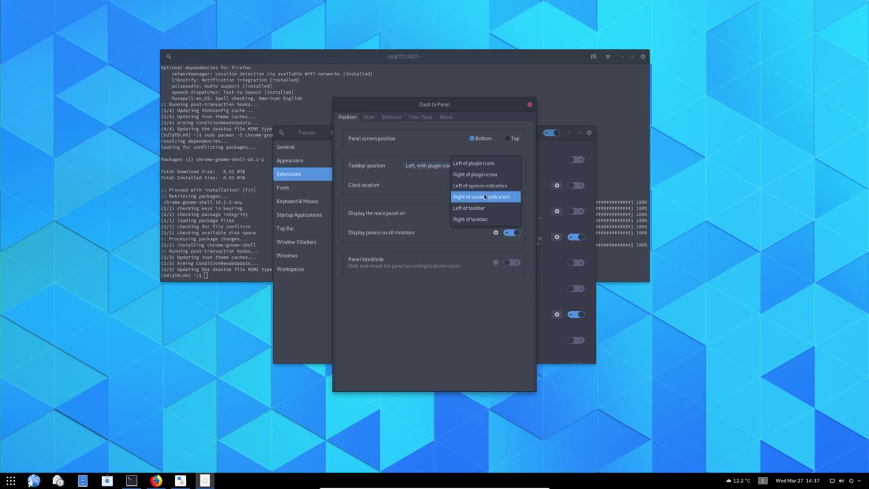
click(485, 196)
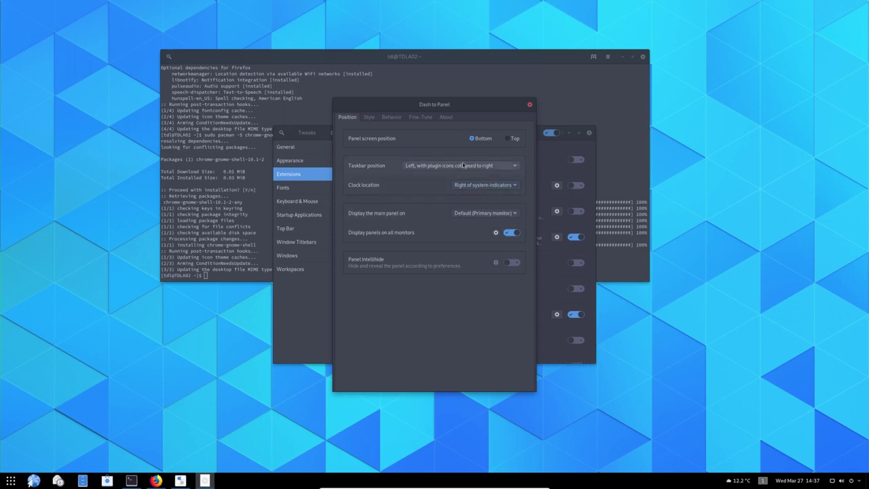
click(485, 188)
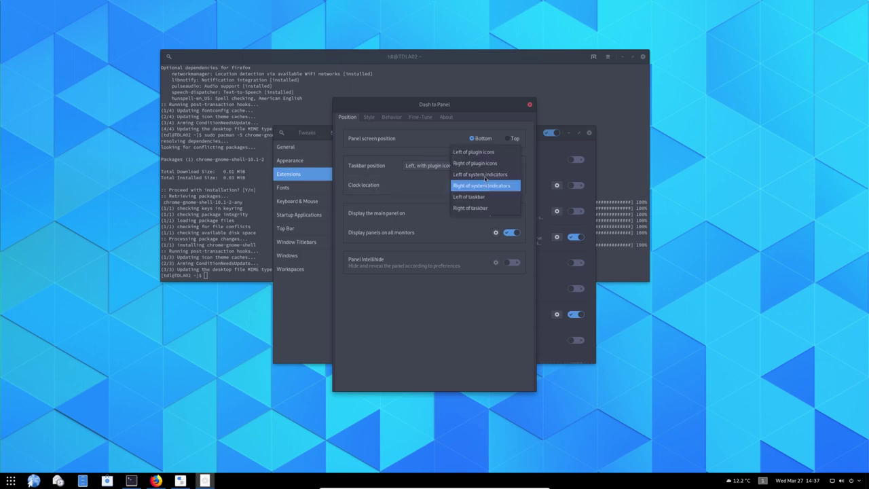
click(485, 175)
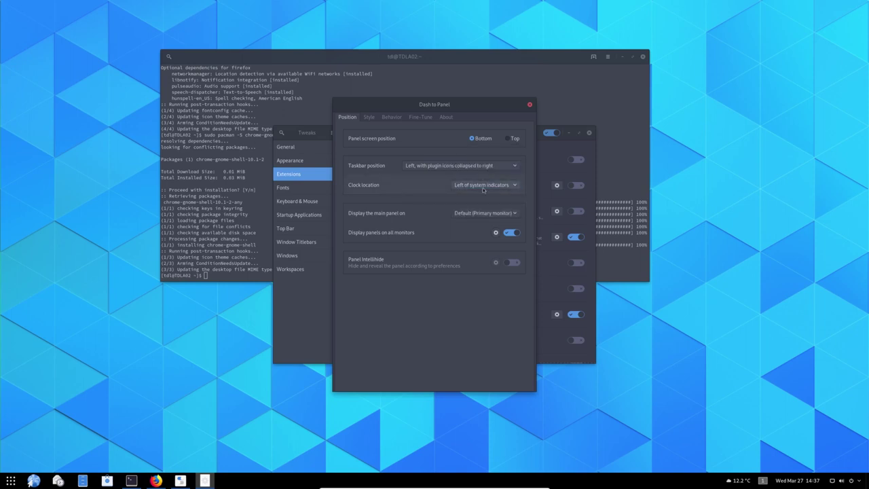
click(485, 188)
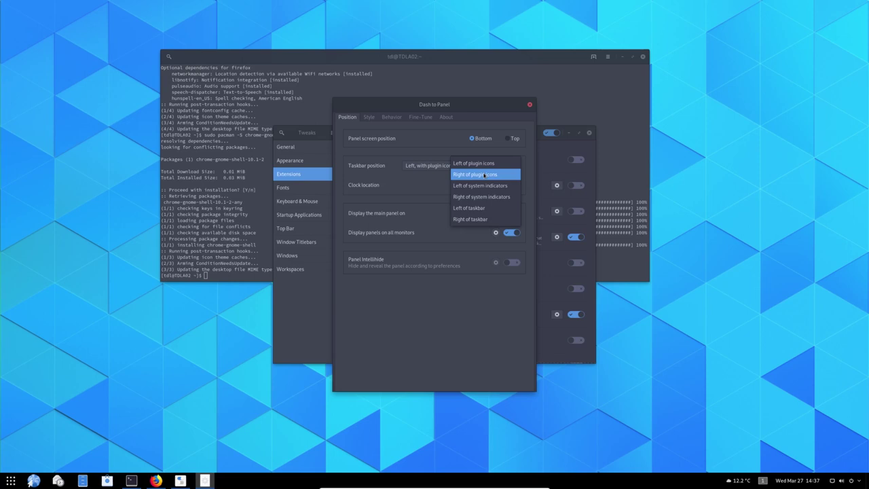
click(485, 175)
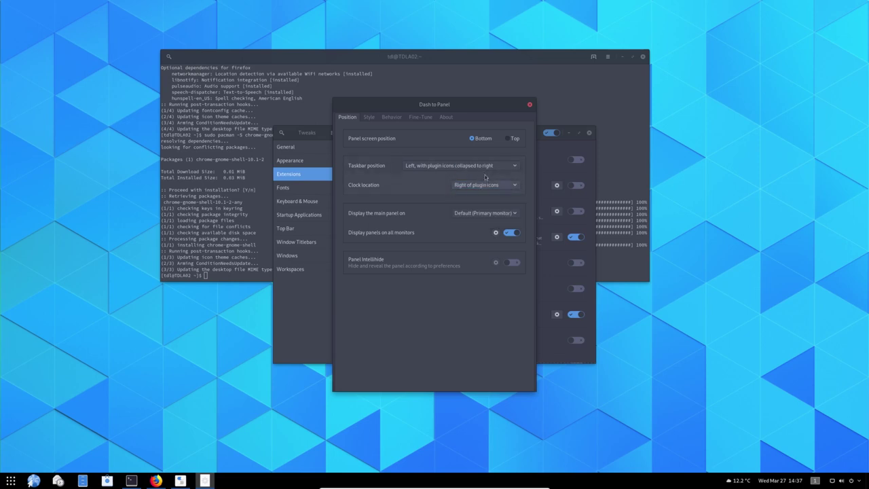
click(486, 185)
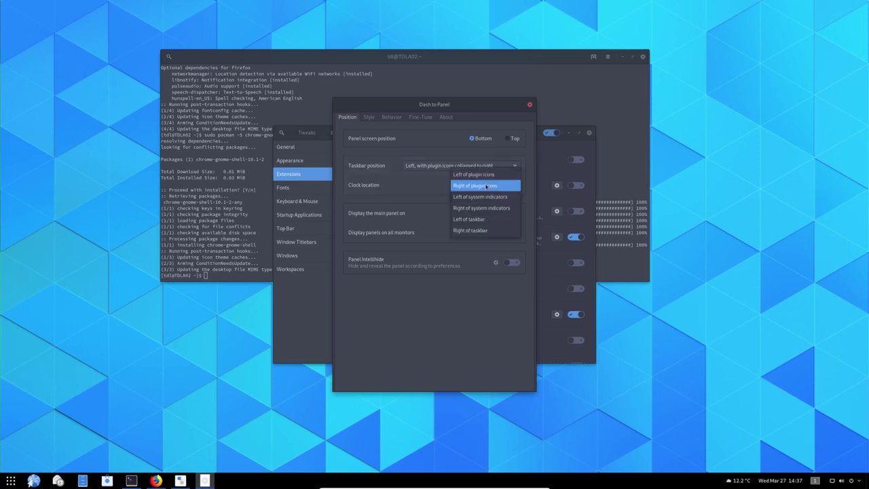
click(480, 231)
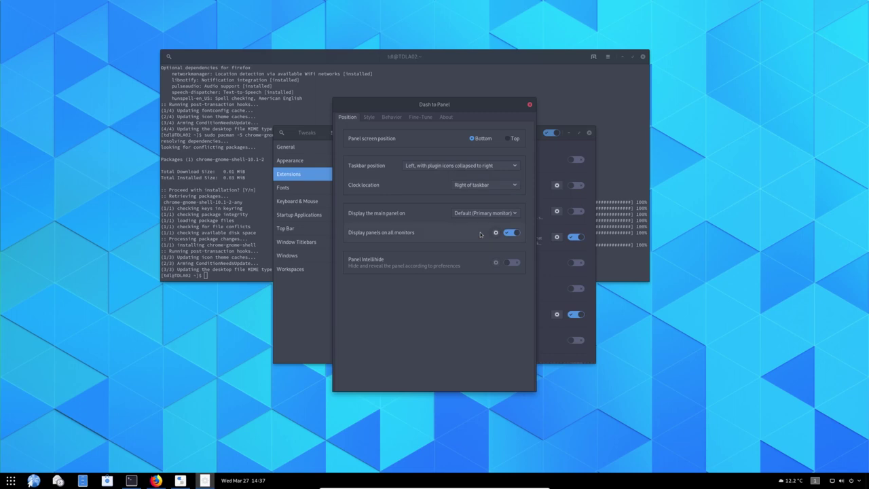
click(481, 189)
click(481, 176)
click(482, 182)
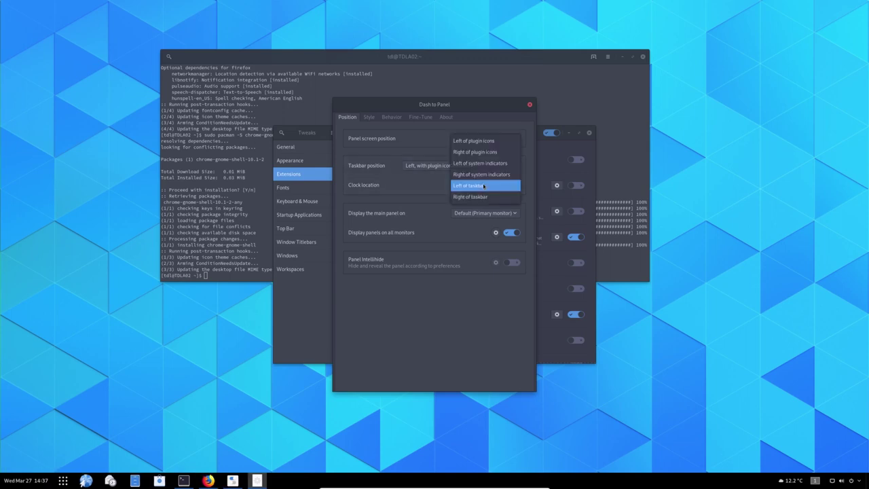
click(484, 175)
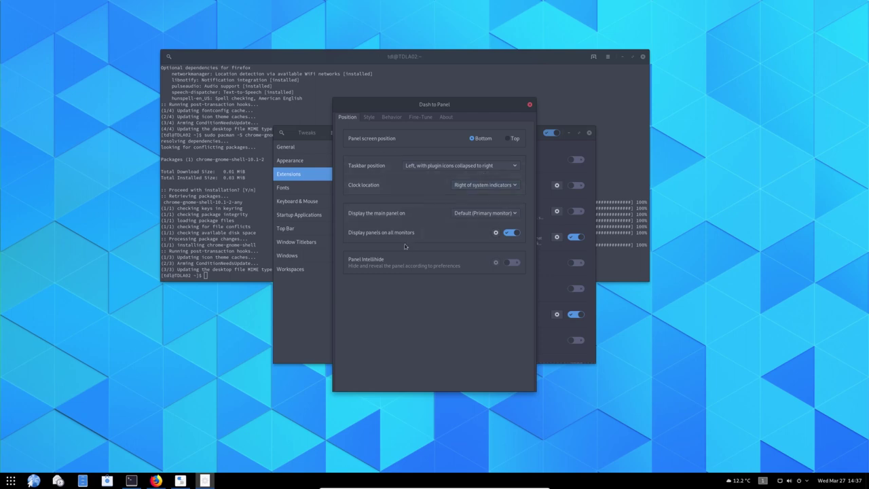
Check the monitor choices for the main panel, then try Panel Intellihide and switch it off again
click(480, 215)
click(480, 213)
click(512, 263)
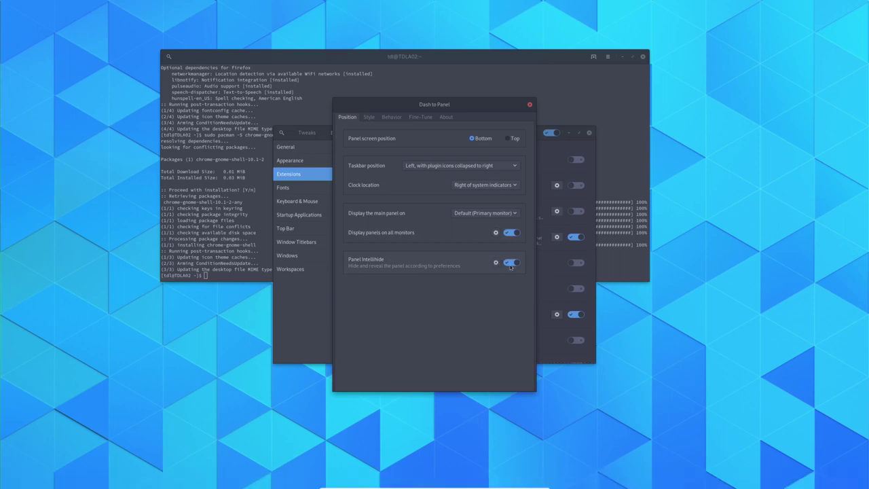
click(511, 264)
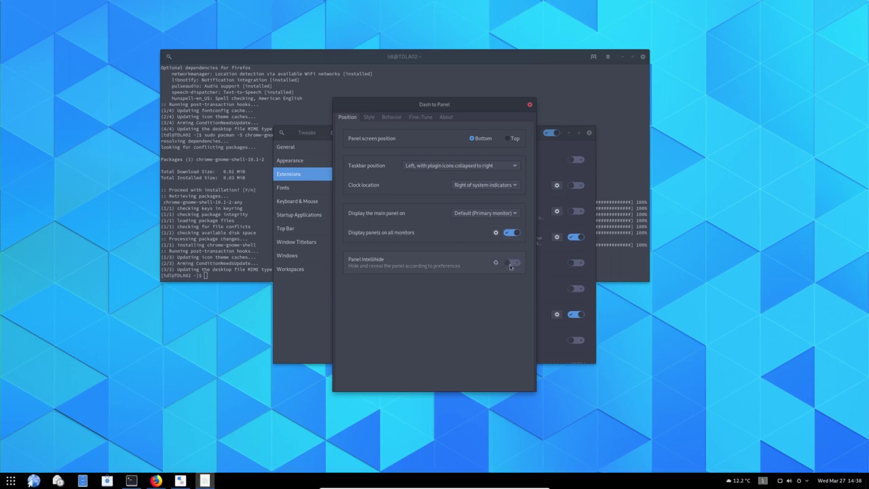
Reduce the panel size to 30 px in the Dash to Panel style settings
click(370, 118)
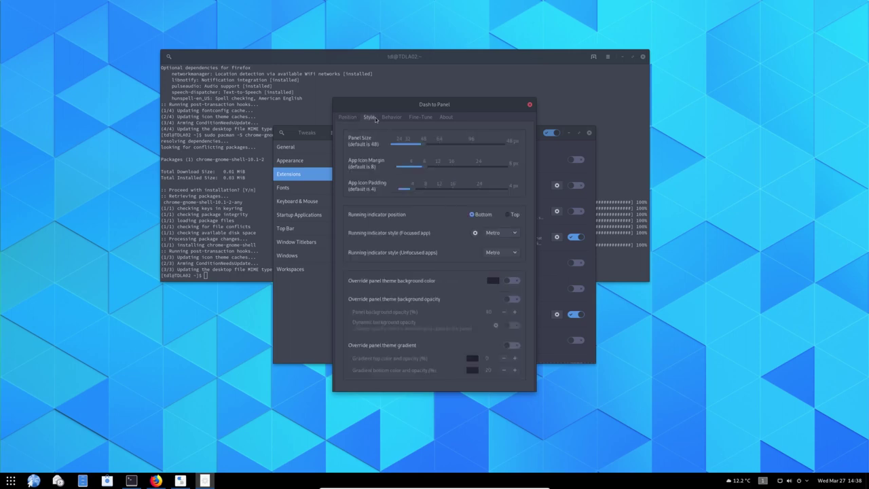
drag(405, 144, 403, 144)
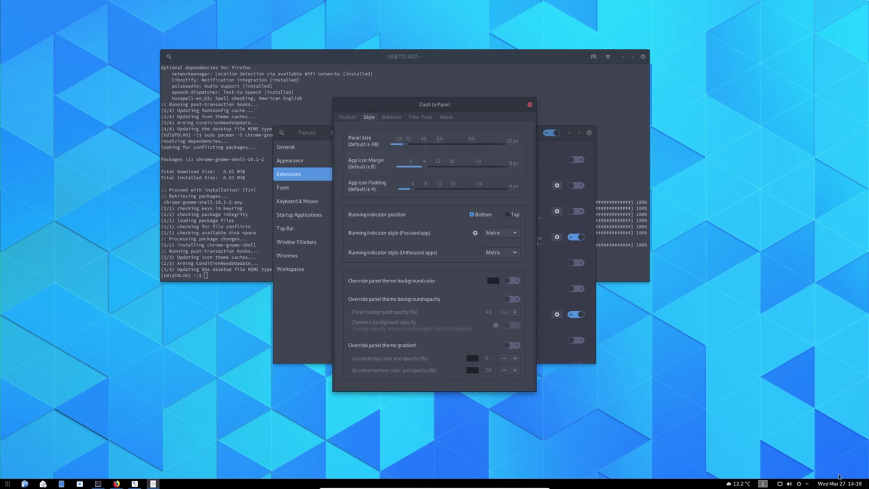
Try hiding the favorite applications and the Applications icon in the behavior settings, restoring each one
click(394, 117)
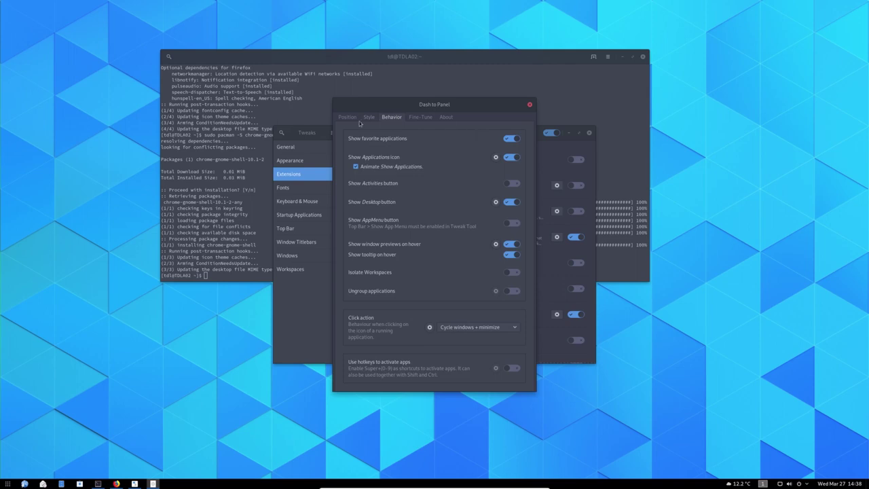
click(511, 140)
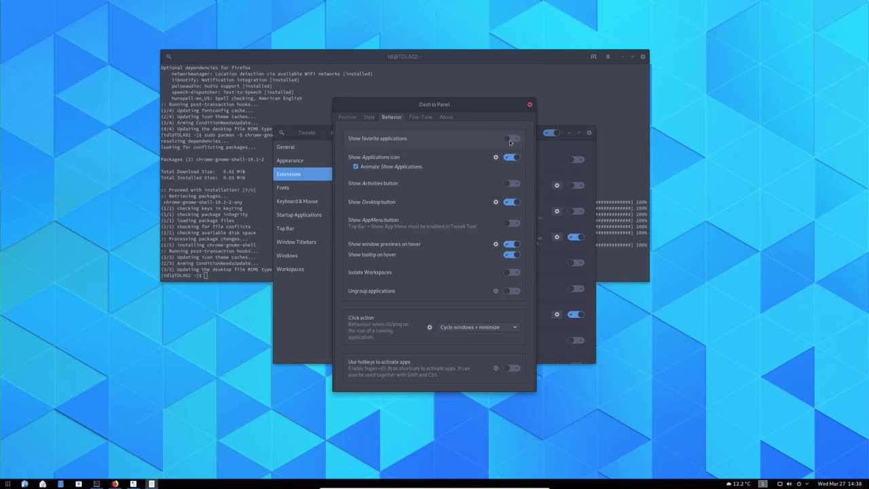
click(511, 140)
click(510, 158)
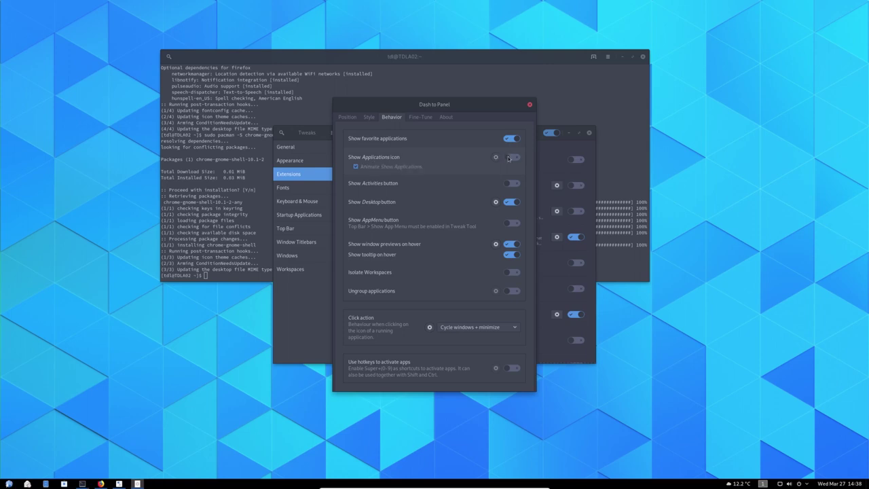
click(511, 157)
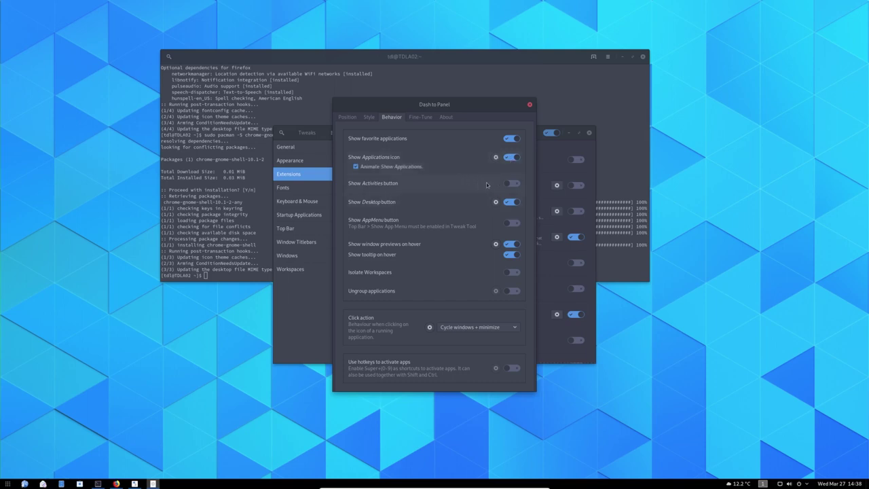
Try the Activities button and switch it off again, then test the panel's Show Desktop button
click(510, 183)
click(510, 184)
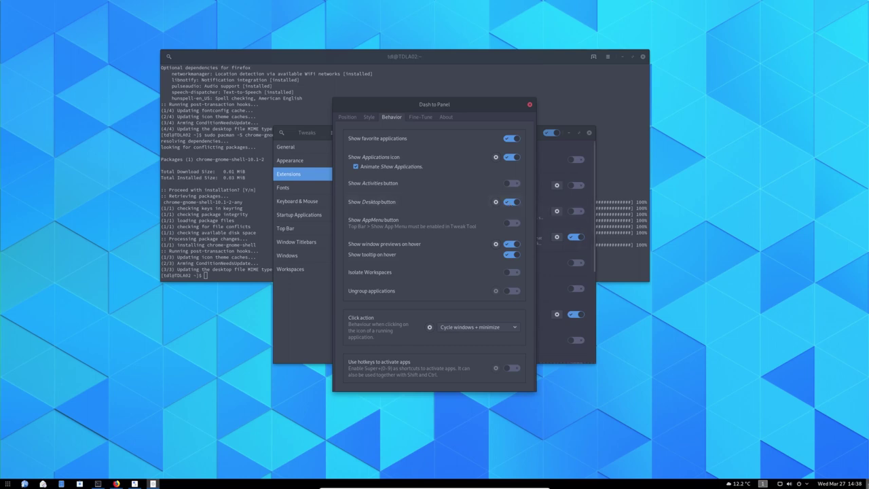
click(867, 483)
click(867, 483)
Try the AppMenu button by opening and closing its menu on the panel, then switch the option off again
click(513, 225)
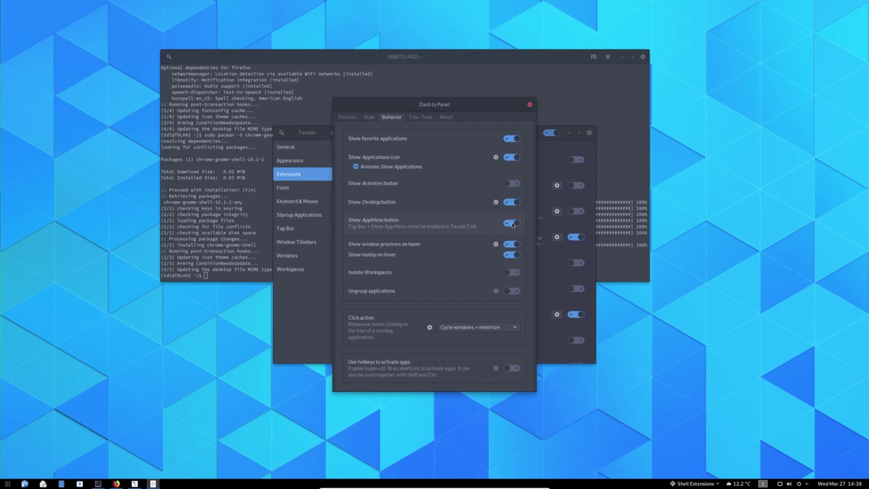
click(703, 486)
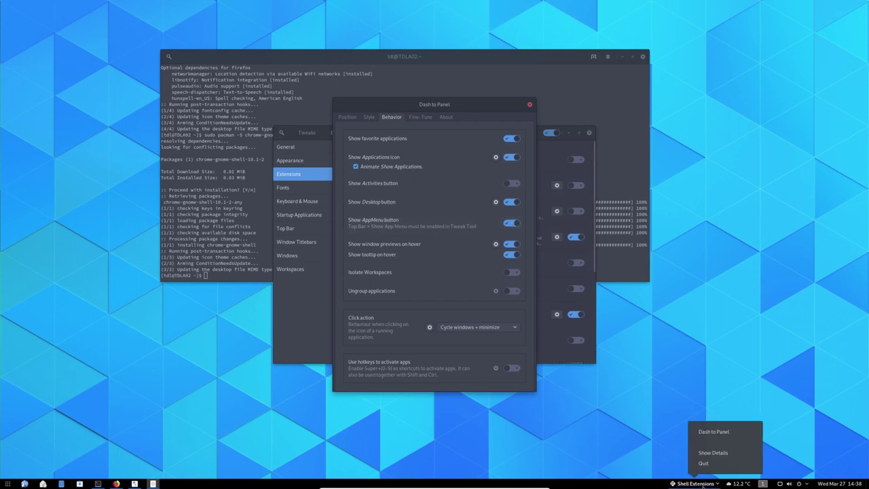
click(703, 485)
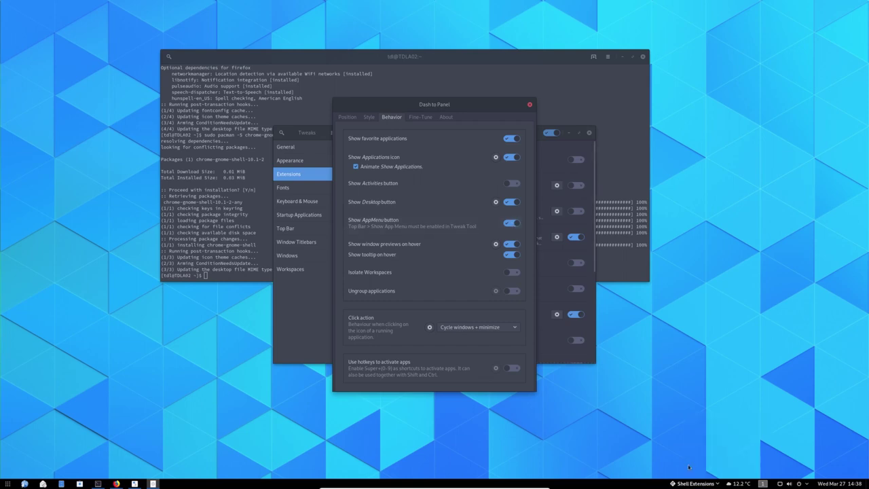
click(511, 223)
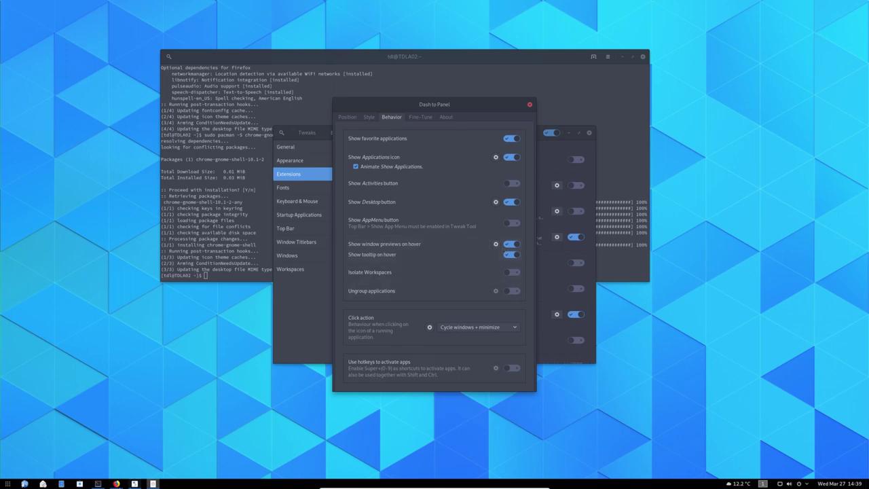
Try turning off window previews and tooltips on hover, checking the Dash to Panel taskbar icon, and re-enable both
mouse_move(153, 483)
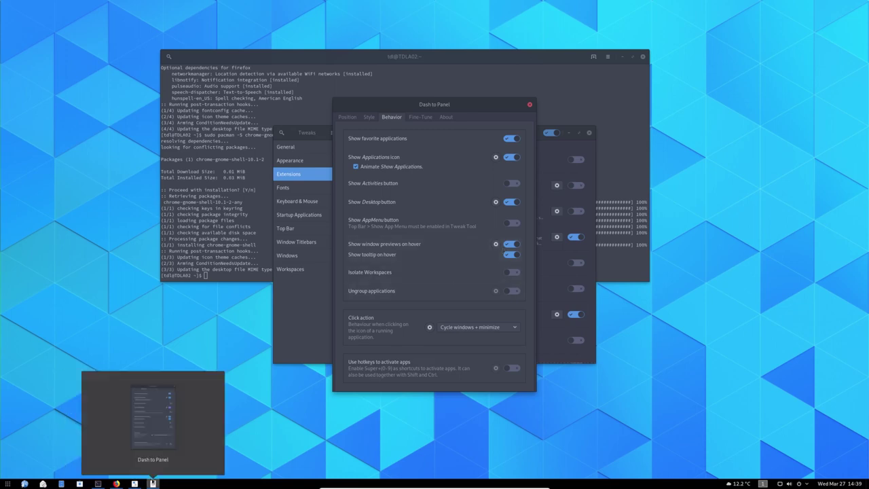
click(510, 244)
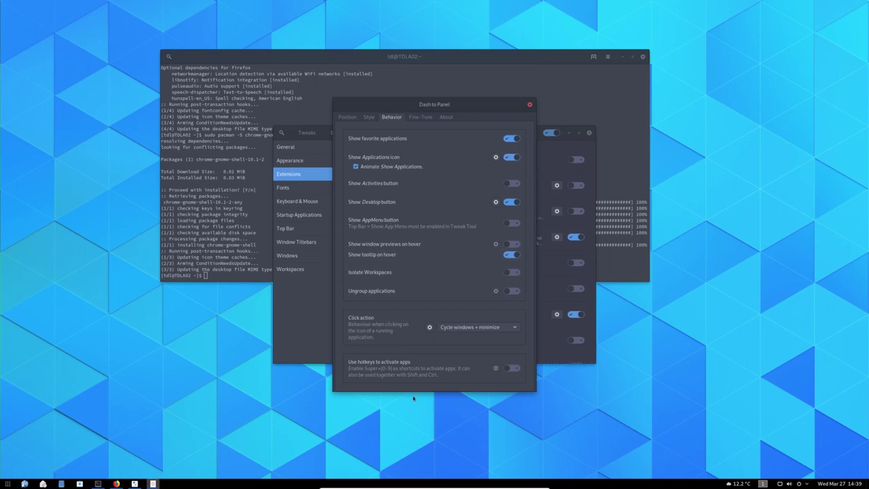
click(513, 244)
click(509, 256)
mouse_move(153, 485)
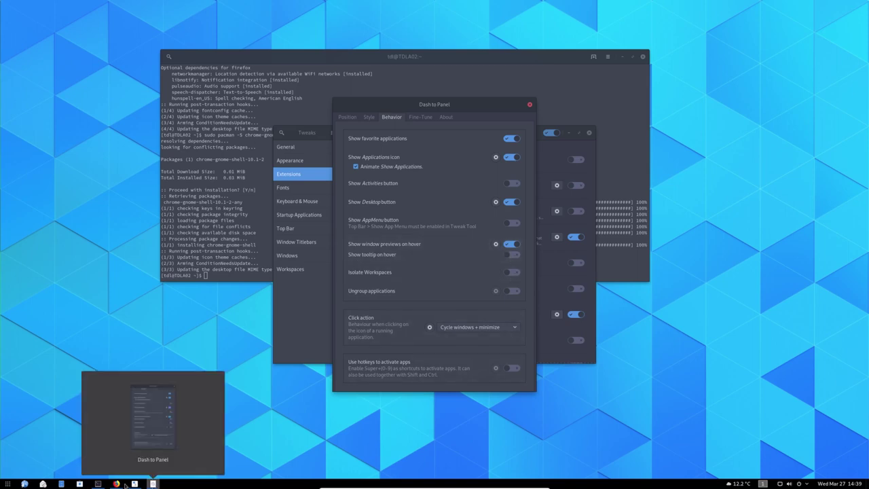
click(513, 254)
mouse_move(154, 484)
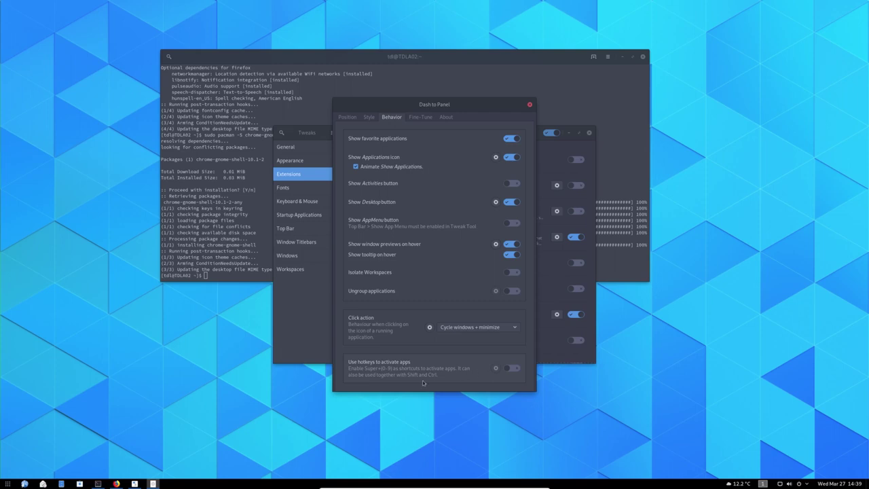
In the Fine-Tune settings, try keeping the original gnome-shell dash and activating panel menus on click only, and switch both off again
click(416, 118)
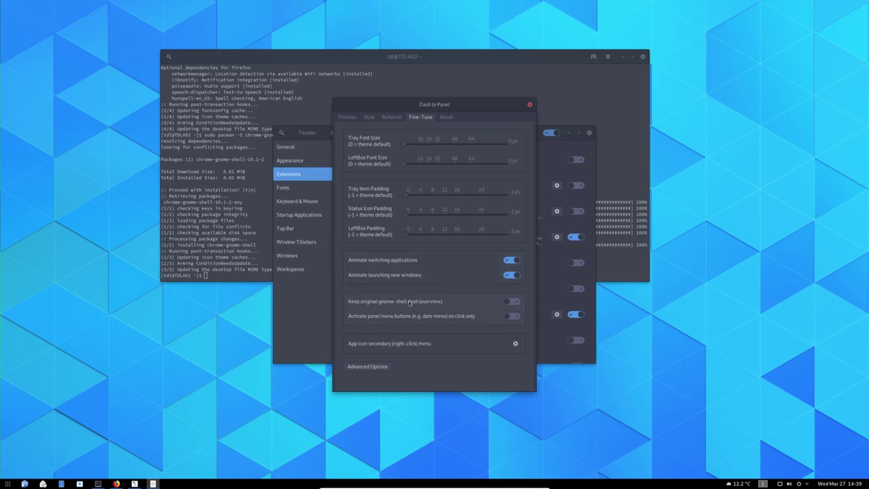
click(509, 304)
click(509, 303)
click(511, 316)
click(511, 317)
Try toggling "Integrate AppMenu items" and "Show Details menu item" in the app icon secondary menu options, restore both, and close the options
click(515, 344)
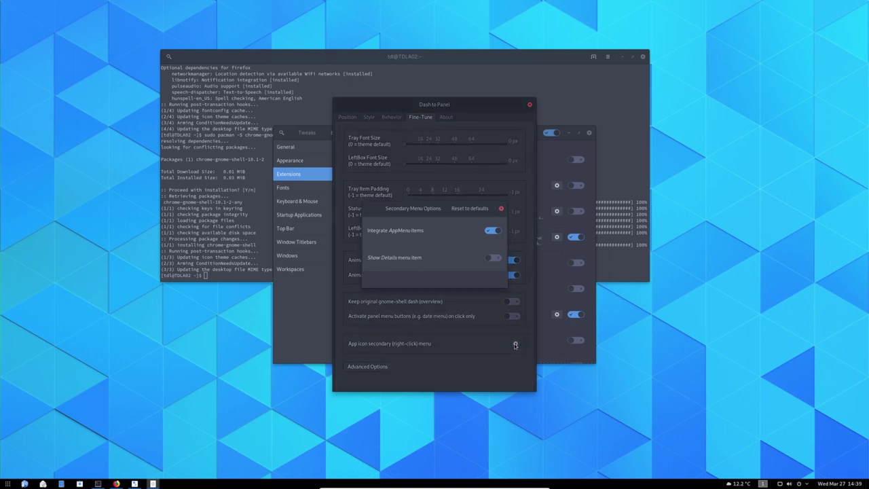
click(486, 231)
click(488, 232)
click(490, 260)
click(490, 260)
click(502, 209)
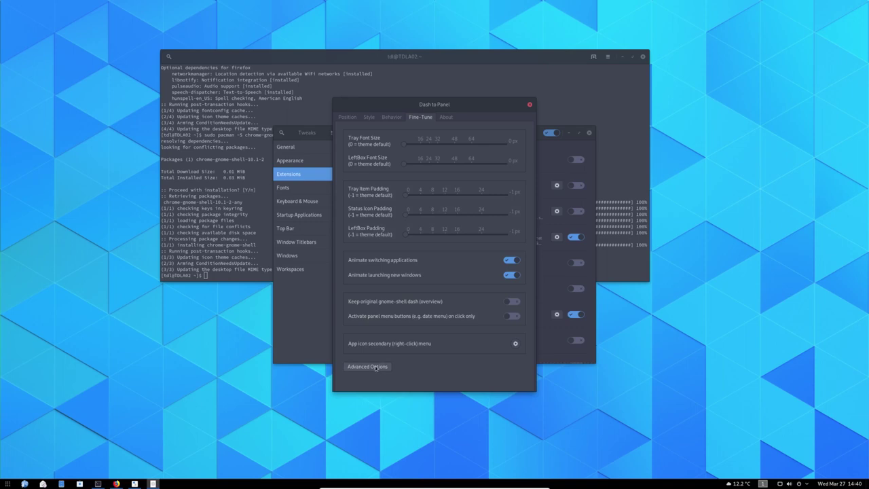
Show the Dash to Panel About page with its export and import settings
click(447, 118)
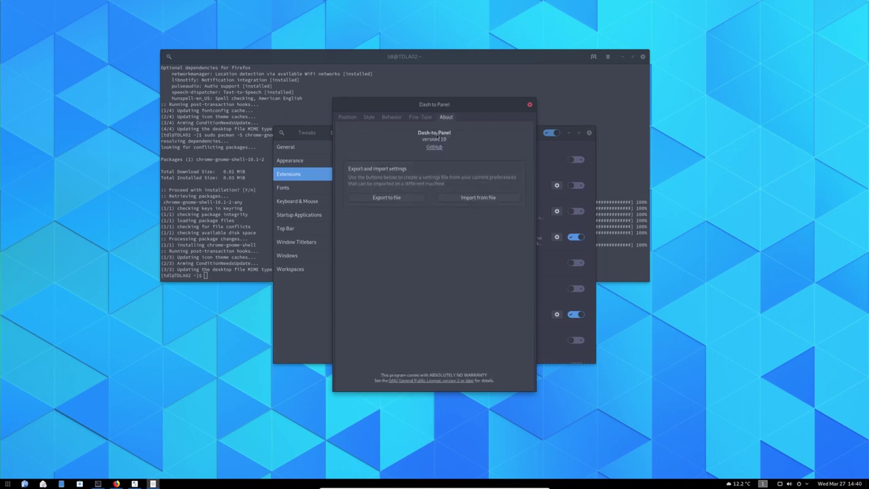
Close the Dash to Panel settings and the Tweaks window
click(530, 106)
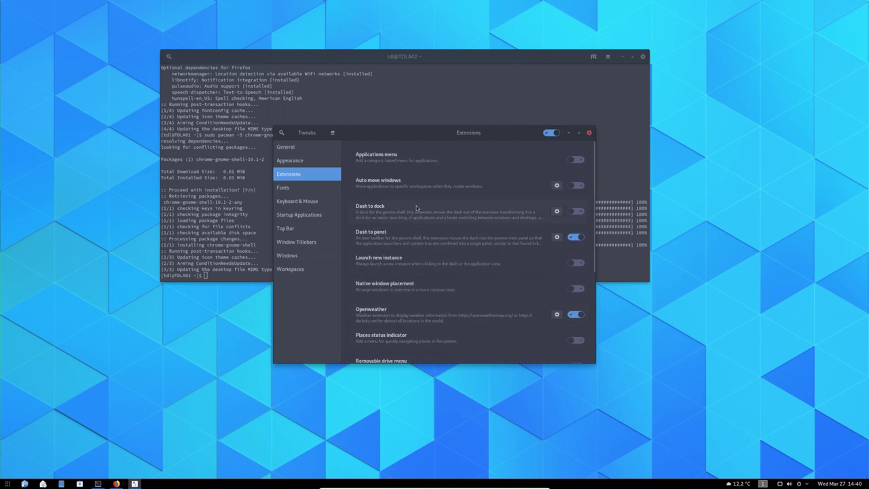
click(589, 134)
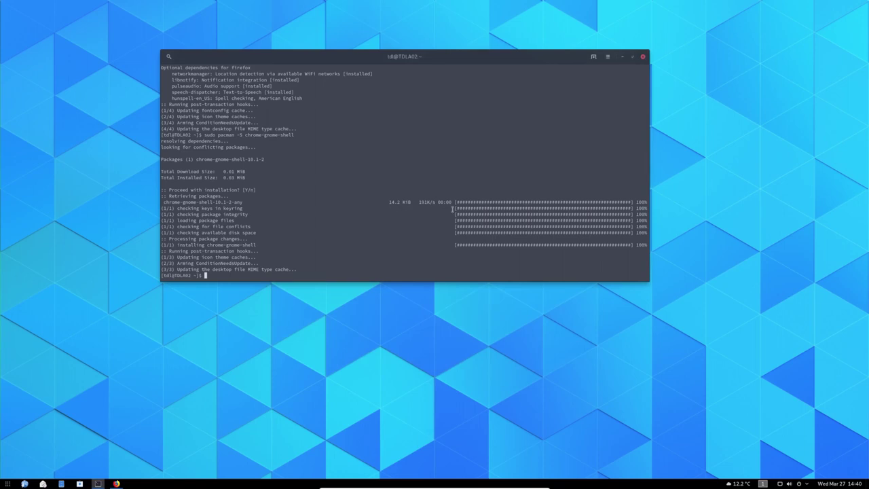
Bring up the activities overview of open windows and return to the desktop
key(super)
key(super)
key(super)
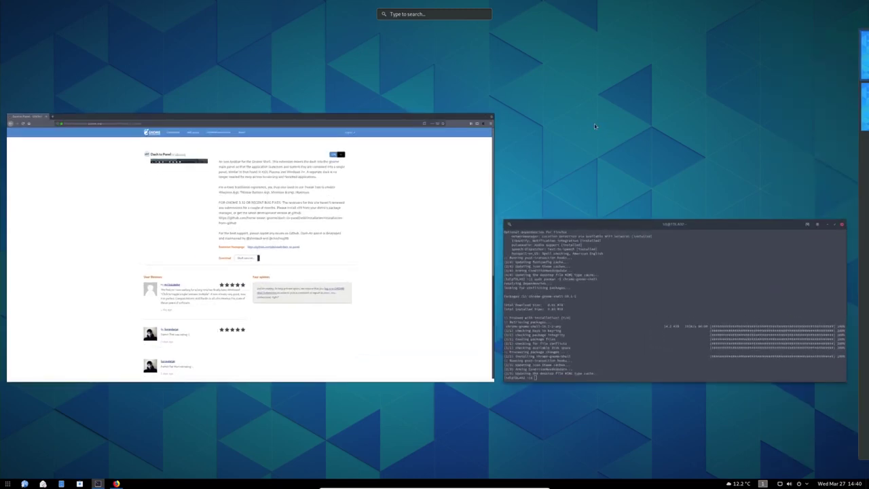
key(super)
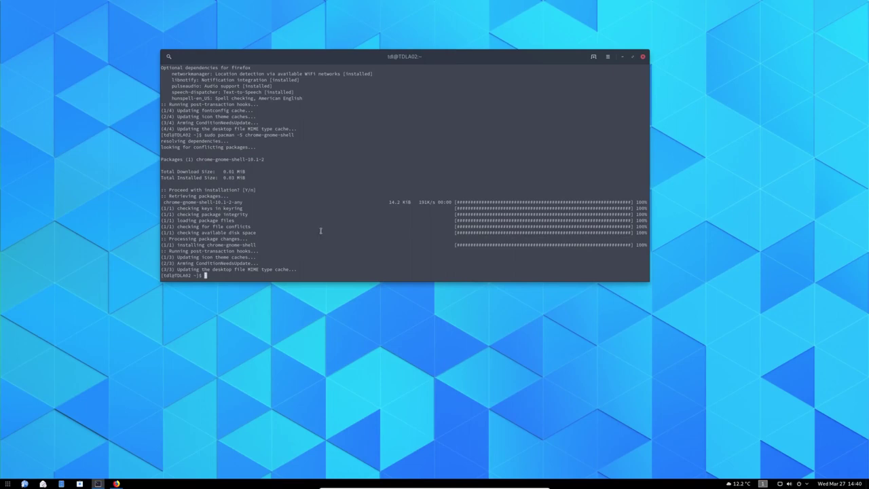
Switch to Firefox, search the GNOME Extensions site for "arc", open the Arc Menu extension and turn it on
click(117, 483)
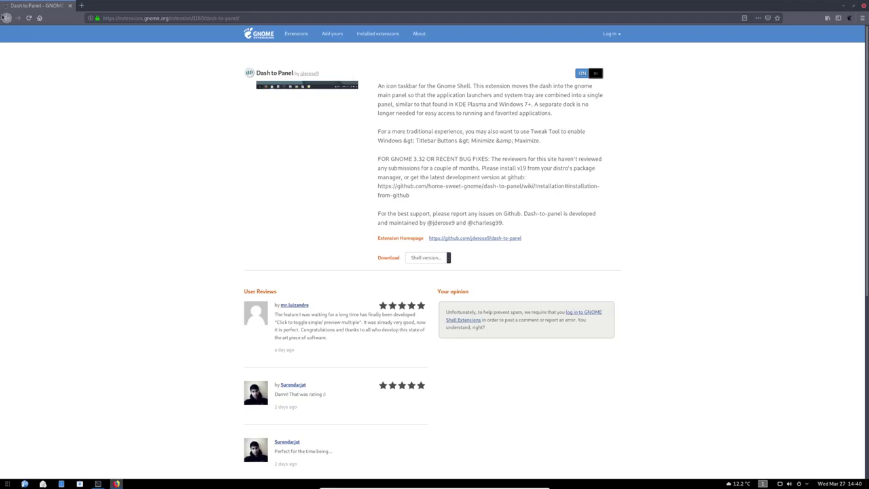
click(7, 18)
triple_click(295, 78)
text(arc)
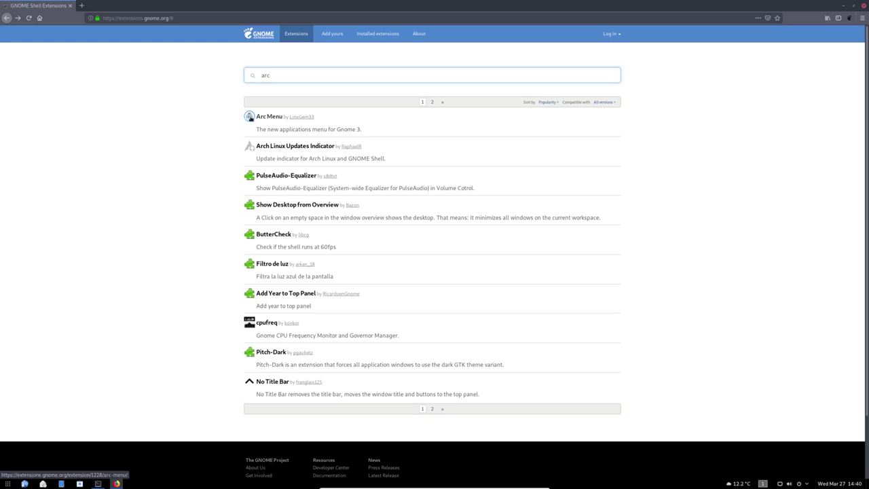
click(250, 117)
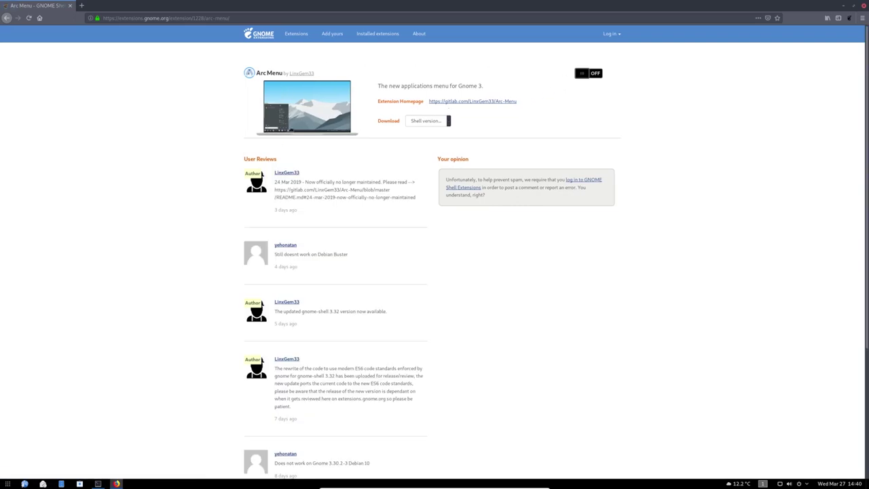
click(602, 74)
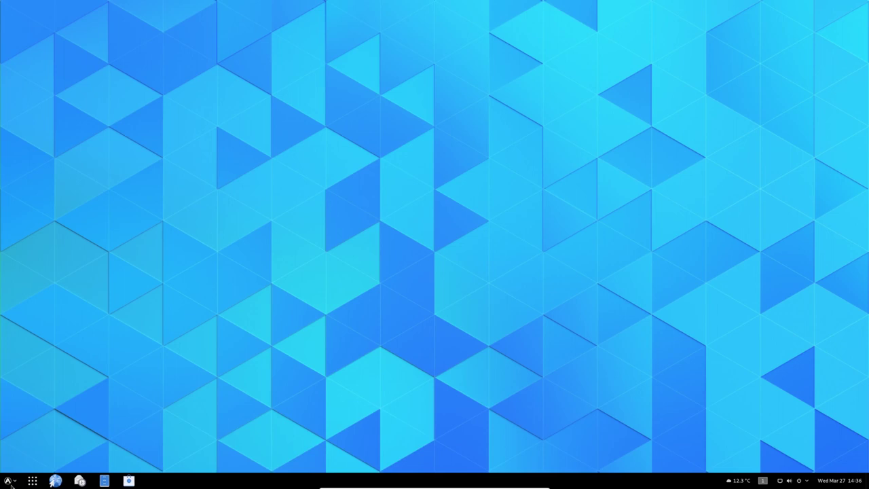
Search the Arc Menu for Tweaks and launch it
click(8, 481)
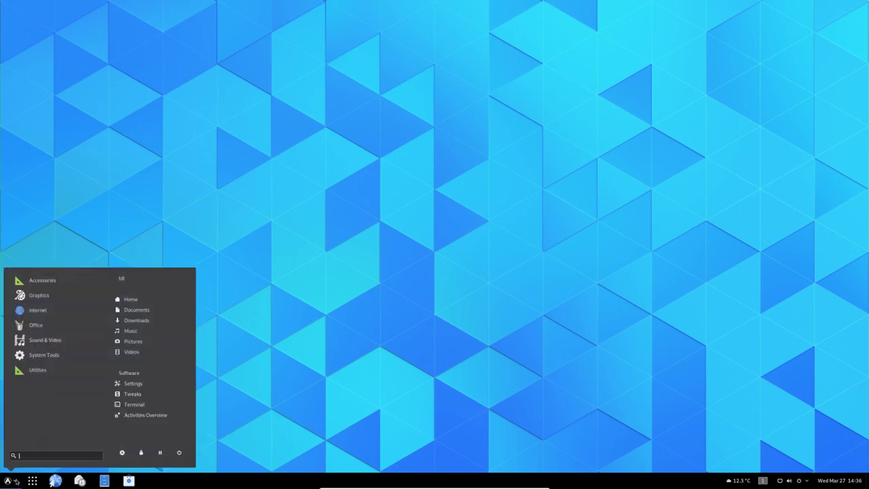
click(14, 480)
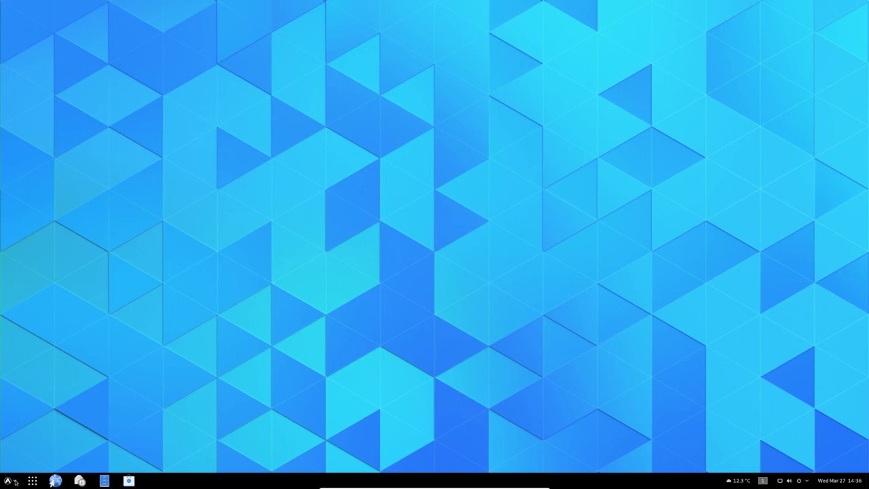
click(14, 480)
text(text)
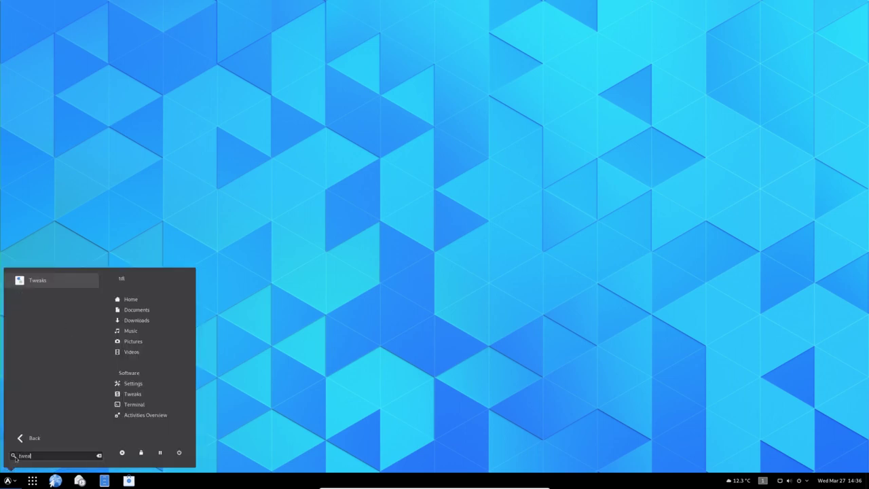
key(Return)
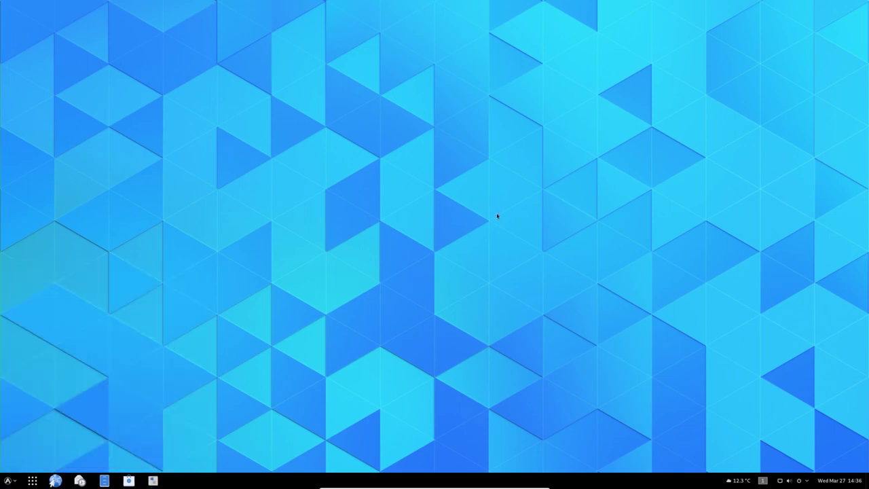
Set the Arc Menu extension's menu hotkey to Left Super Key, check its remaining settings pages and close the settings
click(312, 177)
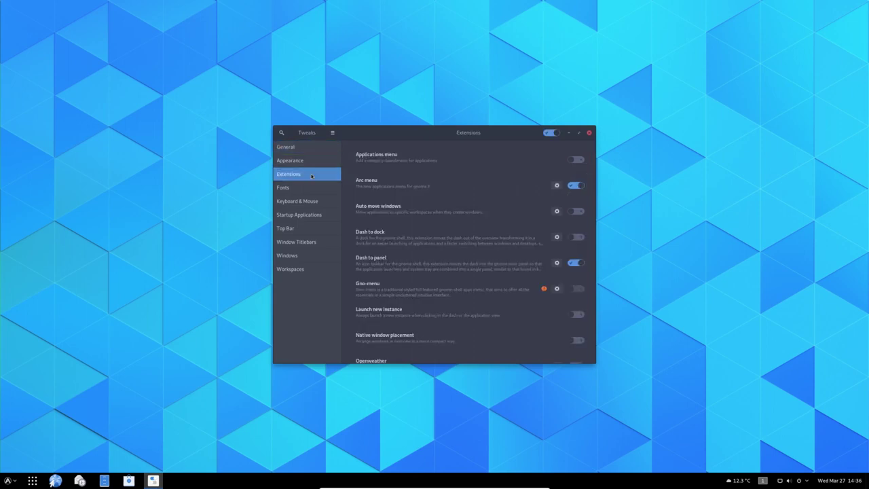
click(555, 187)
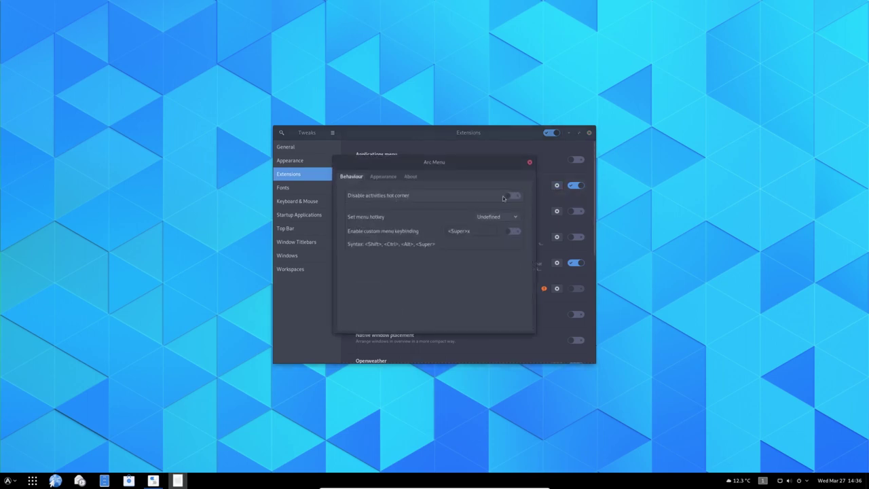
click(500, 218)
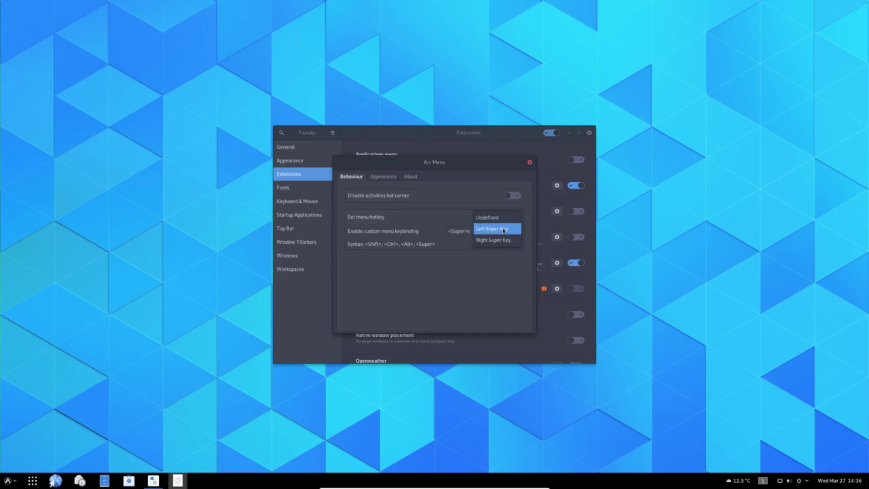
click(504, 230)
click(392, 178)
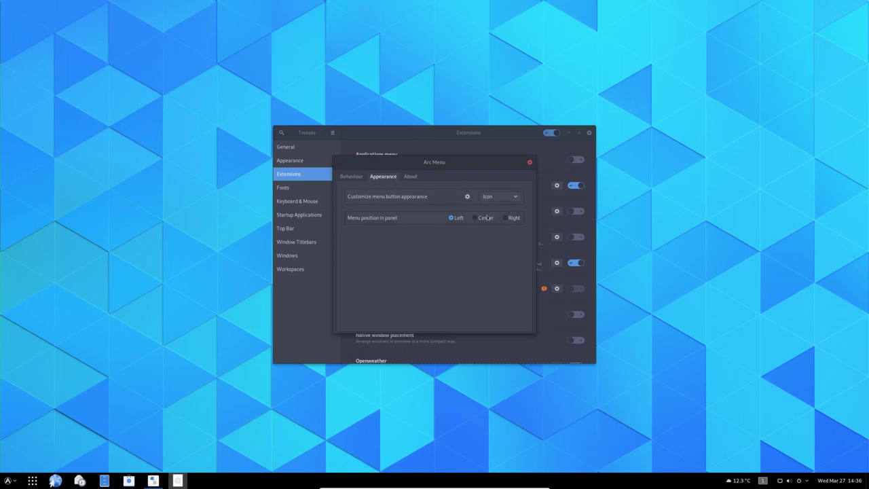
click(413, 178)
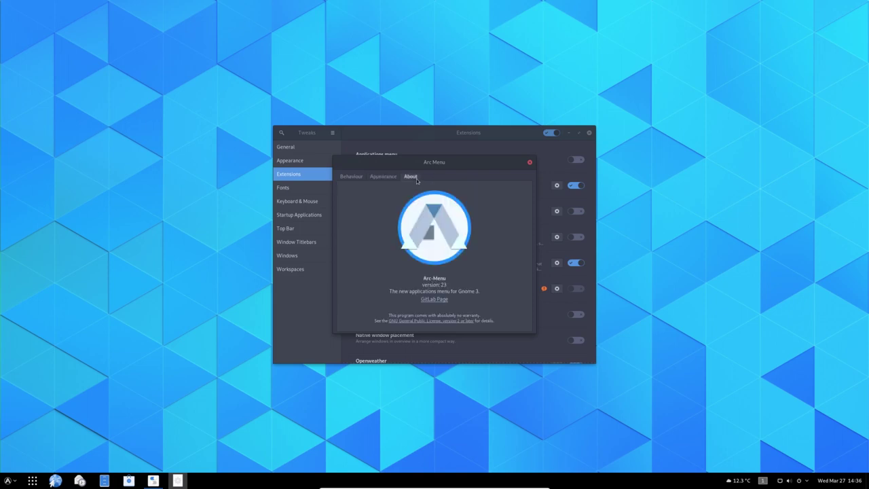
click(351, 176)
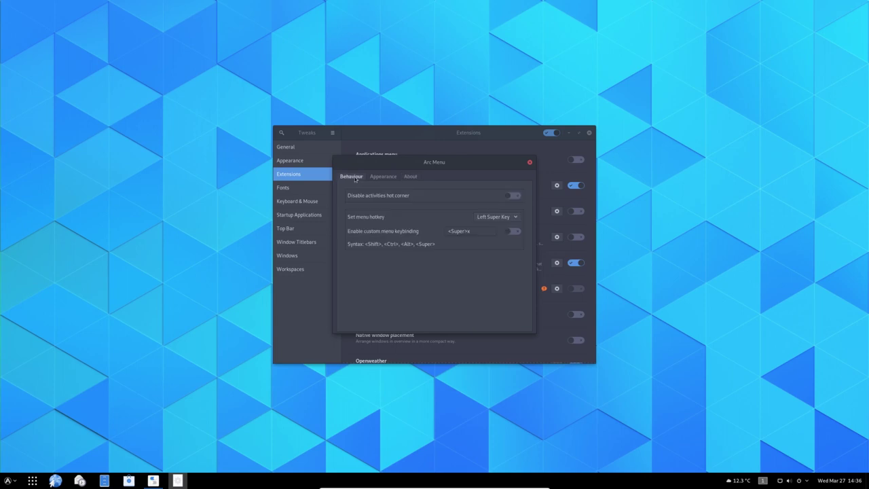
click(530, 163)
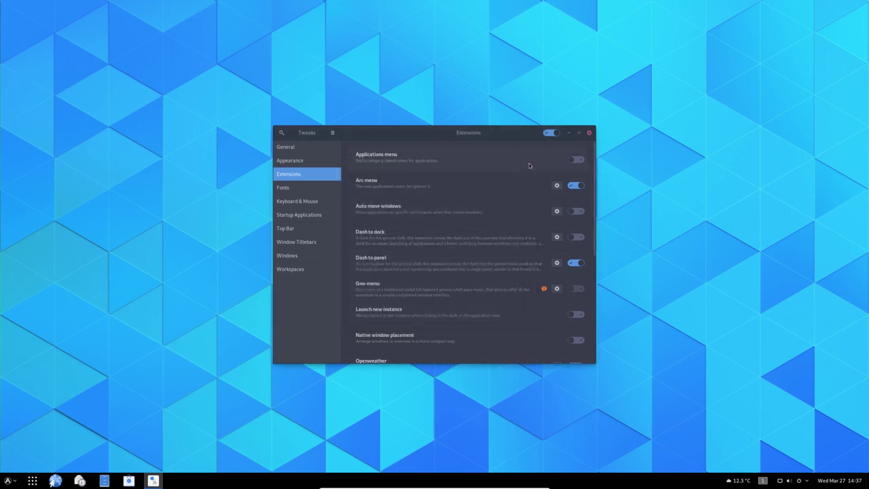
Turn off the Show Applications icon in the Dash to Panel extension's behavior settings
click(557, 263)
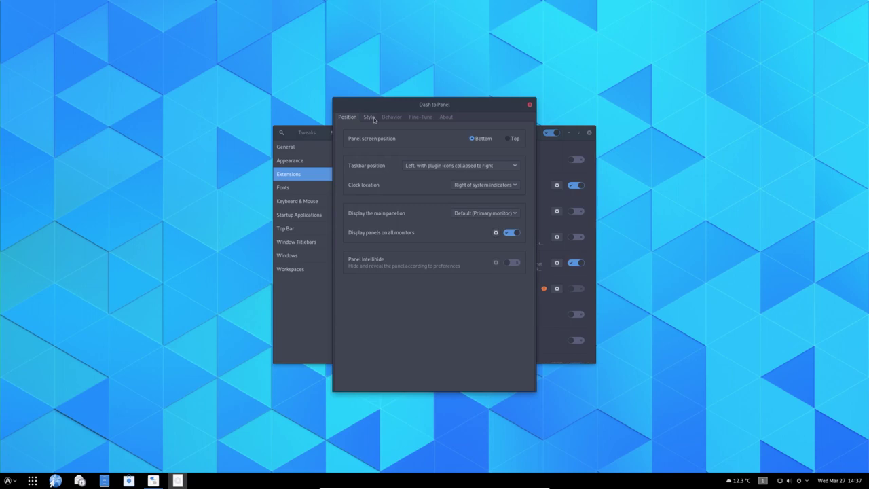
click(369, 117)
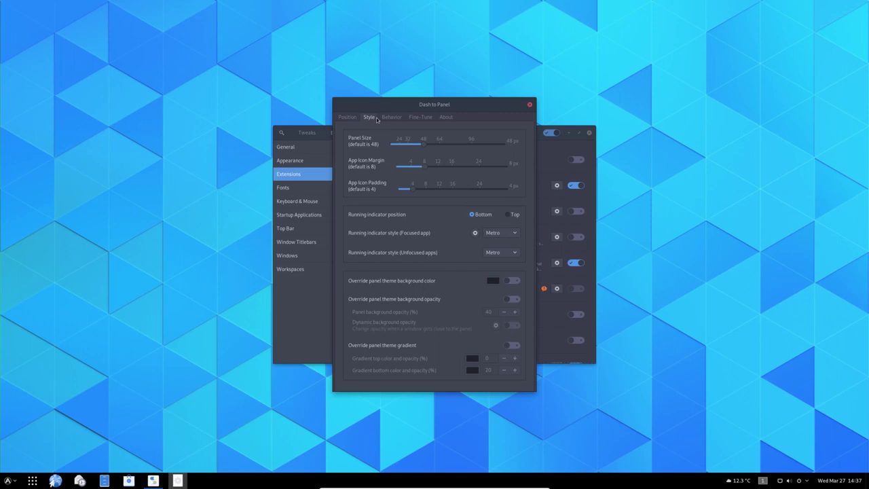
click(388, 119)
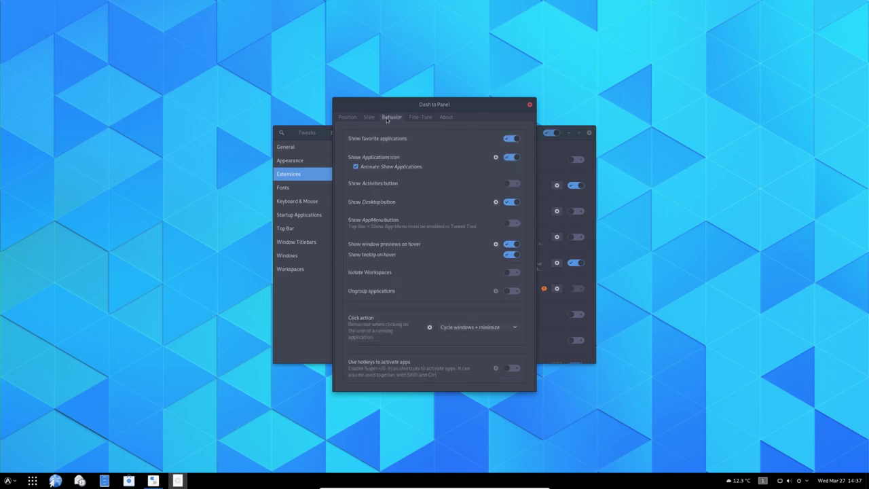
click(508, 157)
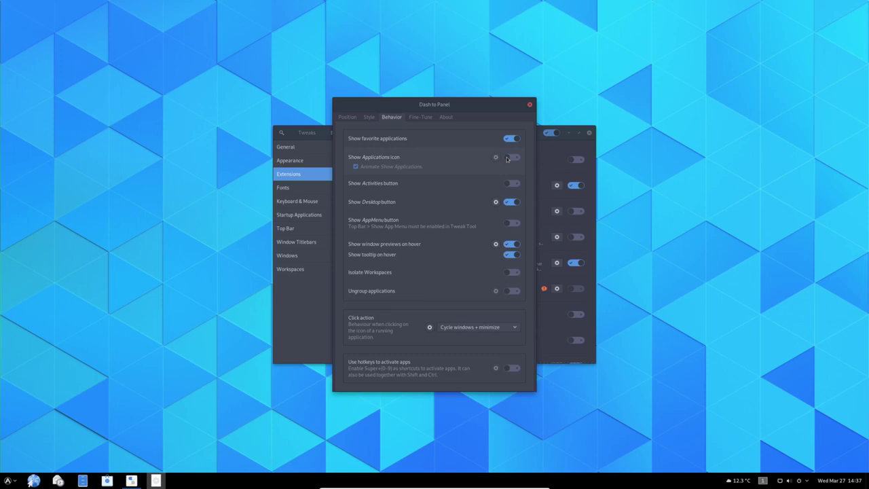
Set the Dash to Panel panel size to 32 px and close its settings
click(368, 118)
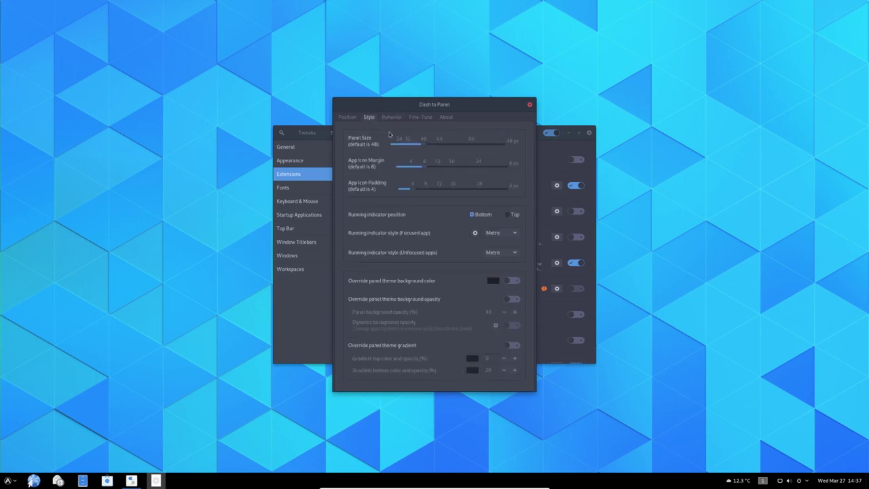
click(410, 146)
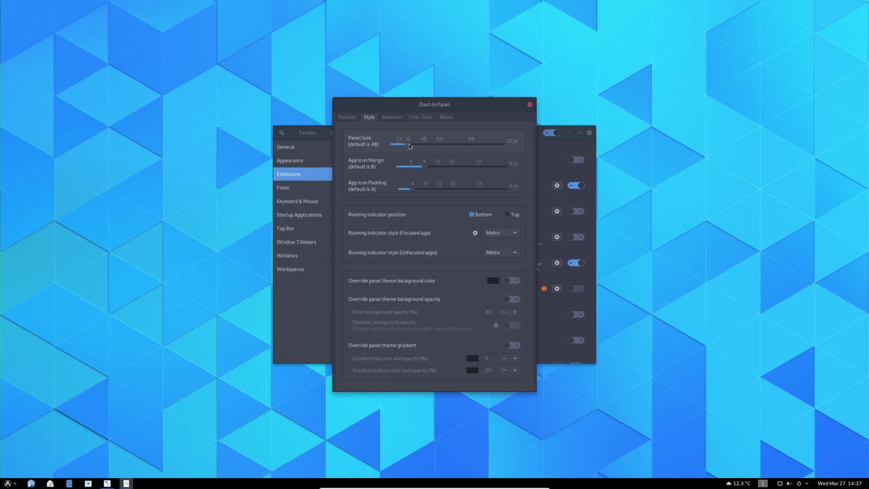
click(530, 106)
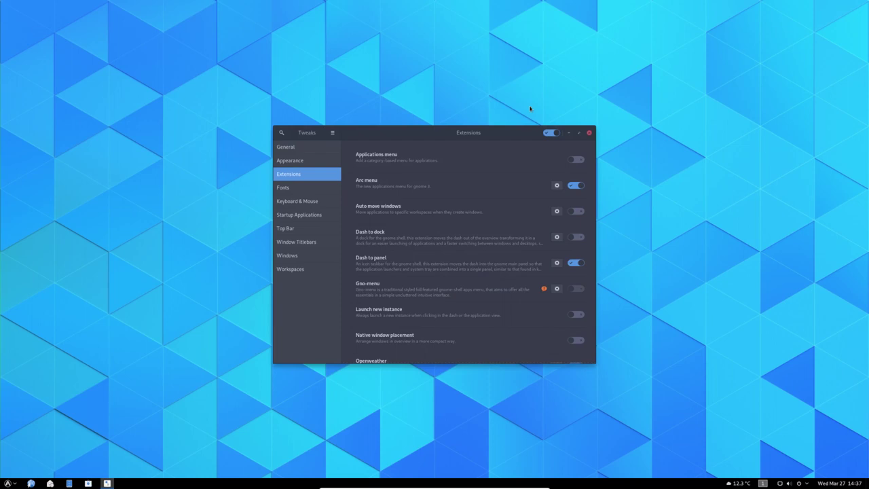
Inspect the Arc Menu button appearance options and the image icon chooser, leaving the icon unchosen and closing the settings
click(557, 185)
click(394, 178)
click(468, 197)
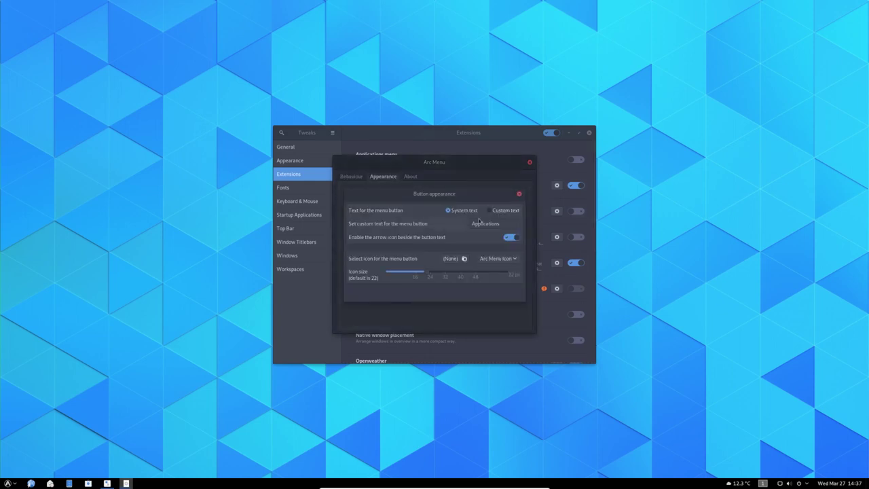
click(460, 259)
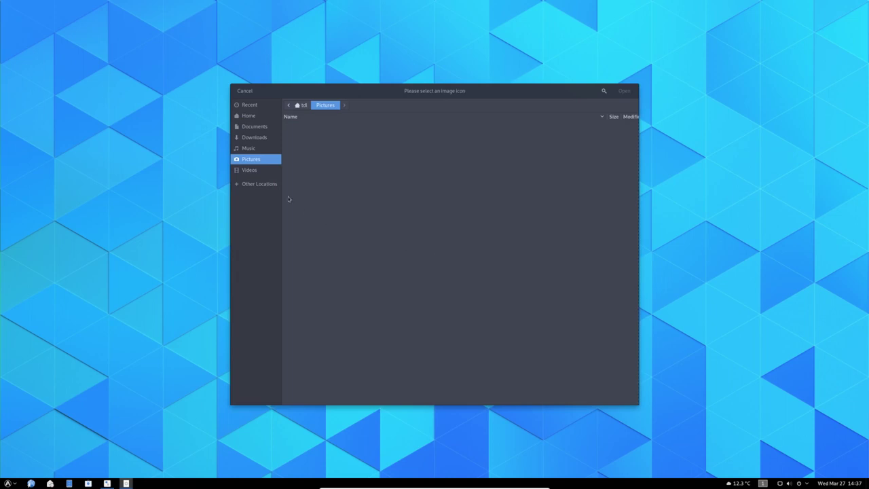
click(245, 91)
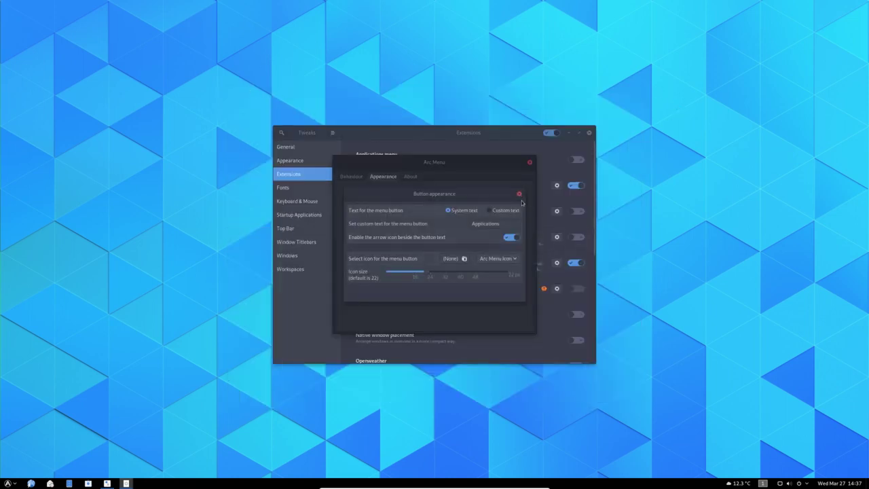
click(519, 194)
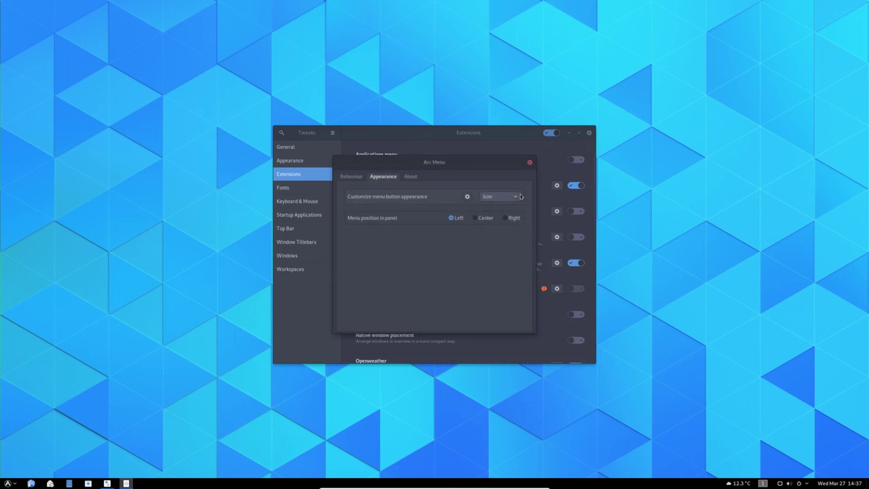
click(530, 163)
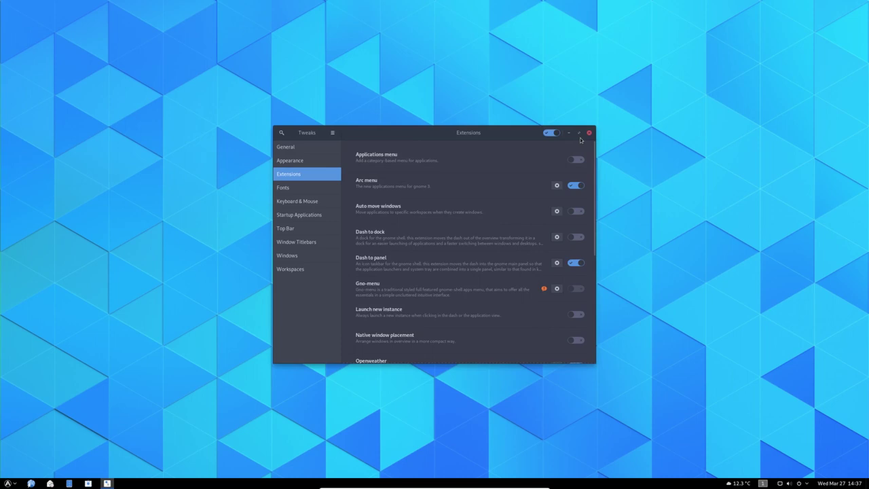
Look through the rest of the installed extensions list
scroll(477, 310, down, 3)
scroll(477, 310, down, 2)
scroll(477, 310, up, 1)
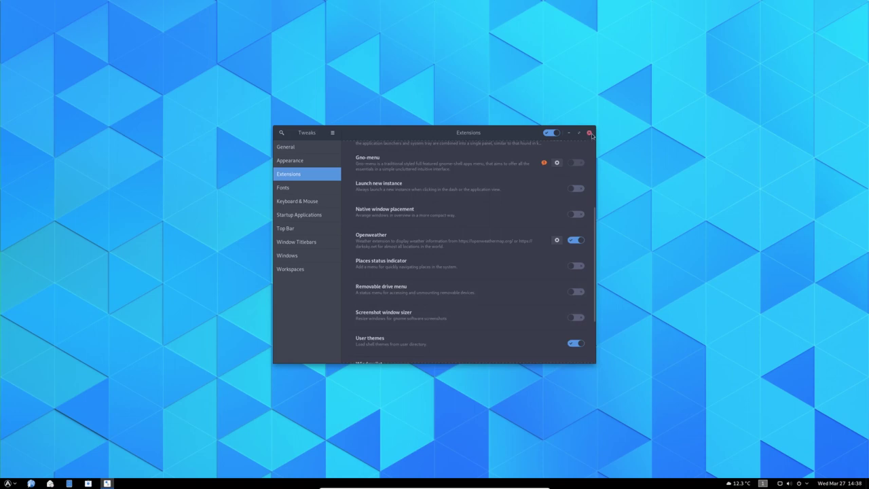
Set the Interface Text font to Noto Sans Regular in the Fonts settings
click(305, 191)
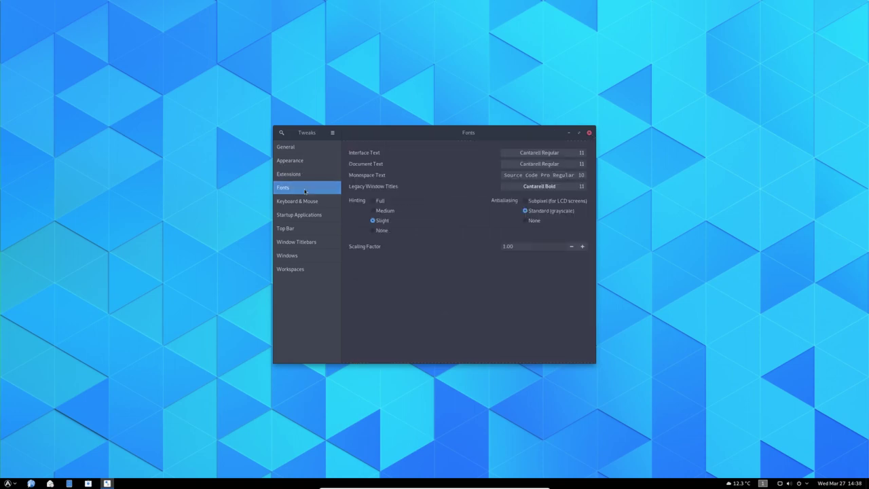
click(560, 155)
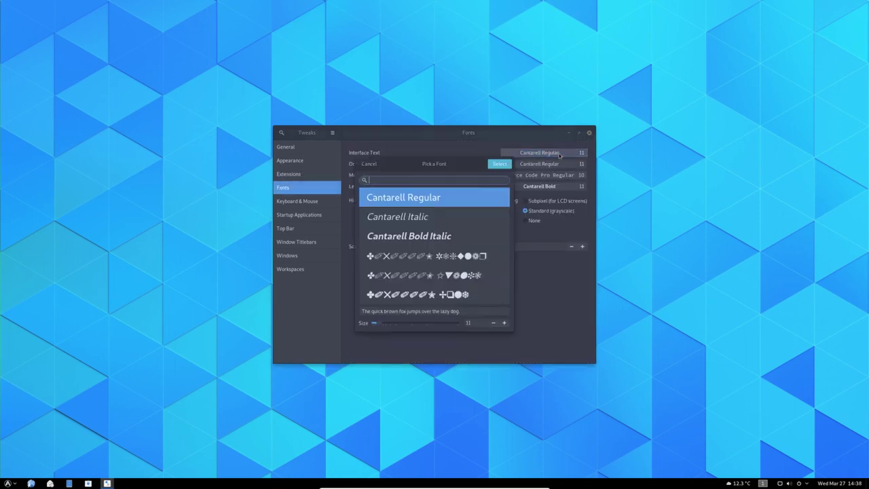
text(not)
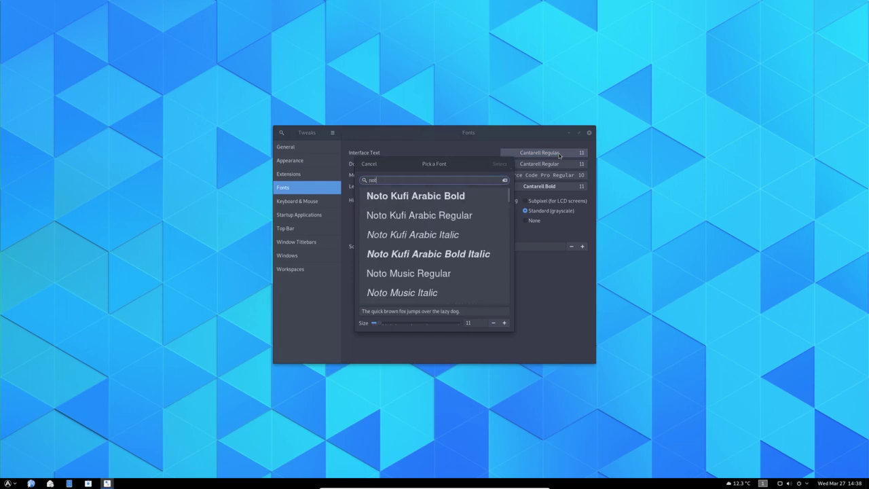
text(o sna)
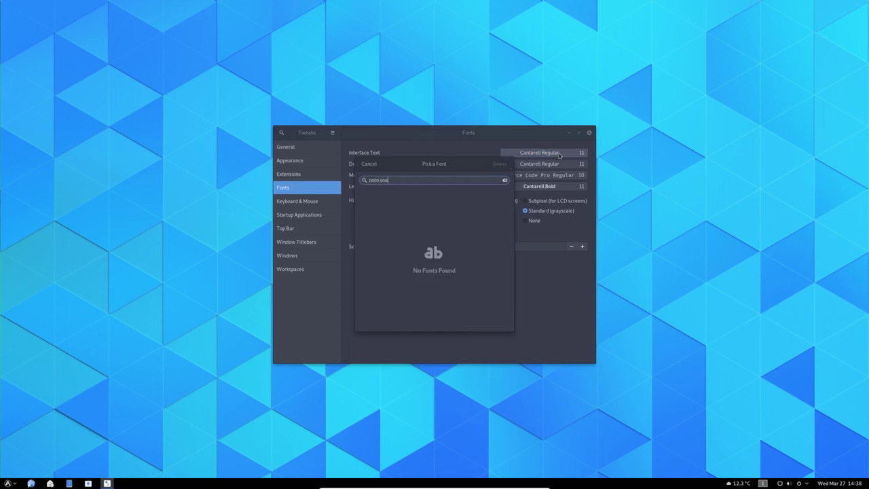
key(BackSpace)
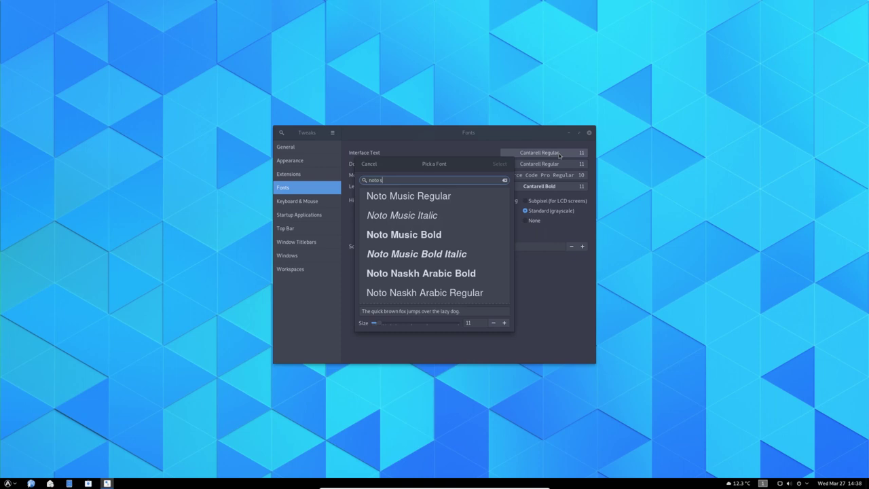
text(ans re)
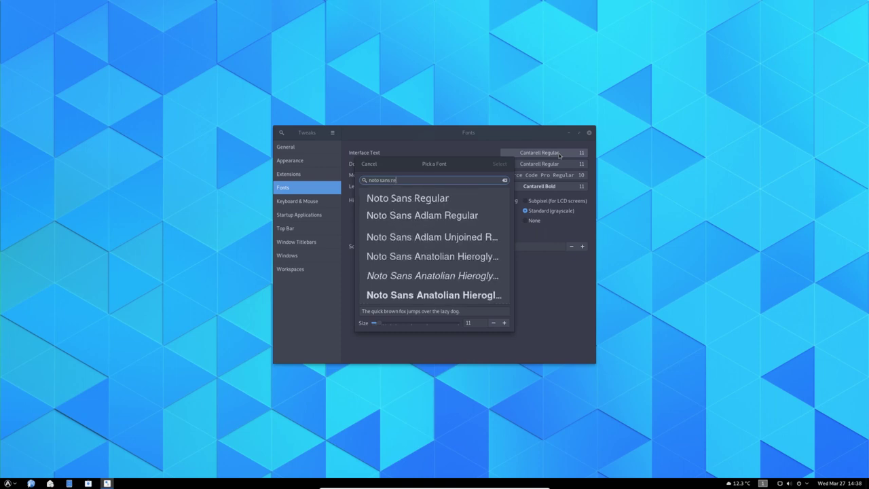
click(448, 203)
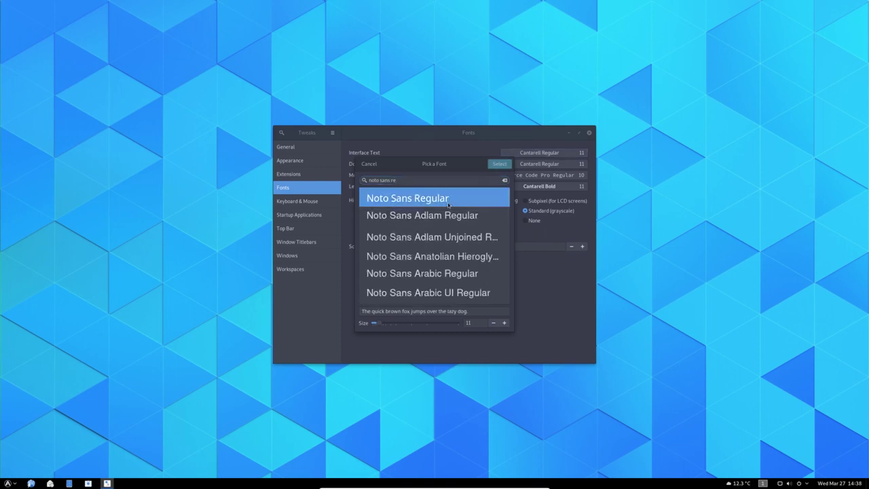
double_click(448, 202)
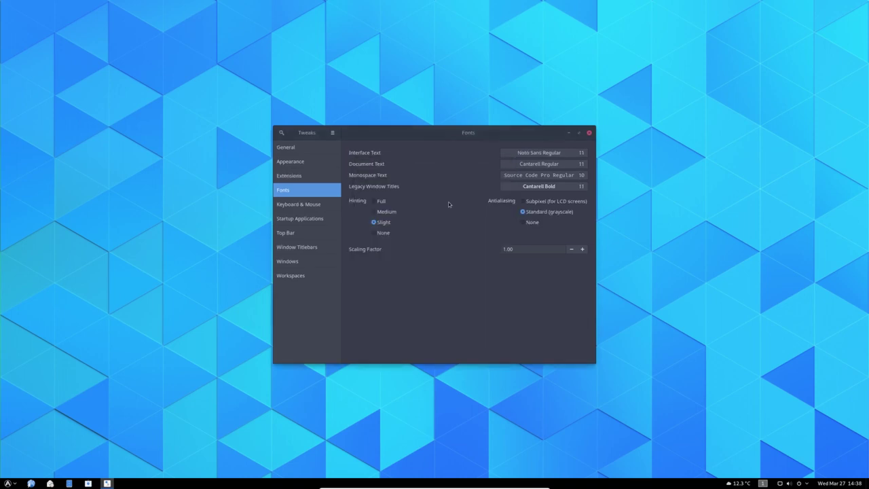
Set the Document Text font to Noto Sans Regular
click(525, 167)
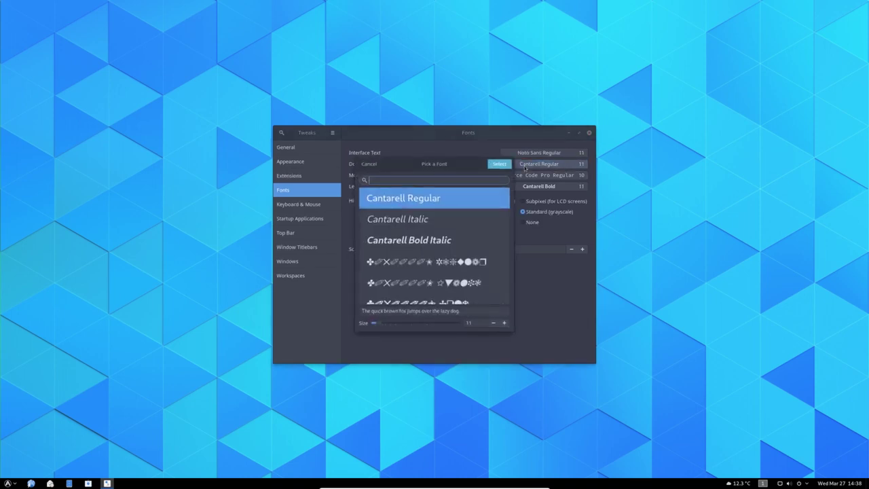
text(not)
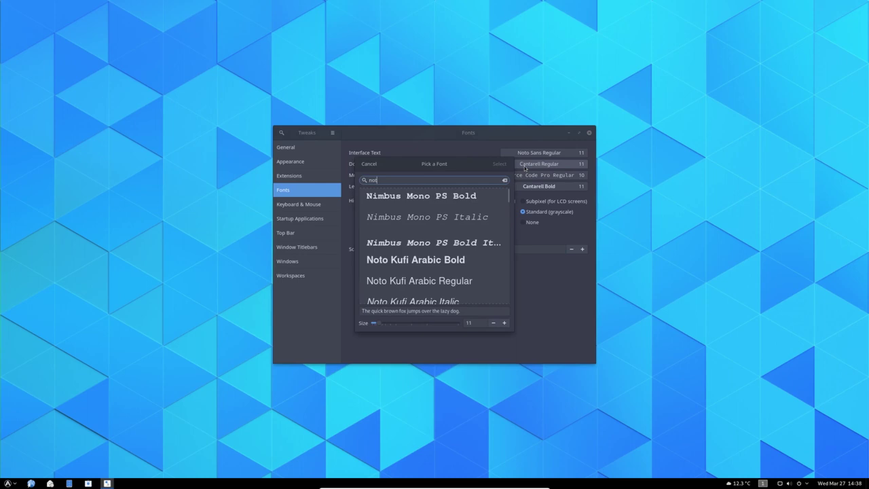
text(a)
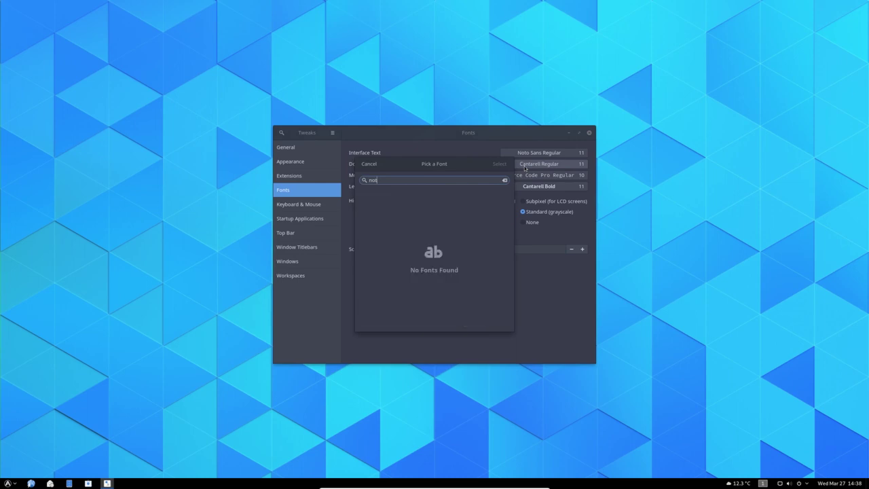
text(o sans)
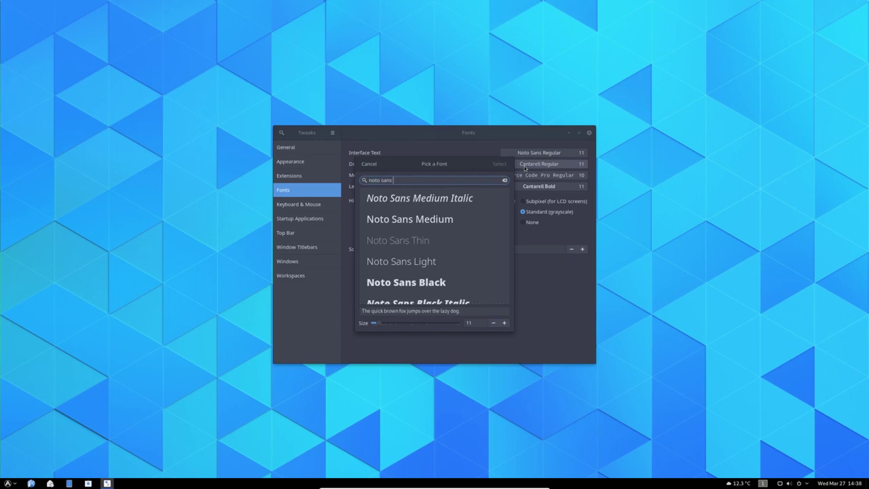
text( regu)
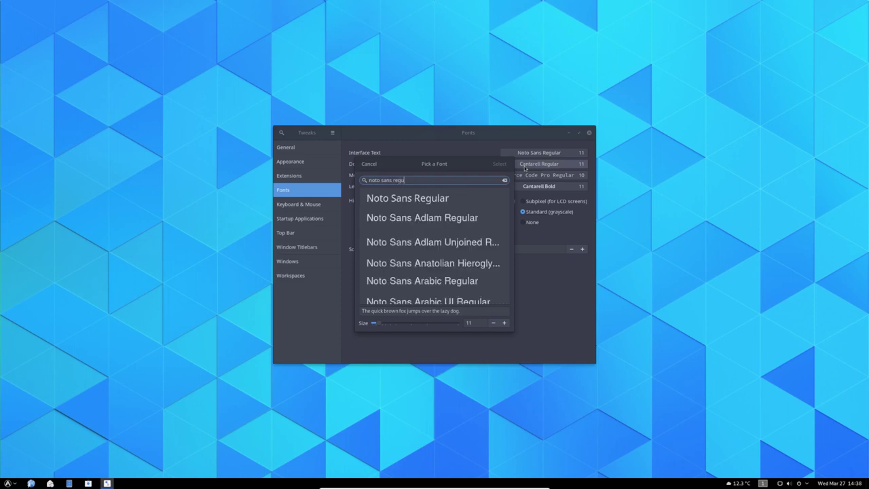
click(450, 199)
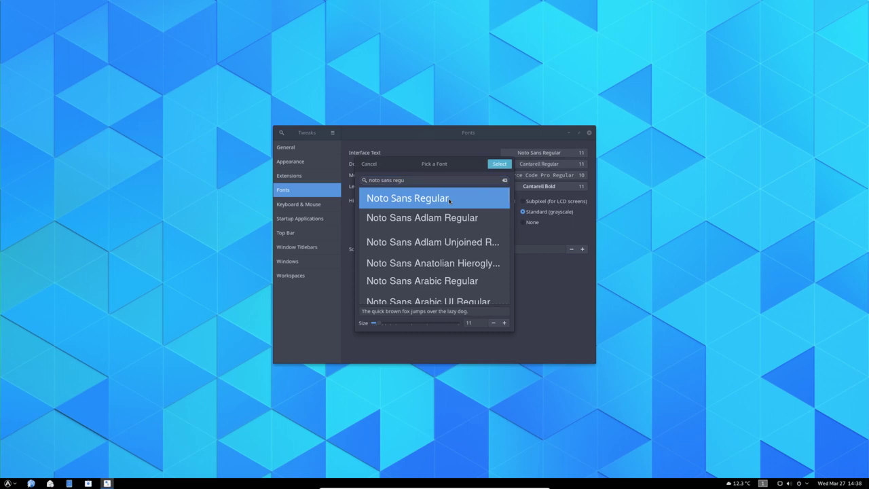
double_click(449, 199)
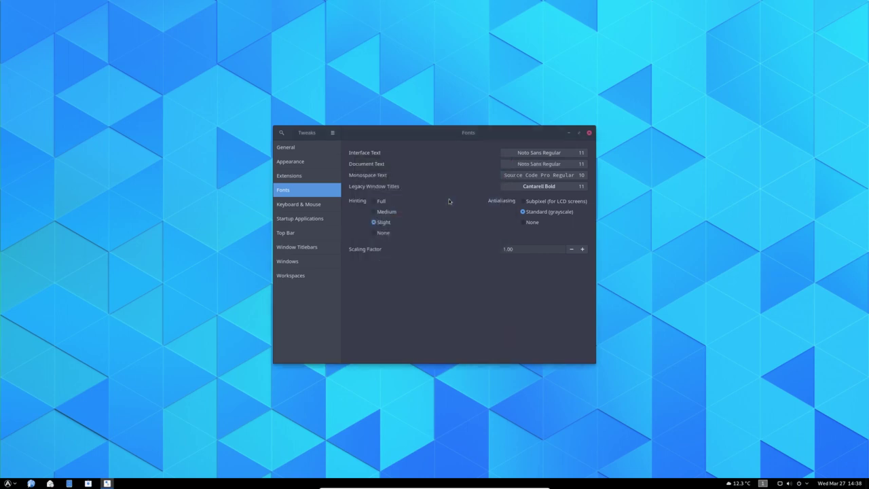
Set the Legacy Window Titles font to Noto Sans Regular
click(539, 188)
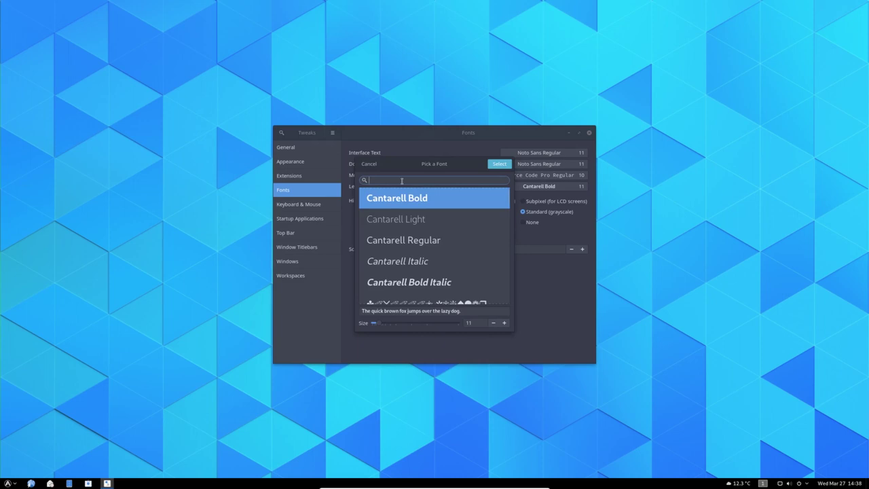
text(notol)
key(BackSpace)
text(sans)
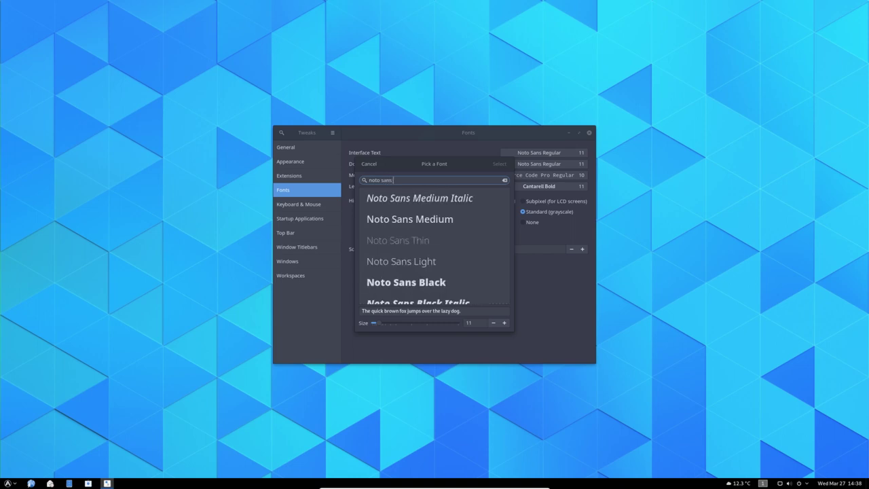
text( reg)
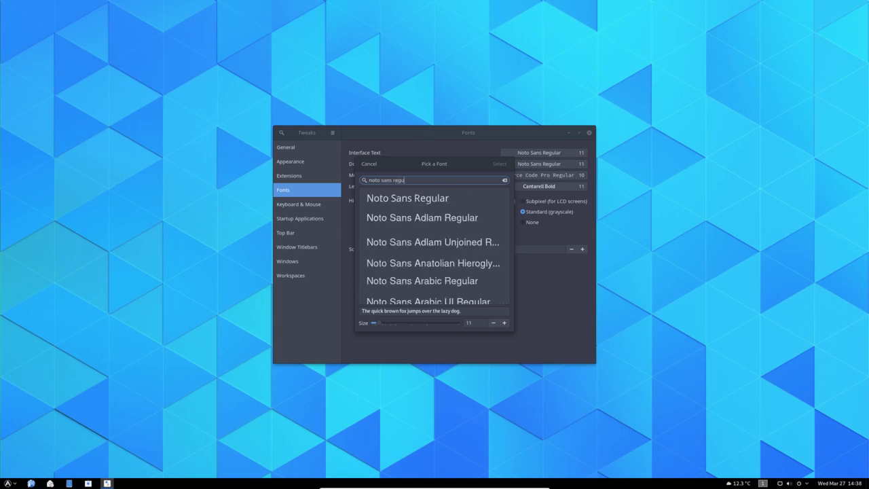
text(u)
click(447, 203)
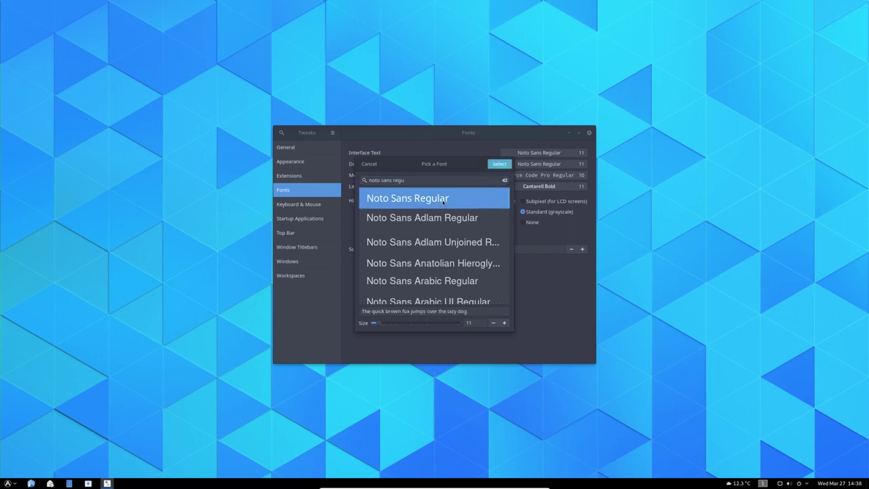
double_click(445, 202)
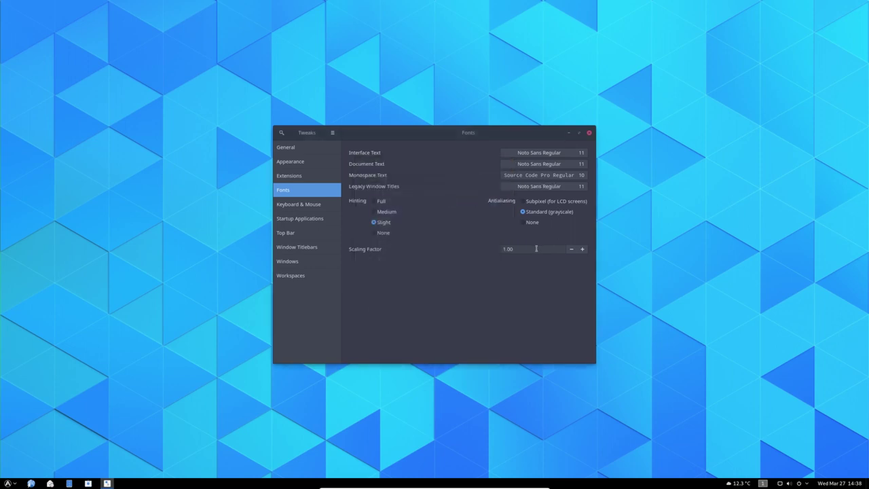
Try the different font hinting options and set hinting to Medium
click(377, 203)
click(377, 211)
click(377, 224)
click(377, 232)
click(379, 212)
Try a font scaling factor of 1.04 and restore it to 1.00
click(582, 250)
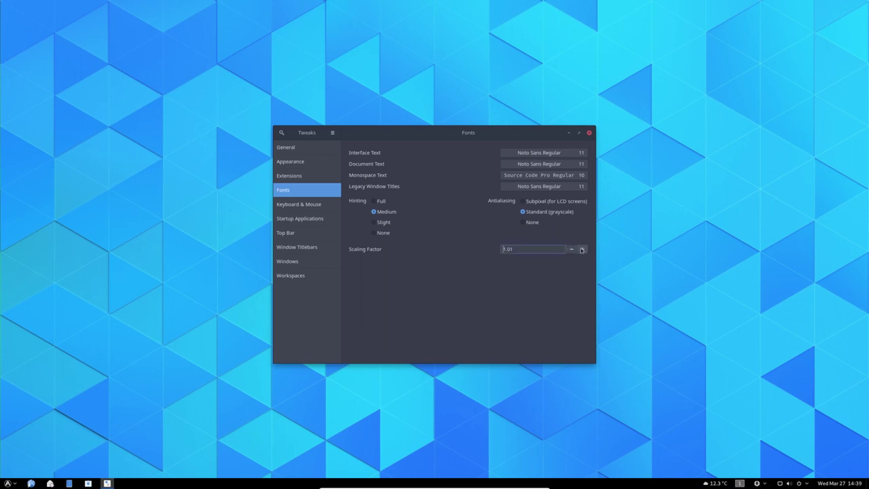
click(582, 249)
click(582, 249)
click(582, 249)
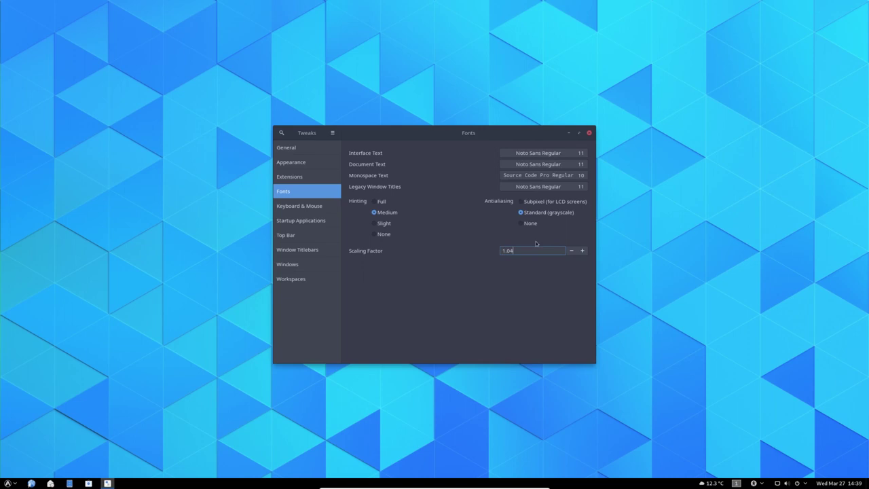
text(0)
key(Return)
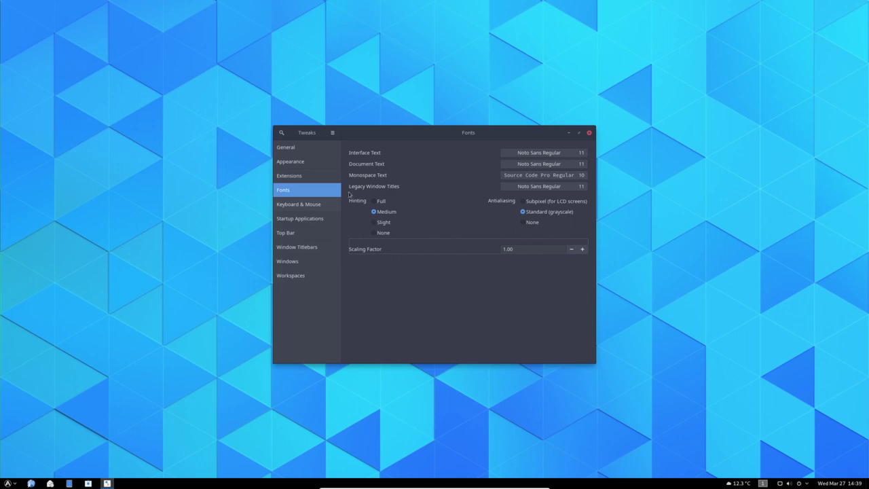
Close Tweaks, then check the Arc Menu by opening and closing it several times and viewing its System Tools category
click(590, 133)
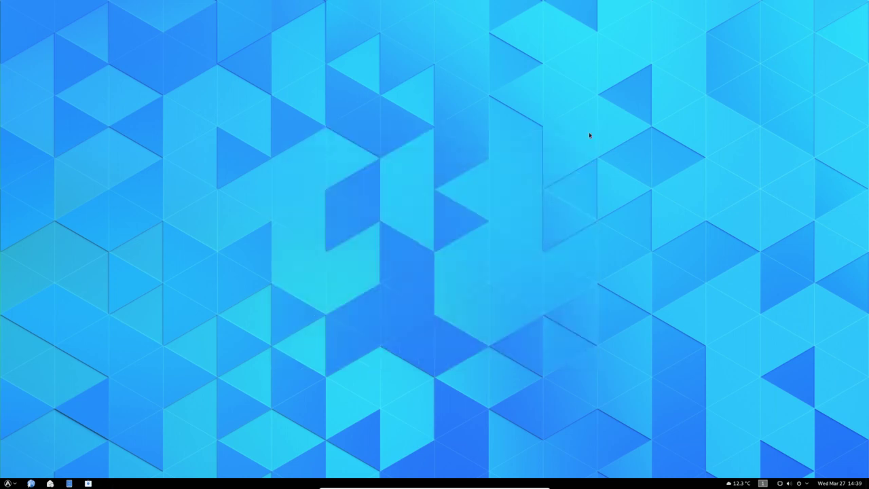
click(10, 484)
click(232, 400)
key(super)
key(super)
key(super)
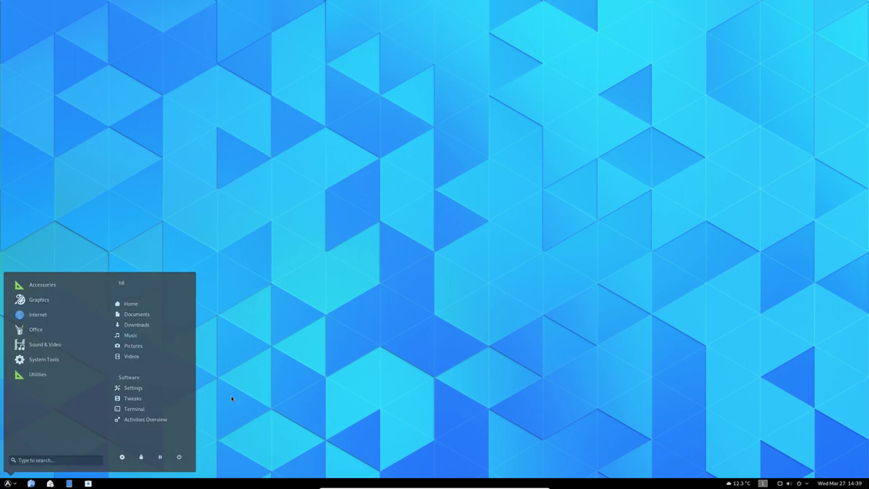
key(super)
key(super)
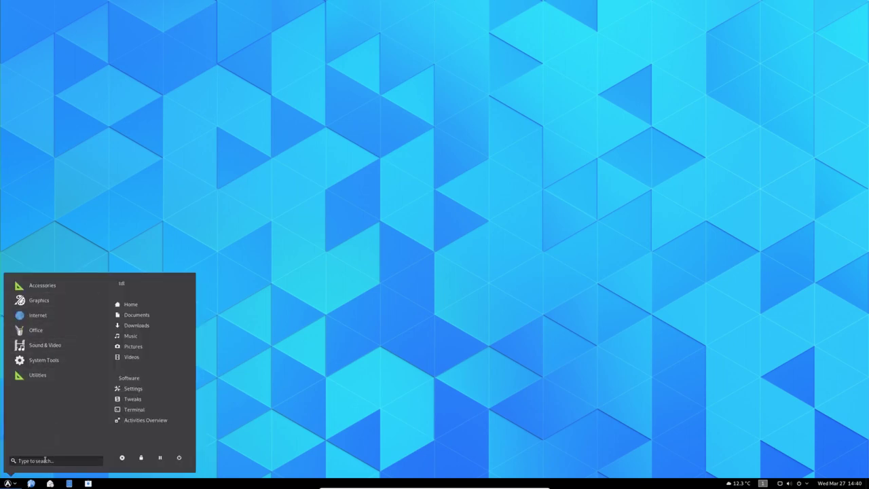
click(59, 363)
key(Escape)
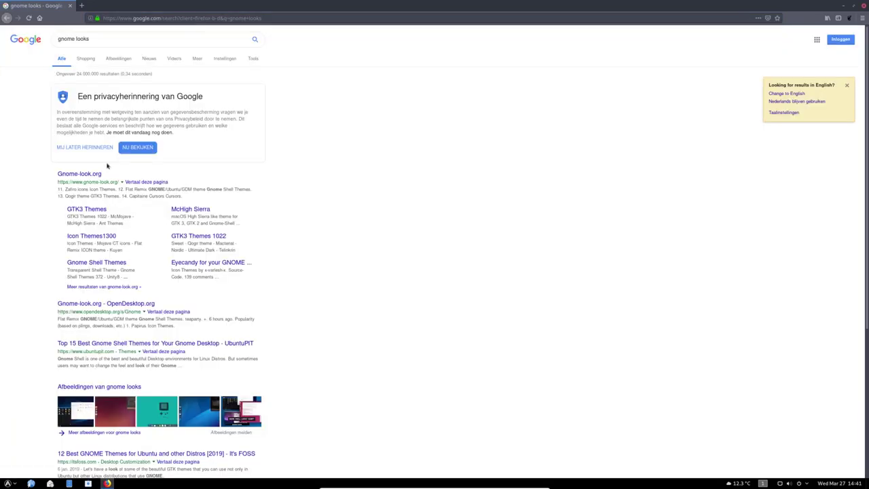
Open Gnome-look.org from the Google results and browse its Icon Themes category
click(83, 176)
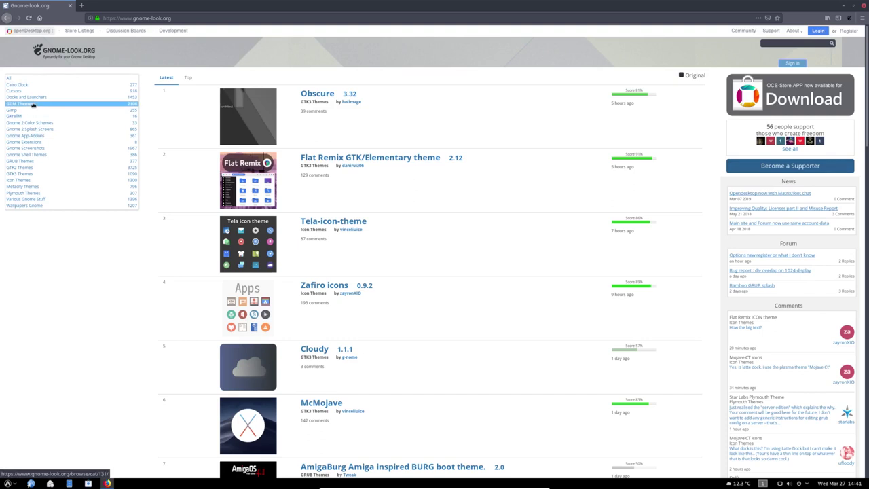
click(27, 181)
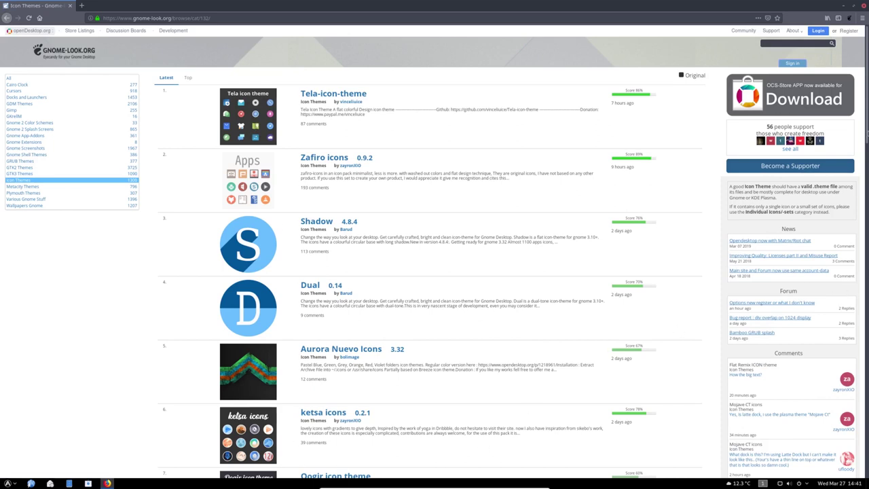
scroll(435, 251, down, 5)
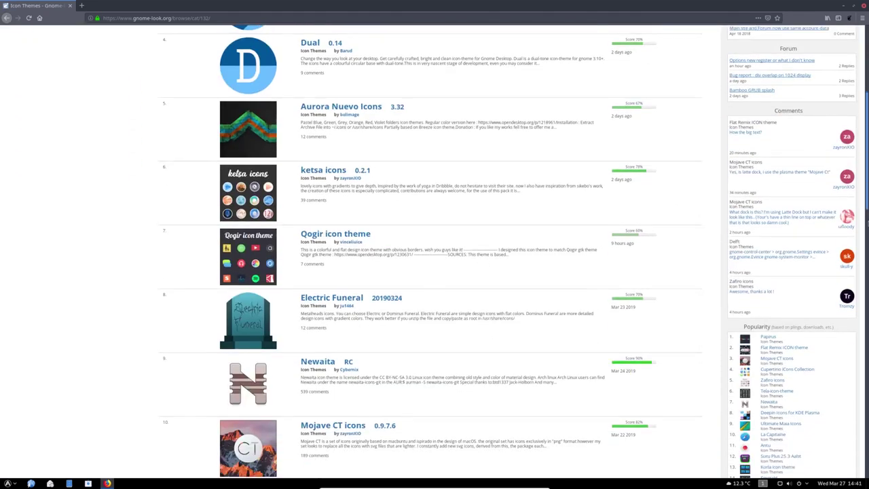
scroll(860, 64, up, 6)
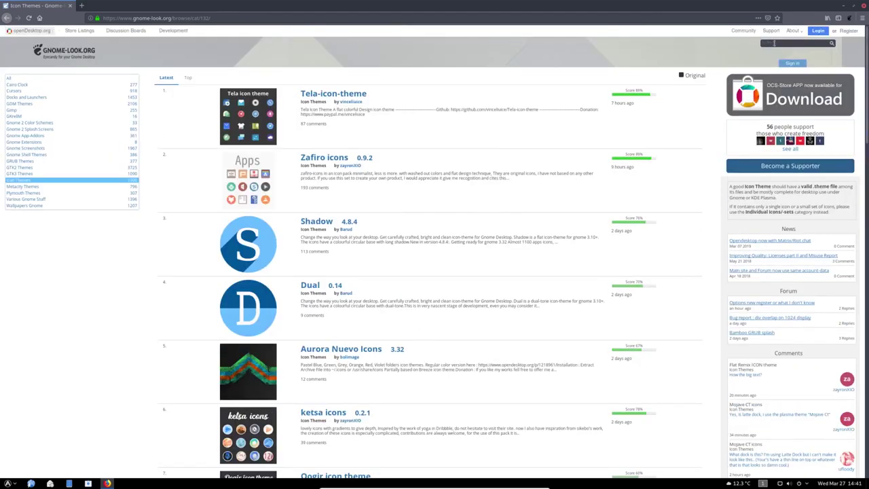
Search Gnome-look.org for "numix" and look through the first two pages of results
key(Return)
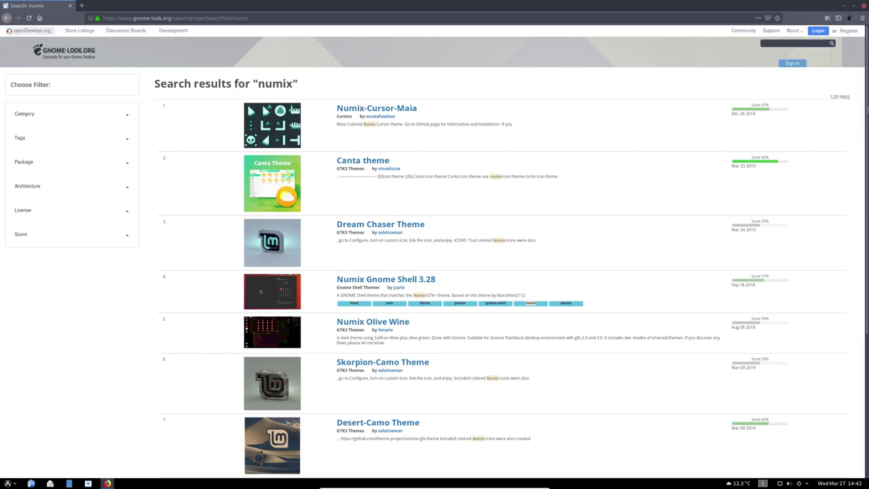
scroll(434, 251, down, 5)
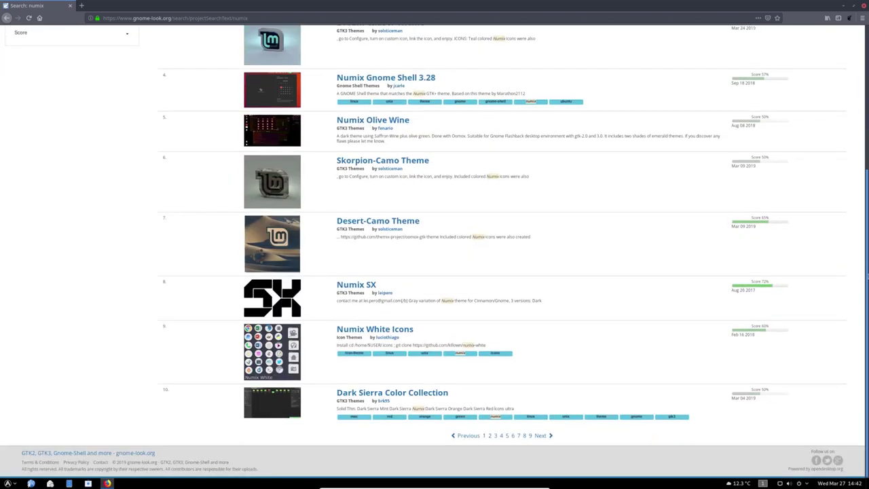
click(541, 436)
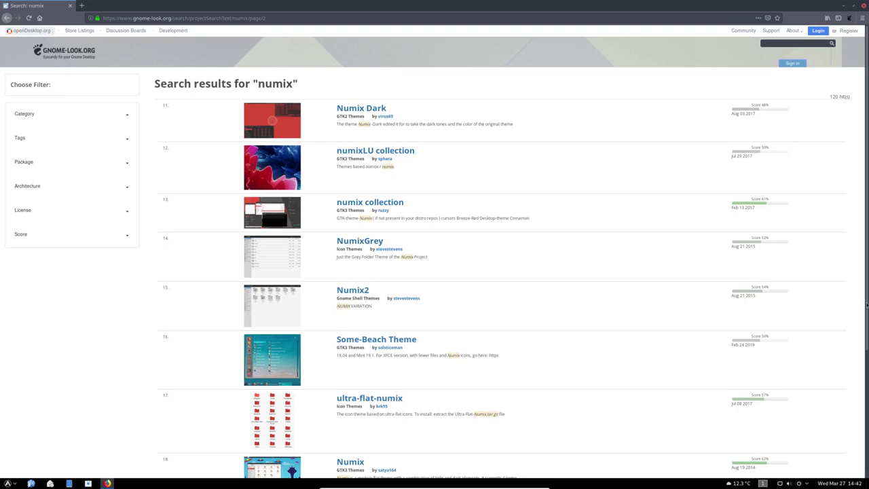
scroll(866, 305, down, 4)
scroll(866, 305, down, 1)
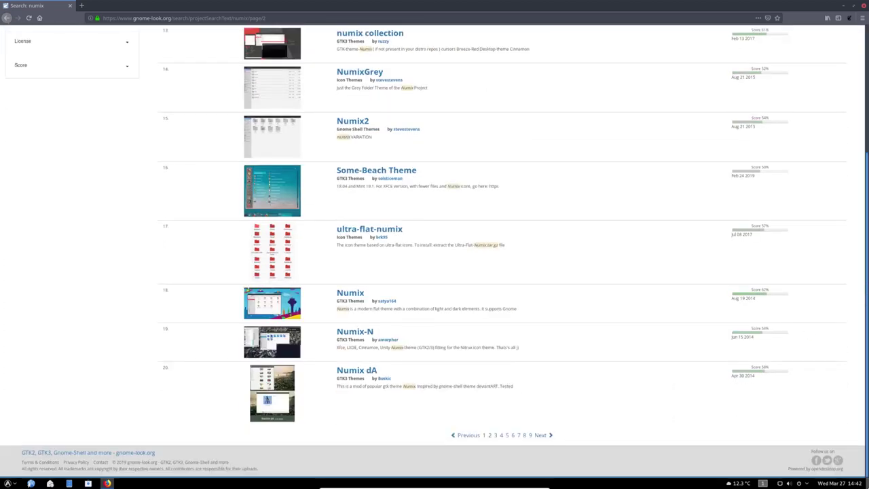
Try to download the 171136-NumixGrey.7z file from the NumixGrey icon theme page, and return to the search results
scroll(851, 265, up, 5)
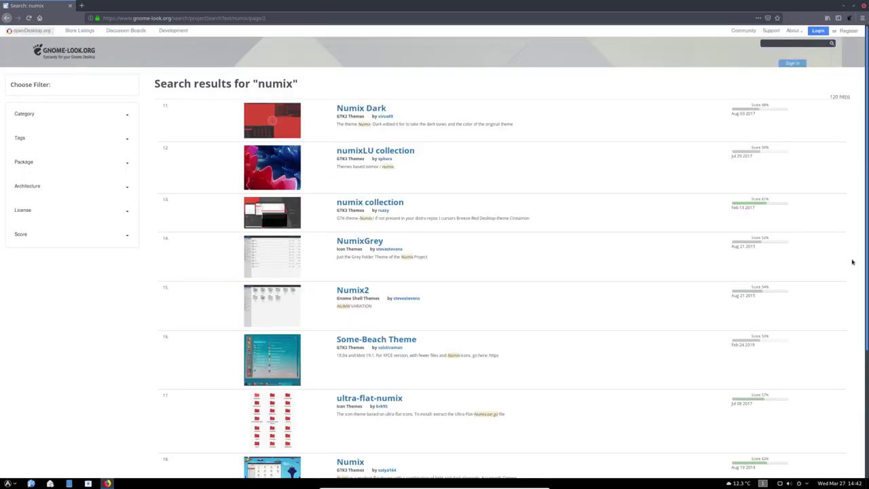
click(370, 242)
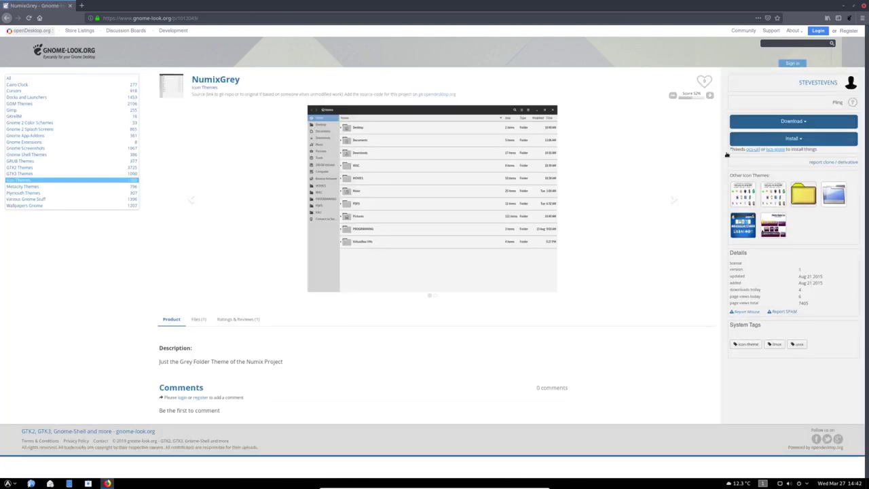
click(777, 122)
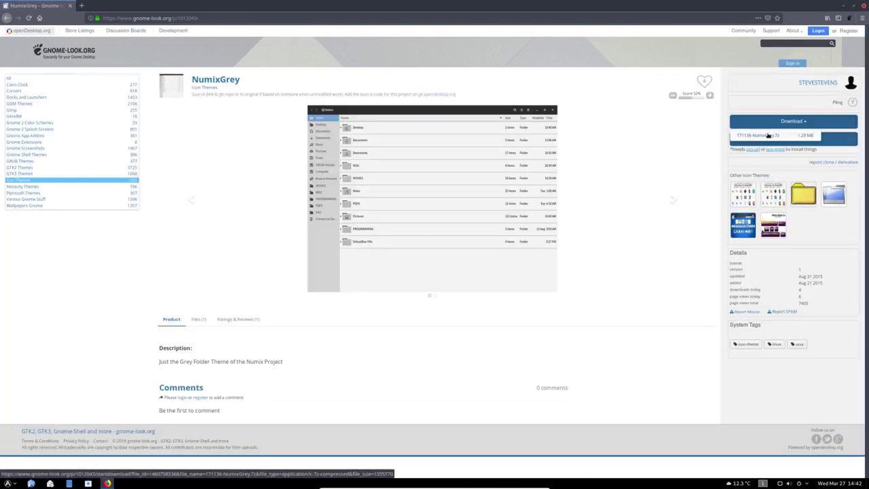
click(768, 135)
click(419, 253)
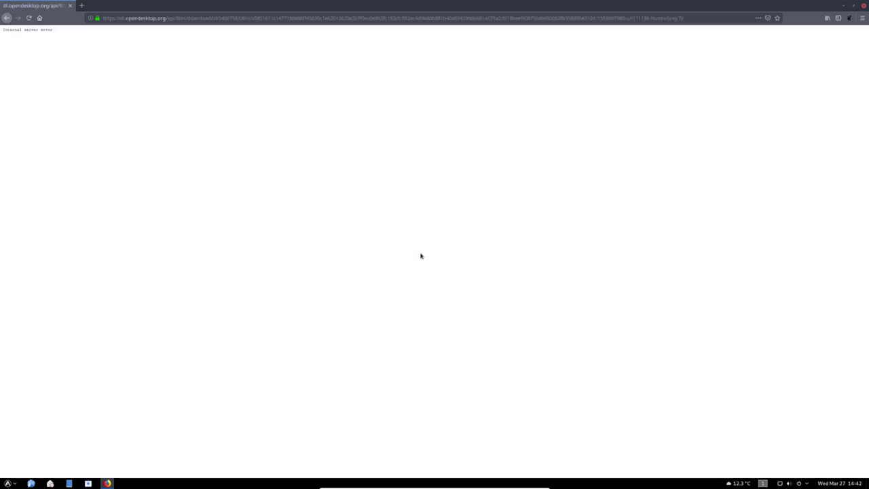
click(7, 18)
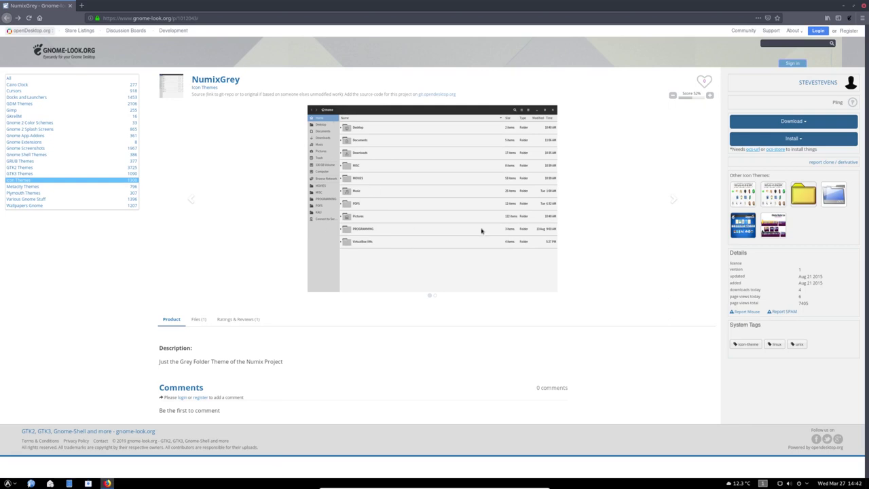
click(6, 18)
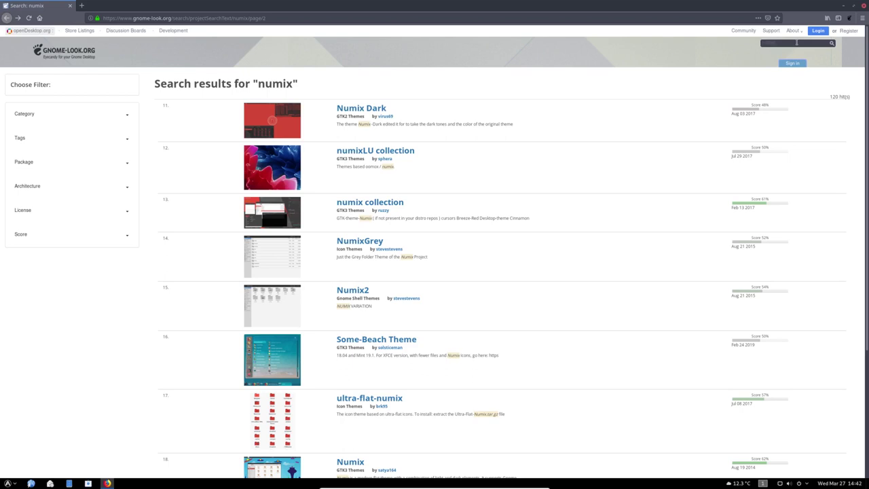
Search Gnome-look.org for "numix circle" and look through the first two pages of results
key(Return)
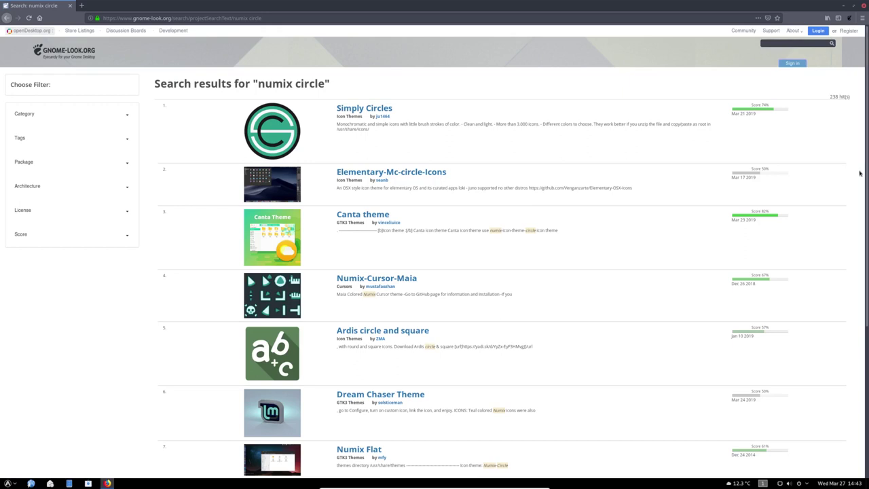
scroll(452, 186, down, 1)
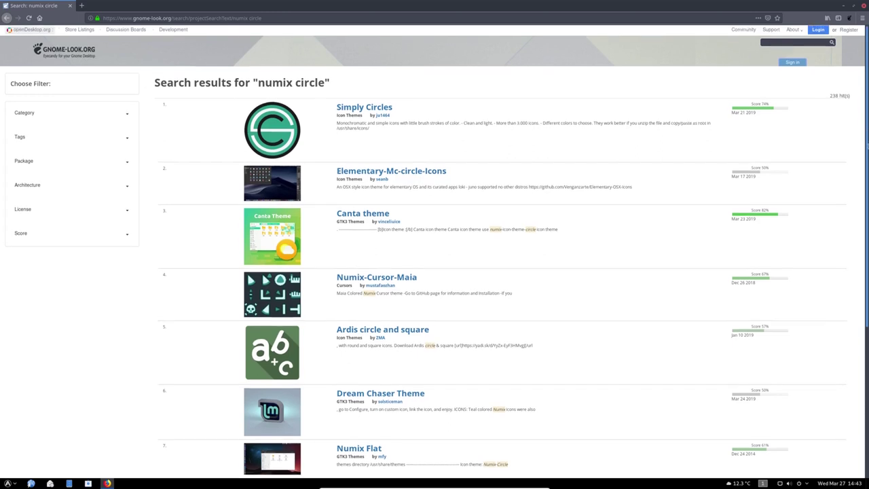
scroll(452, 186, down, 5)
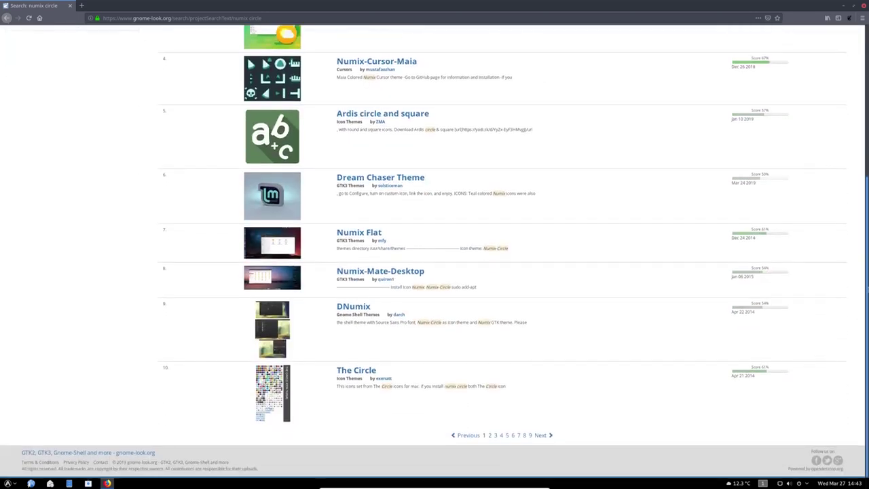
click(540, 436)
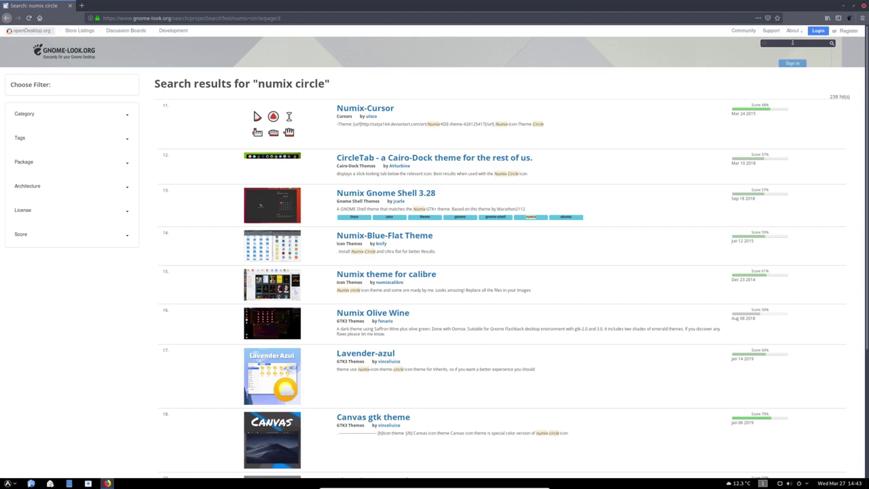
Search Gnome-look.org for "circle" and look through the first five pages of results for a suitable icon theme
key(Return)
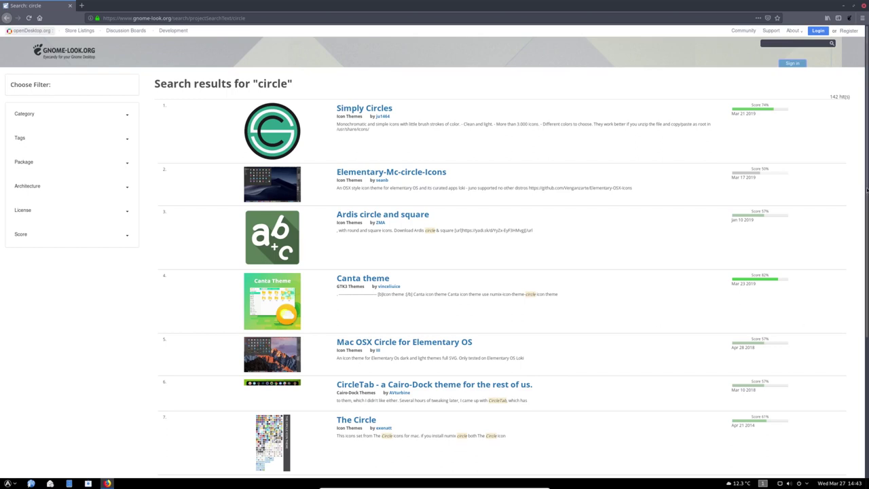
scroll(867, 191, down, 5)
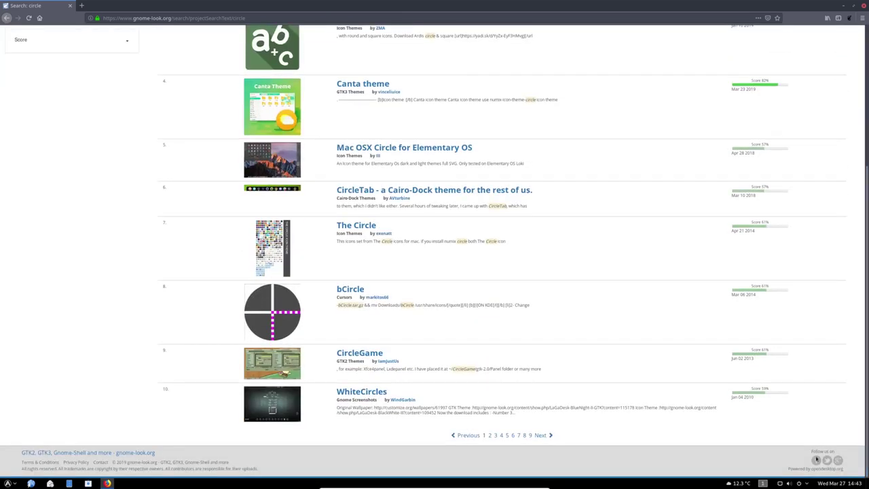
click(540, 436)
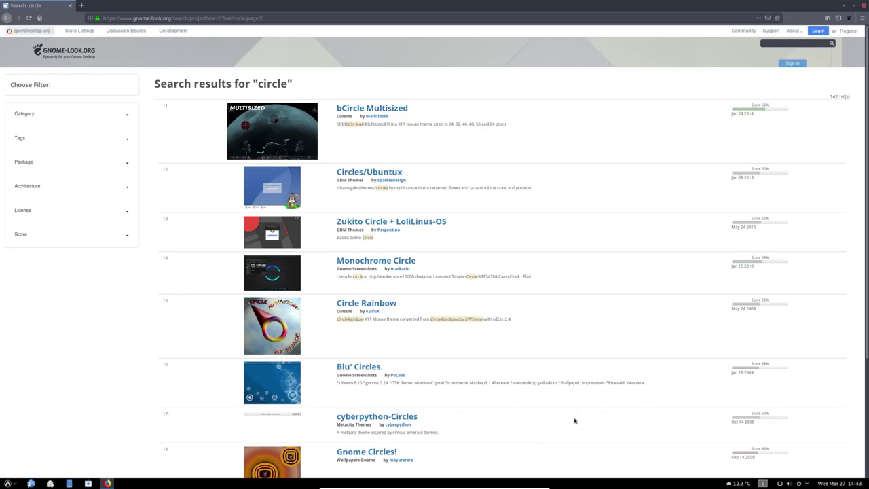
scroll(813, 441, down, 5)
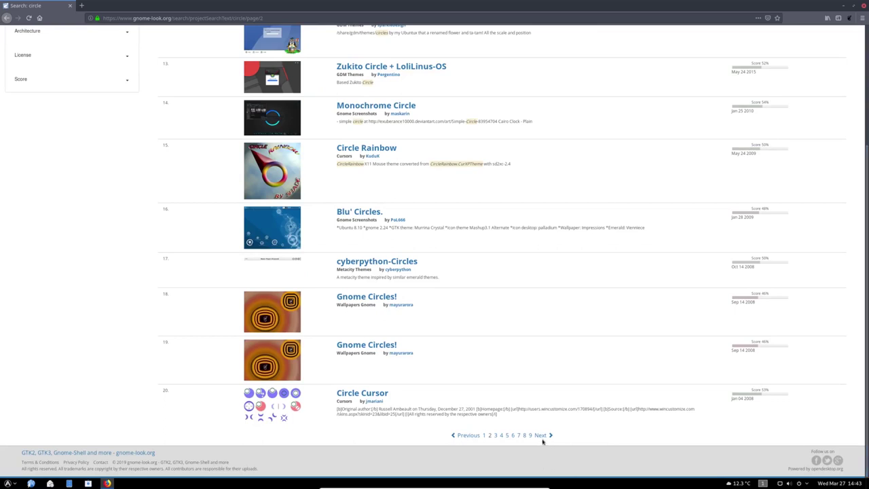
click(542, 436)
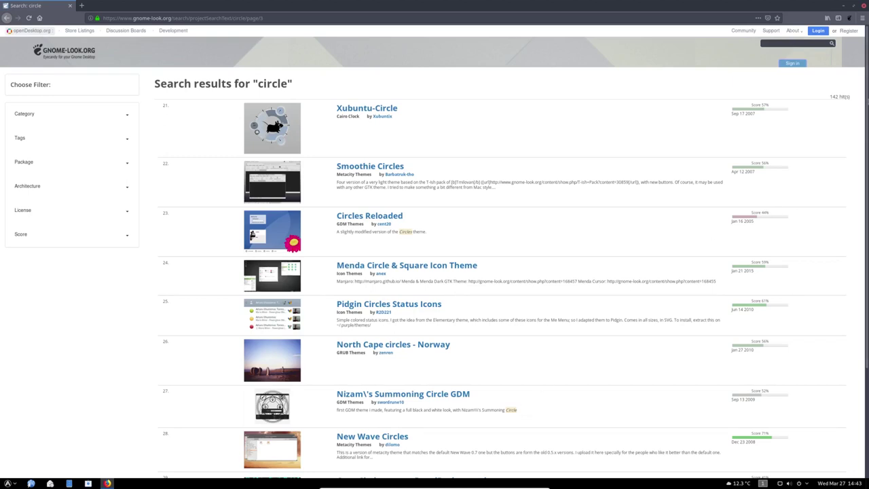
scroll(867, 313, down, 3)
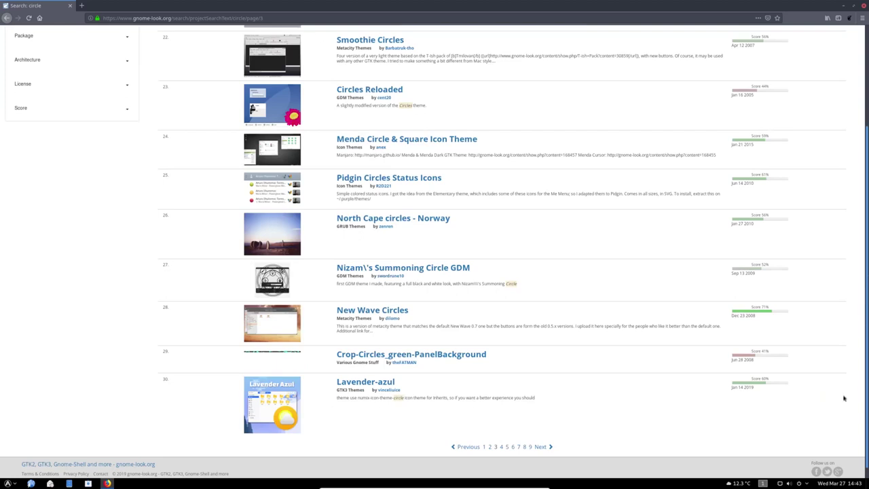
scroll(846, 398, down, 1)
click(541, 436)
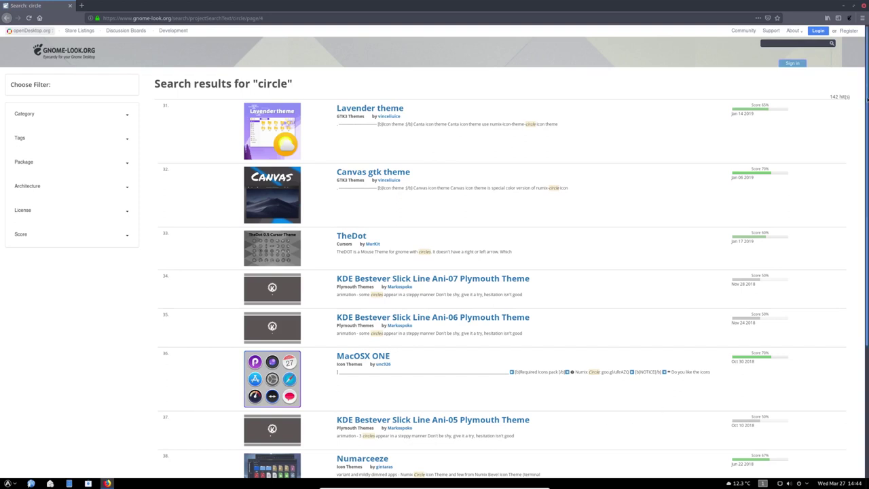
scroll(860, 283, down, 4)
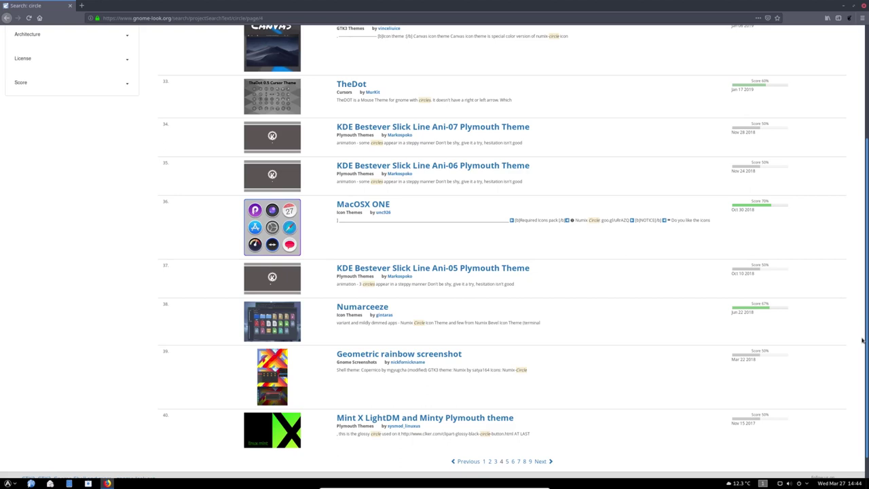
scroll(863, 340, down, 1)
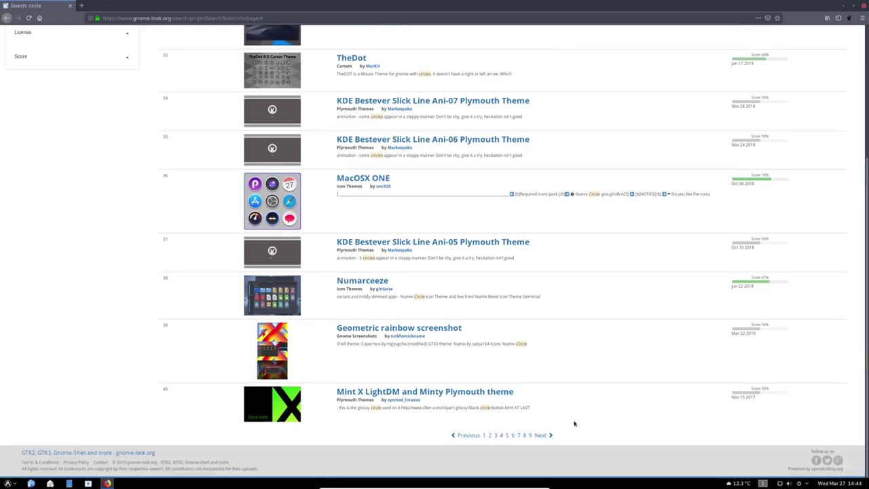
click(541, 435)
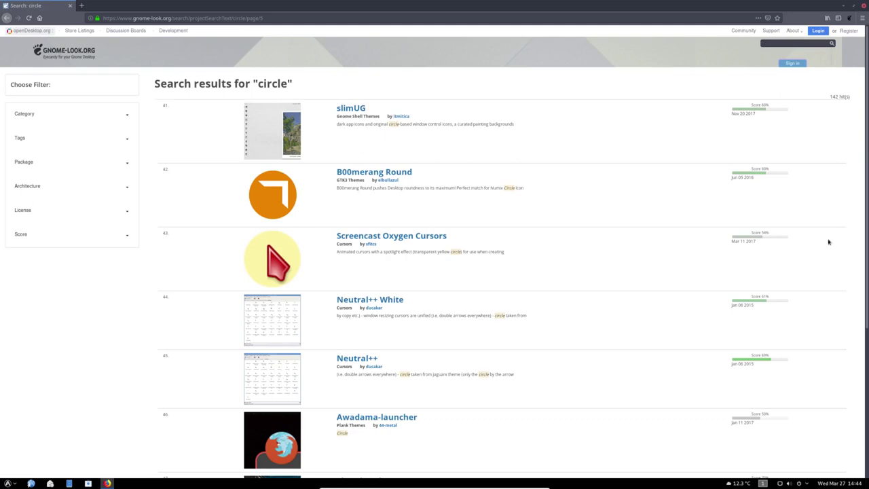
scroll(435, 251, down, 5)
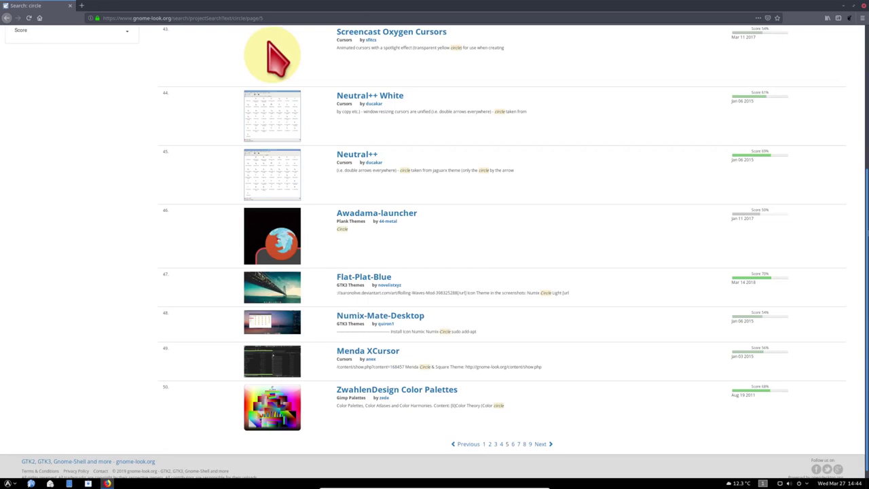
Search Gnome-look.org for "numix" again and filter the results to the Icon Themes category
scroll(793, 42, up, 5)
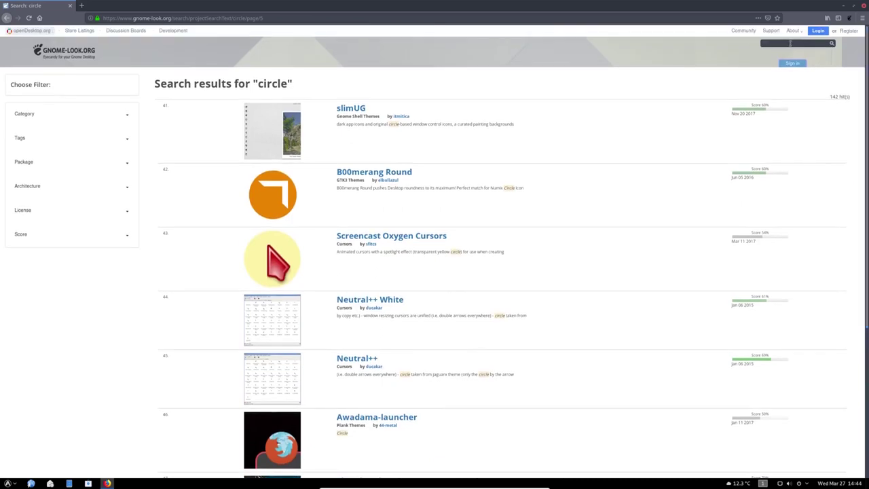
key(Return)
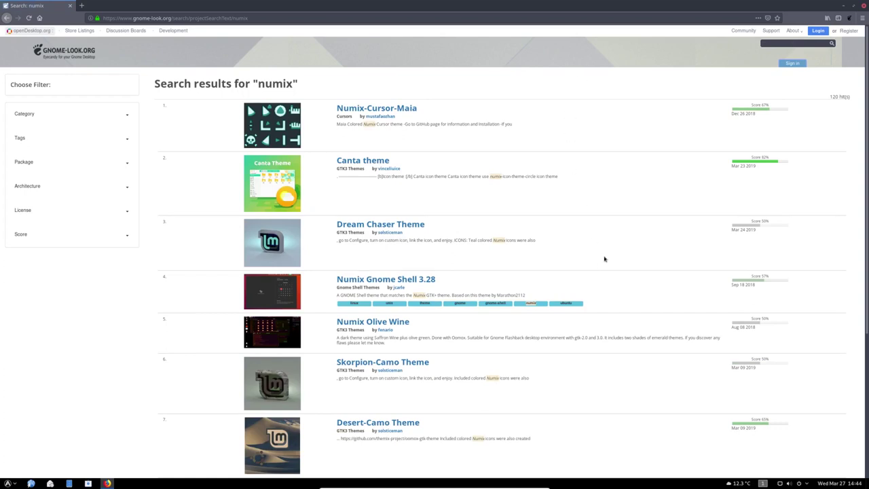
click(32, 115)
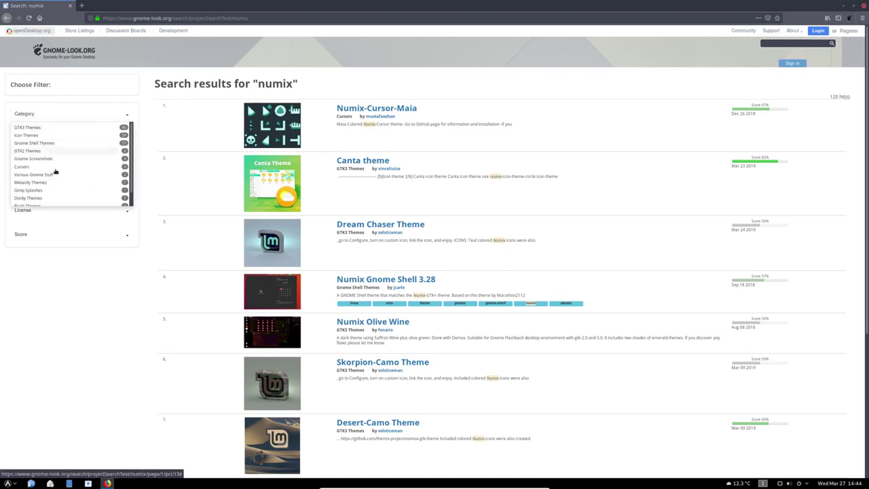
scroll(59, 177, down, 2)
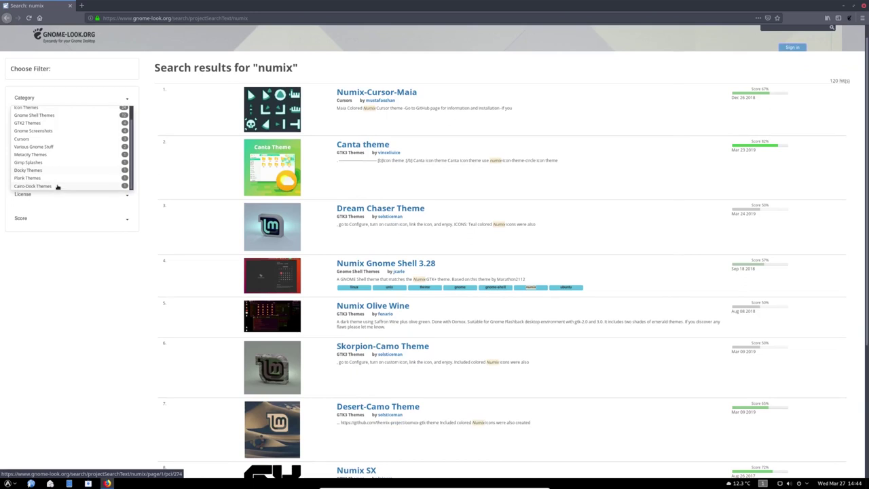
scroll(58, 181, down, 1)
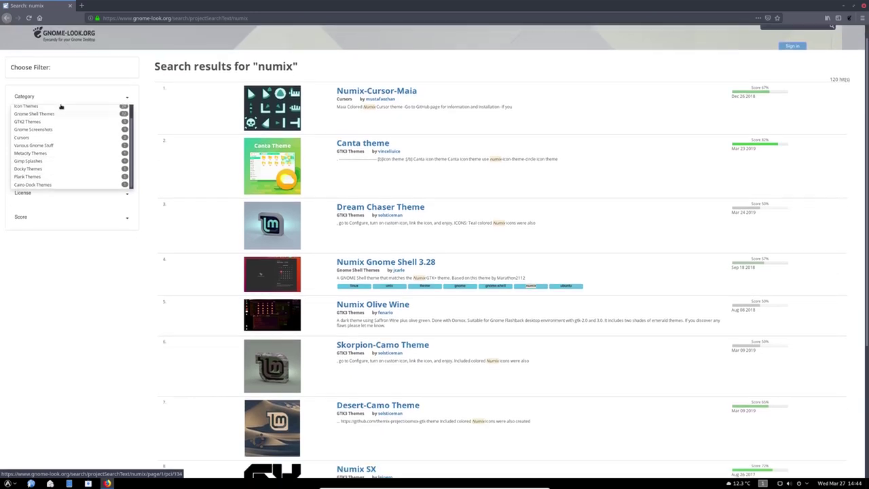
click(33, 107)
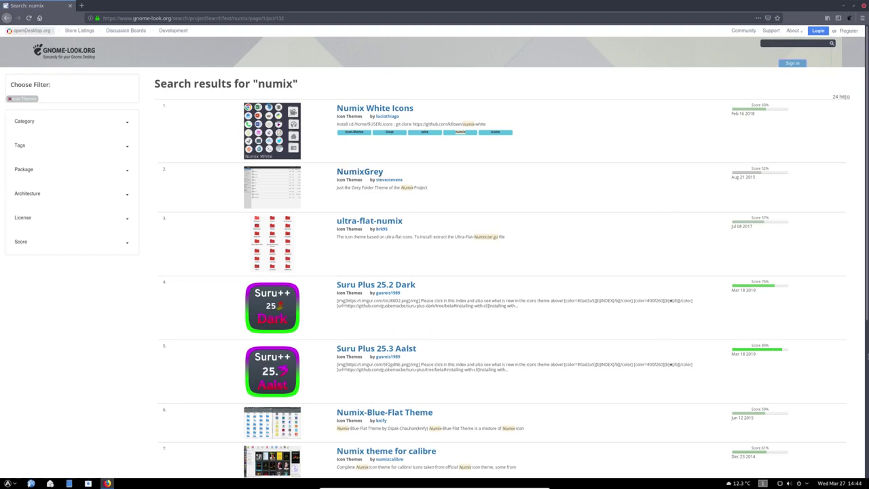
Open the Numix White Icons page from the filtered results, then download and save its master.tar.gz archive
scroll(867, 230, down, 5)
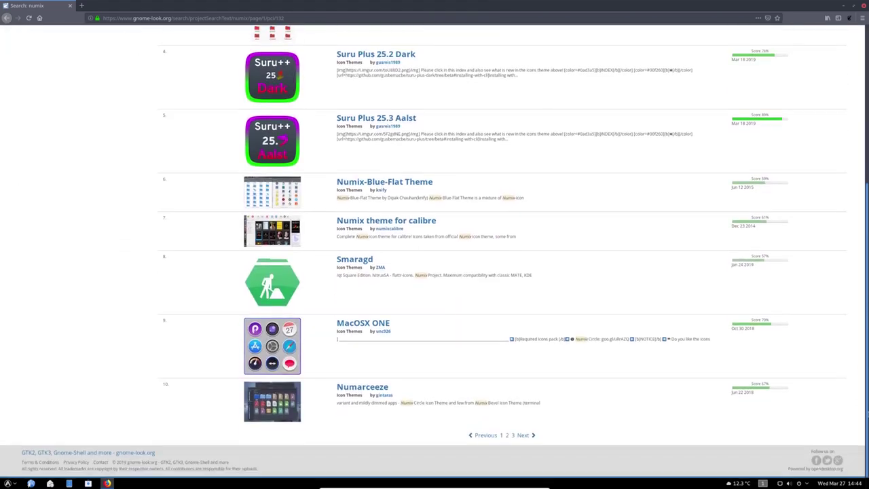
scroll(865, 146, up, 5)
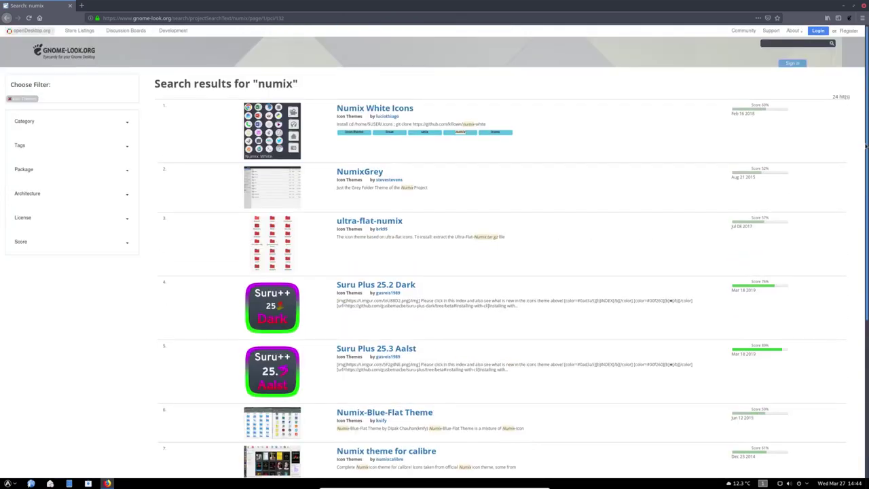
click(385, 110)
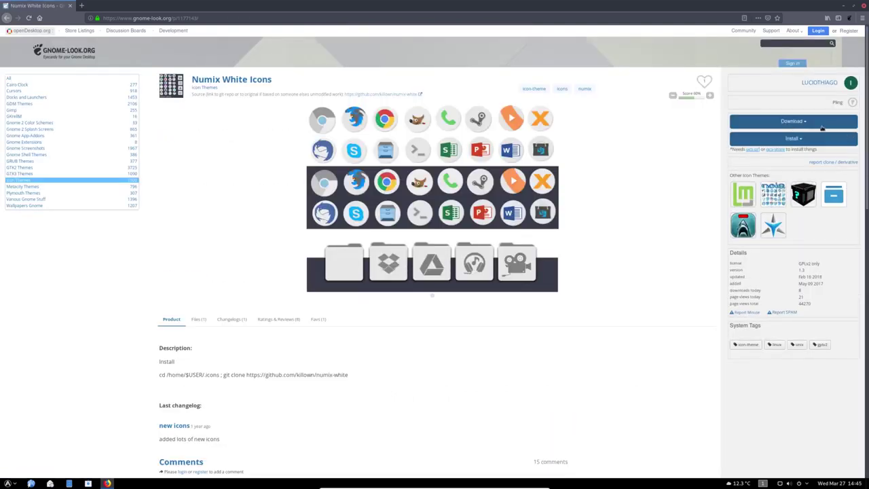
click(816, 123)
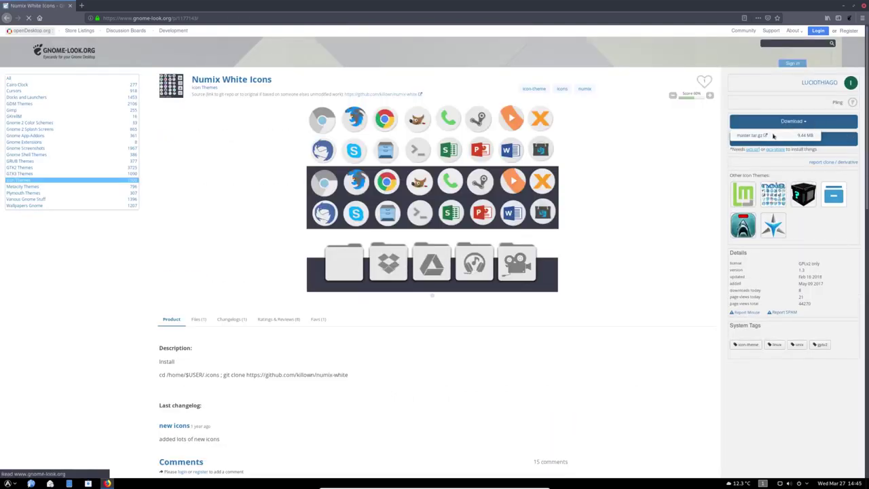
click(773, 136)
click(434, 254)
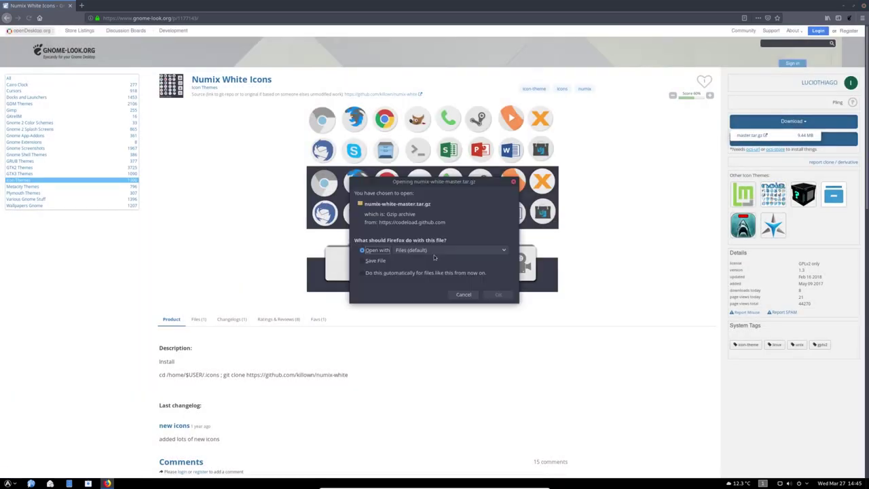
click(387, 261)
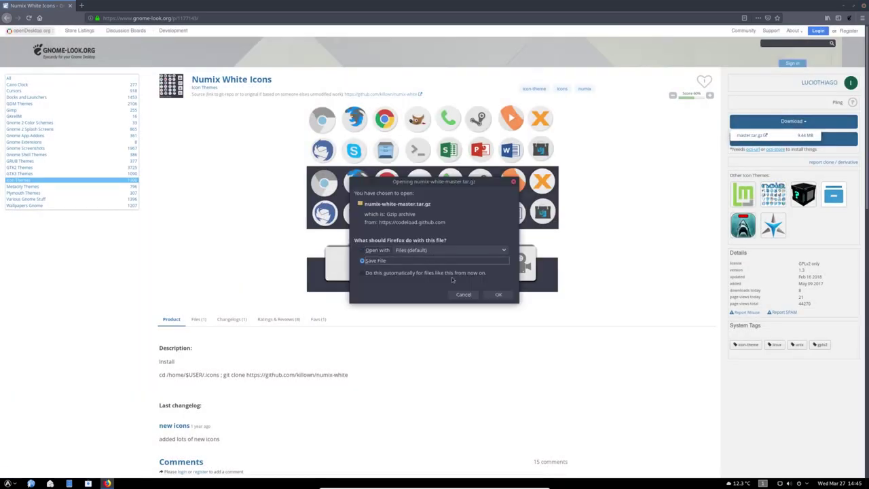
click(500, 295)
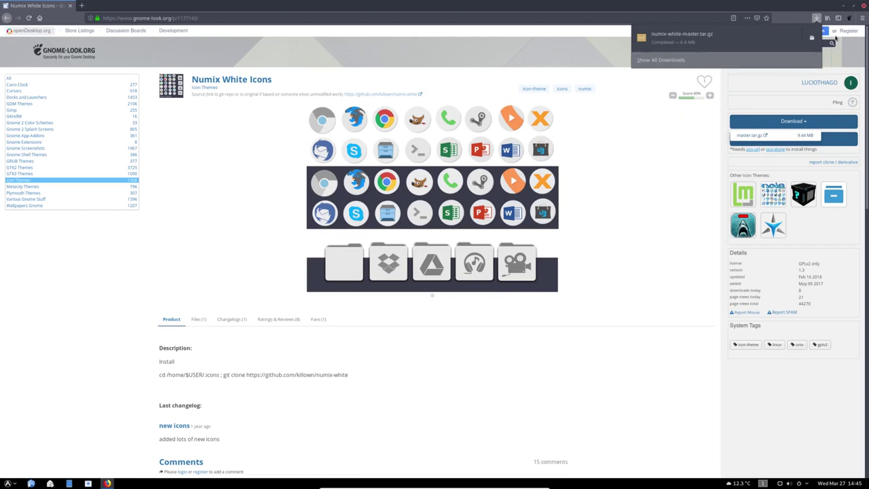
click(817, 18)
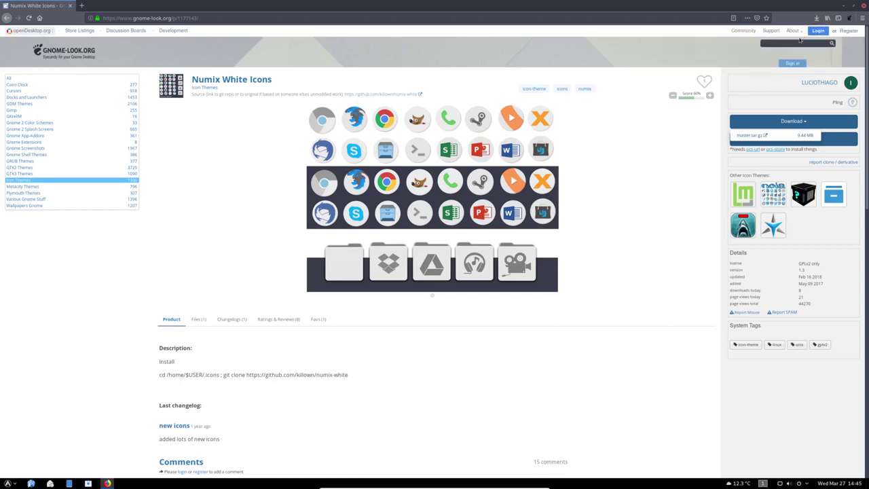
Search Gnome-look.org for "papirus" and open the Papirus Dark Grey icon theme page
click(788, 43)
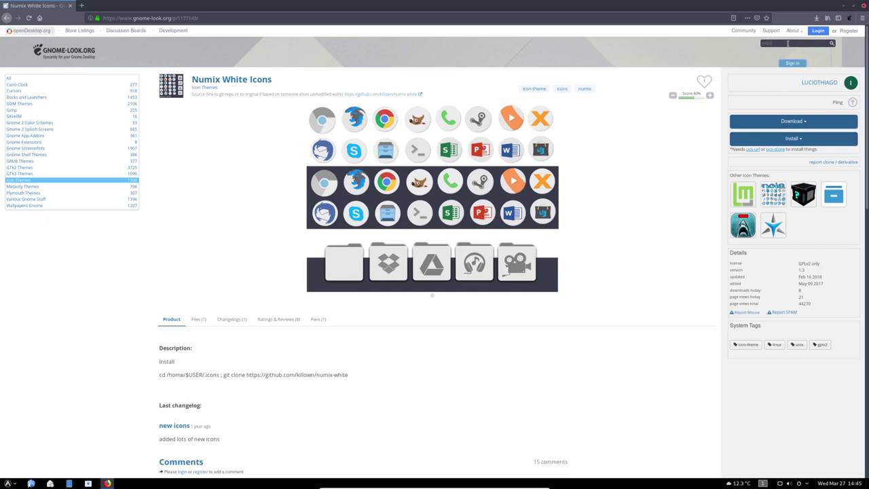
key(Return)
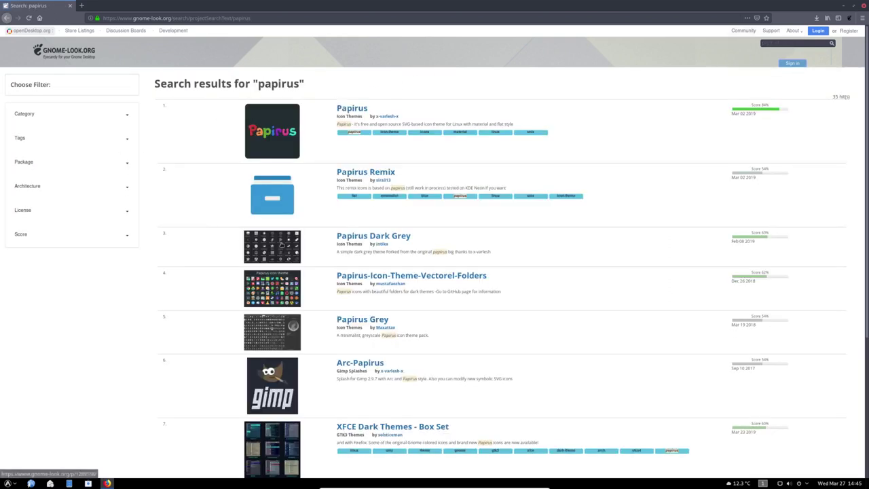
click(377, 237)
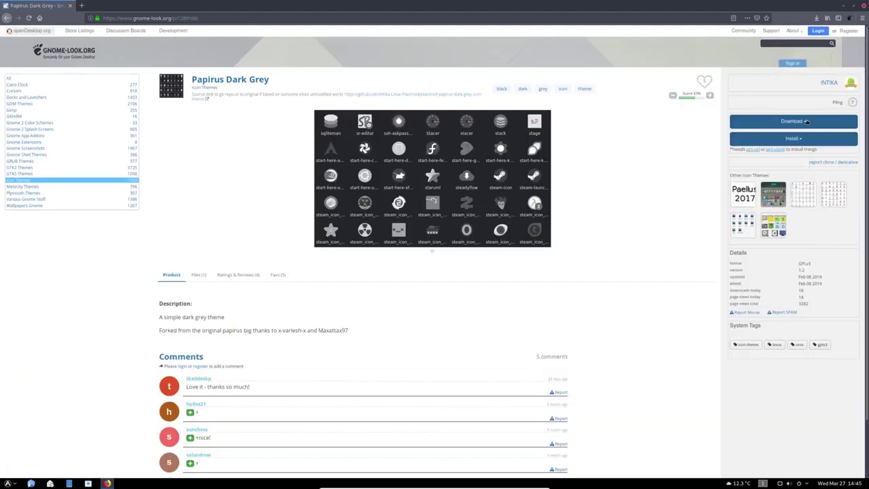
Download the Papirus-Dark-Grey.tar.gz archive and save the file
click(806, 121)
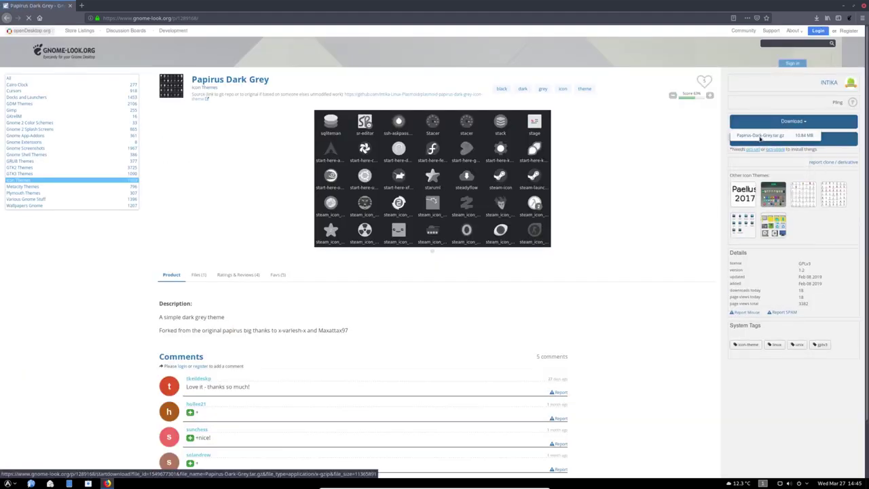
click(760, 136)
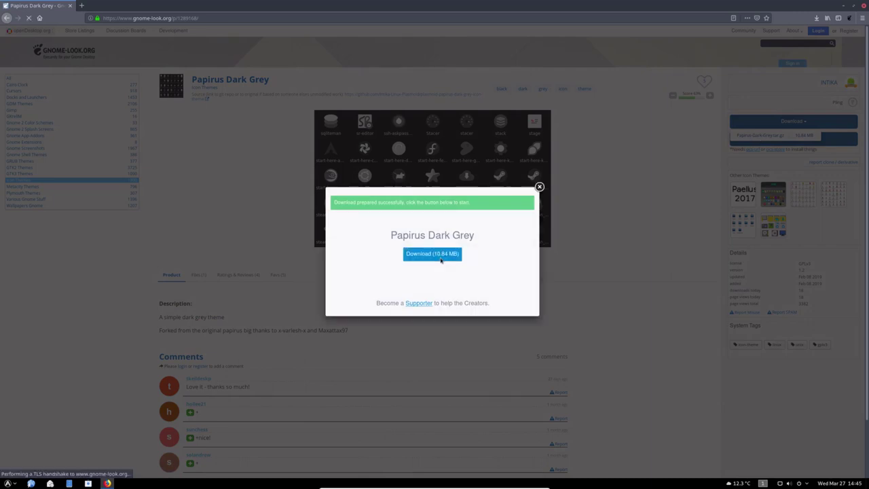
click(440, 259)
click(509, 299)
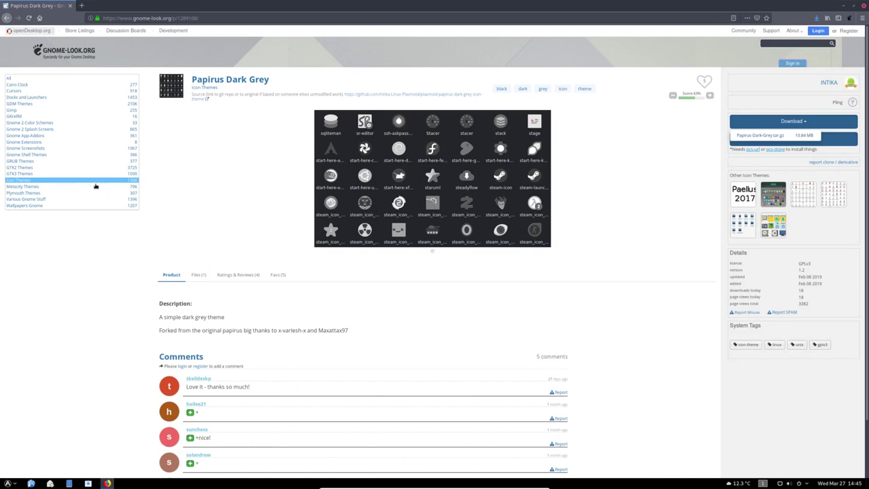
Browse to the Cursors category, search for "white" and filter the results to the Cursors category
click(72, 189)
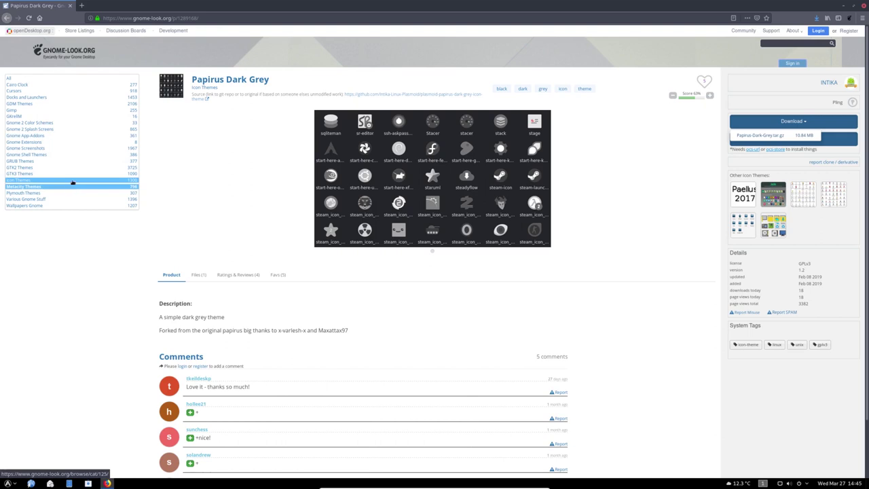
click(33, 91)
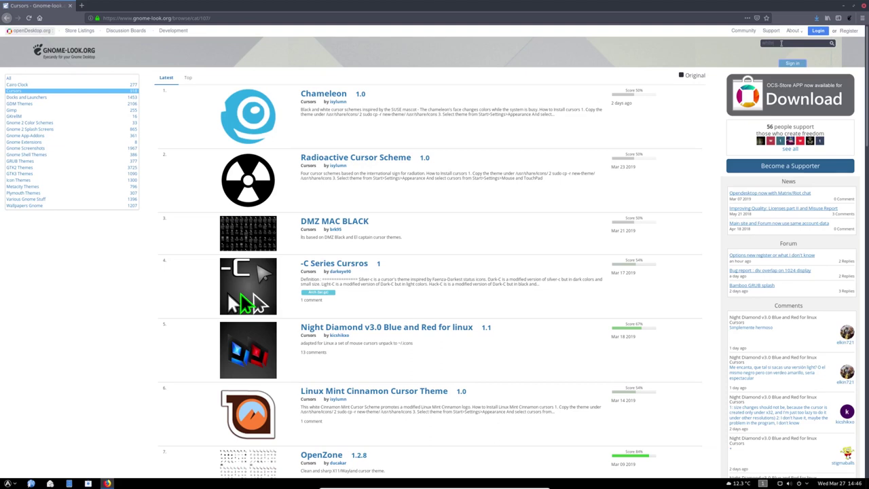
key(Return)
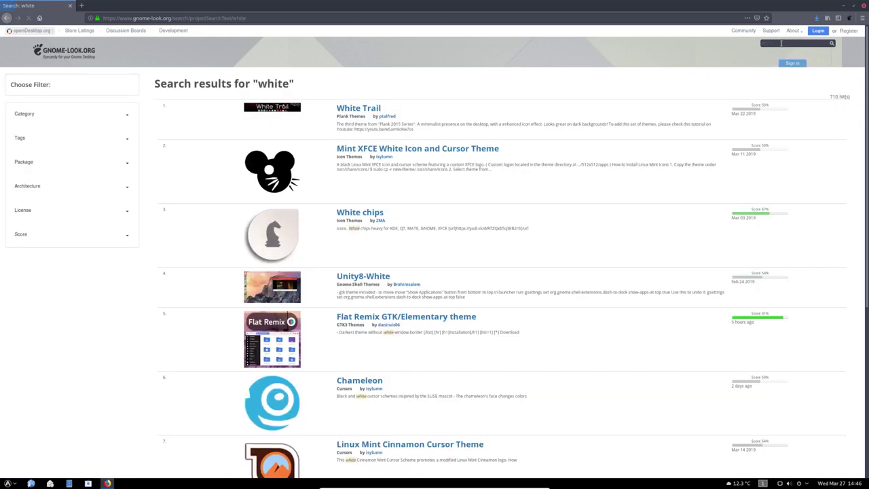
click(53, 142)
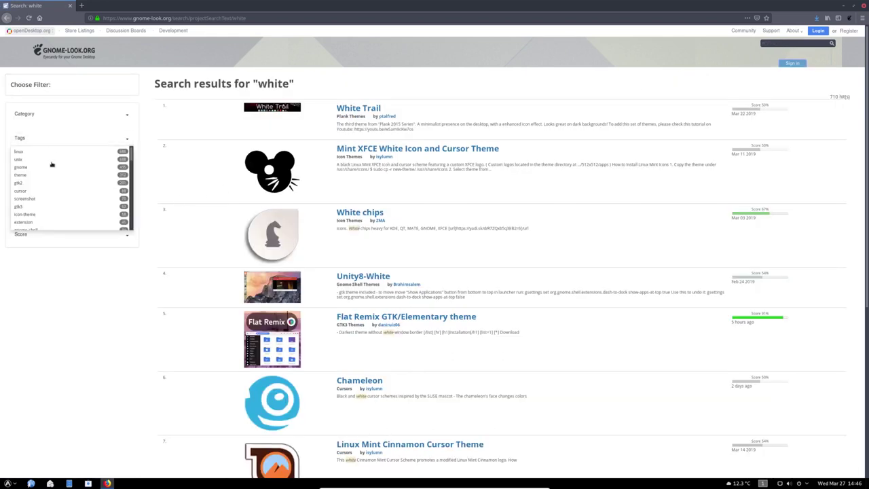
click(55, 114)
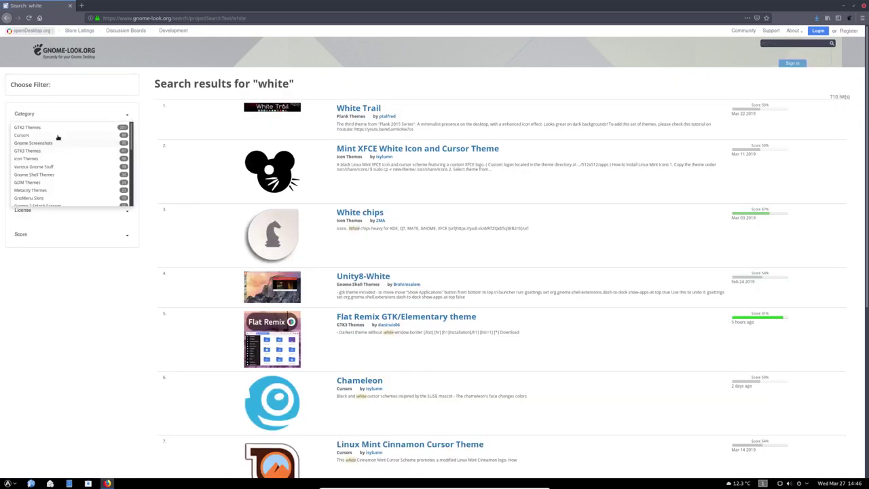
click(58, 137)
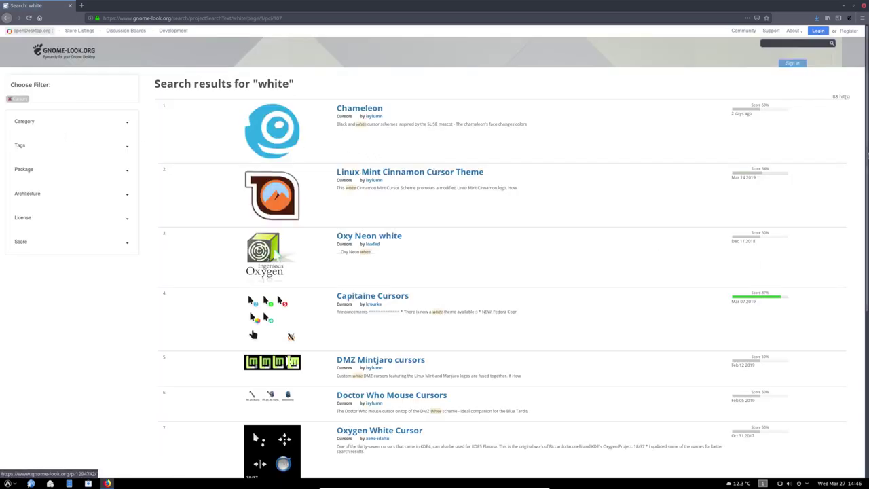
Look through the first four pages of white cursor results for a suitable cursor theme
scroll(867, 175, down, 1)
scroll(867, 175, down, 5)
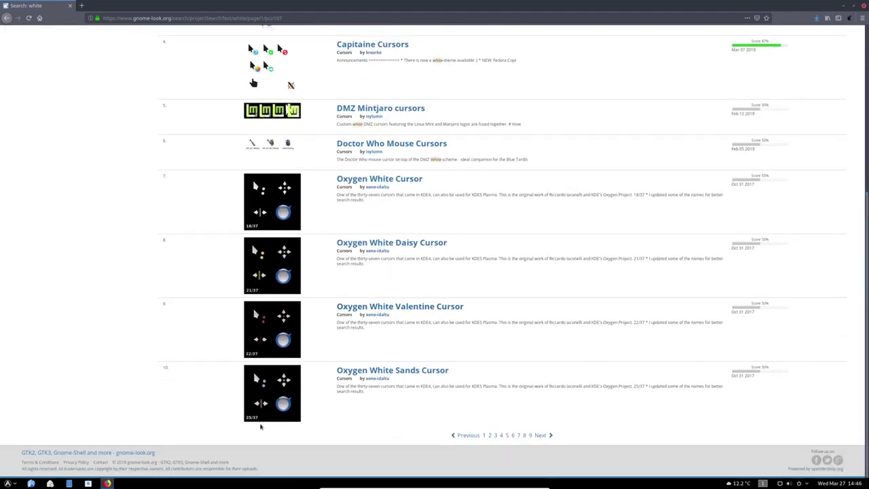
click(546, 436)
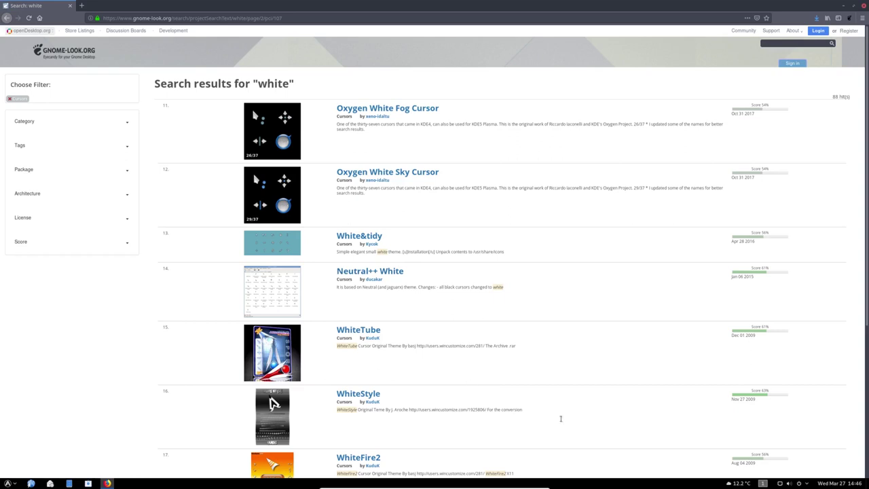
scroll(867, 201, down, 1)
scroll(867, 200, down, 3)
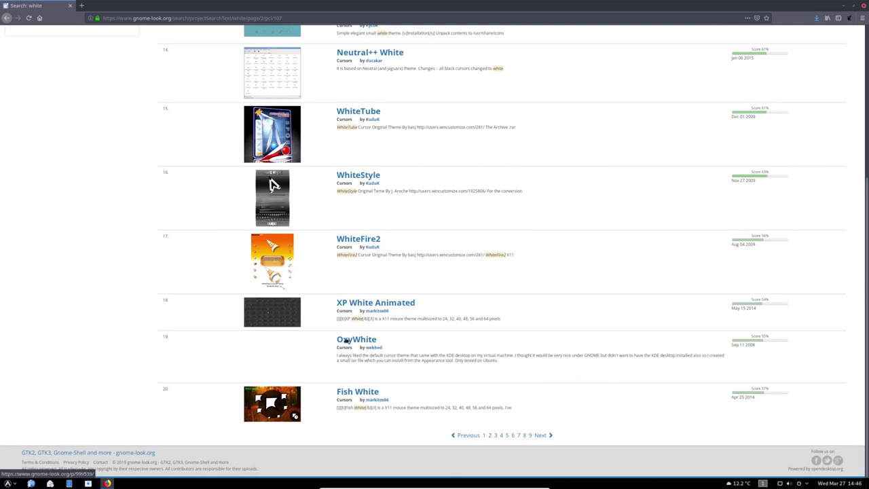
click(542, 435)
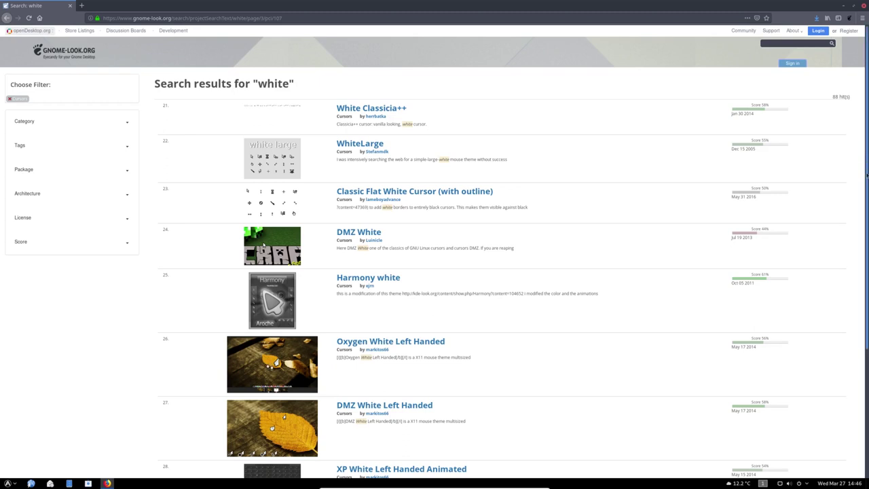
scroll(867, 175, down, 5)
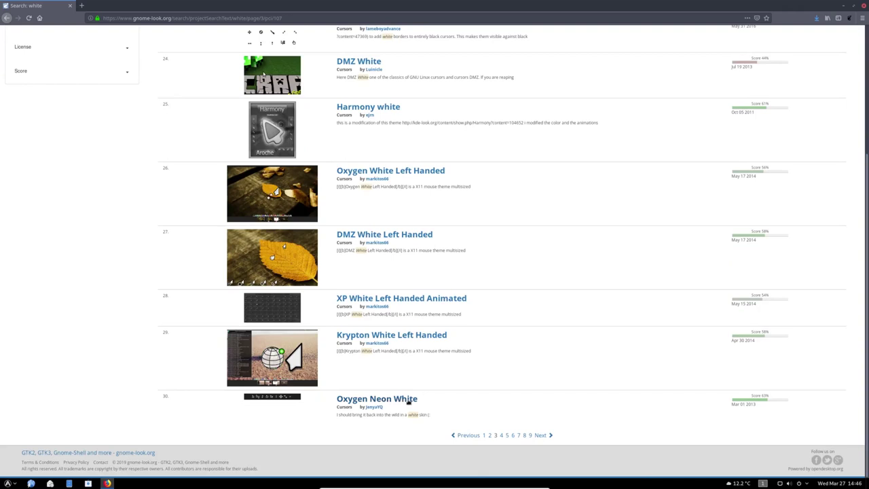
click(540, 436)
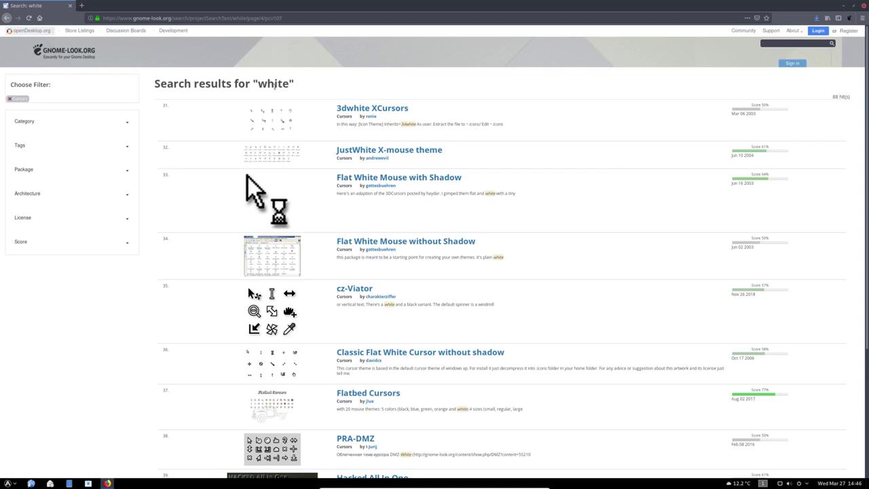
Open the 3dwhite XCursors page, then download and save its 5238-3dwhite.tar.gz archive
click(354, 111)
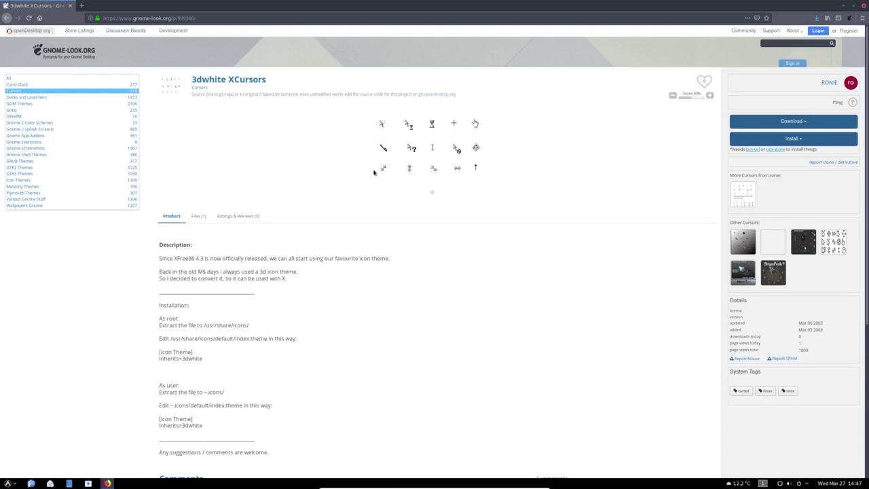
click(787, 121)
click(754, 134)
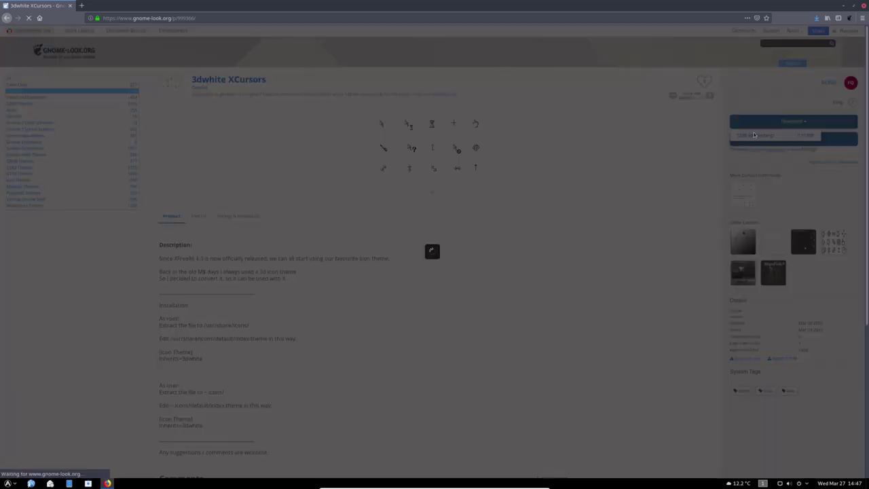
click(448, 252)
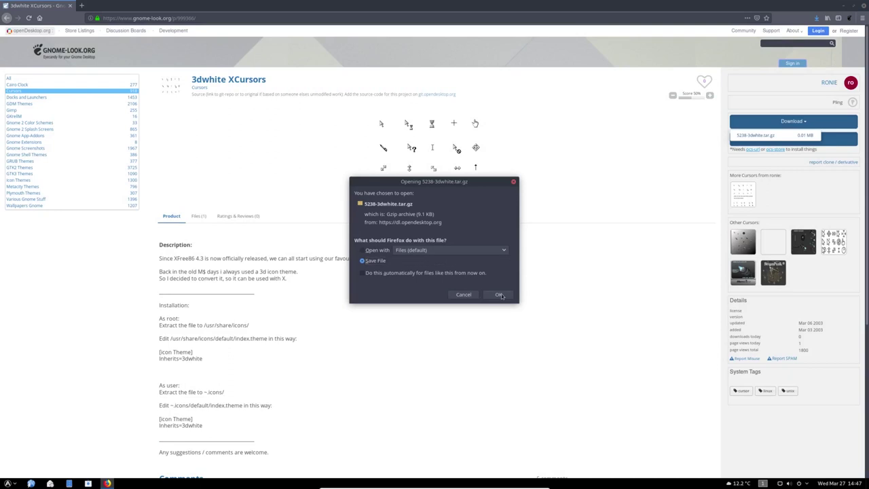
click(500, 295)
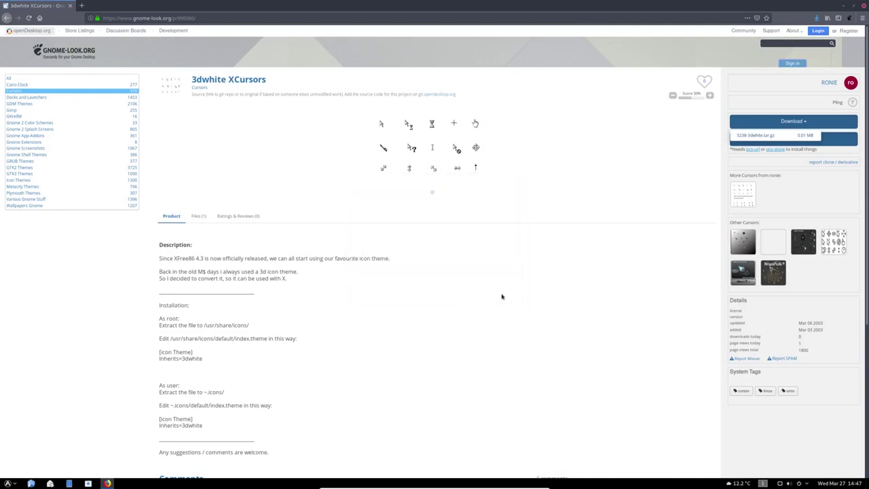
Browse the GTK3 Themes category and open the McMojave theme page from the popularity list
click(35, 176)
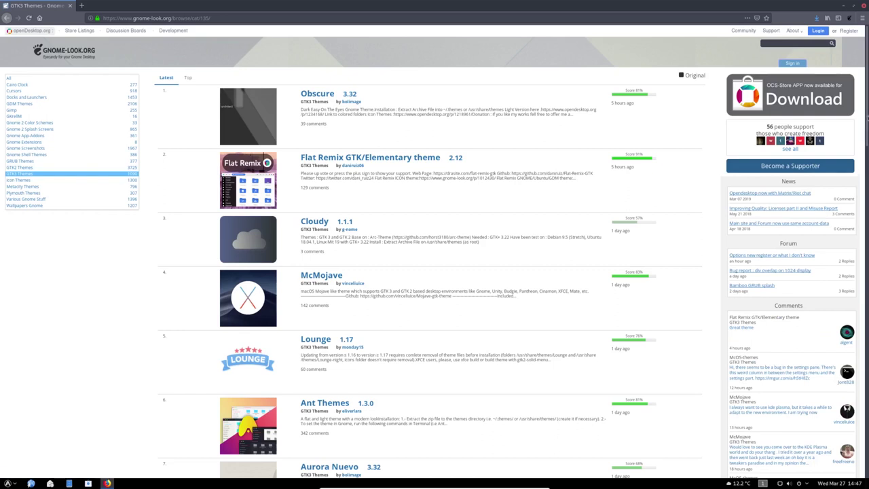
scroll(867, 117, down, 5)
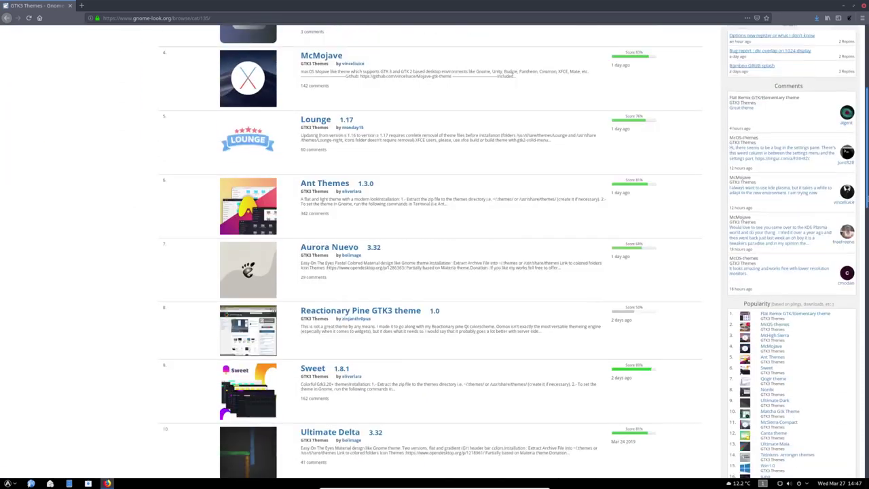
scroll(867, 117, down, 2)
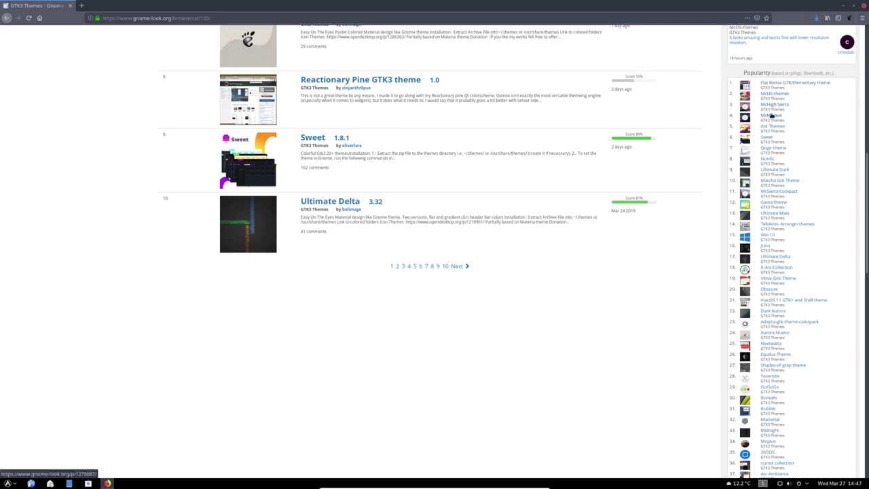
click(748, 118)
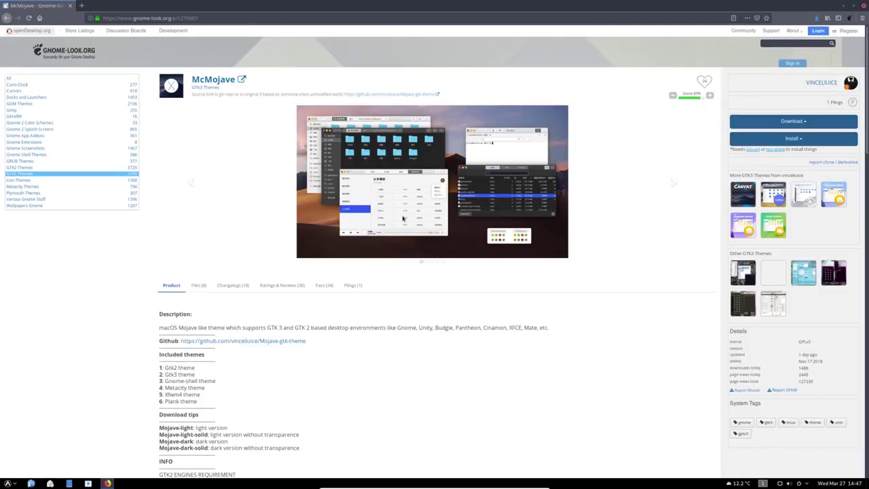
Download the Mojave-dark.tar.xz variant of the McMojave theme and save the file
click(796, 122)
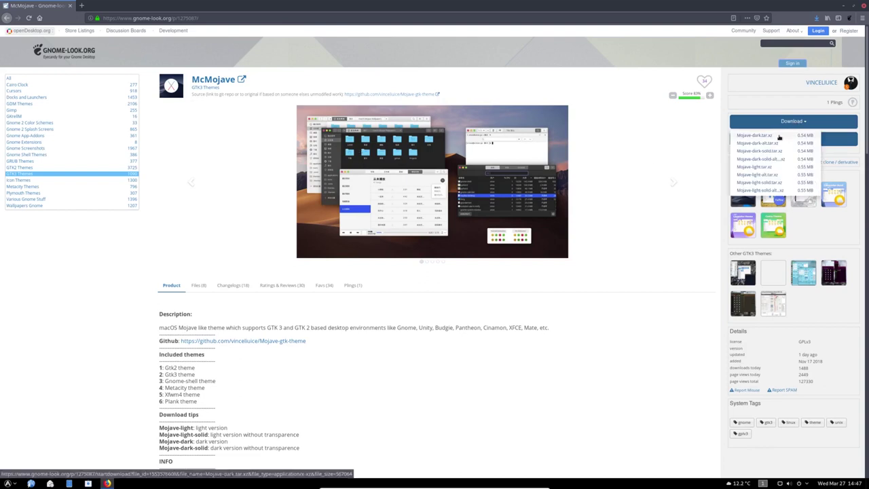
click(779, 137)
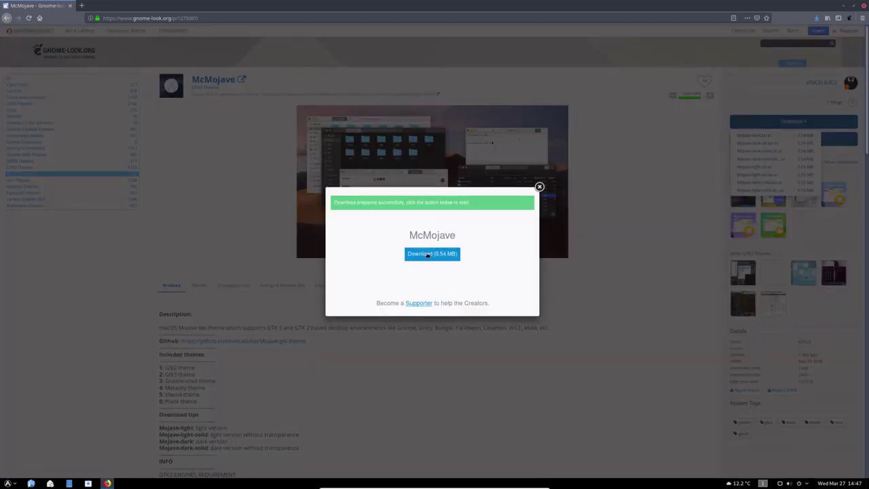
click(428, 254)
click(381, 262)
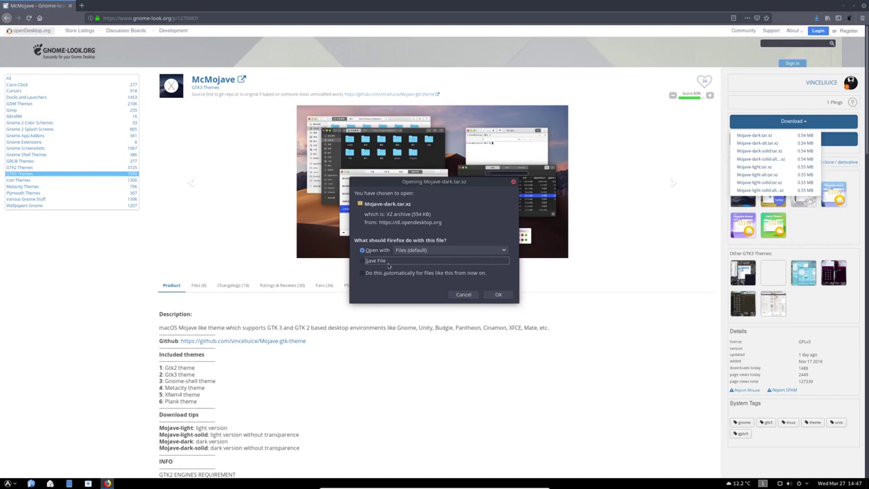
click(499, 296)
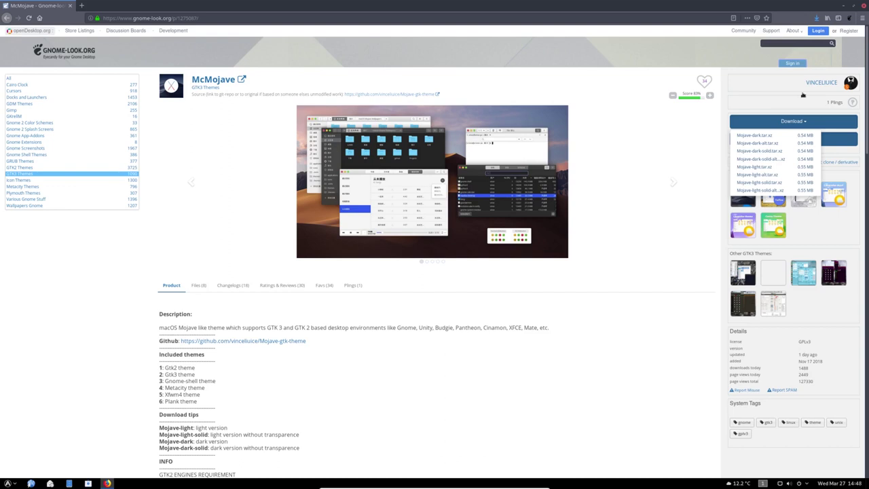
Close Firefox and open the Downloads folder in the Files application
click(864, 5)
click(69, 484)
drag(487, 150, 511, 67)
double_click(470, 92)
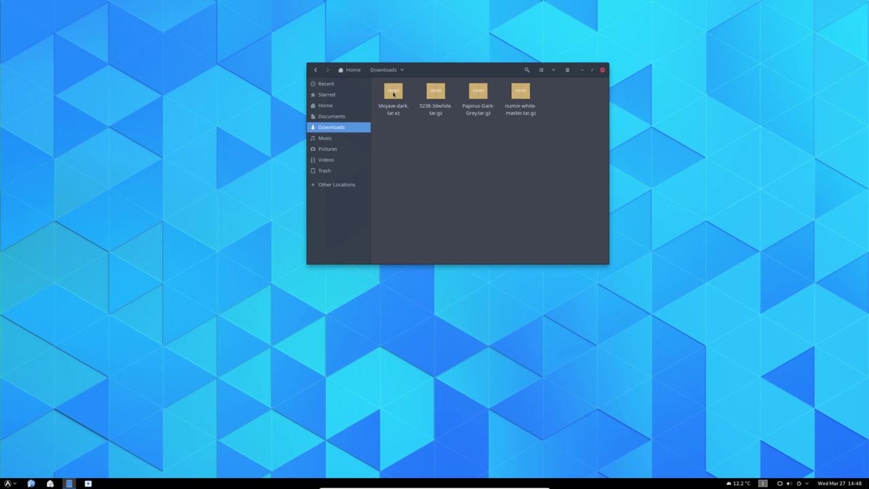
Create a hidden folder named .themes in the Home directory
click(325, 105)
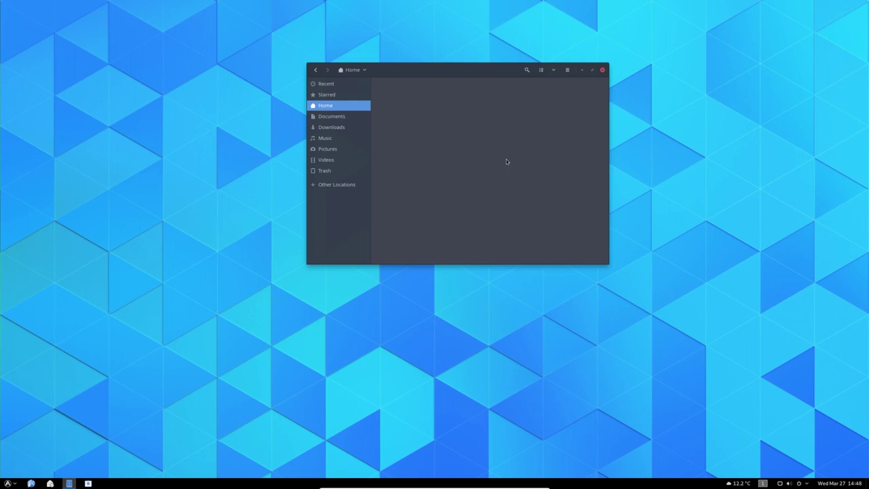
right_click(496, 219)
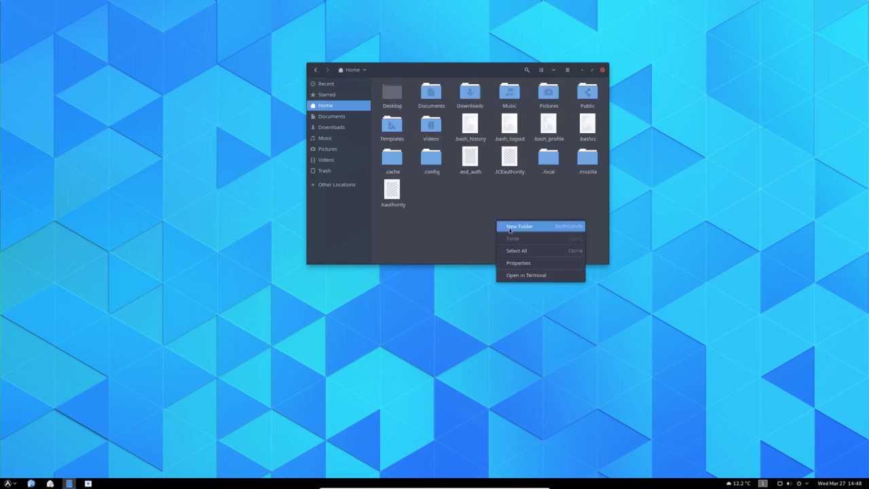
click(510, 227)
text(.)
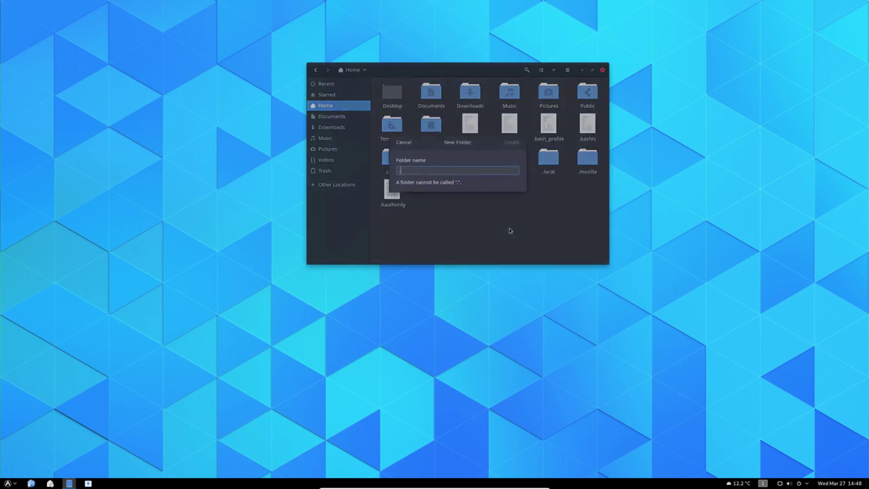
text(themes)
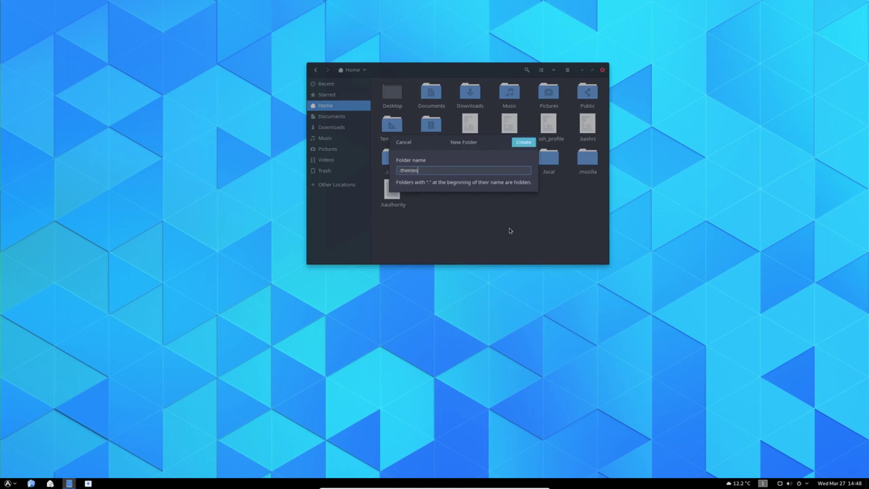
key(Return)
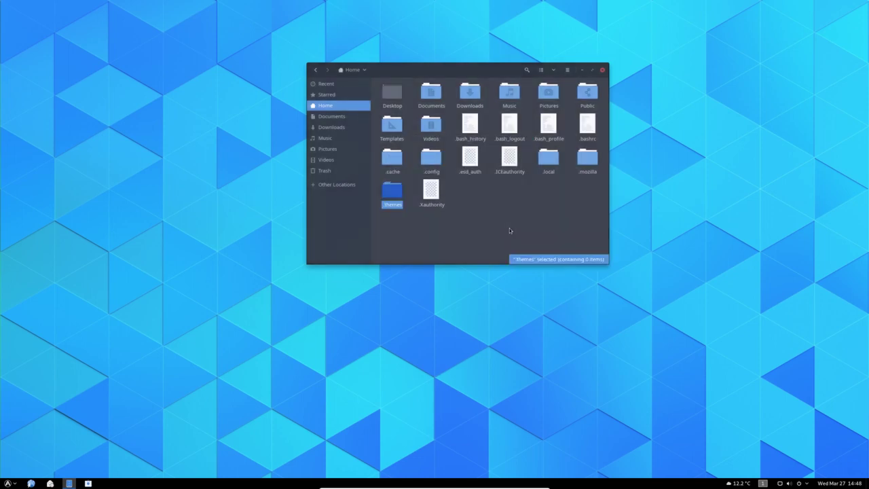
Create a hidden folder named .icons in the Home directory
right_click(551, 193)
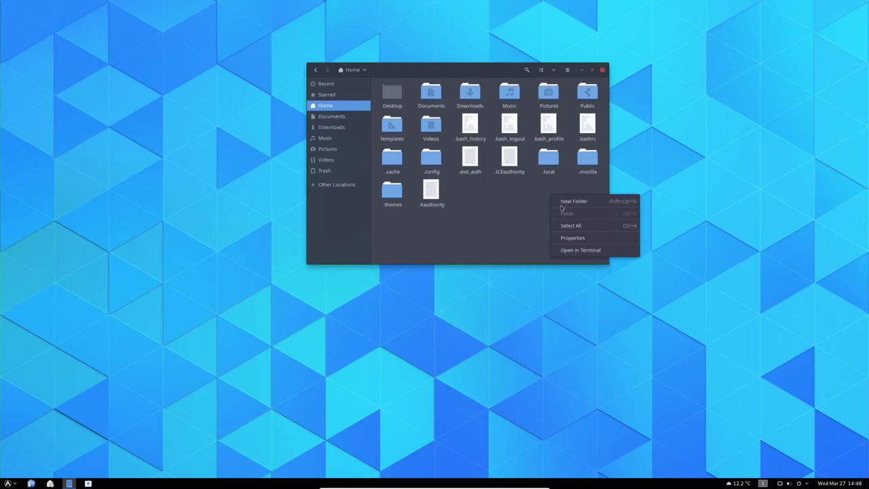
click(562, 203)
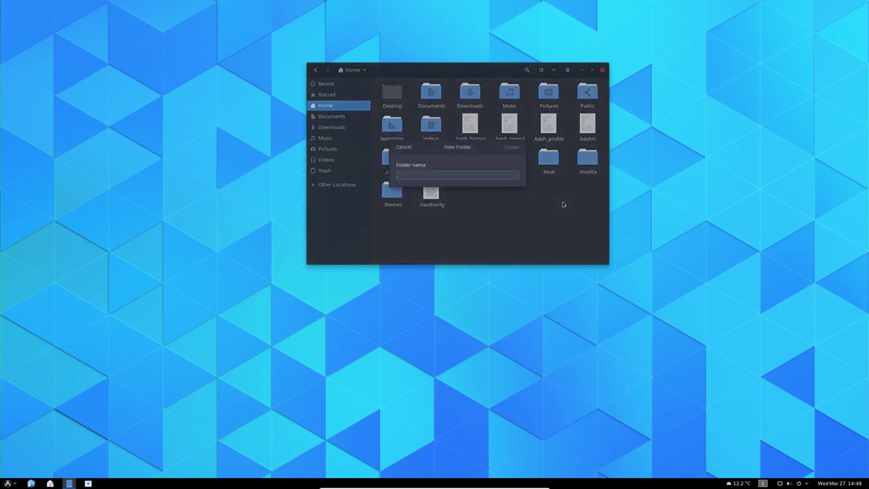
text(.icons)
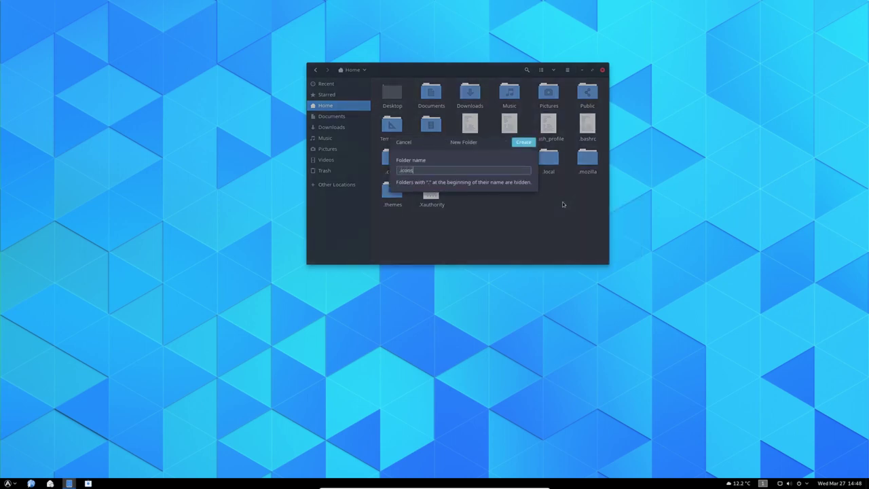
key(Return)
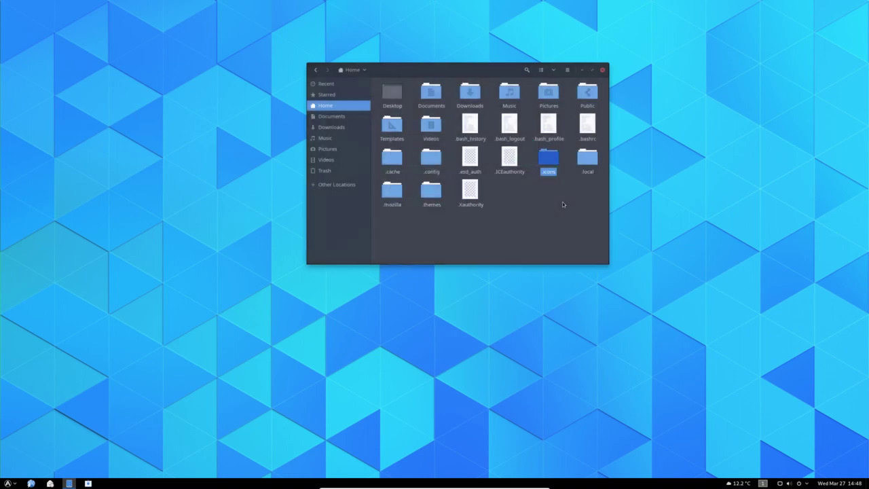
Extract the Mojave-dark.tar.xz archive in place in the Downloads folder
click(343, 127)
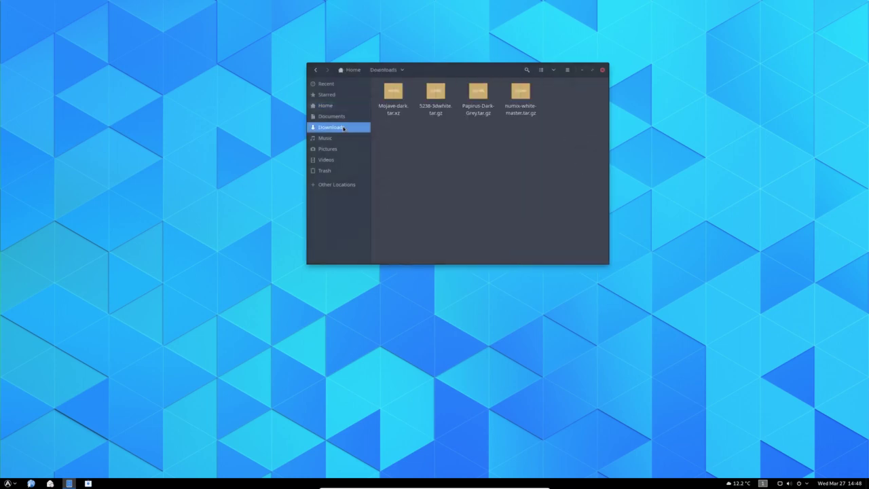
right_click(392, 97)
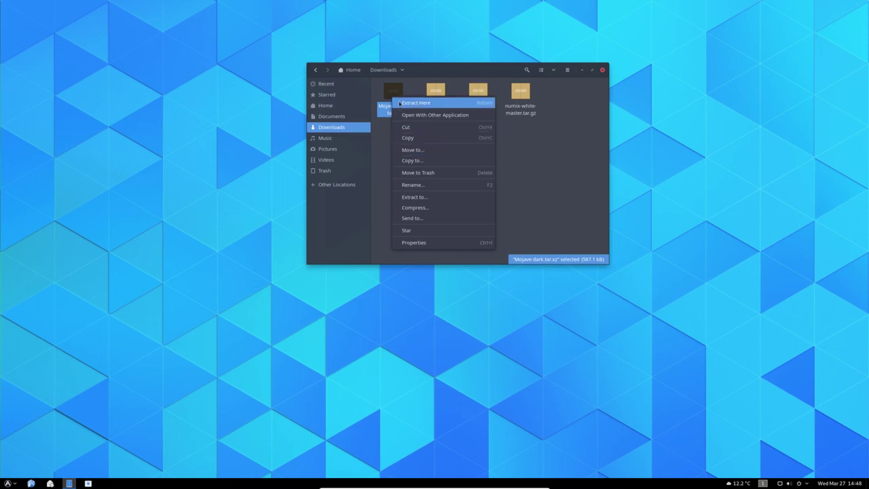
click(416, 103)
Extract the 5238-3dwhite, Papirus-Dark-Grey and numix-white-master tar.gz archives together in the Downloads folder
click(430, 100)
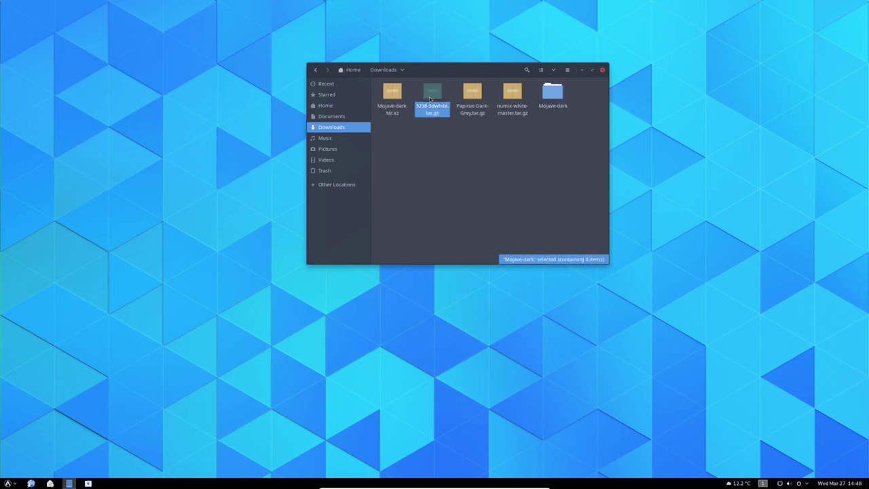
ctrl+click(476, 97)
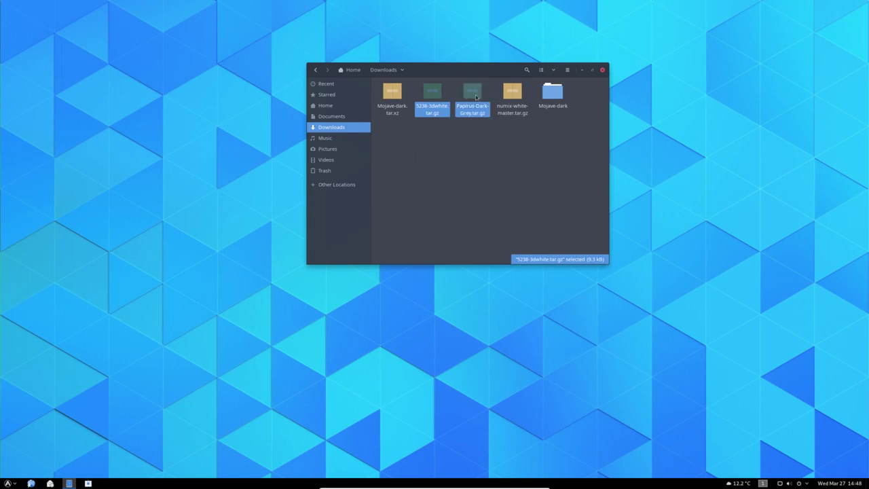
ctrl+click(513, 94)
right_click(436, 97)
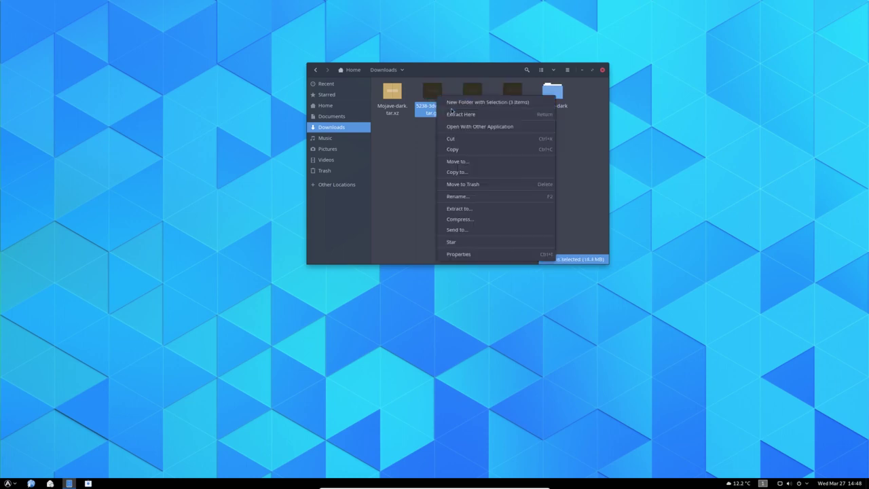
click(476, 108)
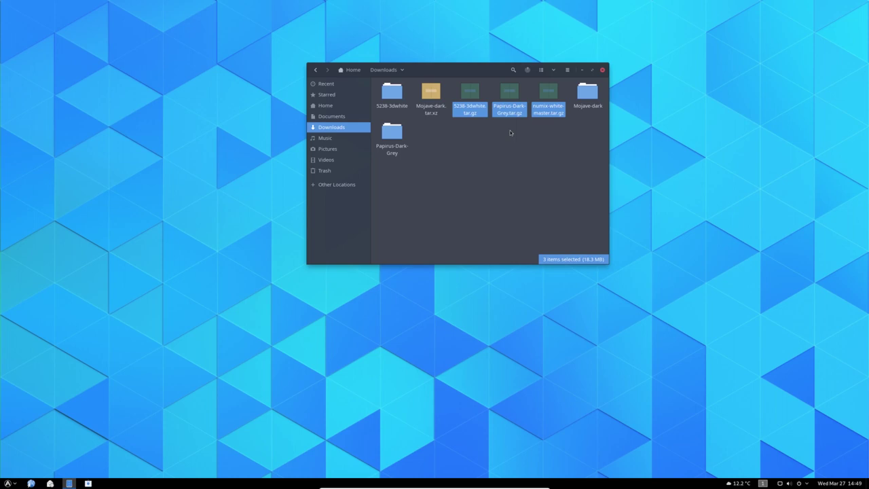
click(527, 71)
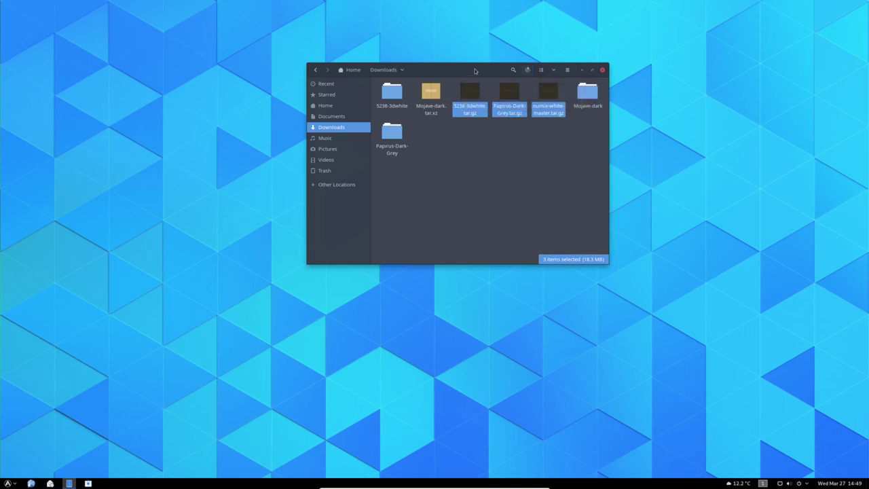
drag(475, 68, 527, 64)
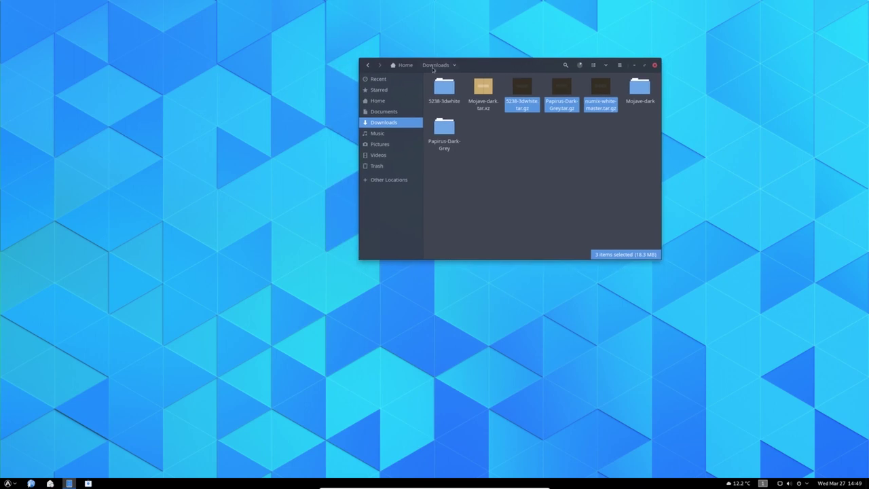
click(619, 66)
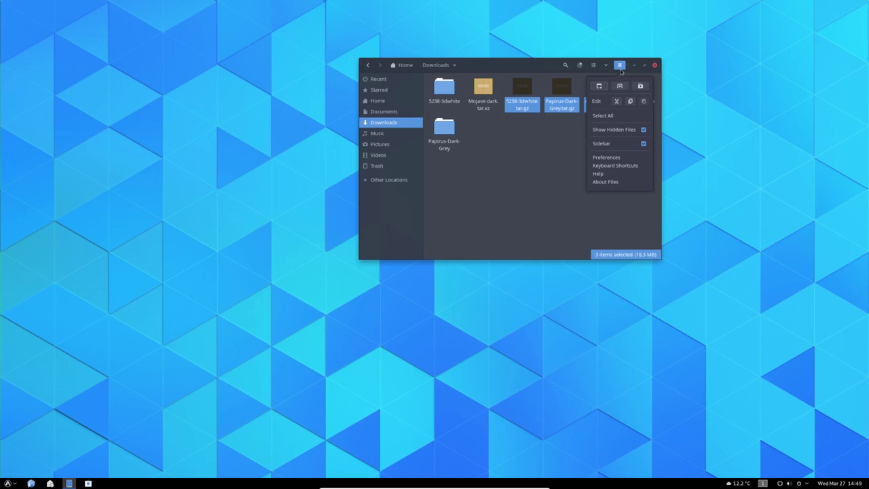
click(594, 68)
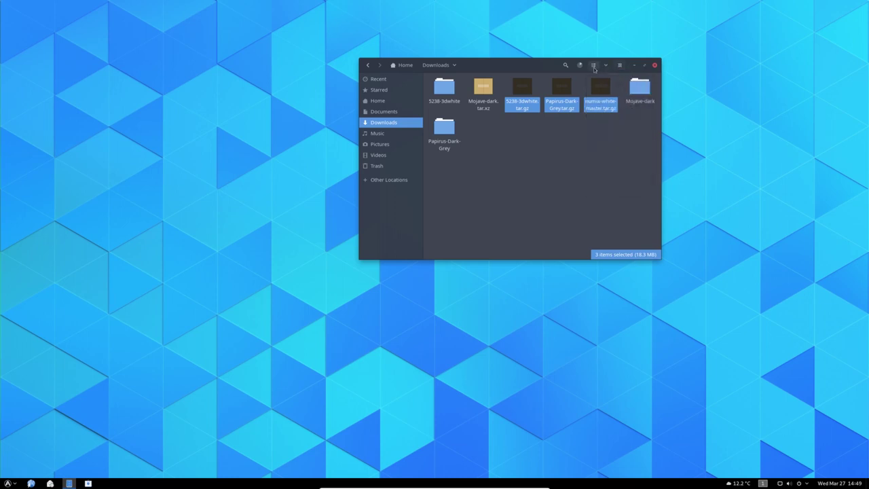
click(594, 67)
click(595, 67)
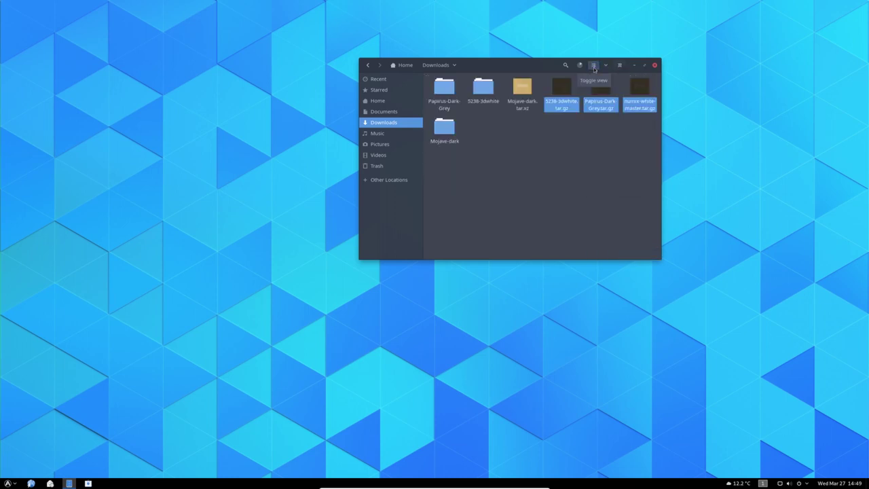
click(606, 66)
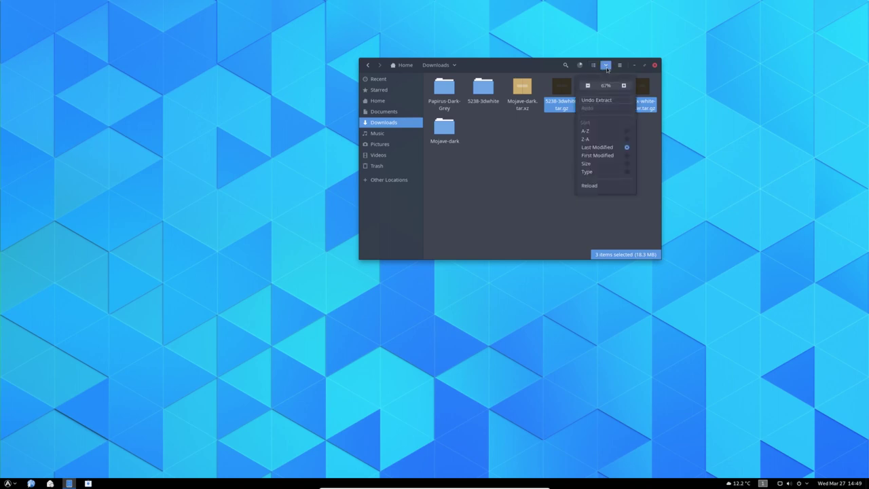
click(607, 67)
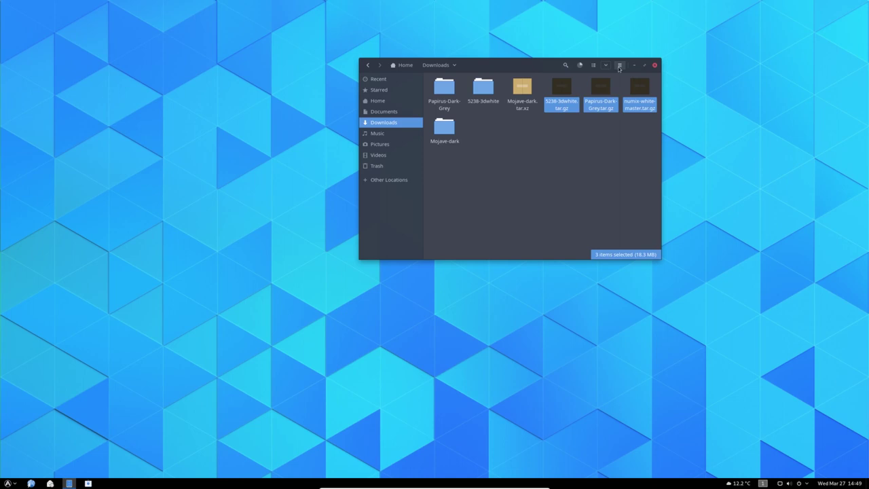
Open a second Files window showing Home and place it side by side with the Downloads window
drag(516, 68, 554, 68)
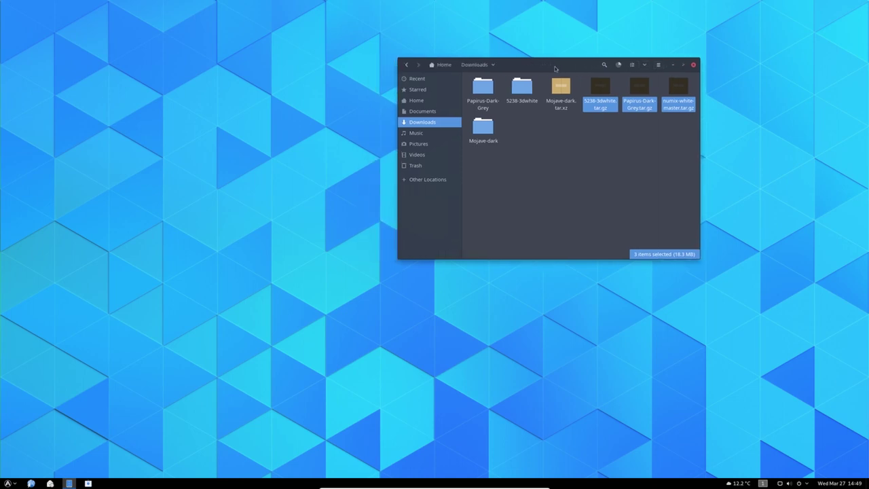
right_click(70, 481)
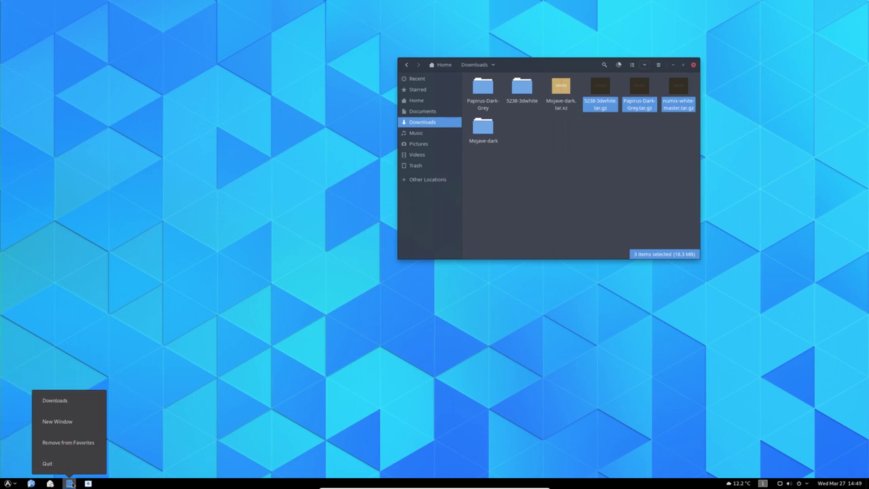
click(74, 424)
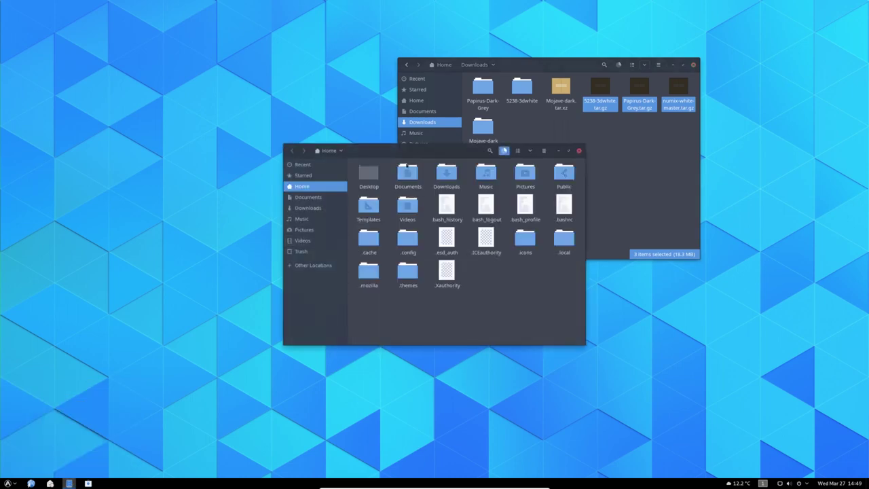
drag(416, 153, 228, 48)
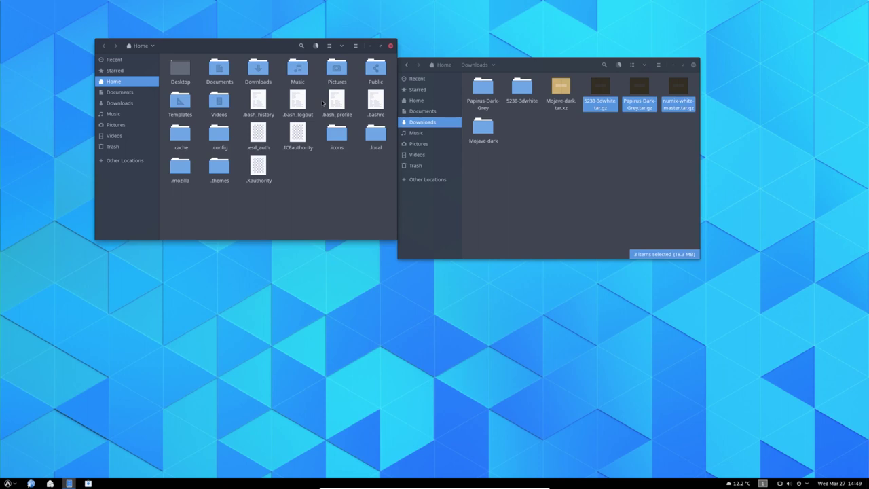
Open the .themes folder in the second window and move the extracted Mojave-dark folder from Downloads into it
double_click(221, 168)
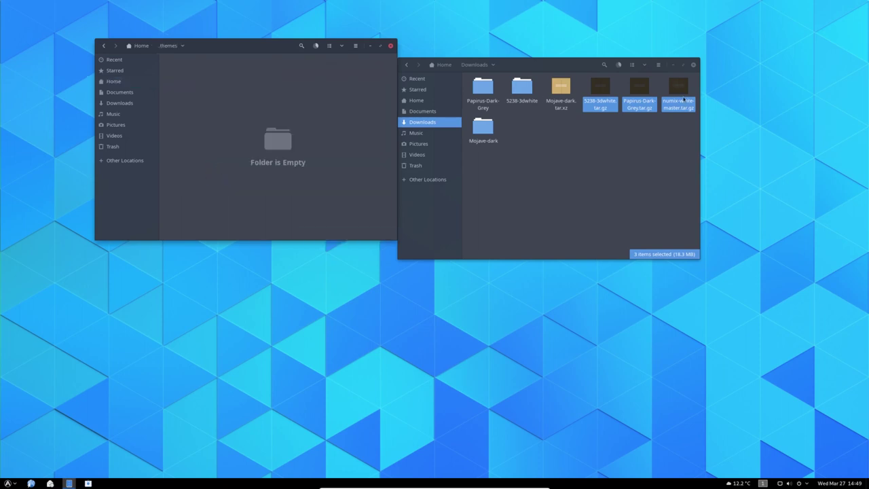
click(525, 152)
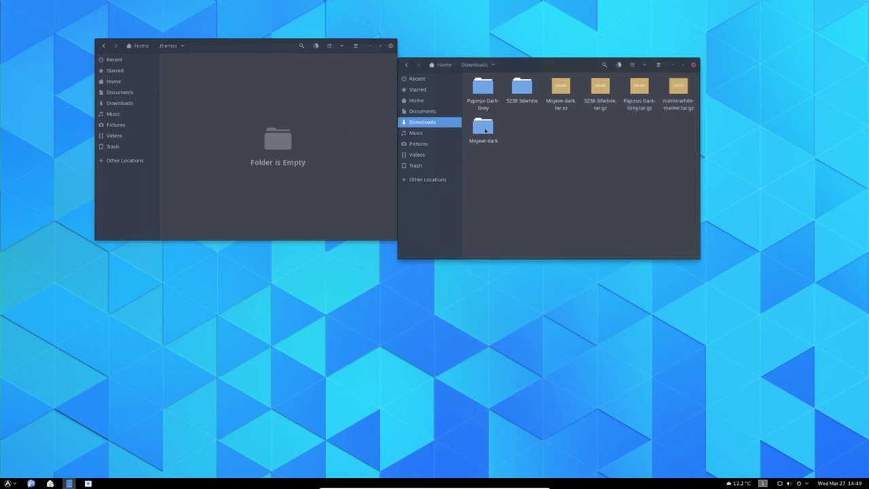
click(471, 131)
drag(470, 130, 233, 95)
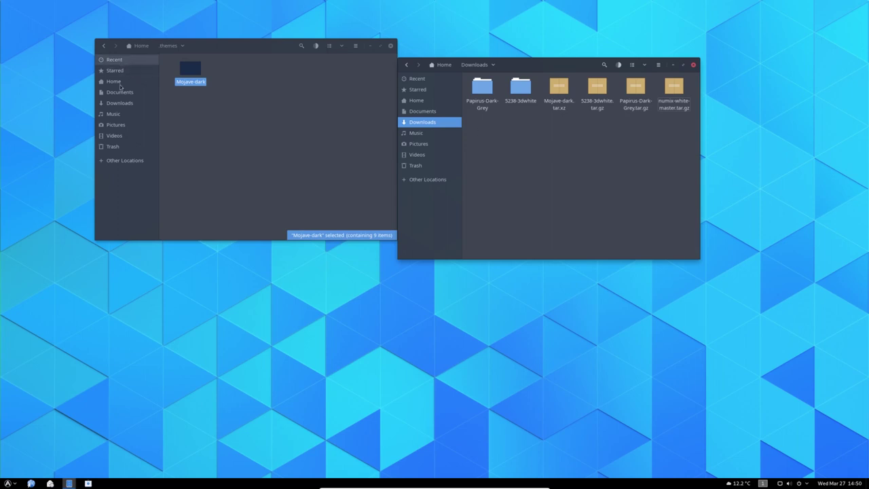
Move the extracted 5238-3dwhite, numix-white-master and Papirus-Dark-Grey folders from Downloads into the .icons folder, and close both Files windows
click(103, 45)
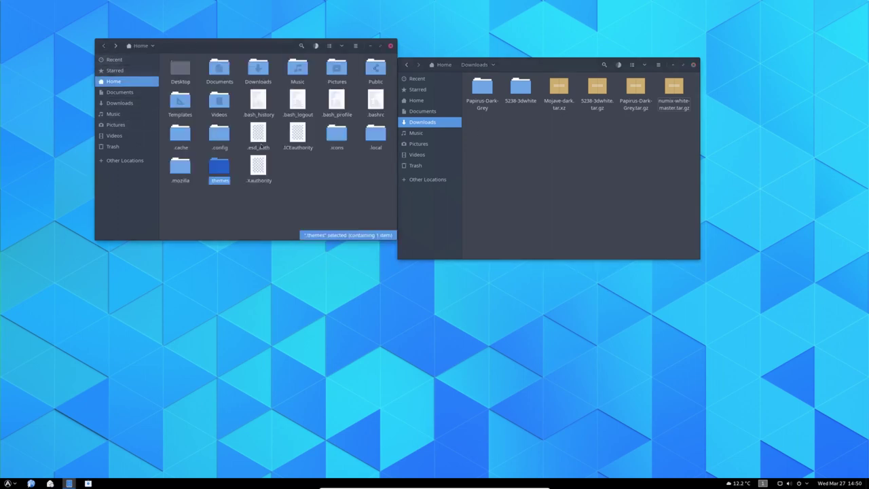
double_click(345, 132)
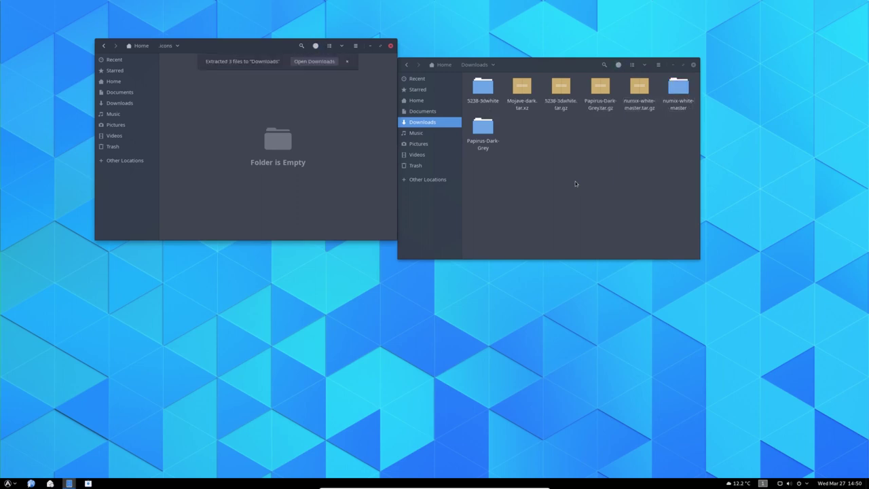
click(483, 88)
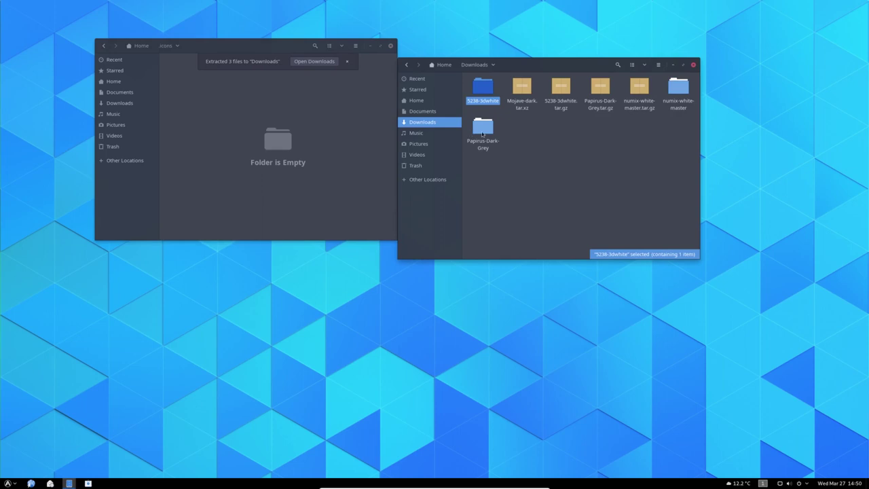
ctrl+click(483, 129)
ctrl+click(679, 88)
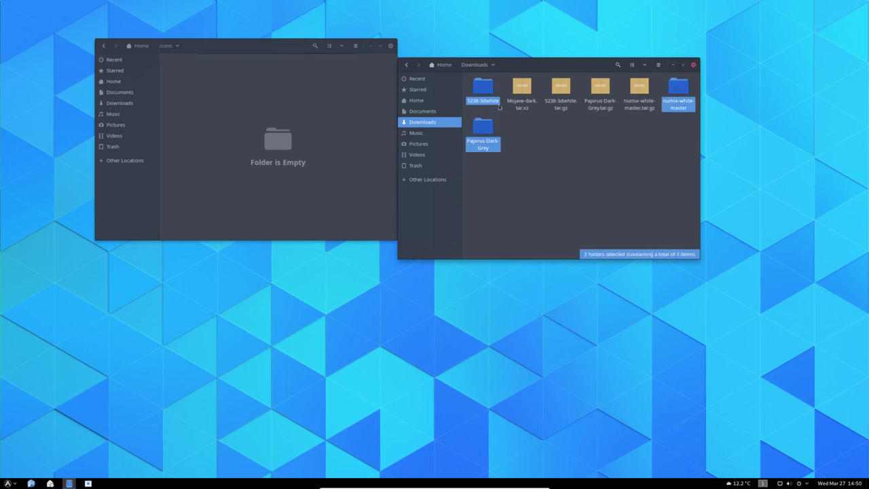
drag(487, 96, 192, 81)
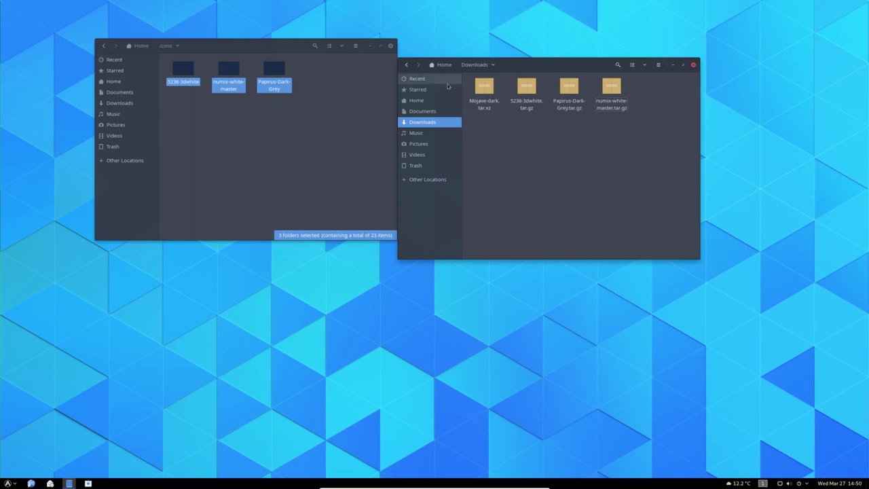
click(692, 65)
click(390, 47)
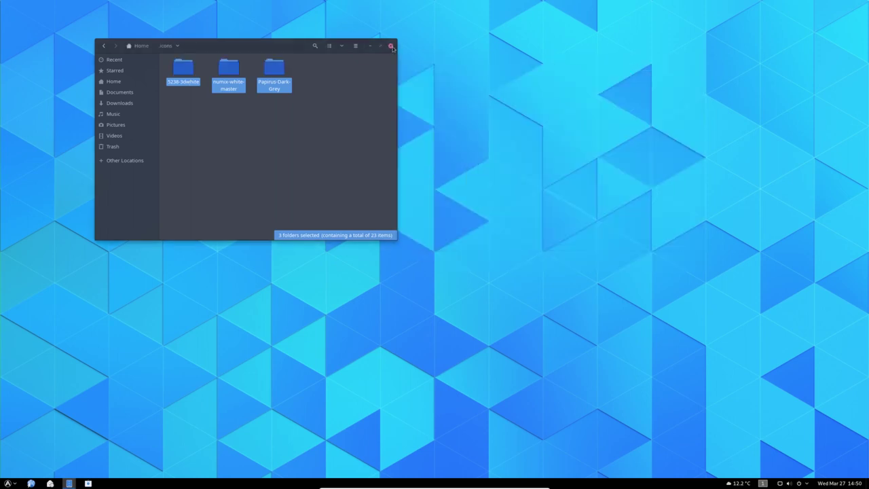
Open Tweaks and set the Applications theme to Mojave-dark in the Appearance settings
key(super)
text(tweaks)
key(Return)
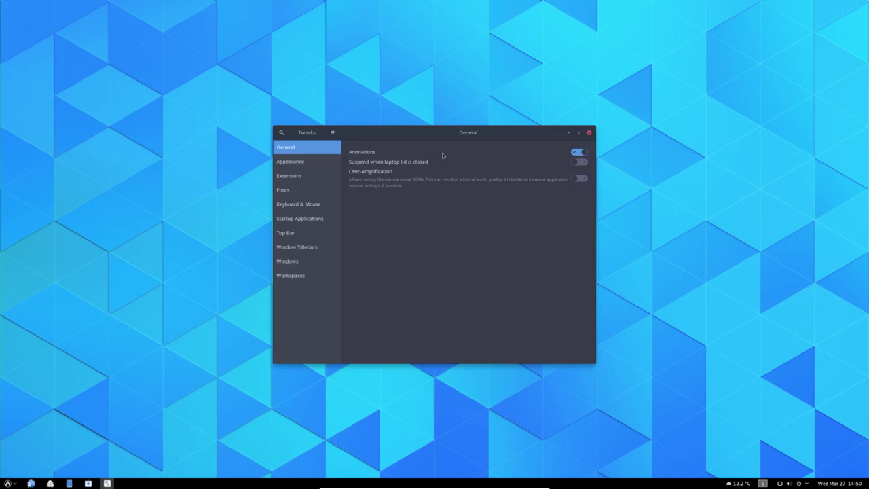
click(333, 169)
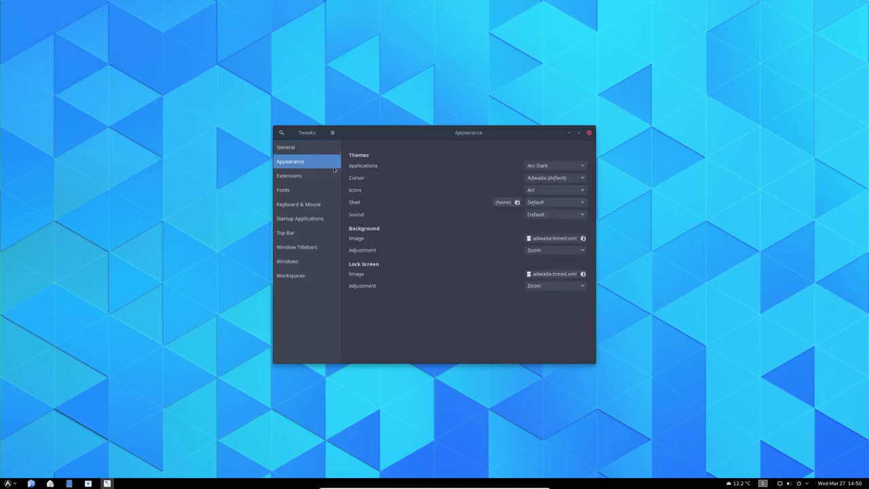
click(545, 166)
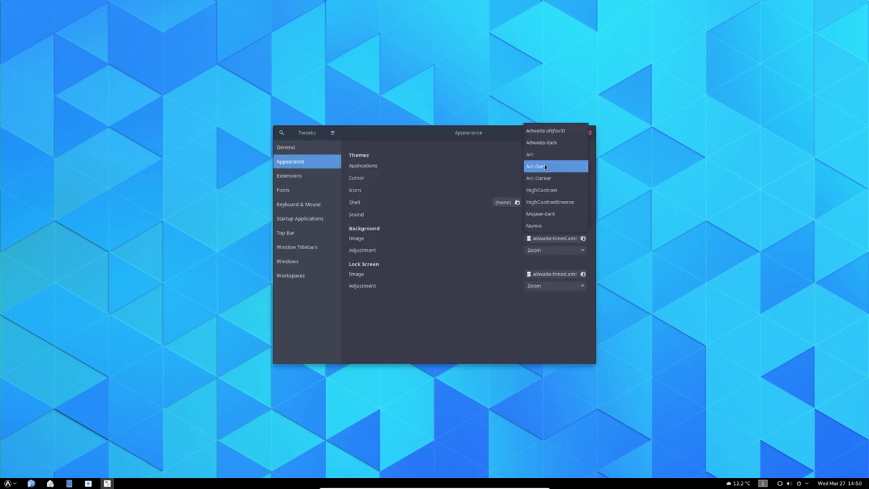
click(547, 214)
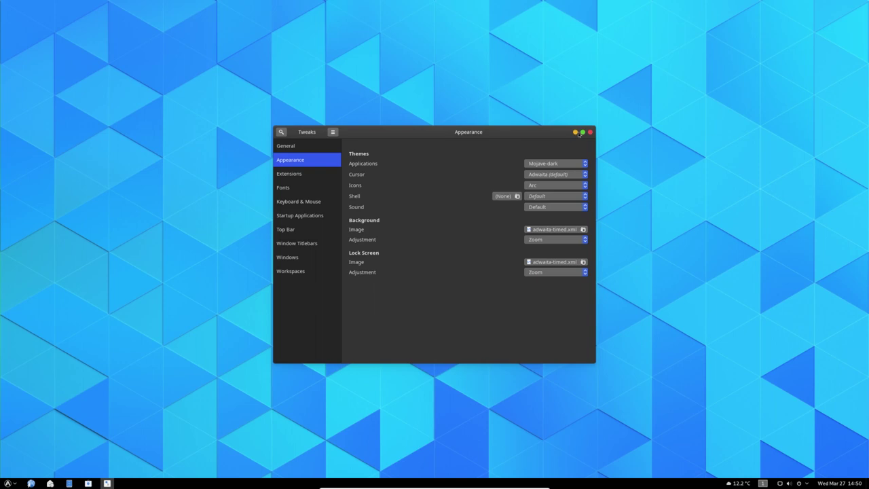
Check the available cursor themes and set the icon theme to Papirus-Dark-Grey
click(556, 175)
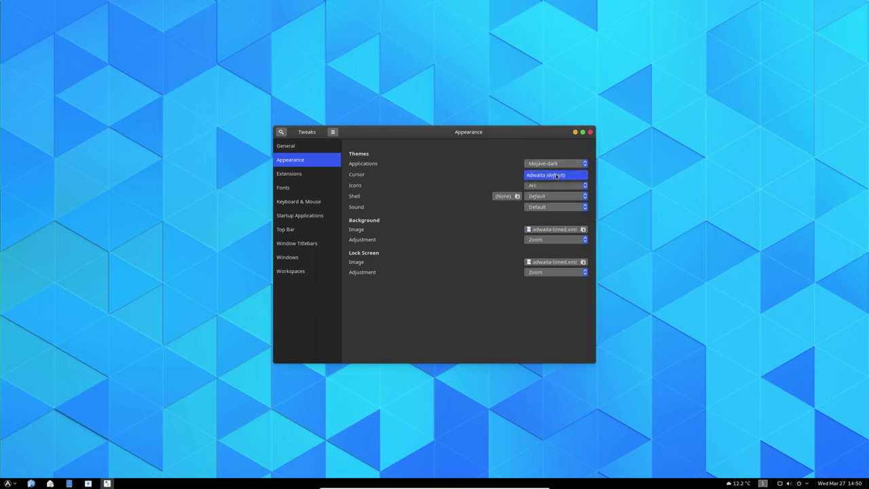
click(556, 175)
click(552, 176)
click(552, 176)
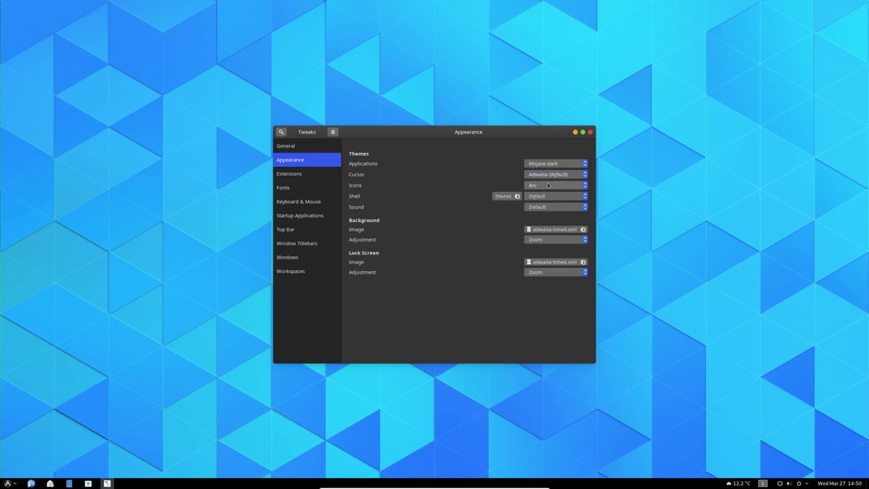
click(548, 186)
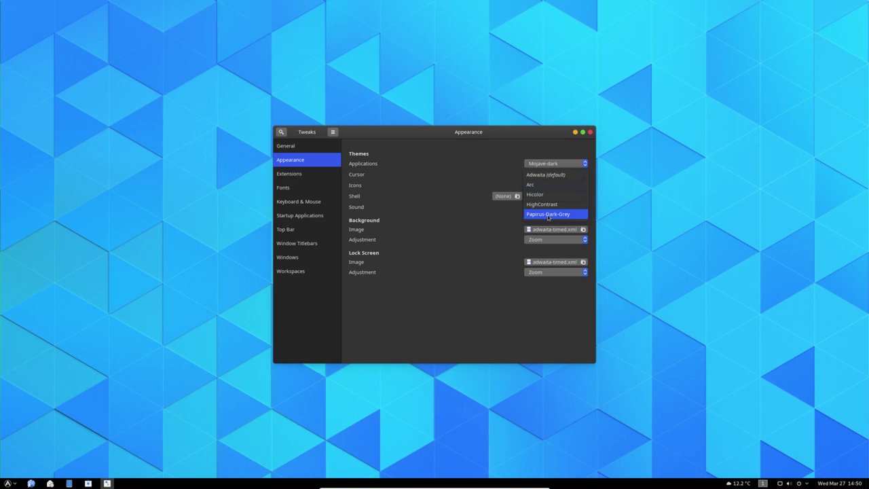
click(548, 215)
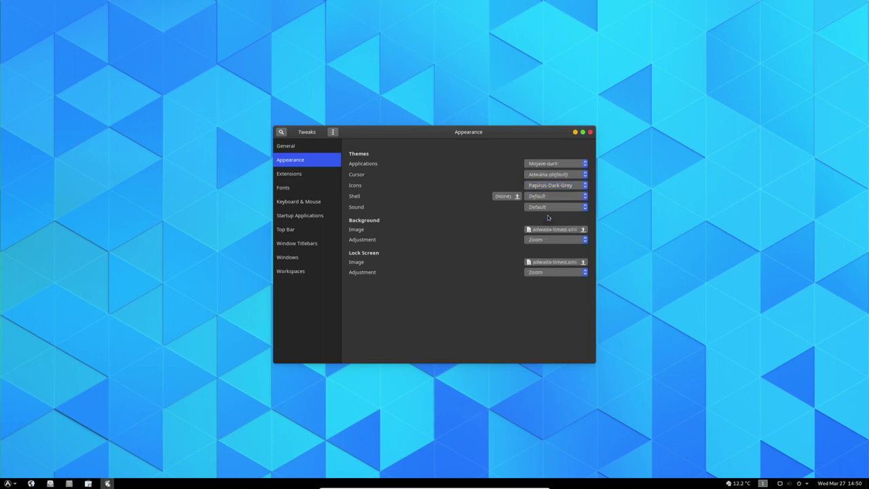
click(548, 175)
click(548, 176)
mouse_move(117, 485)
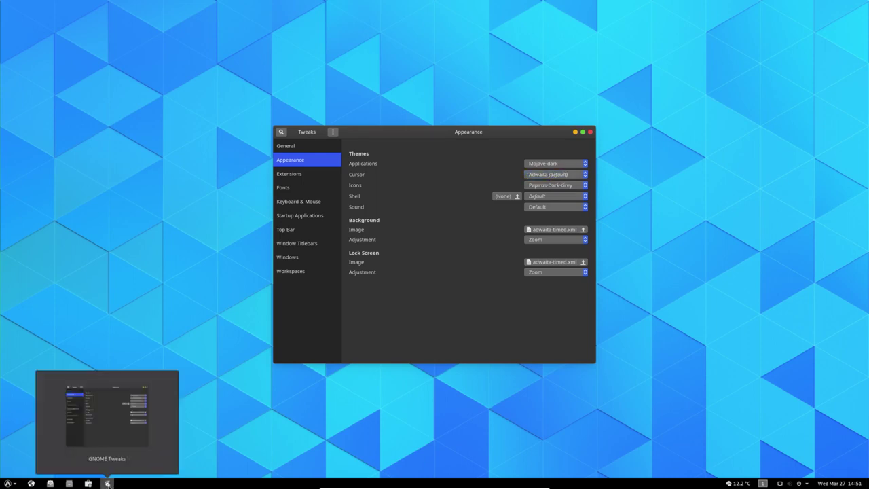
Open a Files window and inspect the contents of the .themes and .icons folders in Home
click(69, 484)
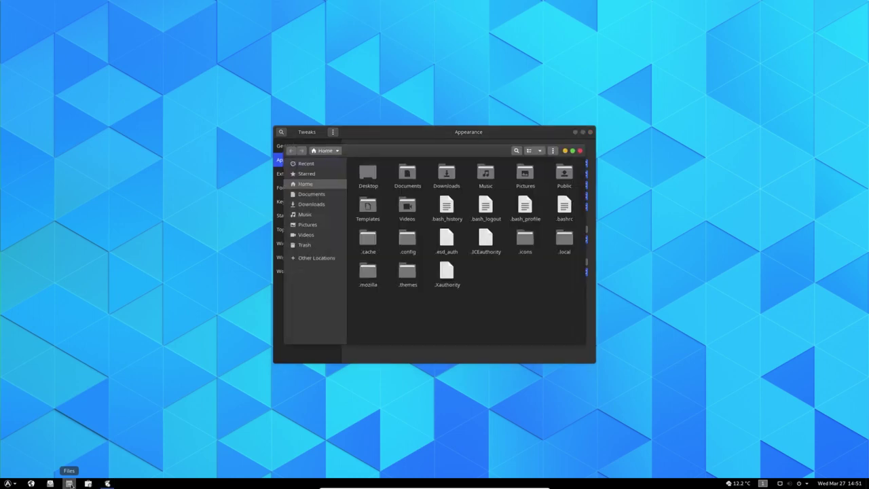
double_click(408, 273)
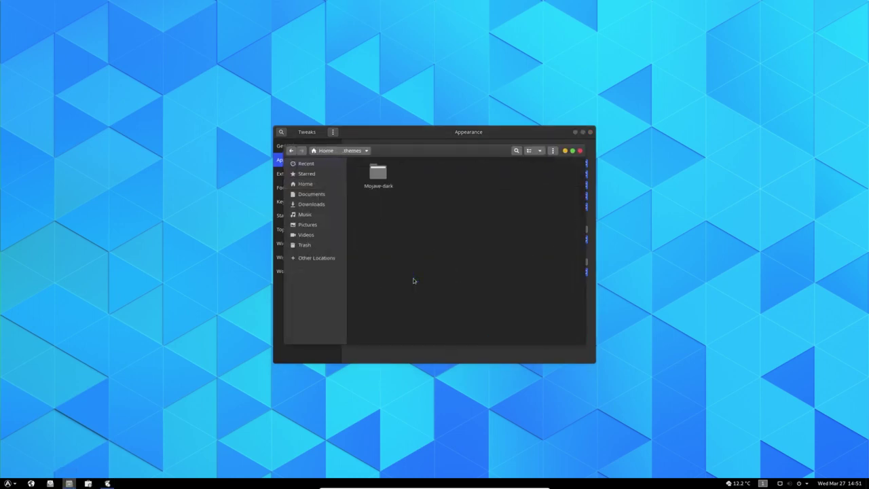
click(291, 151)
double_click(524, 236)
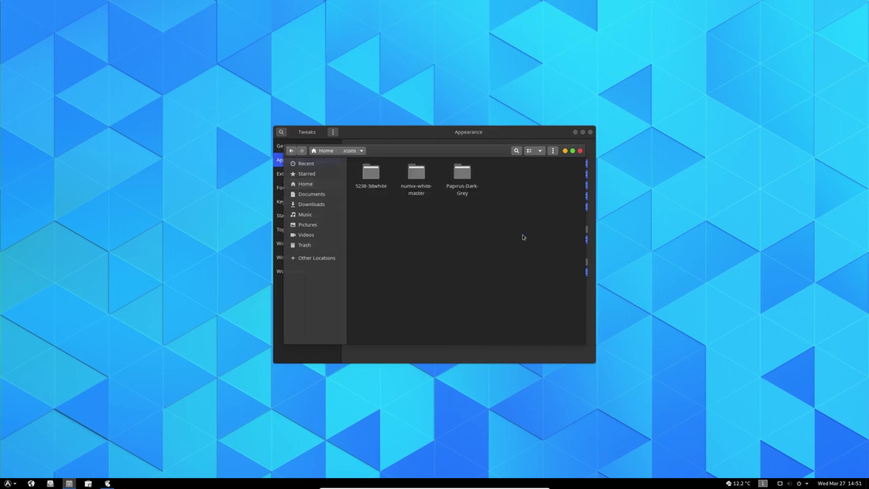
click(413, 175)
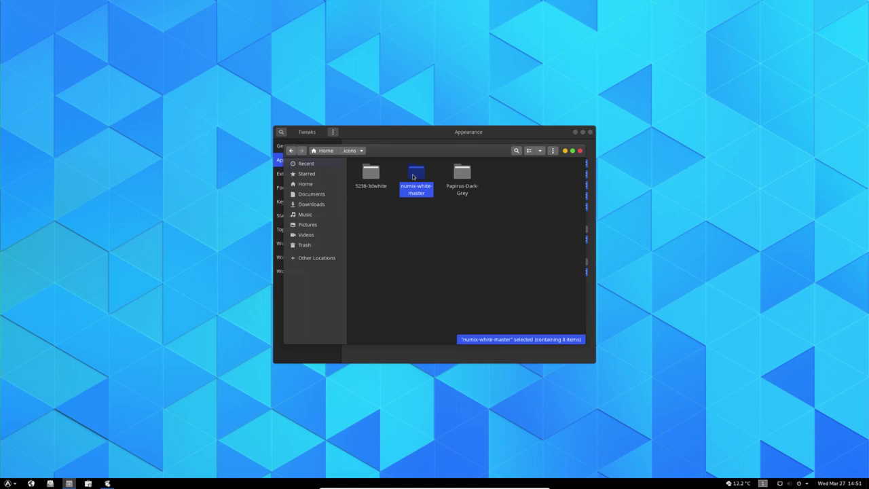
Paste the 5238-3dwhite cursor folder from .icons into the .themes folder and close the Files window
click(376, 178)
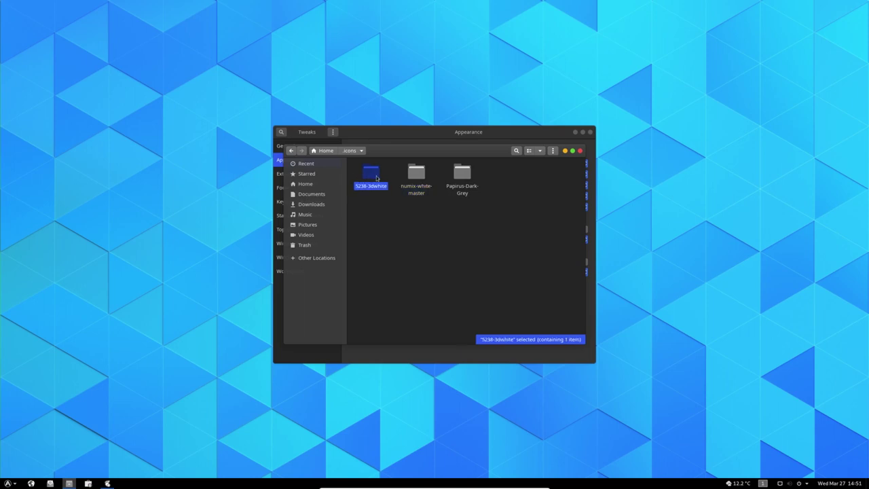
click(305, 184)
click(413, 275)
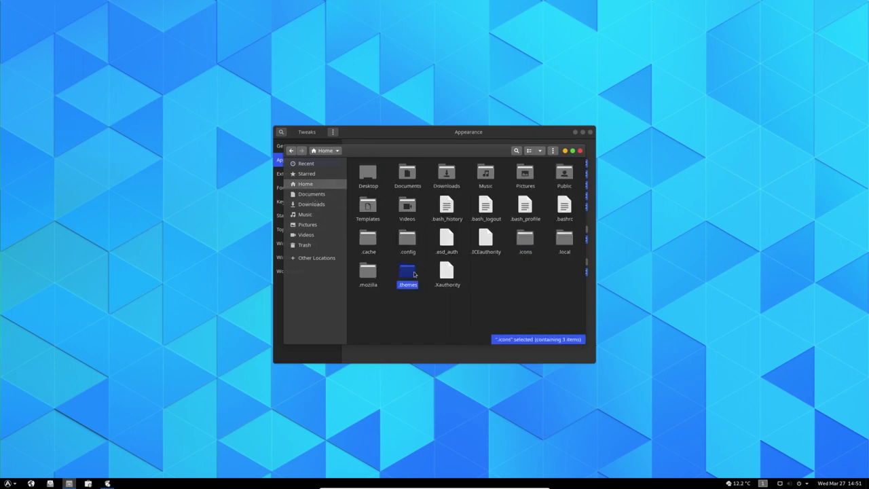
double_click(413, 275)
right_click(423, 261)
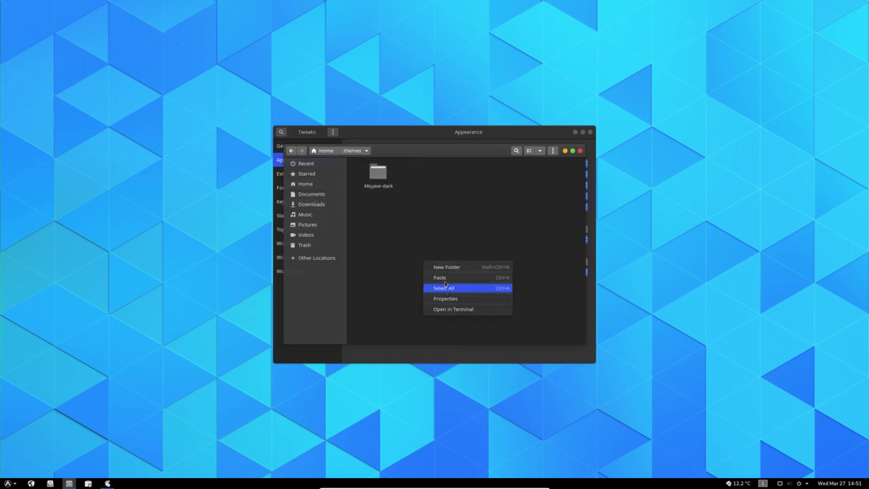
click(445, 280)
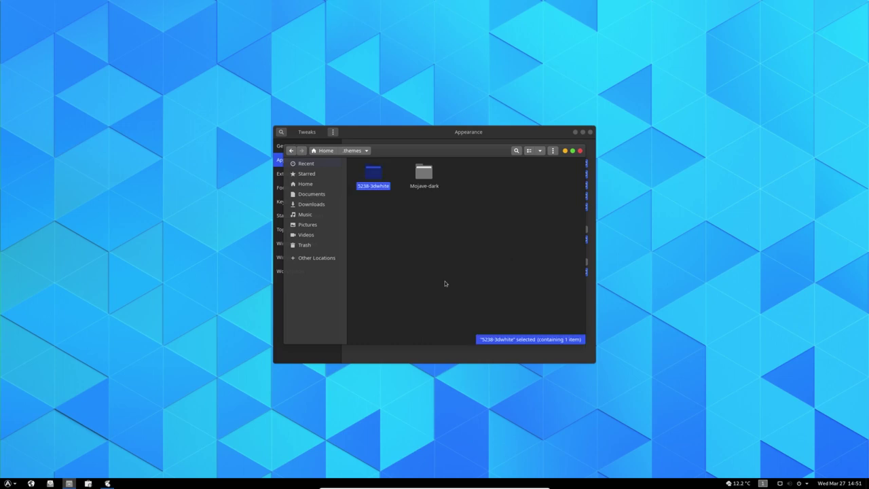
click(580, 151)
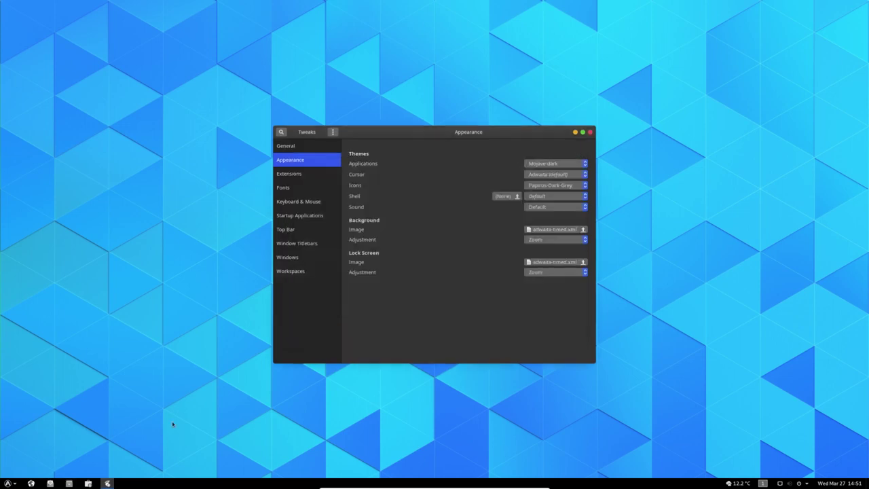
Check the cursor theme choices in Tweaks again and close Tweaks
click(107, 483)
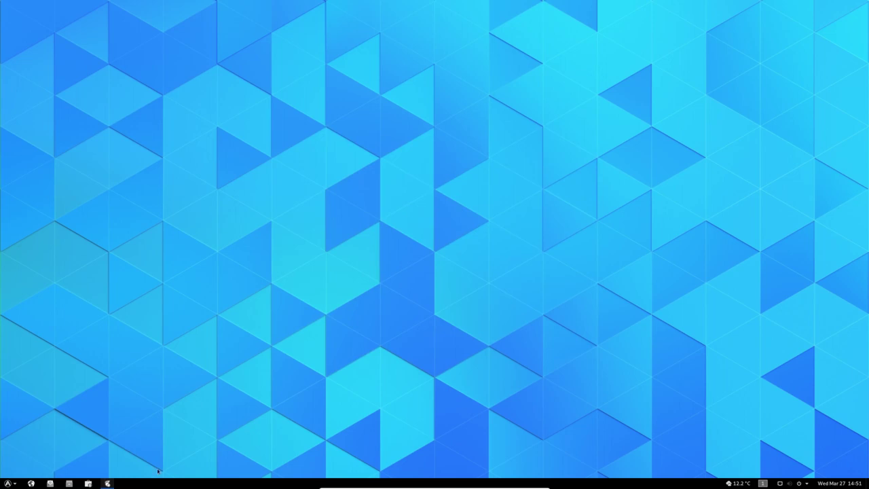
click(107, 483)
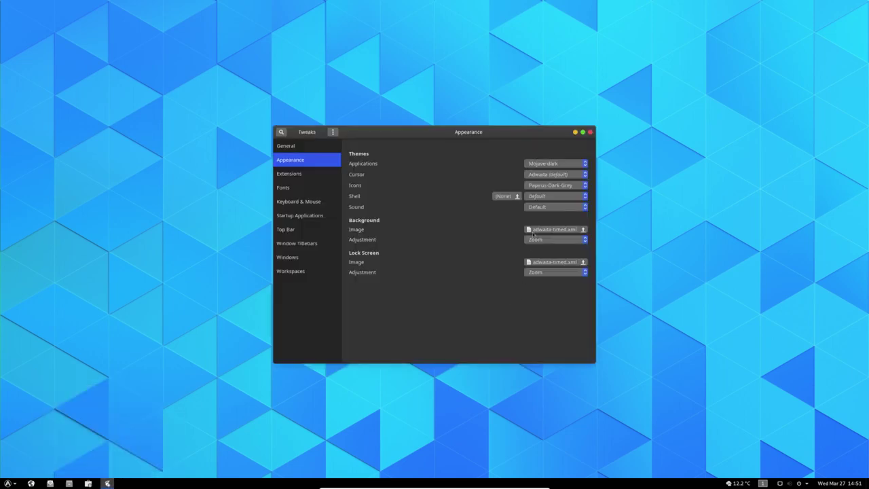
click(568, 175)
click(567, 175)
click(591, 133)
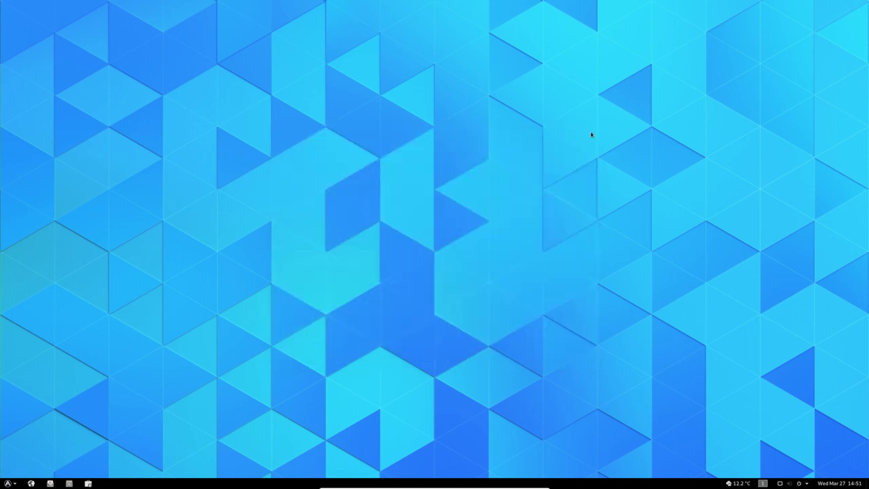
Reopen Tweaks and examine the cursor and icon themes offered in the Appearance settings
key(super)
text(tw)
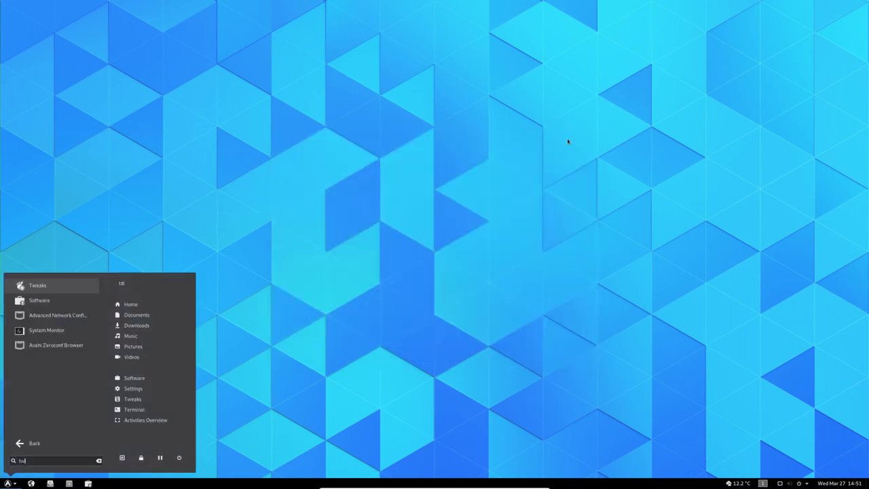
text(eak)
key(Return)
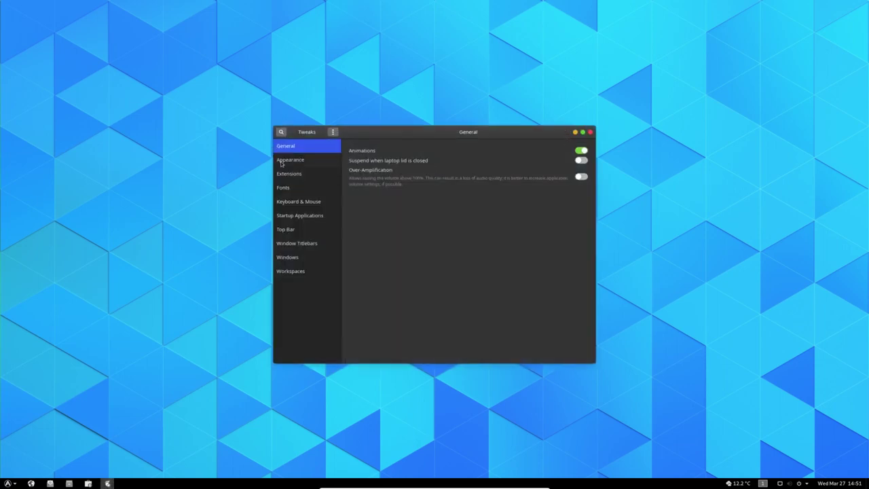
click(282, 163)
click(561, 175)
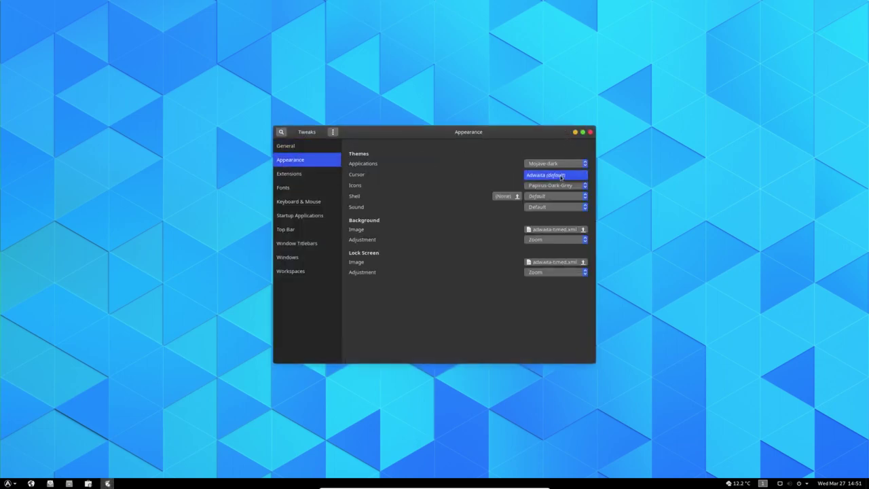
click(560, 175)
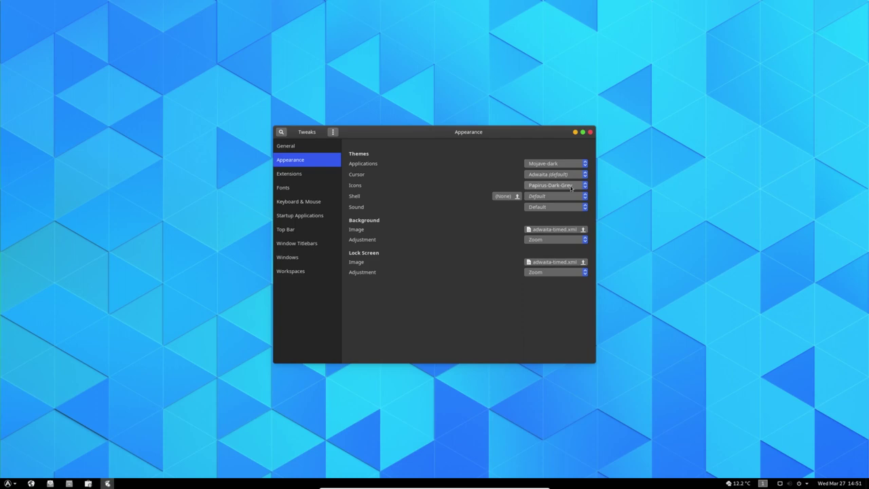
click(571, 186)
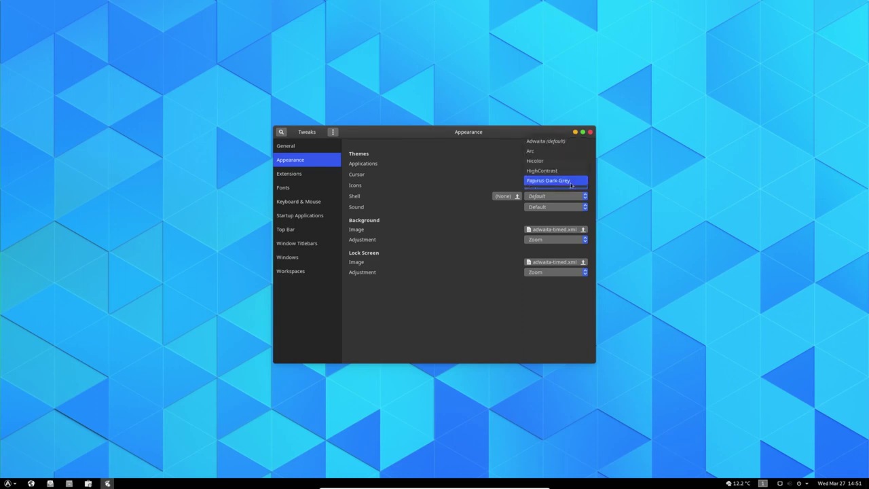
click(571, 184)
click(568, 175)
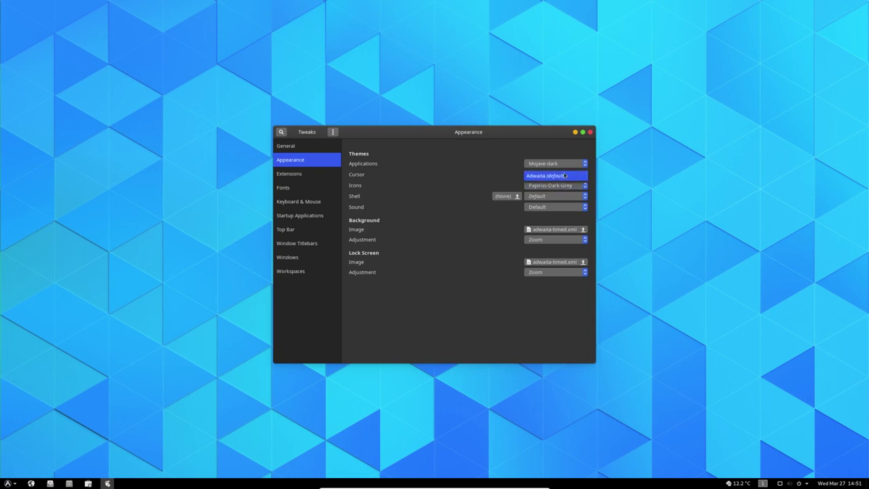
click(565, 176)
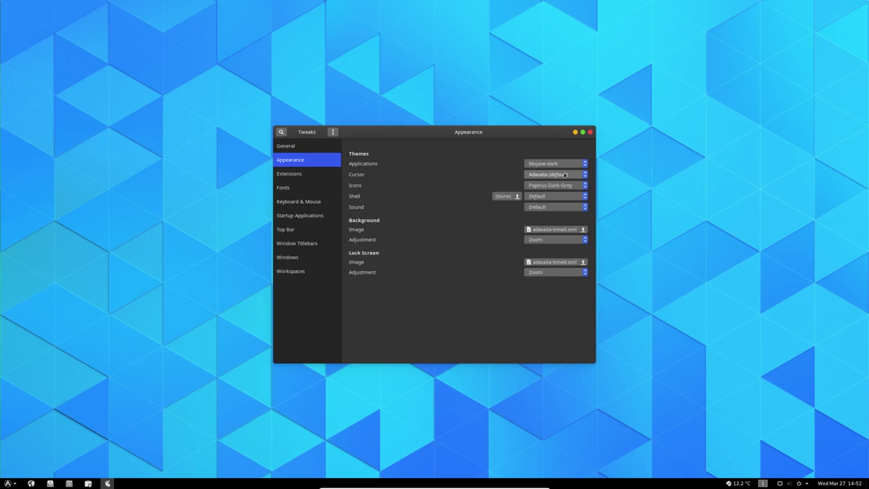
Try the Arc-Dark shell theme, switch the shell theme to Mojave-dark, and preview it in the applications menu
click(559, 198)
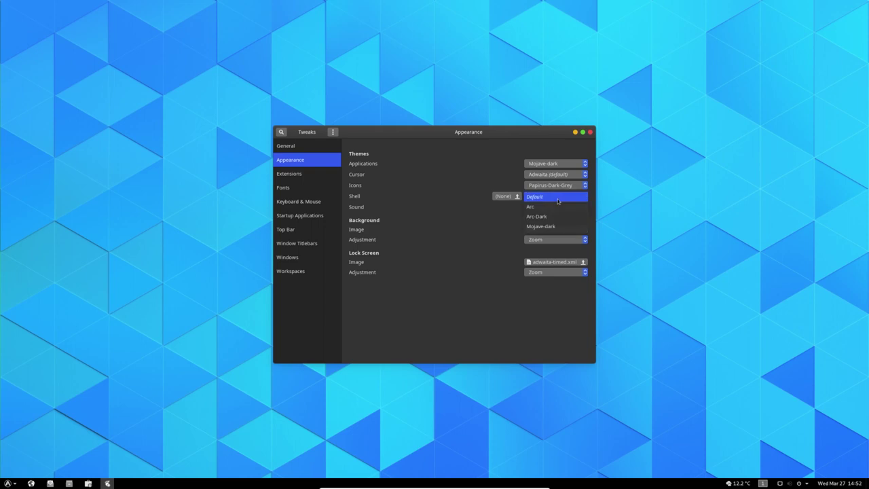
click(554, 216)
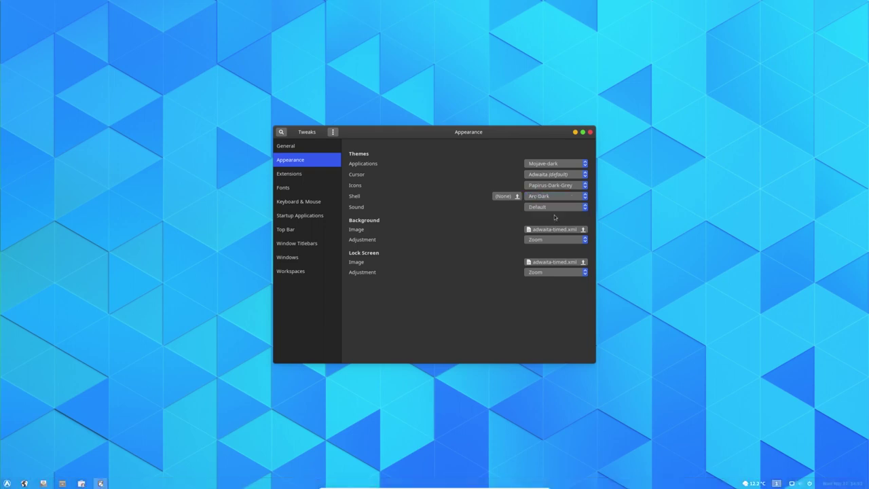
click(555, 197)
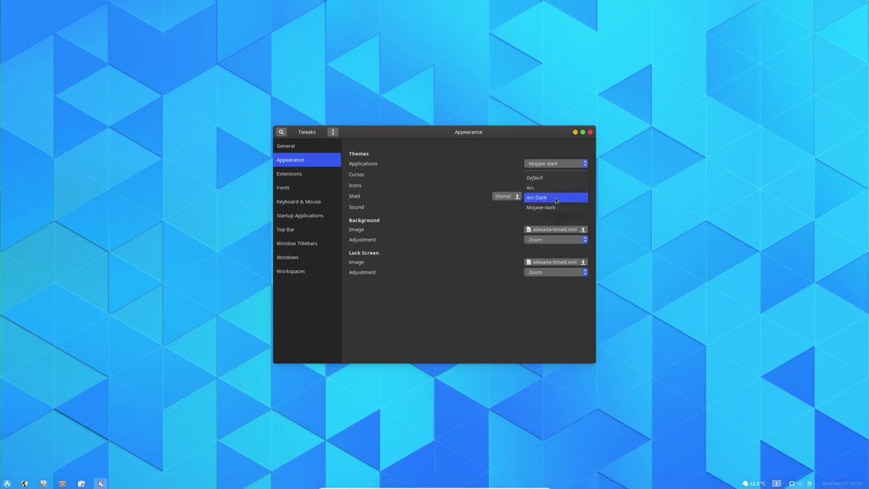
click(555, 207)
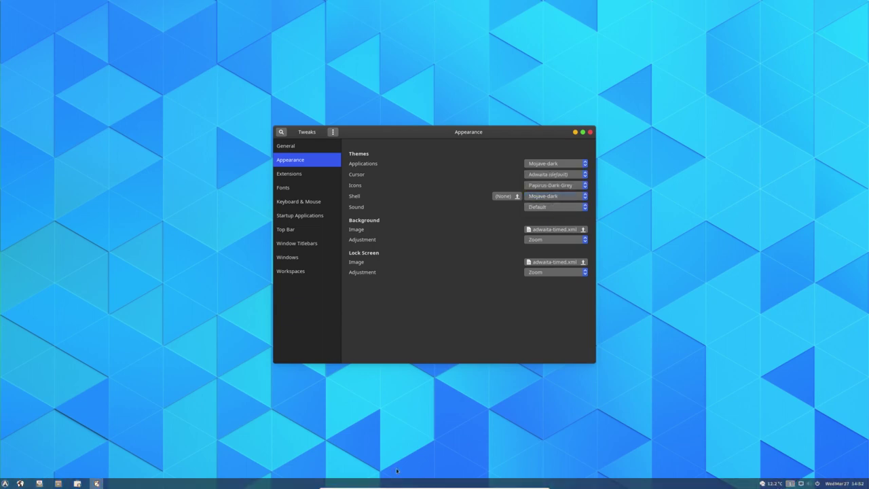
click(5, 484)
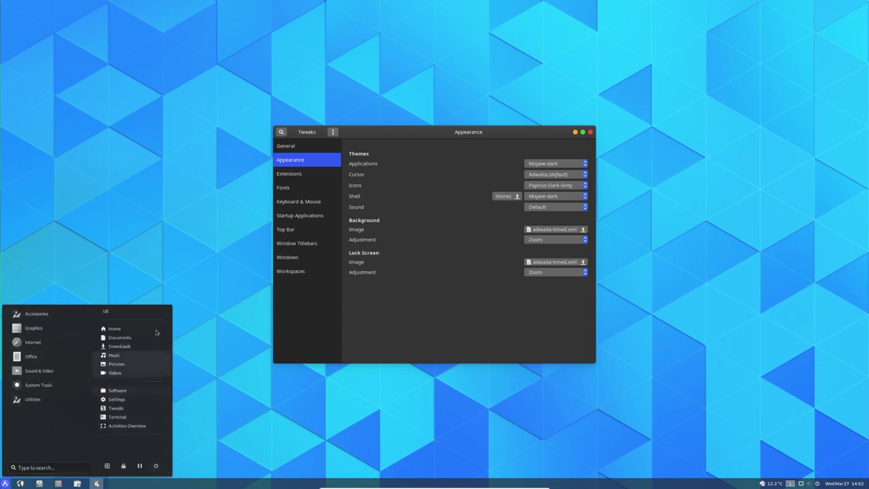
click(422, 464)
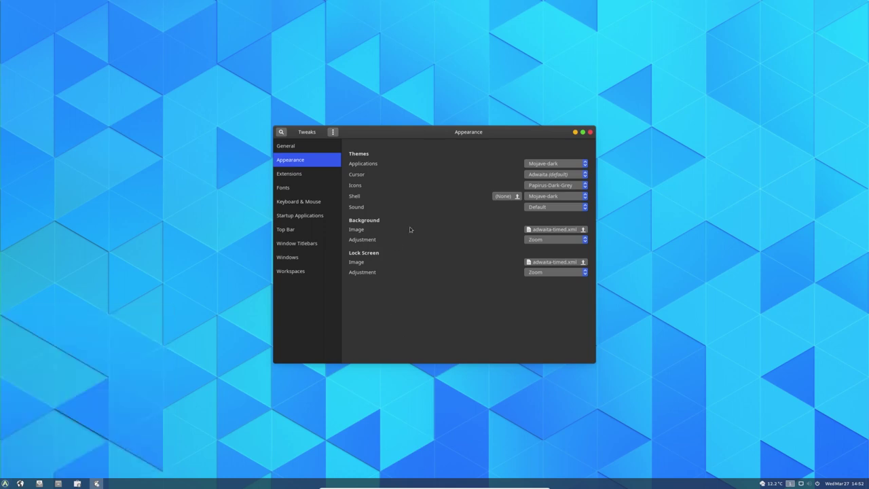
Inspect the contents of the 5238-3dwhite folder in .themes down to its cursors subfolder
click(59, 483)
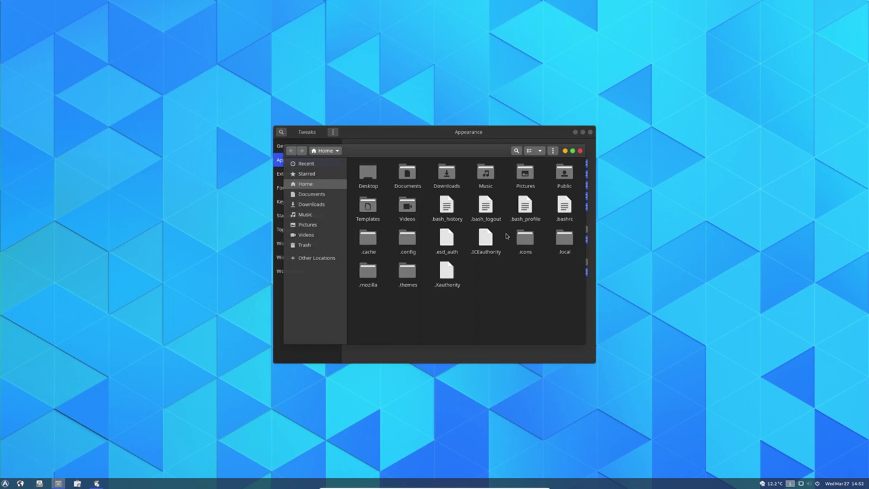
double_click(417, 280)
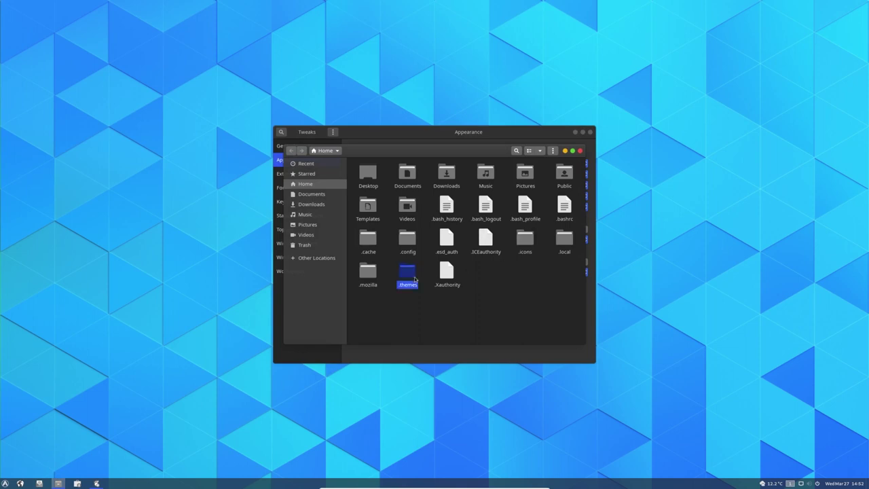
double_click(376, 172)
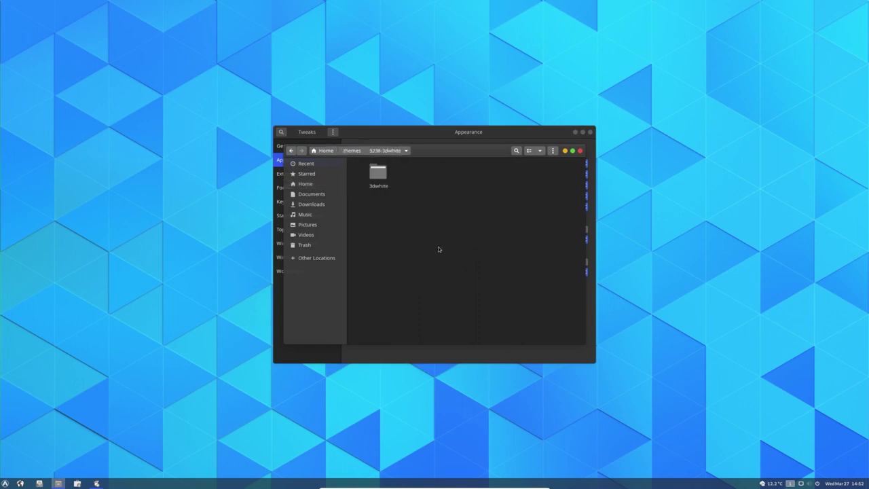
click(382, 174)
double_click(382, 174)
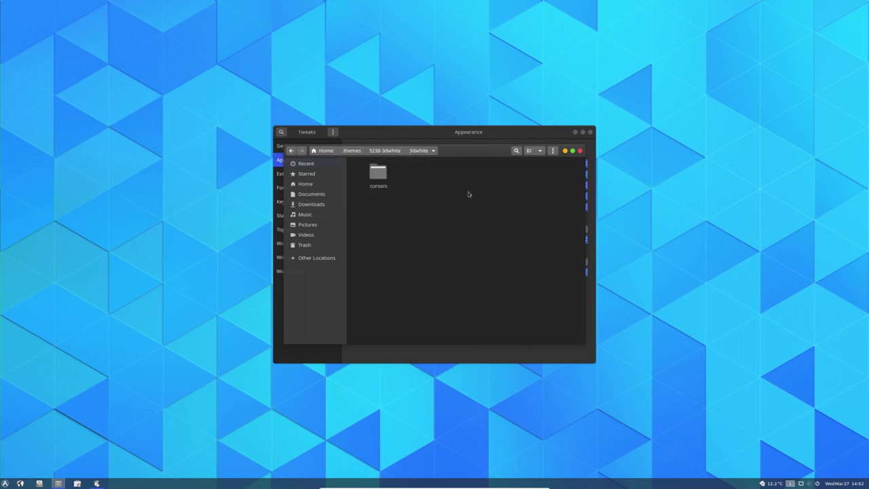
double_click(371, 176)
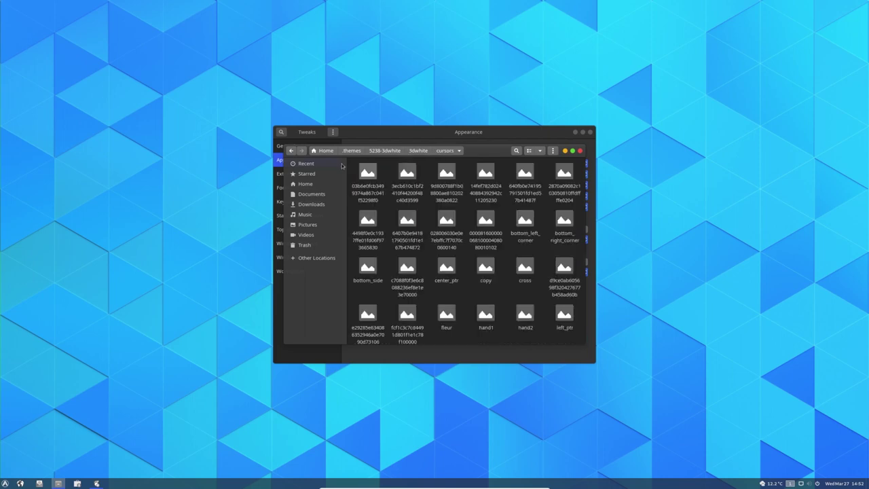
Move the 3dwhite folder out of 5238-3dwhite directly into the .themes folder
click(353, 151)
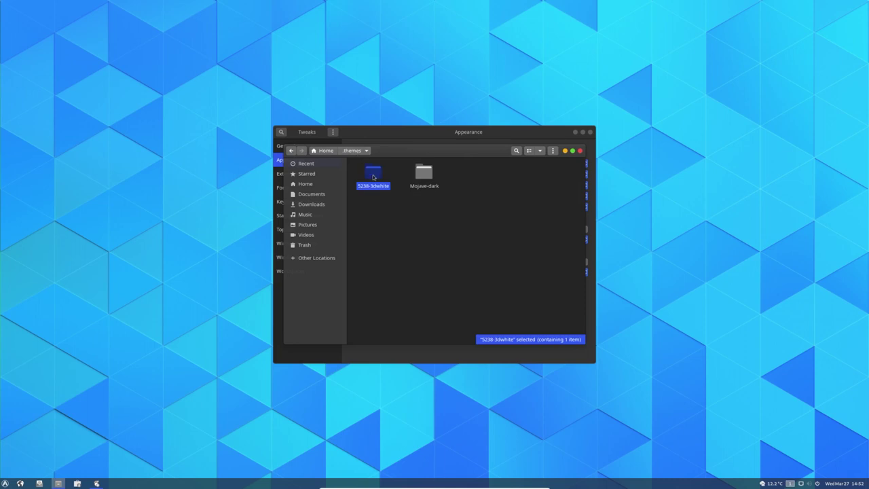
double_click(373, 177)
right_click(382, 179)
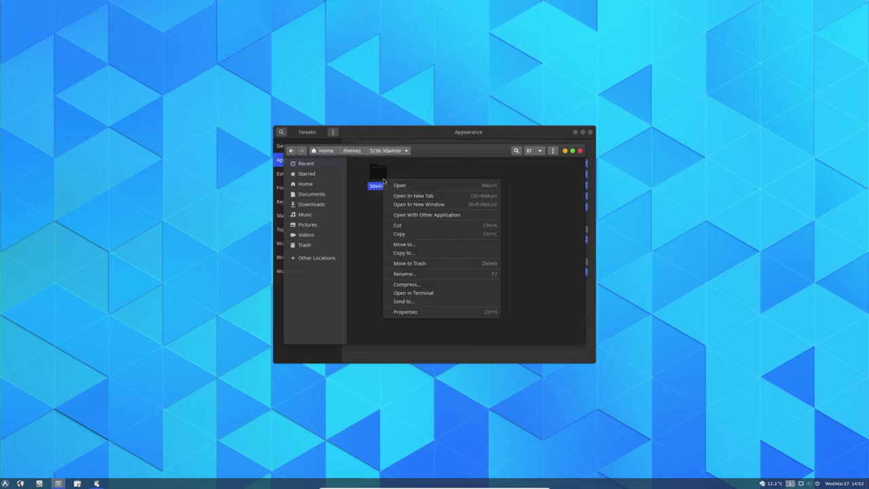
click(420, 226)
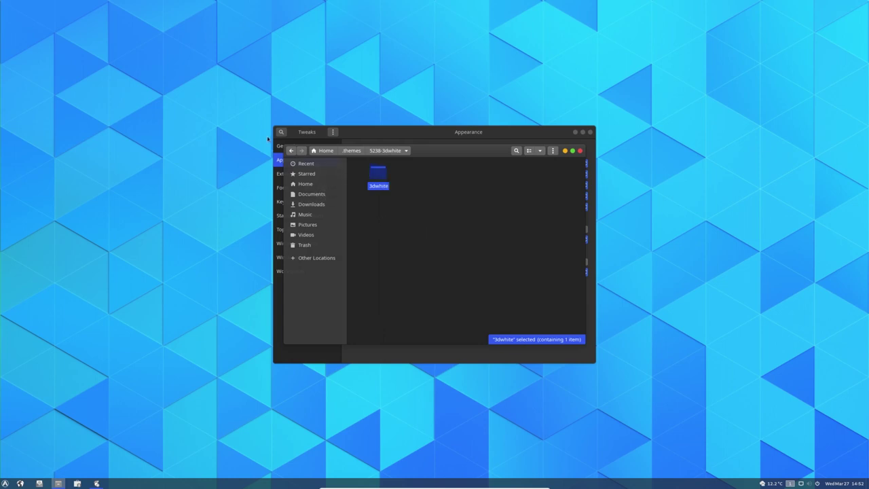
click(290, 150)
right_click(470, 263)
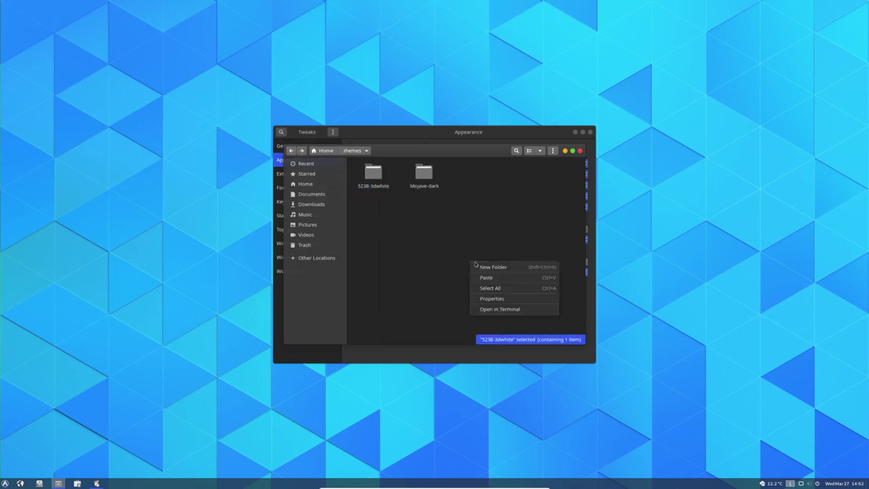
click(491, 278)
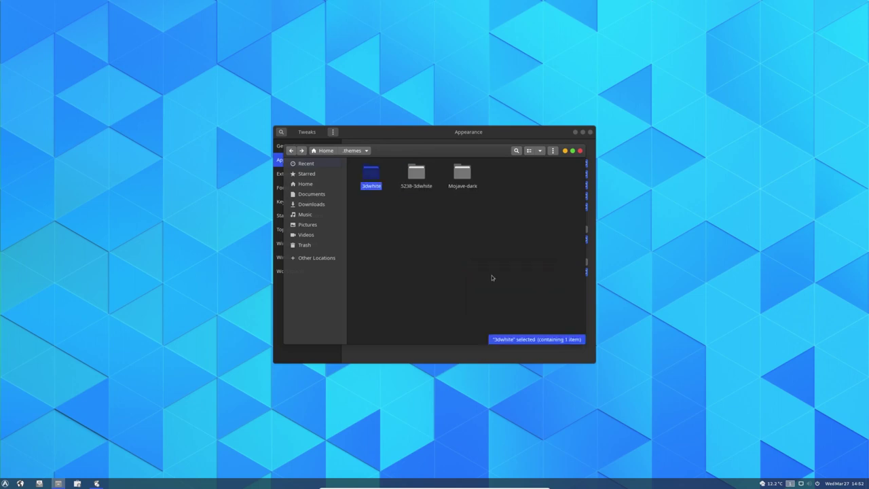
Restart Tweaks and open its Appearance settings
click(102, 484)
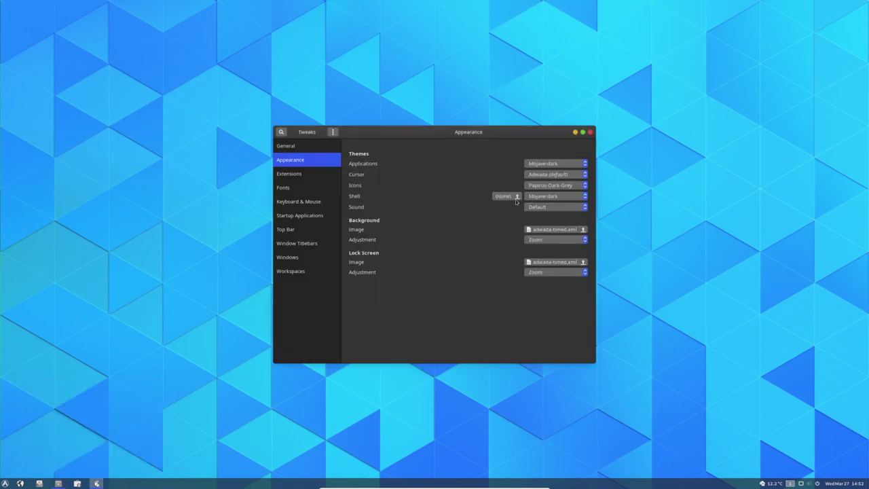
click(590, 132)
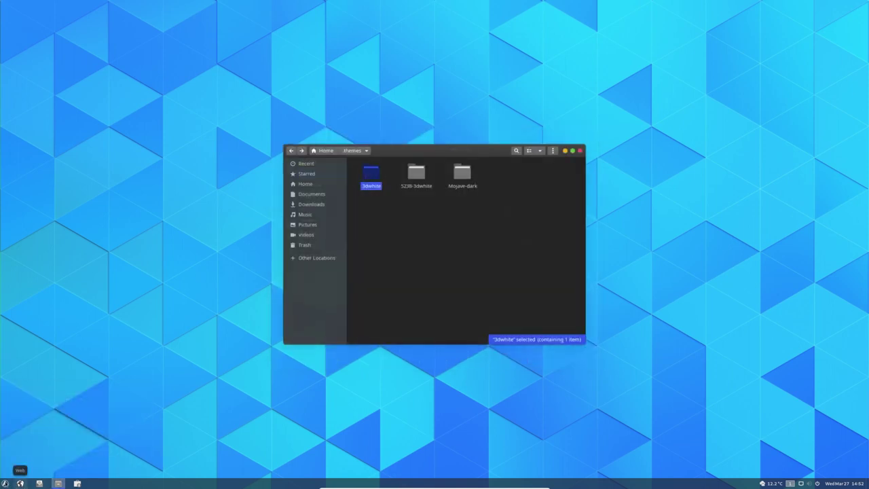
click(5, 483)
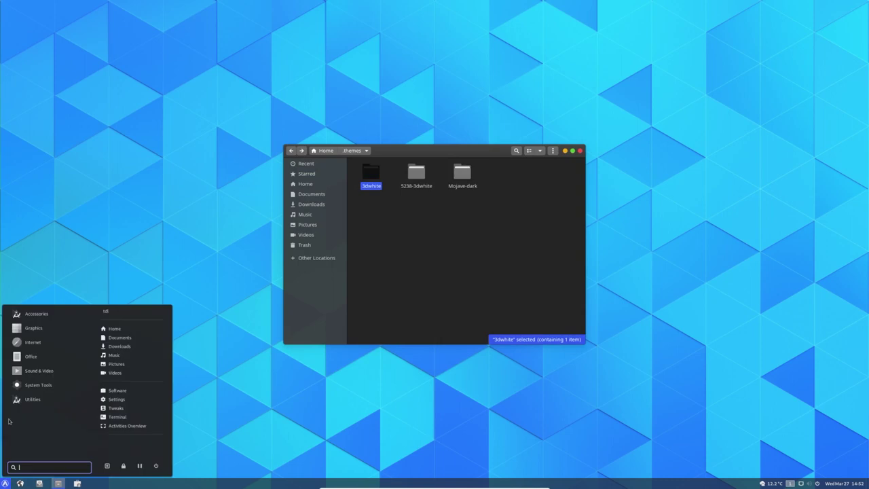
text(tweak)
key(Return)
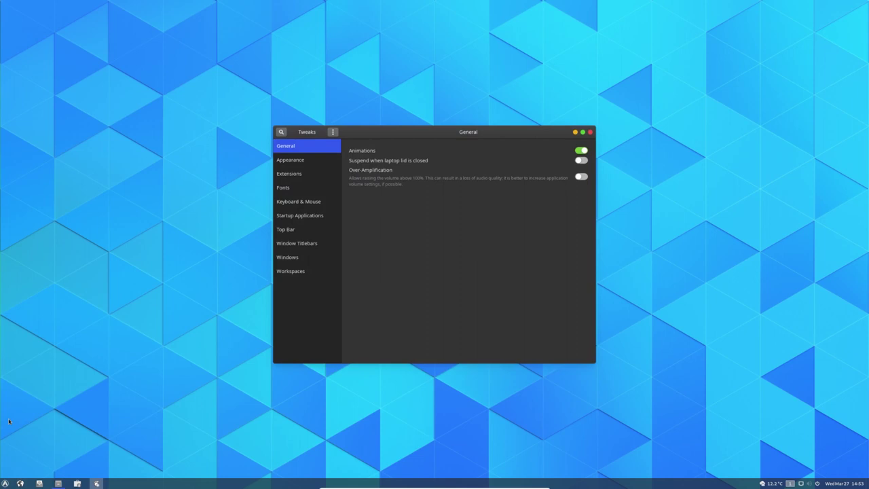
click(294, 163)
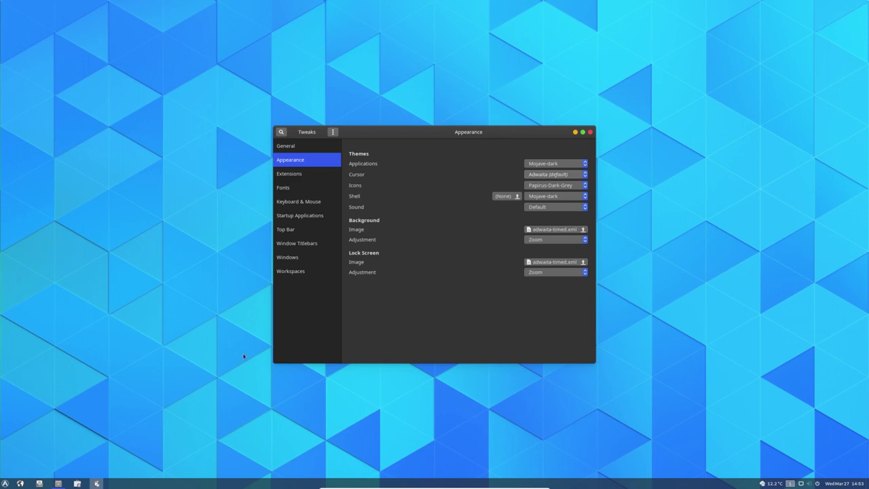
Arrange the Files window and the Tweaks window side by side on the desktop
click(59, 484)
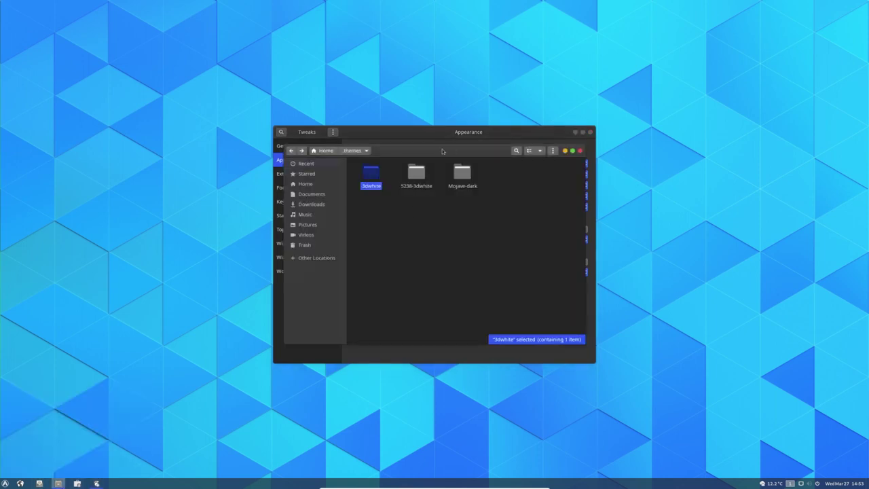
drag(444, 151, 183, 57)
click(403, 132)
drag(404, 132, 588, 83)
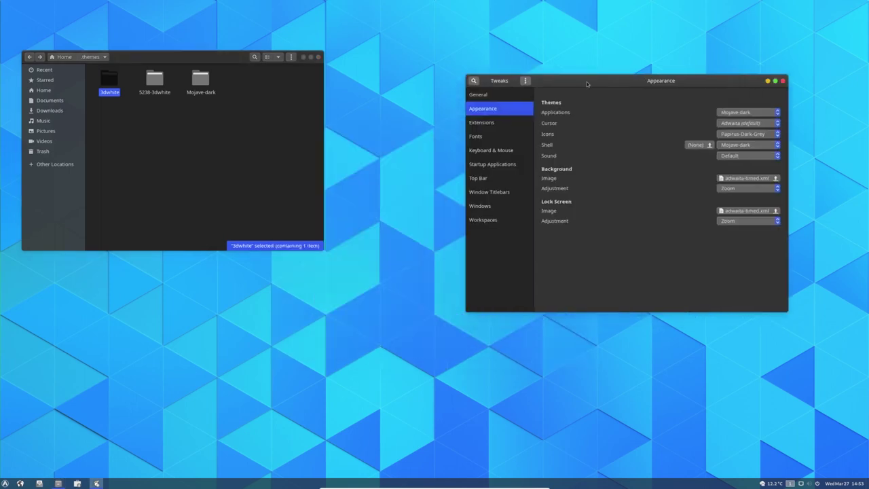
drag(112, 90, 60, 179)
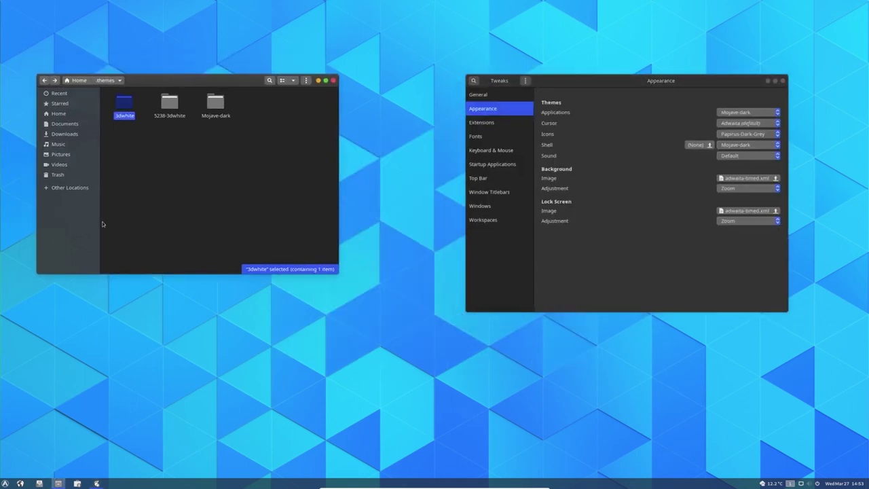
Set the applications theme to Arc-Dark and close both the Tweaks and Files windows
click(747, 112)
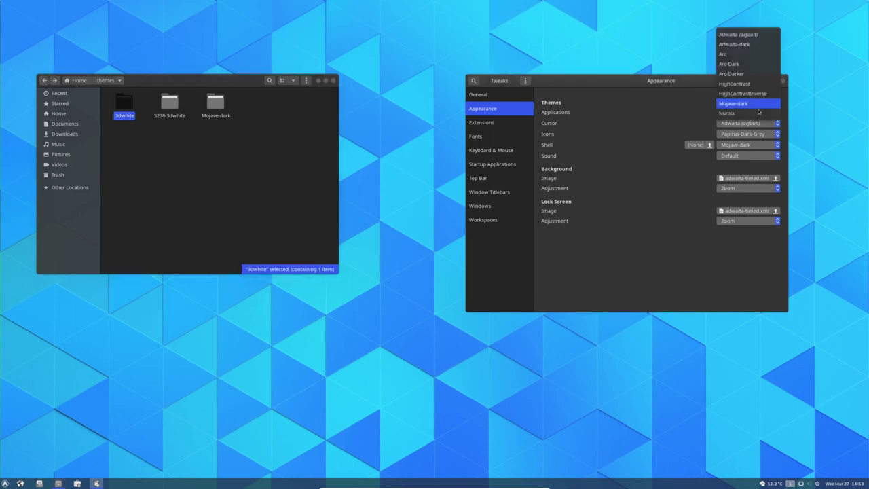
click(756, 66)
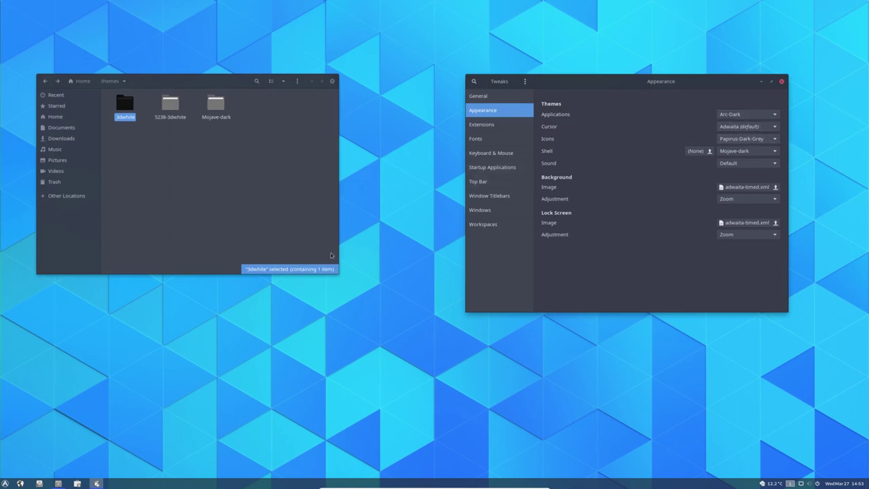
click(782, 82)
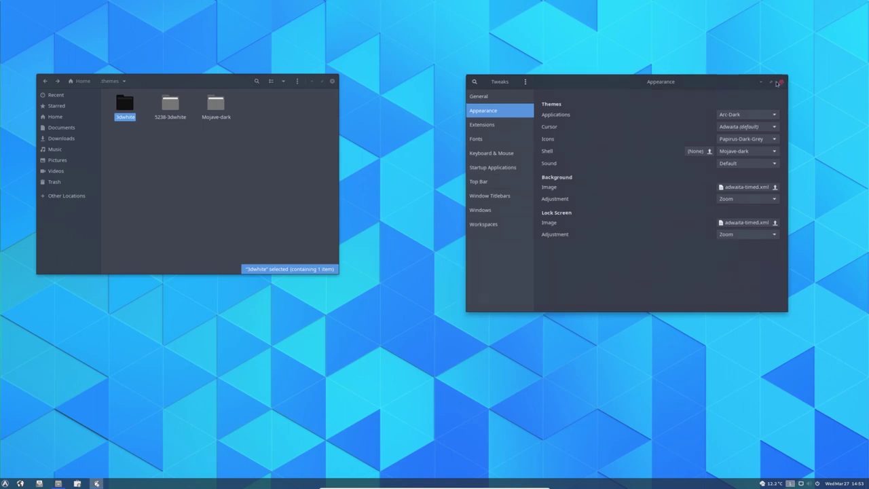
click(332, 82)
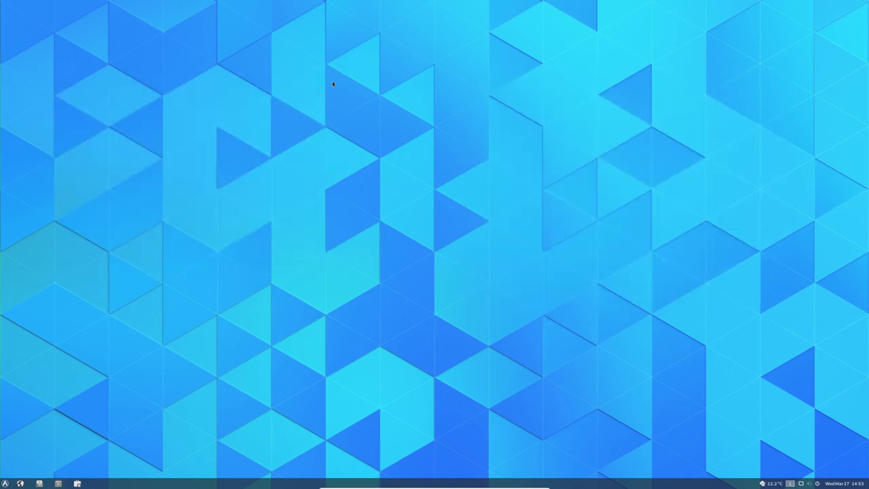
Change the desktop background to the blurred blue and white Arch Linux wallpaper with a purple lower edge
right_click(409, 109)
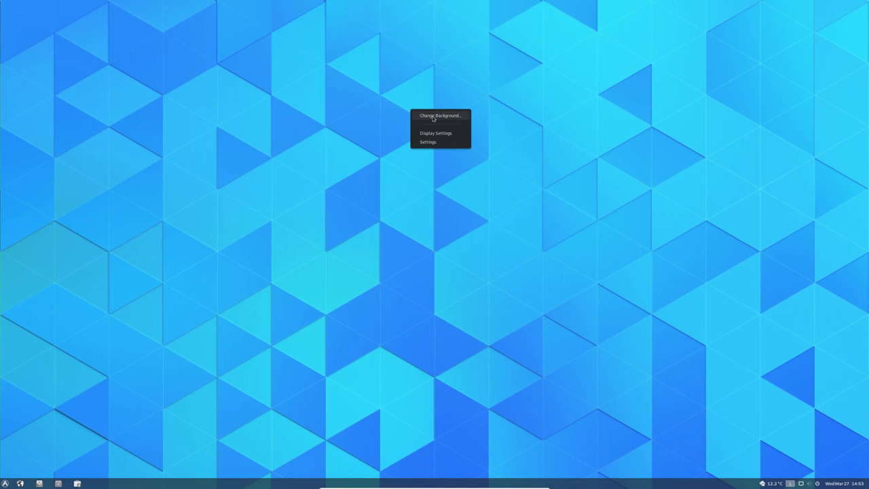
click(433, 117)
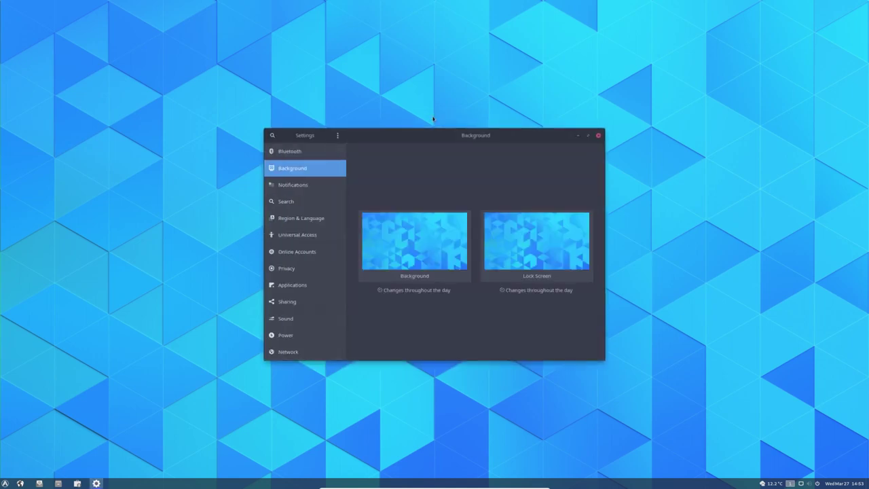
click(403, 253)
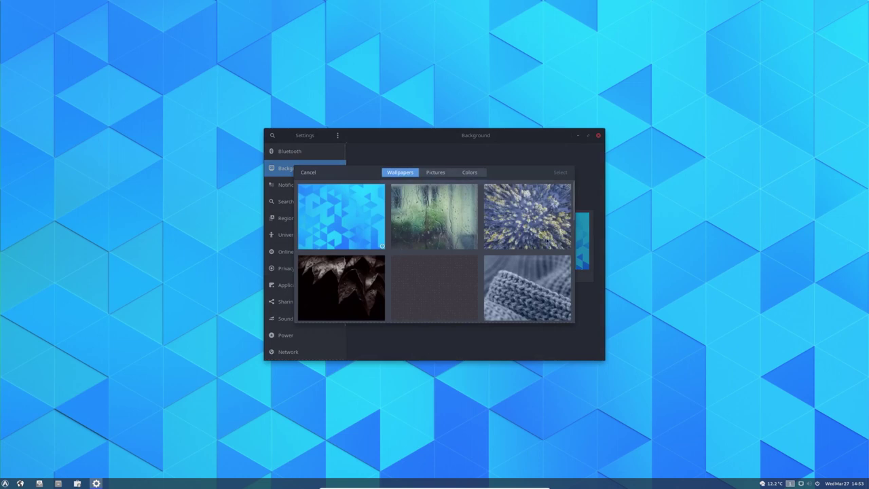
scroll(547, 239, down, 1)
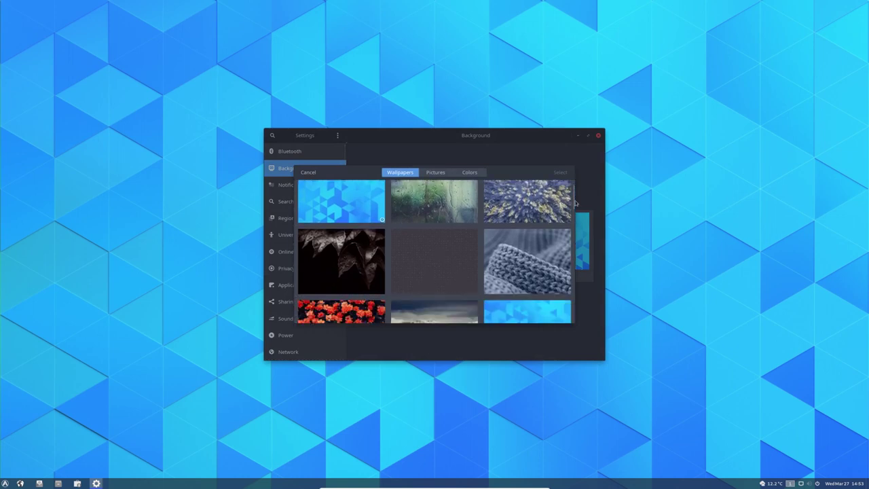
drag(575, 201, 573, 270)
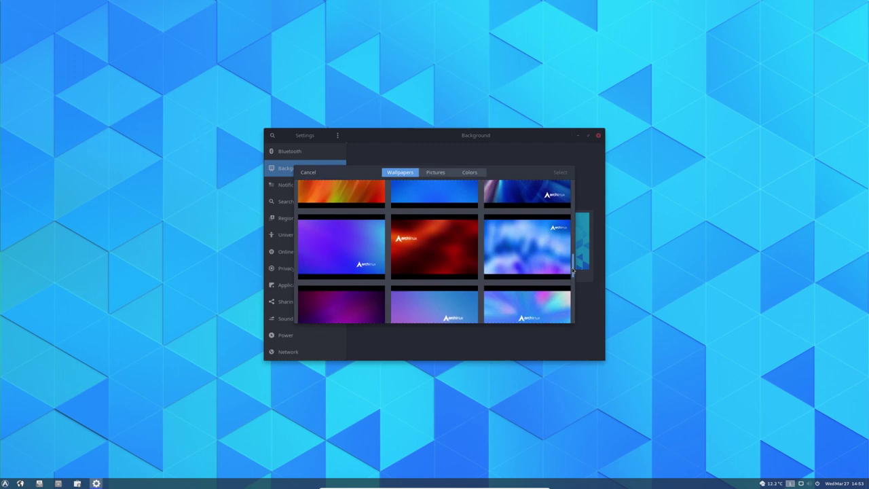
click(559, 270)
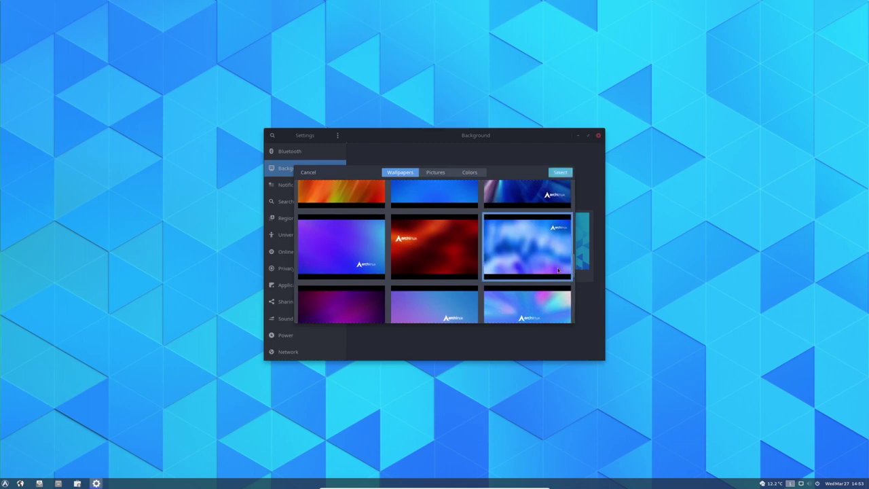
double_click(558, 270)
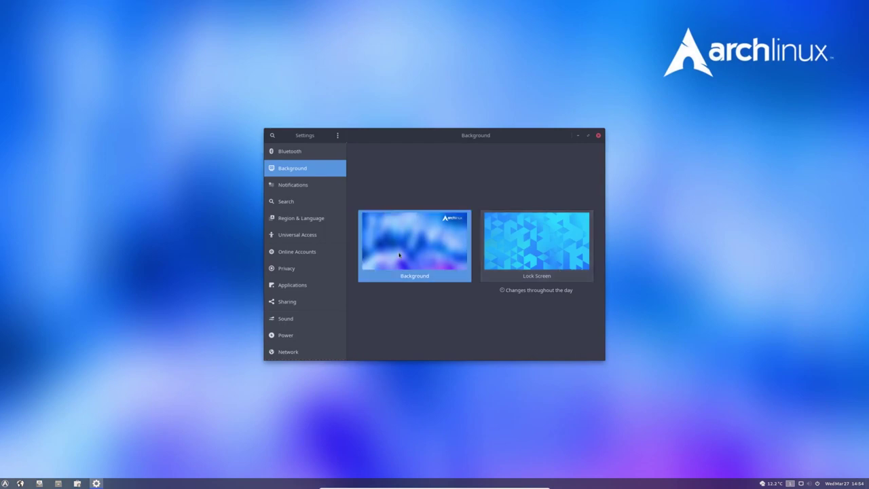
Browse the wallpaper collection and set the desktop background to the dark red Arch Linux wallpaper
click(430, 251)
scroll(572, 248, down, 2)
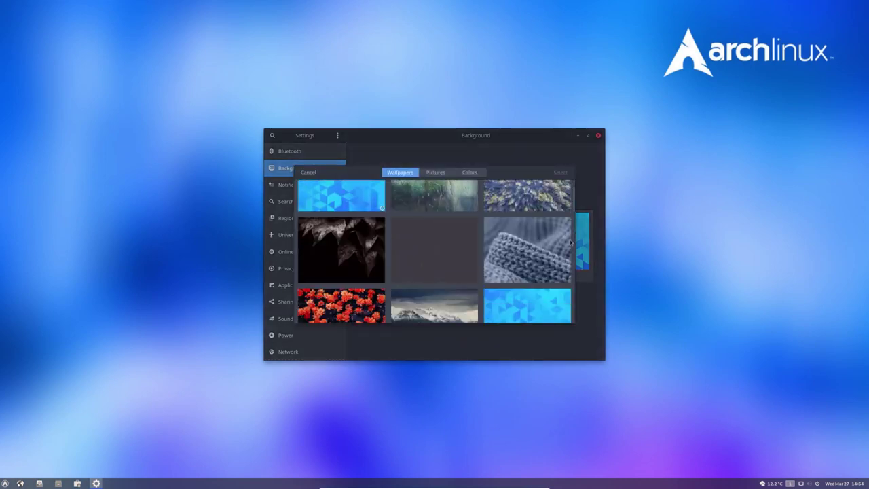
scroll(572, 231, up, 1)
scroll(571, 244, down, 5)
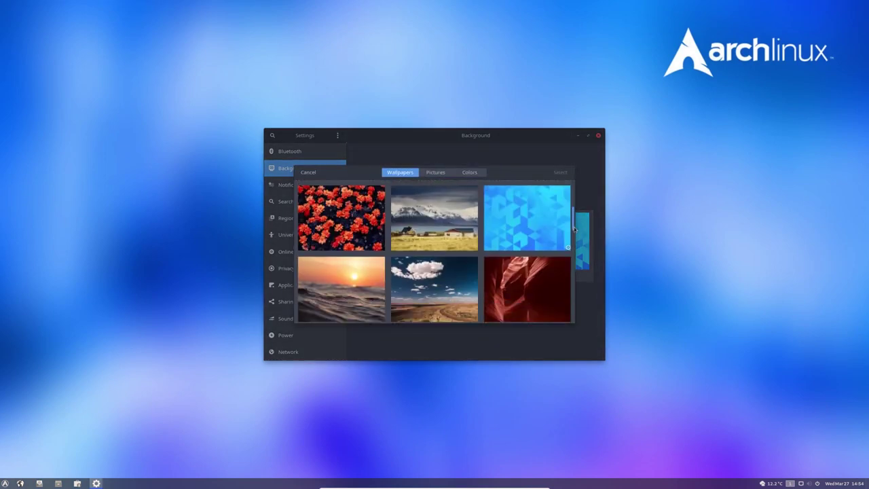
scroll(571, 262, down, 1)
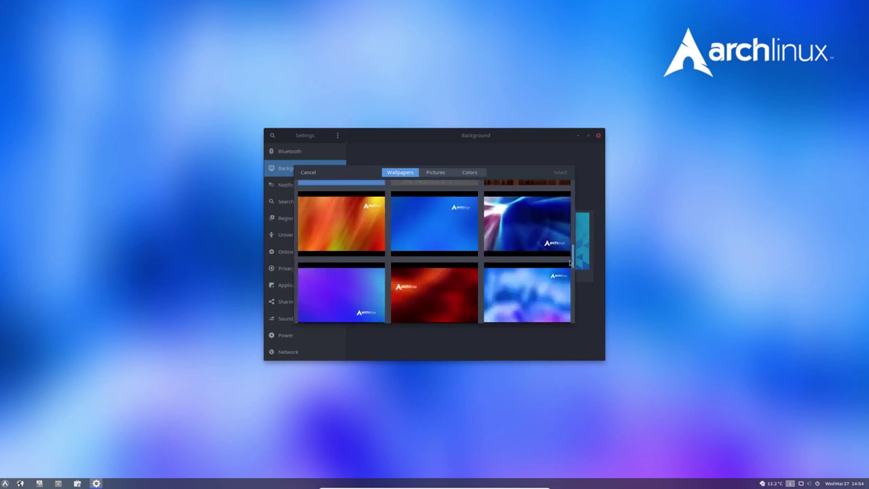
scroll(570, 265, down, 3)
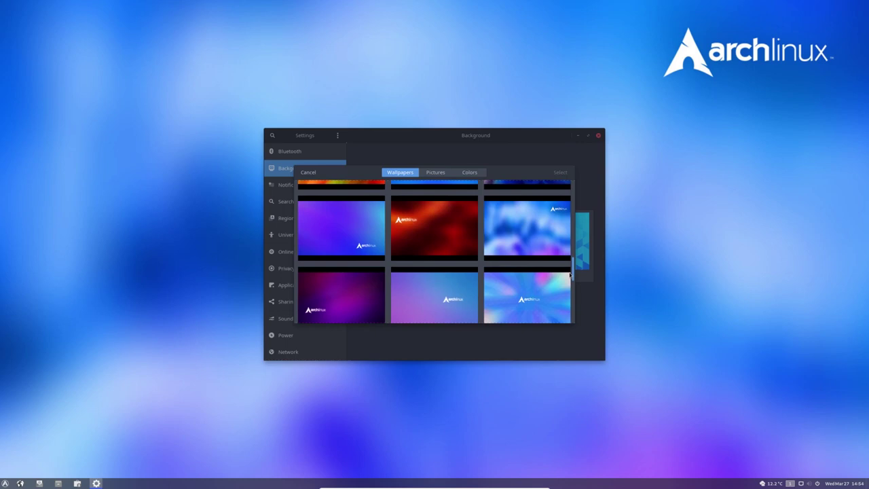
scroll(571, 275, down, 3)
drag(572, 287, 572, 306)
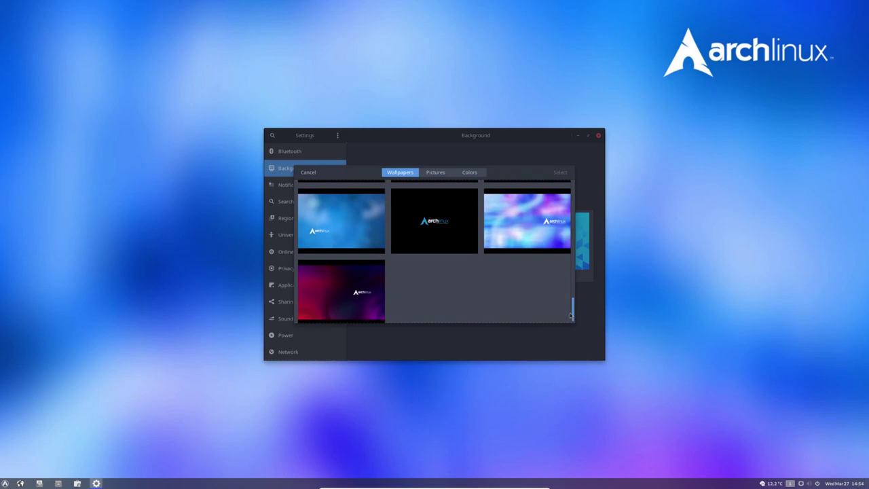
drag(571, 315, 573, 269)
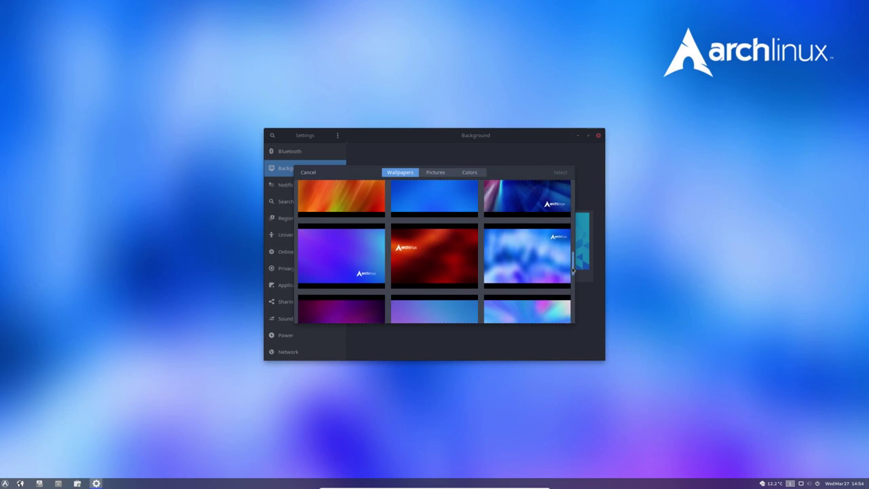
double_click(419, 267)
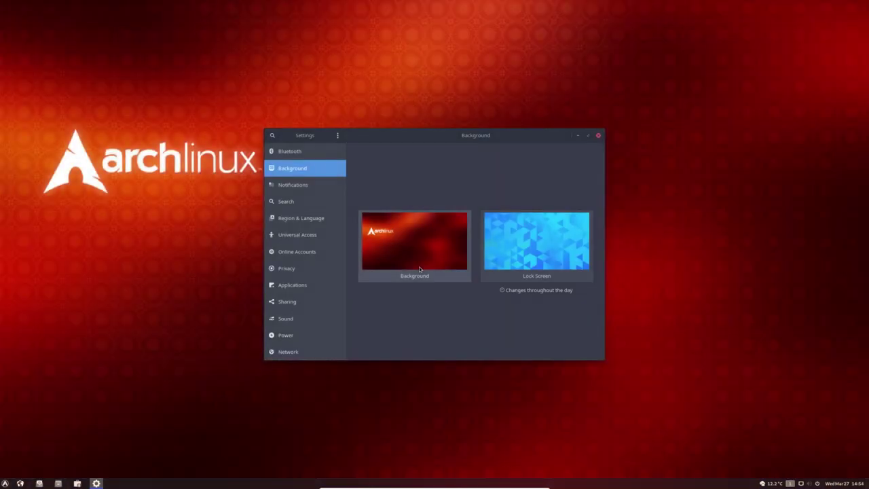
Change the desktop background to the dark blue Arch Linux wallpaper with the white and pink light burst
click(419, 268)
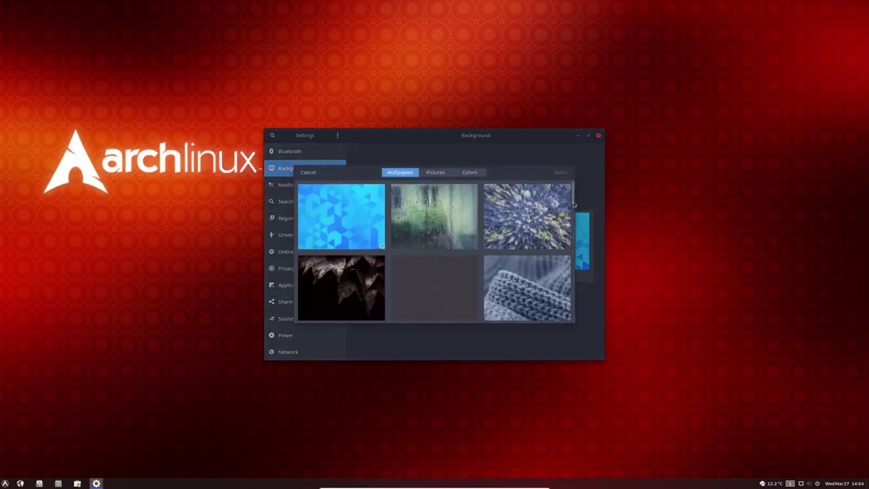
scroll(574, 257, down, 5)
scroll(573, 256, down, 3)
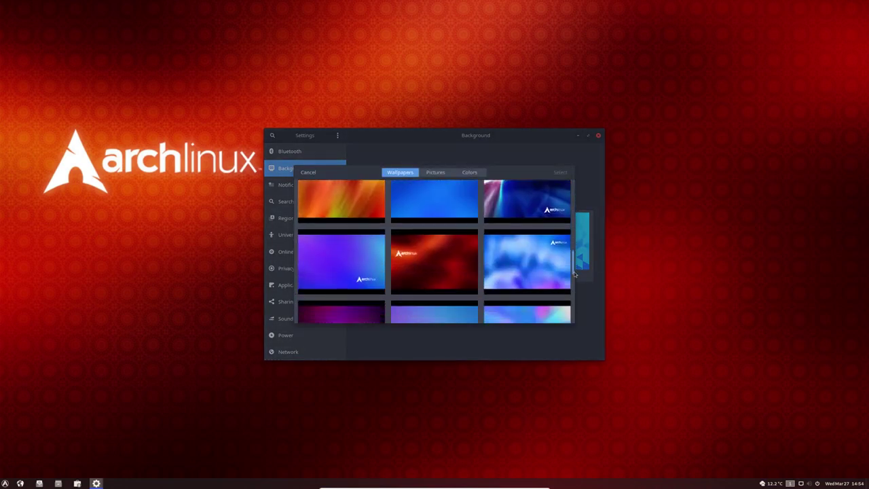
click(527, 205)
double_click(525, 209)
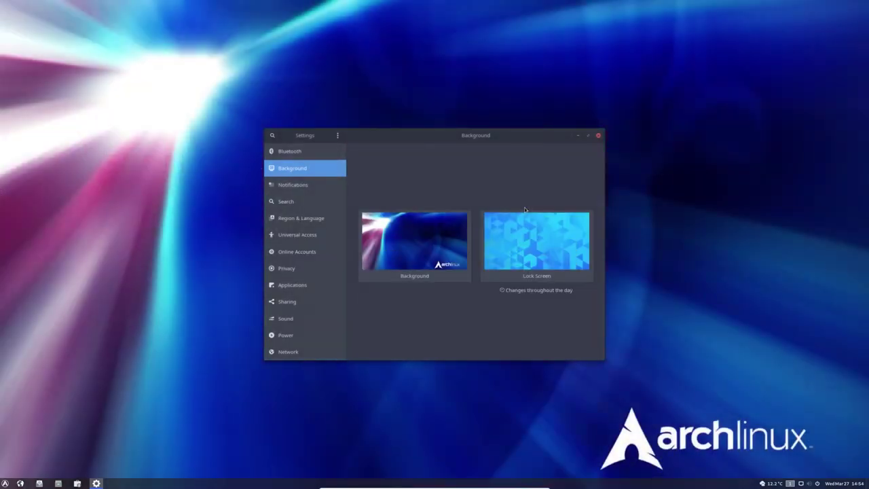
Change the desktop background to the plain black Arch Linux wallpaper and reposition the Settings window on the desktop
click(438, 239)
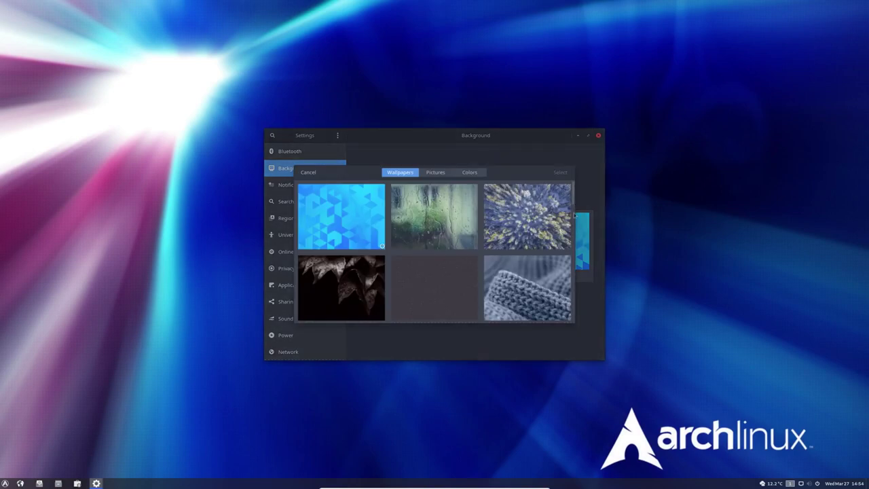
scroll(574, 224, down, 4)
drag(573, 233, 574, 314)
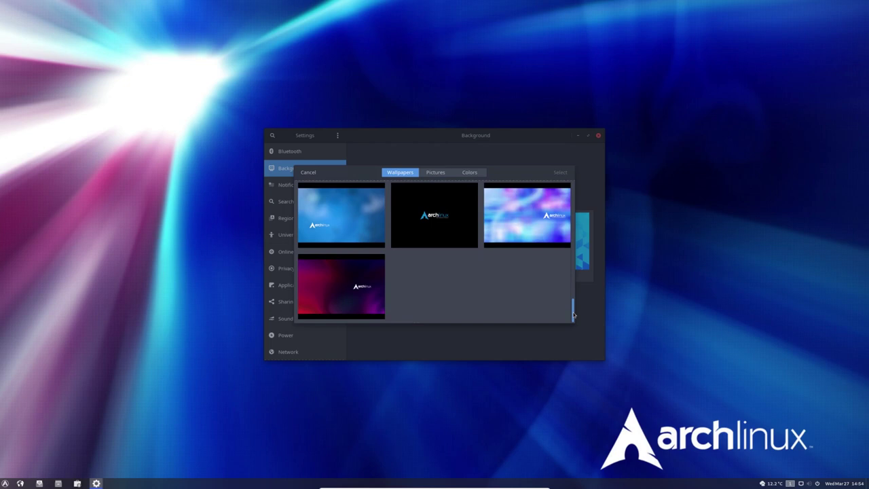
click(421, 241)
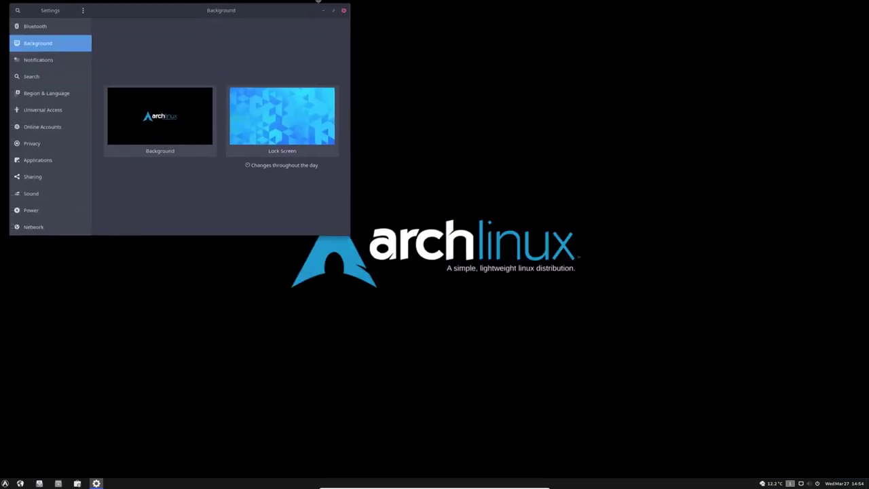
drag(225, 10, 459, 85)
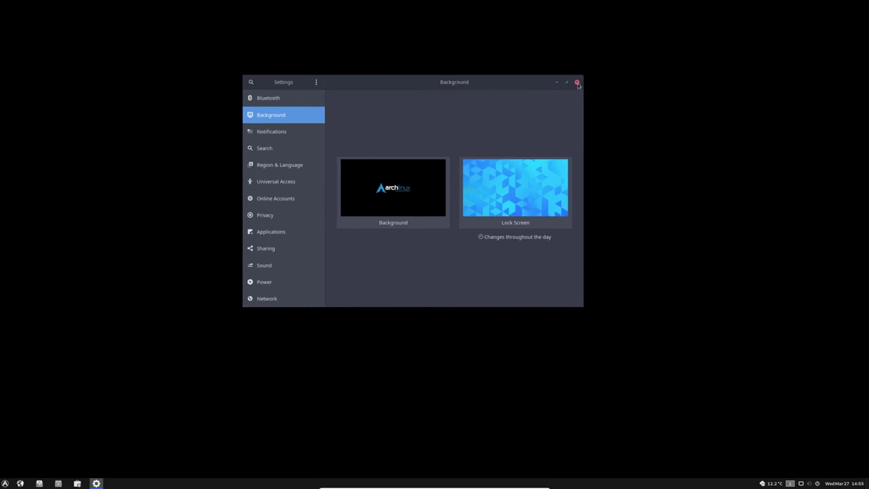
Set the lock screen image to the plain black Arch Linux wallpaper
click(543, 189)
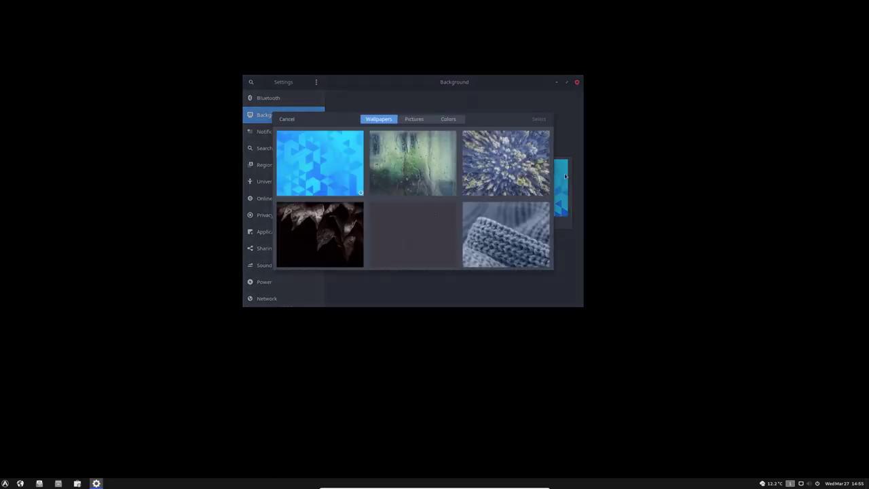
scroll(552, 198, down, 5)
scroll(552, 198, down, 10)
double_click(406, 181)
Change the desktop background to the orange and yellow Arch Linux wallpaper and close Settings
click(402, 188)
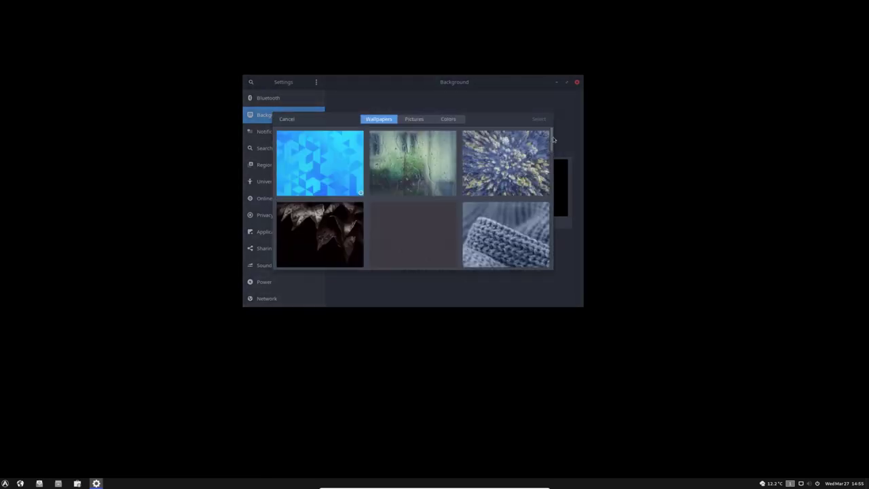
drag(553, 139, 558, 197)
scroll(559, 193, down, 1)
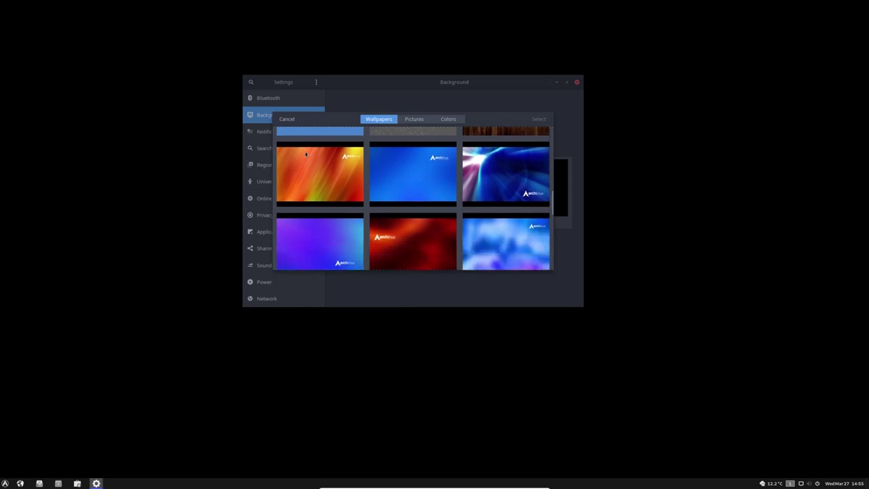
double_click(325, 173)
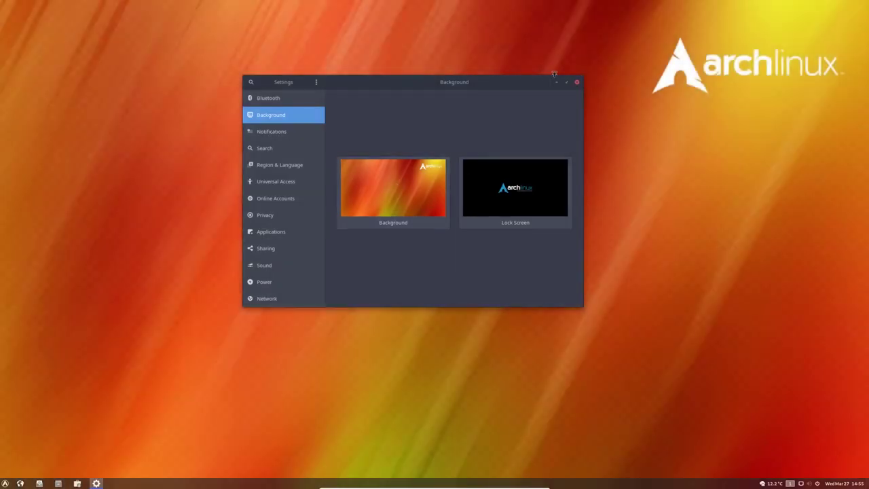
click(578, 82)
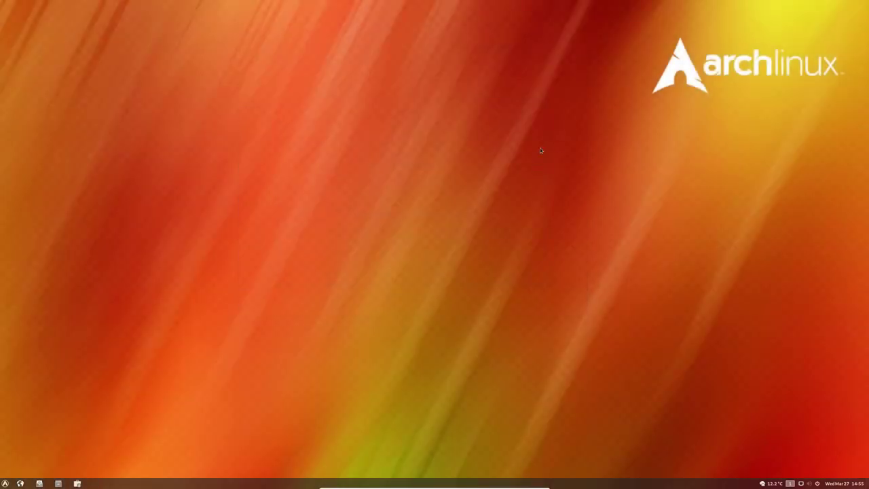
Open the home folder in Files and turn off the display of hidden files
click(4, 484)
click(5, 484)
click(59, 484)
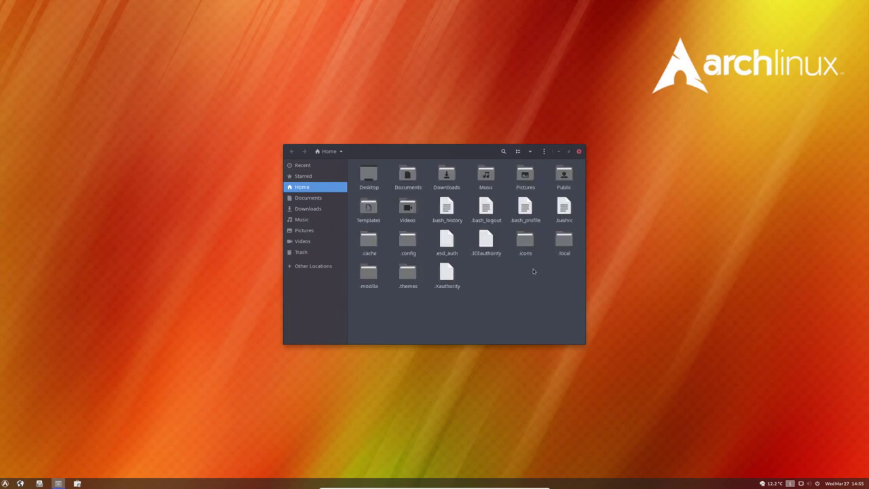
click(543, 152)
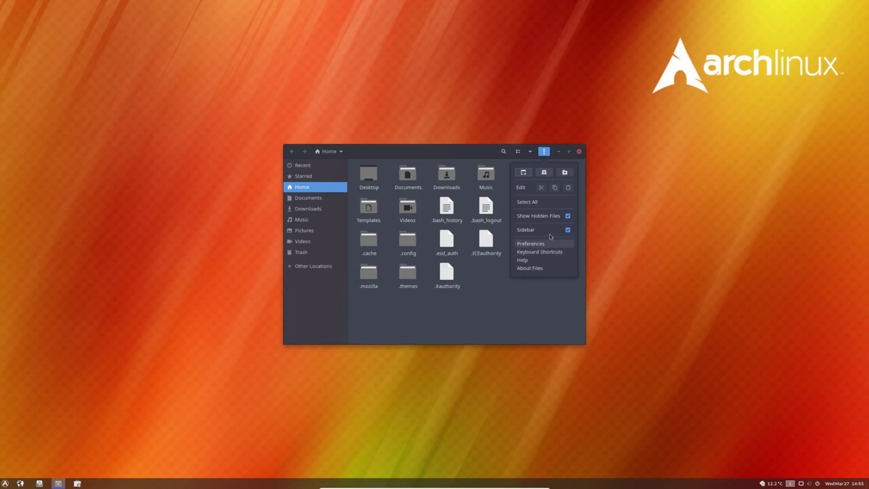
click(567, 216)
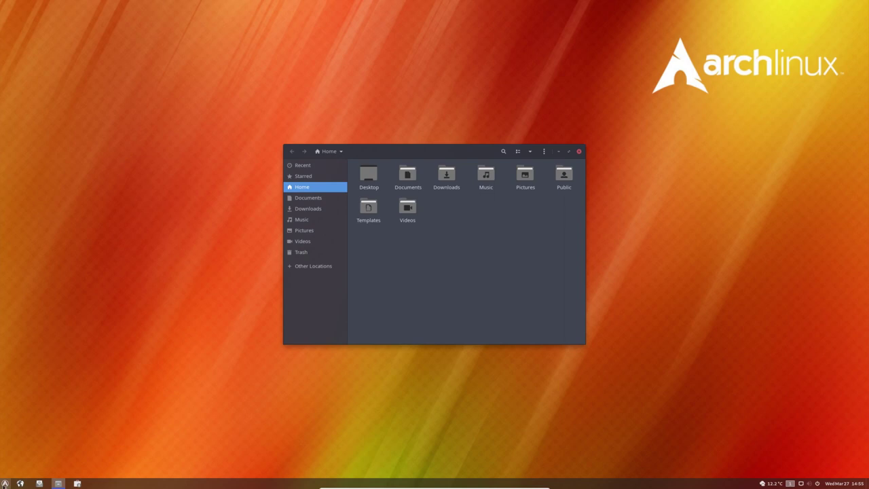
View the application menu and the Activities Overview, return to the desktop and close the Files window
click(5, 483)
click(5, 483)
click(5, 483)
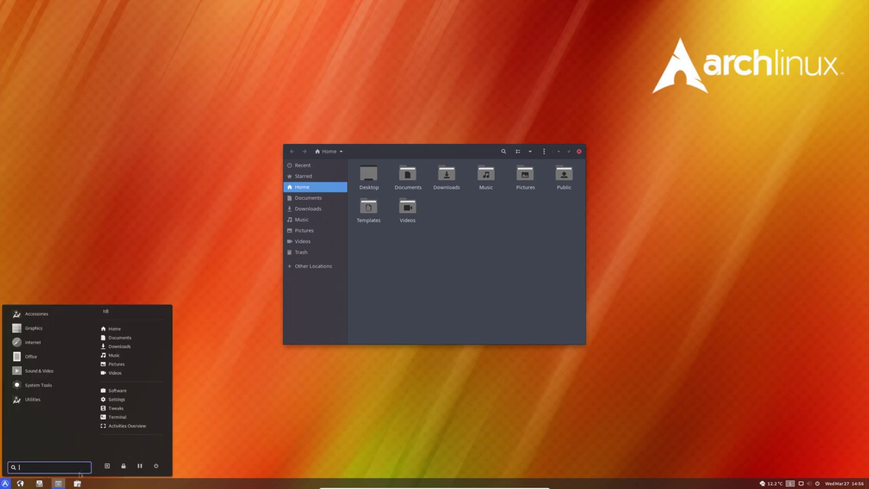
click(142, 428)
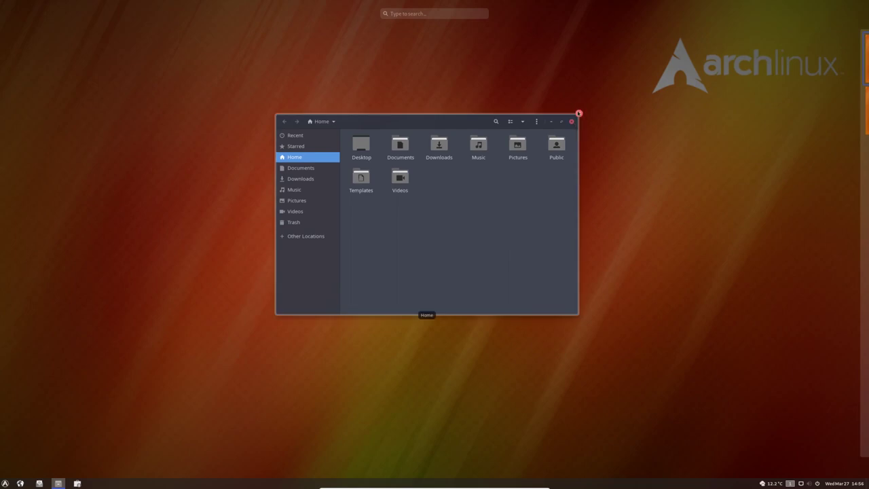
click(495, 202)
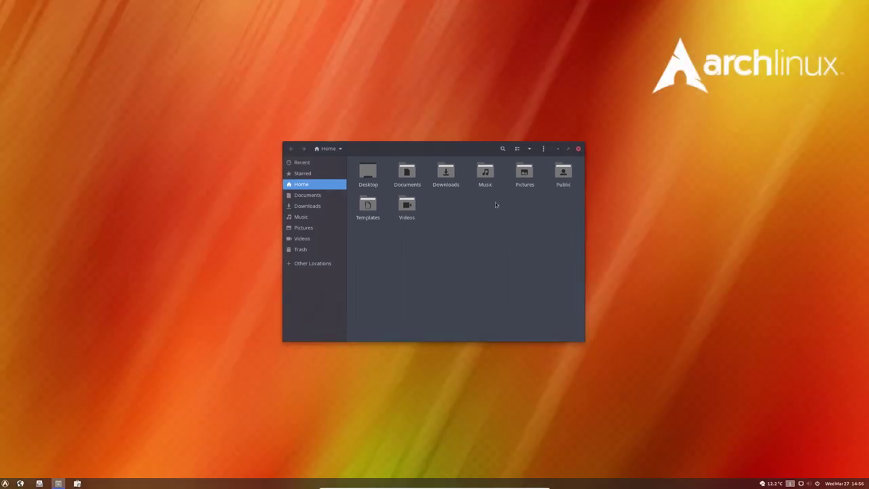
click(579, 152)
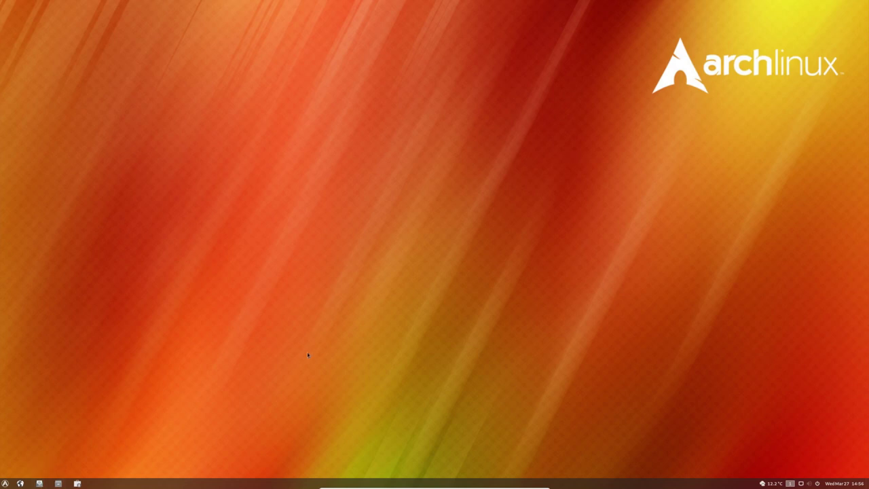
Open a terminal and install the variety package with sudo pacman -S
key(super)
text(terminal)
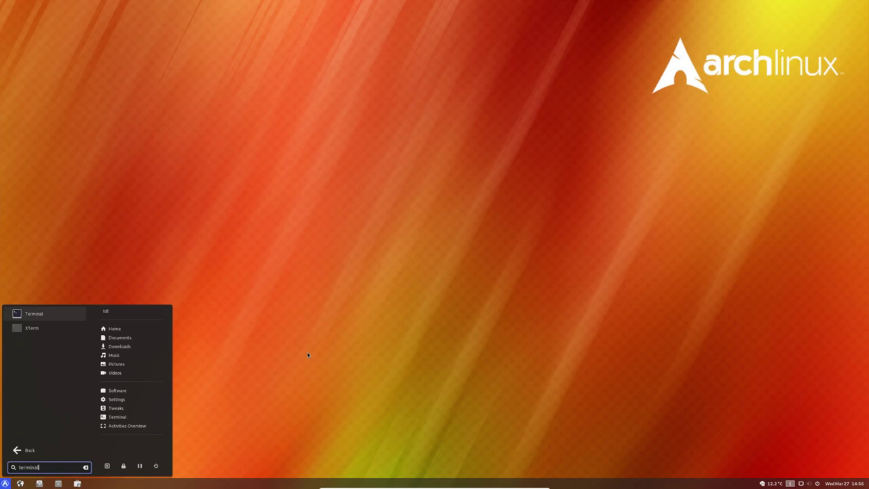
key(Return)
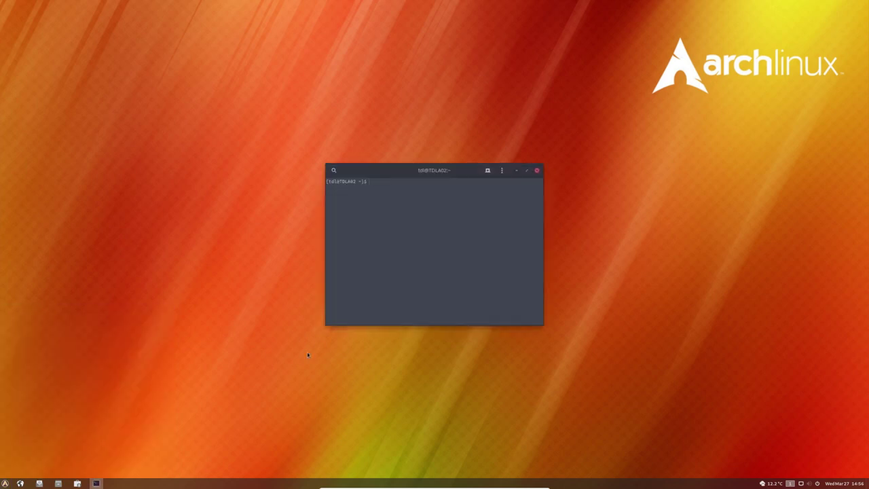
text(sudo pacman )
text(-S)
text( vert)
text(ety)
key(Return)
key(Return)
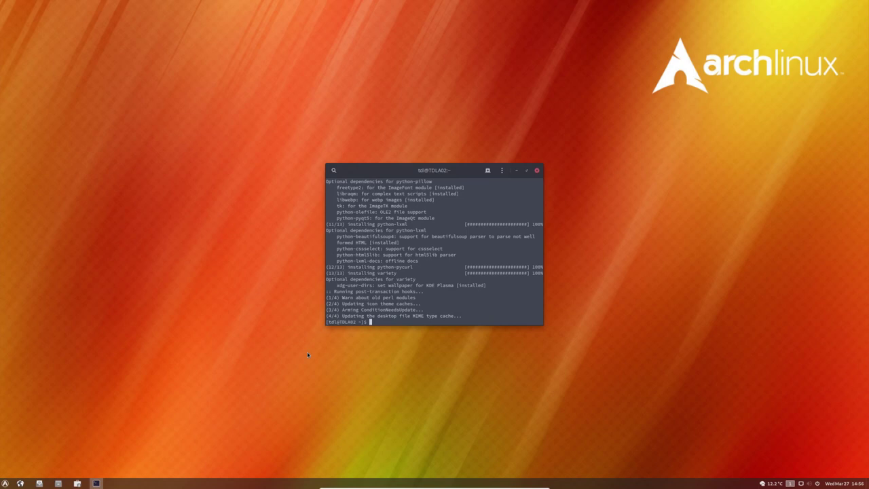
Launch Variety and continue past its welcome screen to the preferences
key(super)
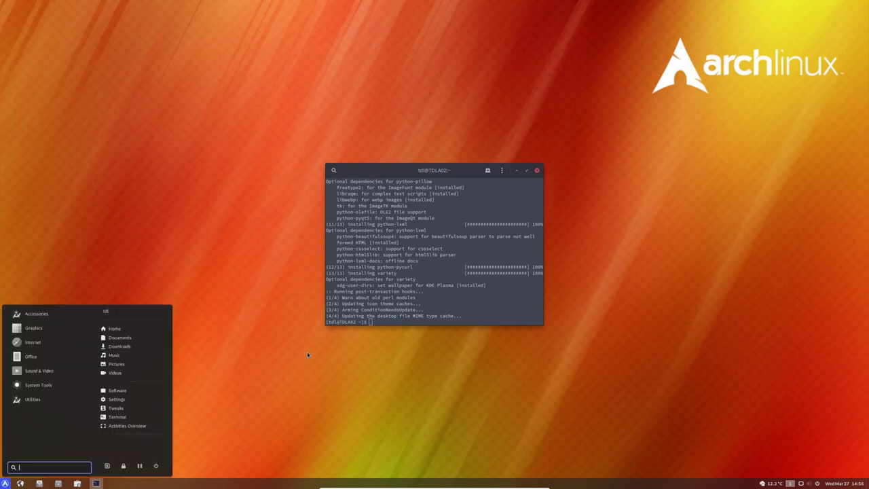
text(va)
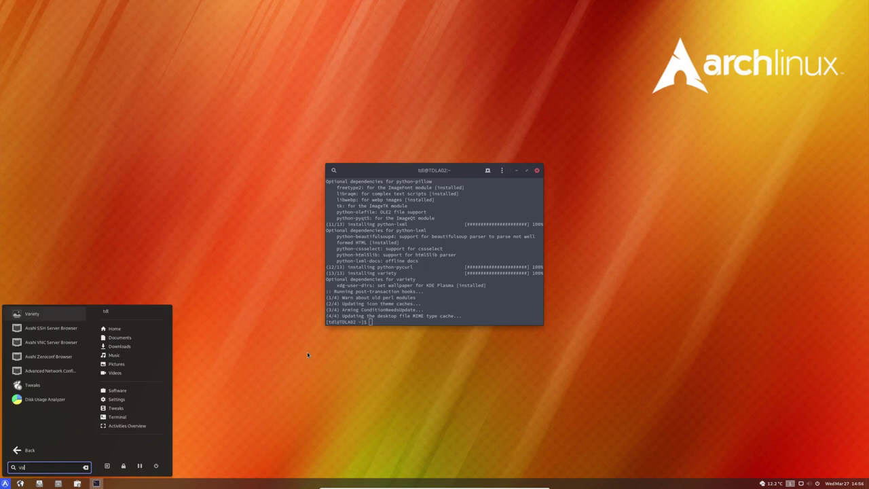
key(Return)
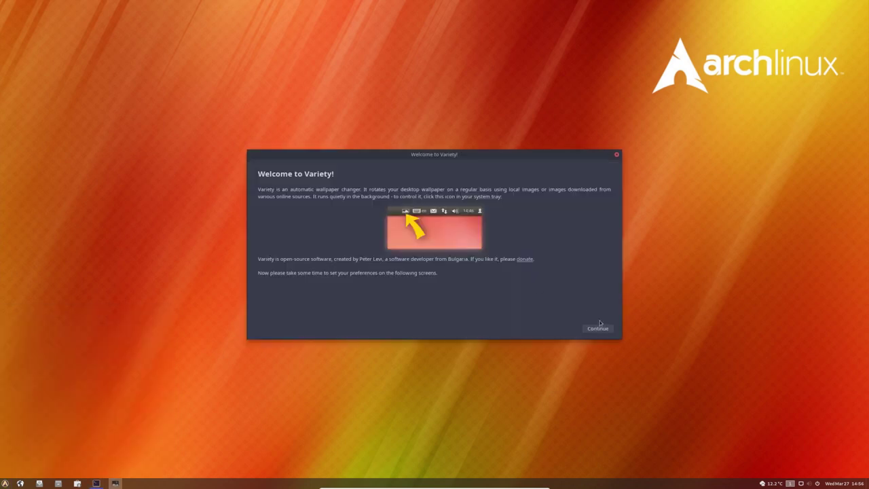
click(599, 328)
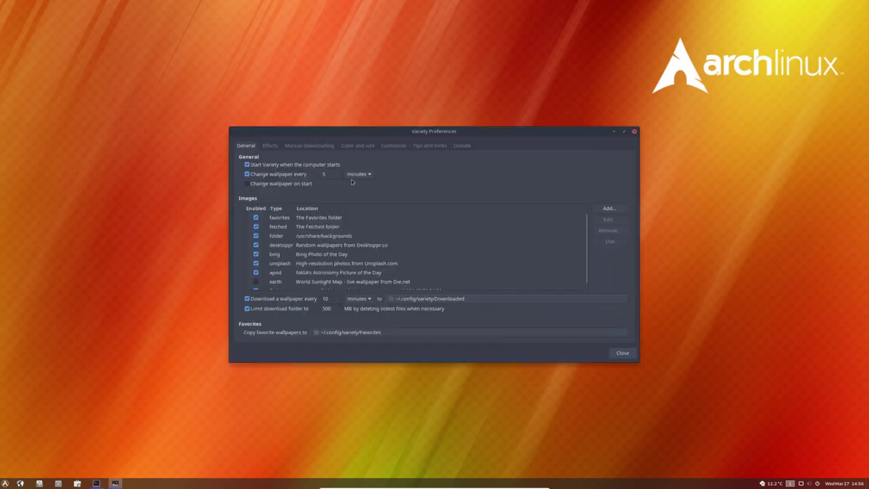
Set the wallpaper to change every 15 minutes and on start, and disable the /usr/share/backgrounds image source
click(330, 174)
click(306, 184)
click(332, 235)
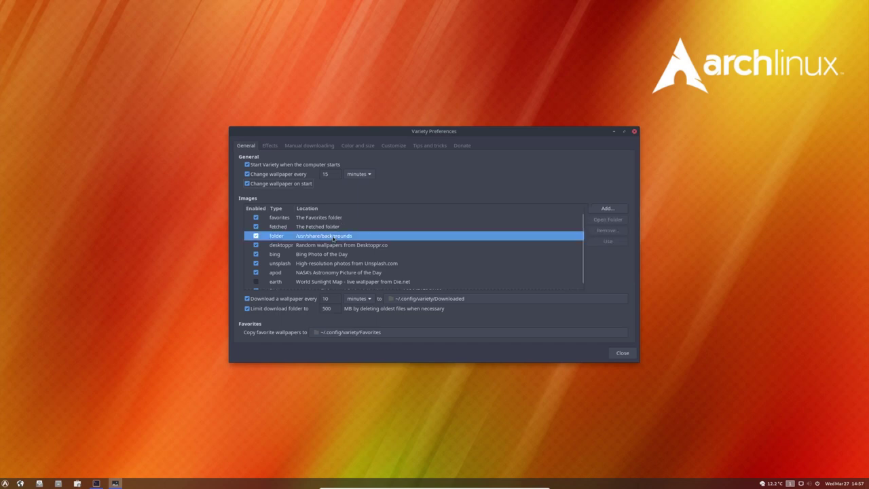
click(255, 236)
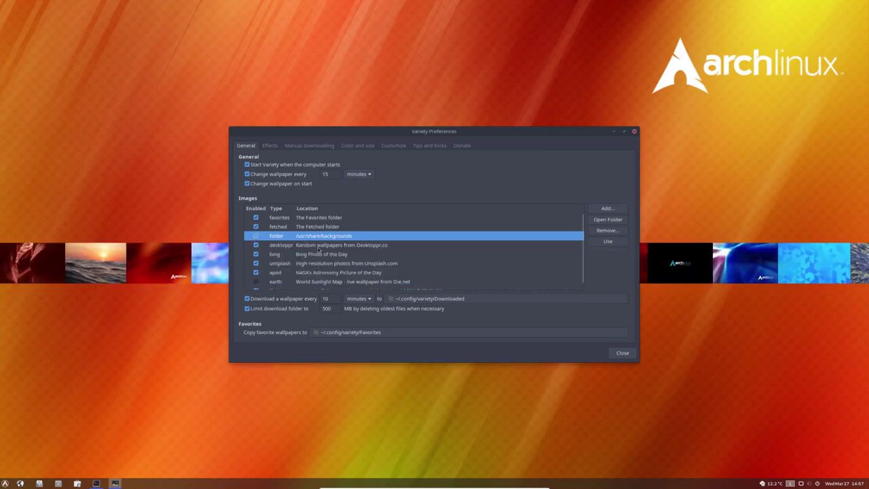
Review the online wallpaper sources in the Images list, from Desktoppr to Flickr, and the wallpaper download interval
click(318, 246)
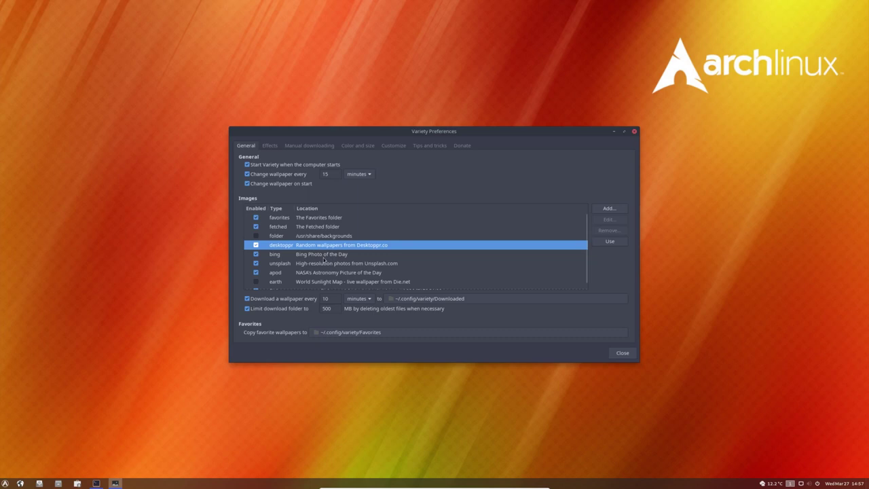
click(324, 254)
click(325, 264)
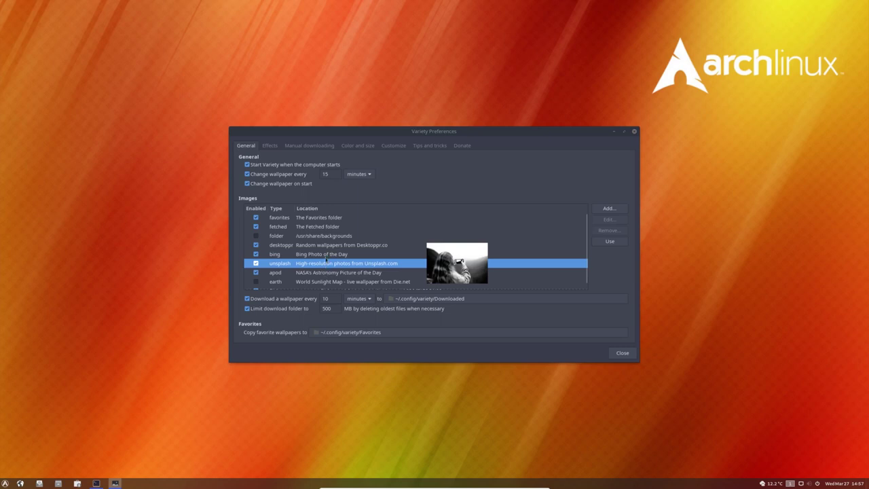
key(Up)
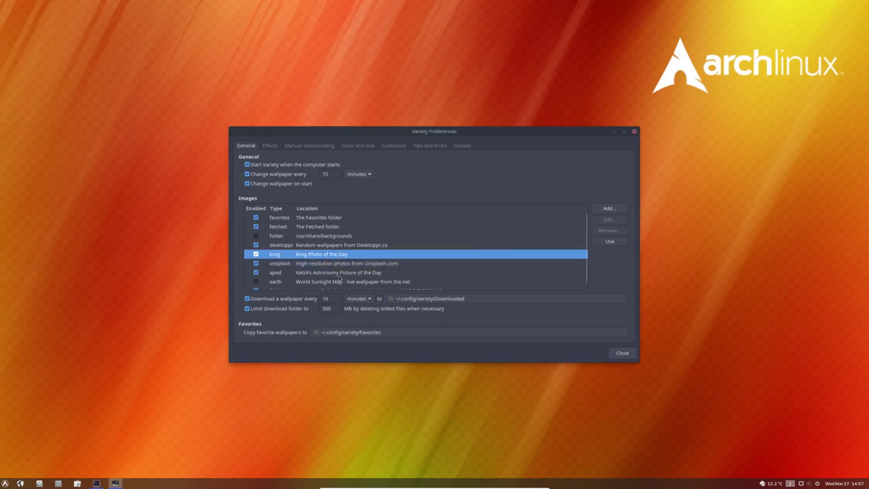
click(339, 275)
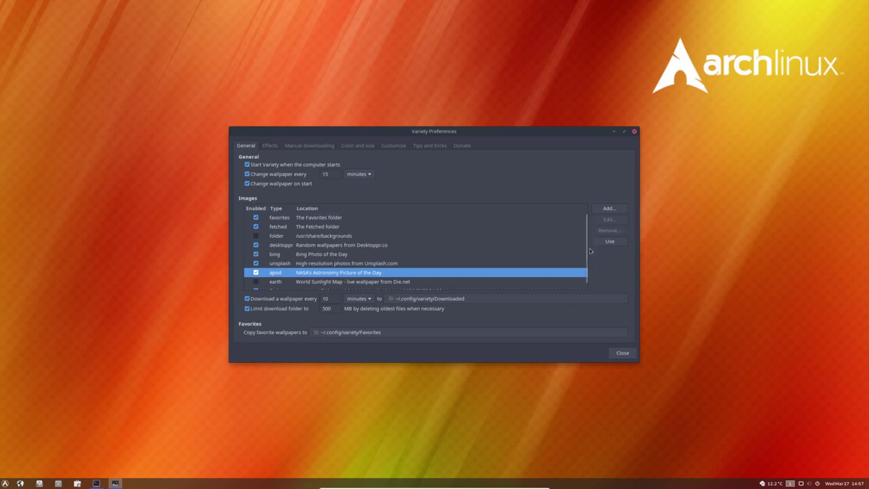
scroll(587, 252, down, 1)
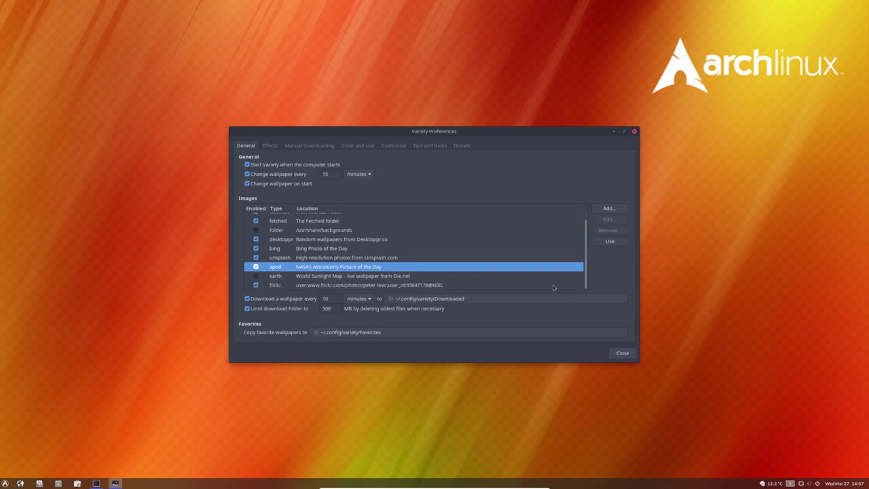
click(328, 290)
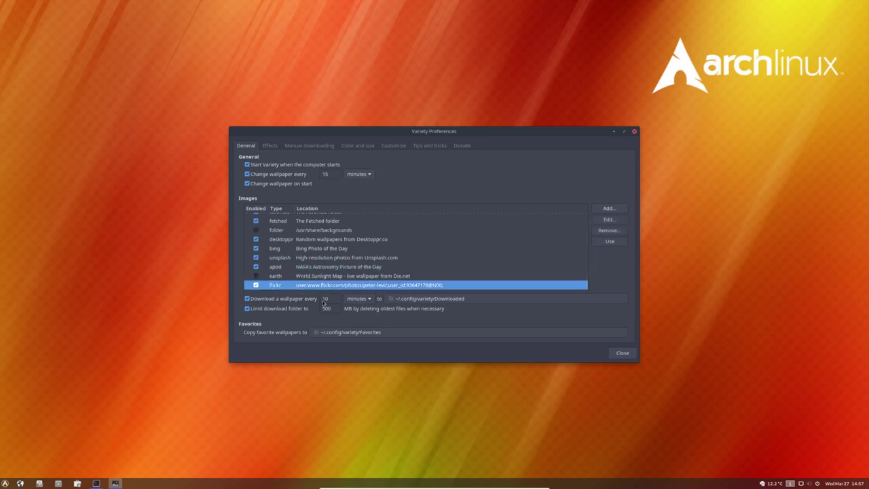
click(330, 299)
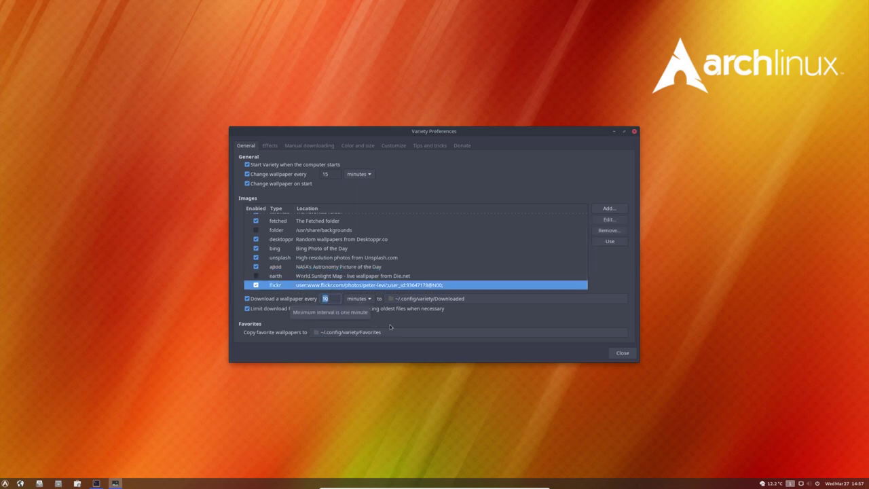
Try the big digital desktop clock among Variety's effects, and turn it off again
click(271, 147)
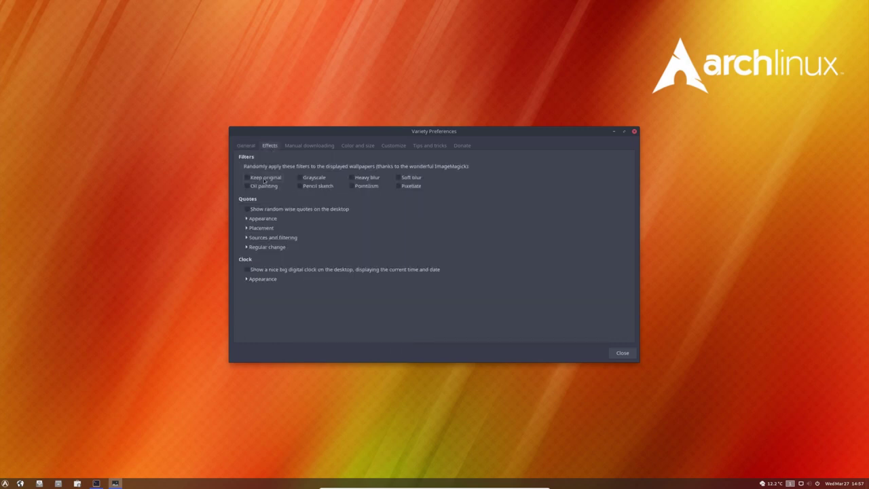
mouse_move(265, 184)
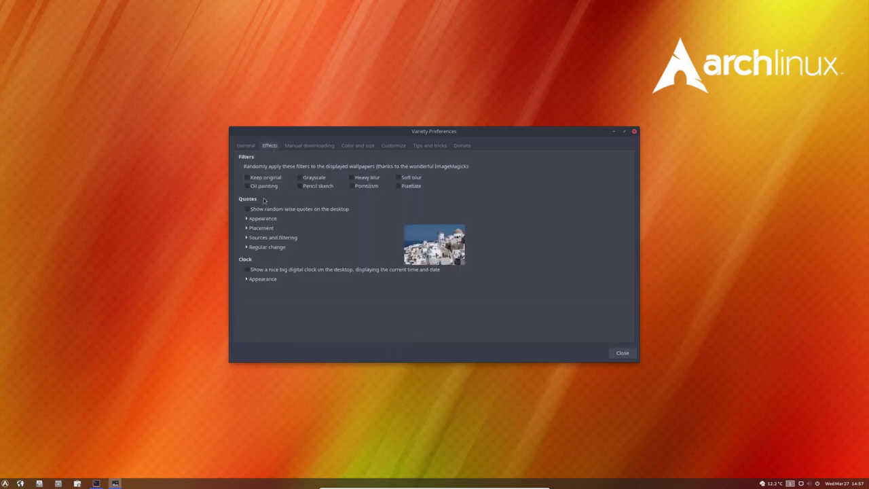
click(248, 269)
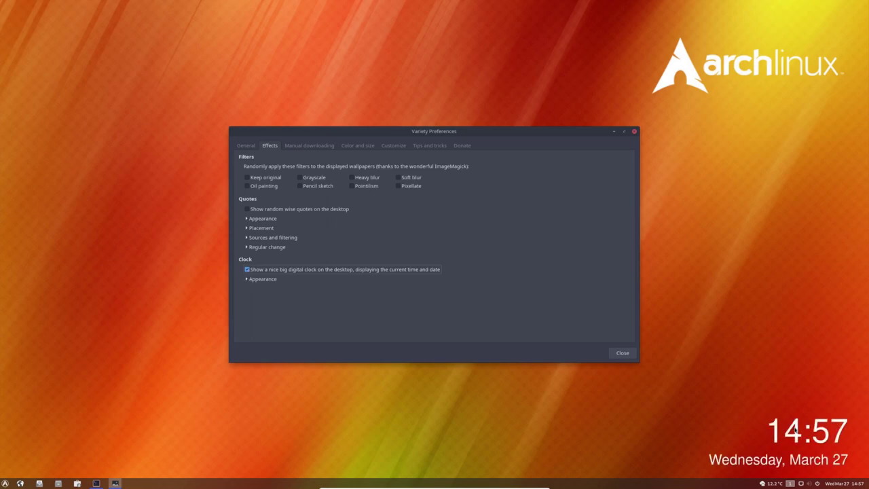
click(247, 270)
click(247, 270)
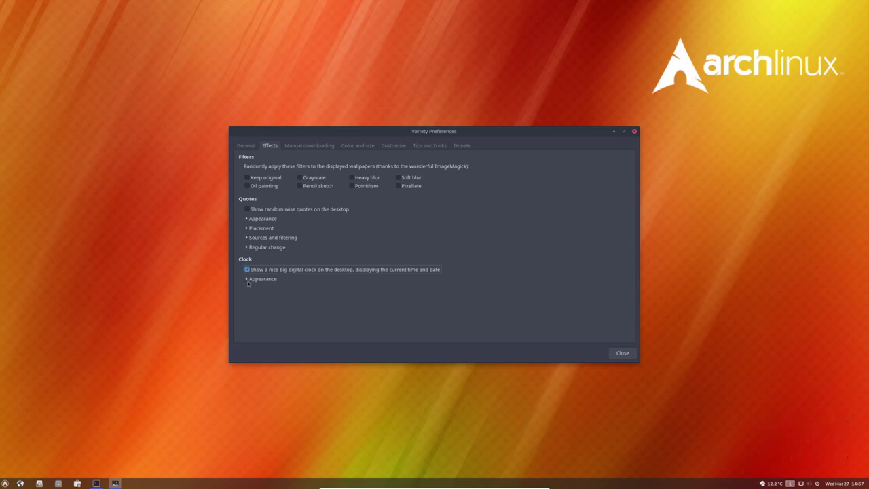
click(247, 279)
click(248, 279)
click(247, 269)
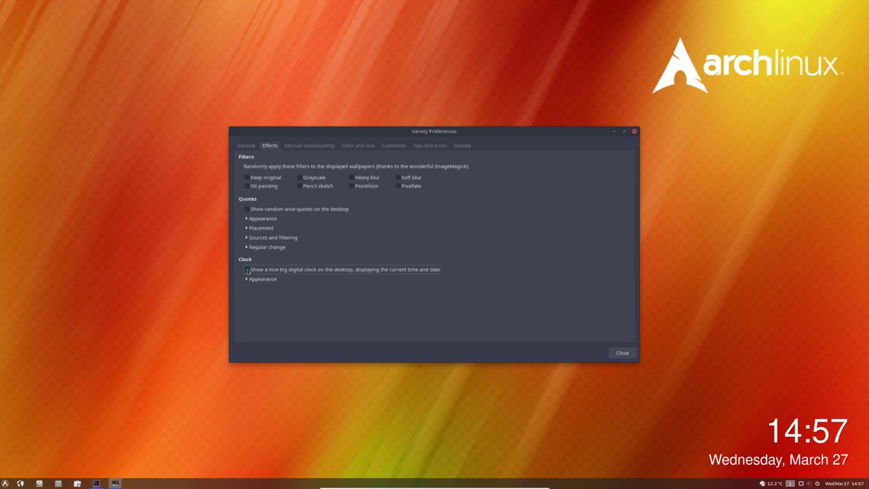
Look through Variety's manual downloading, color and size, customization, tips and donation preferences
click(309, 145)
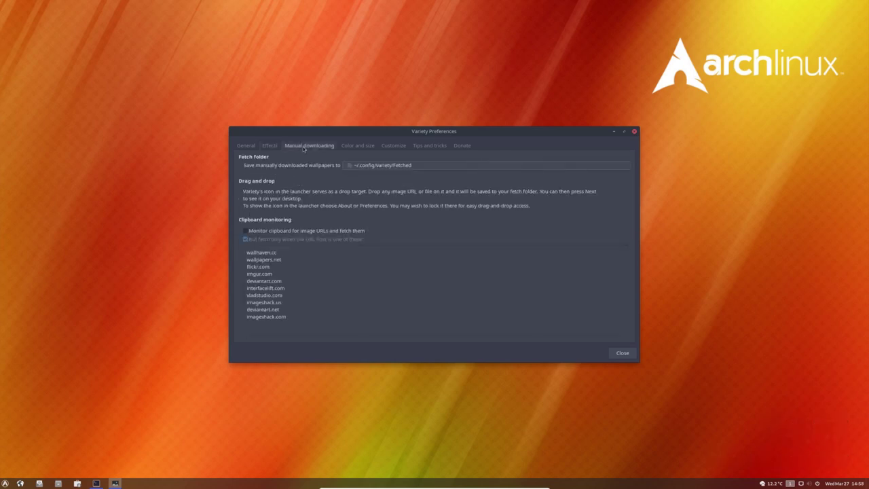
click(352, 146)
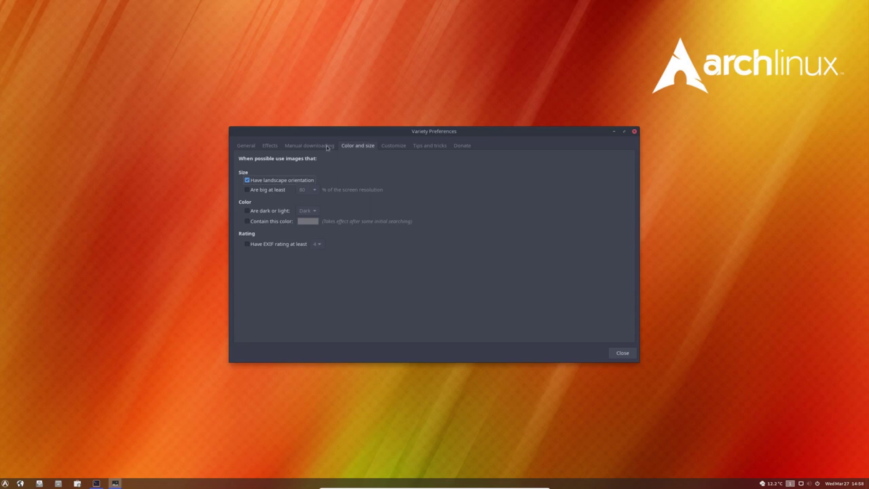
click(325, 147)
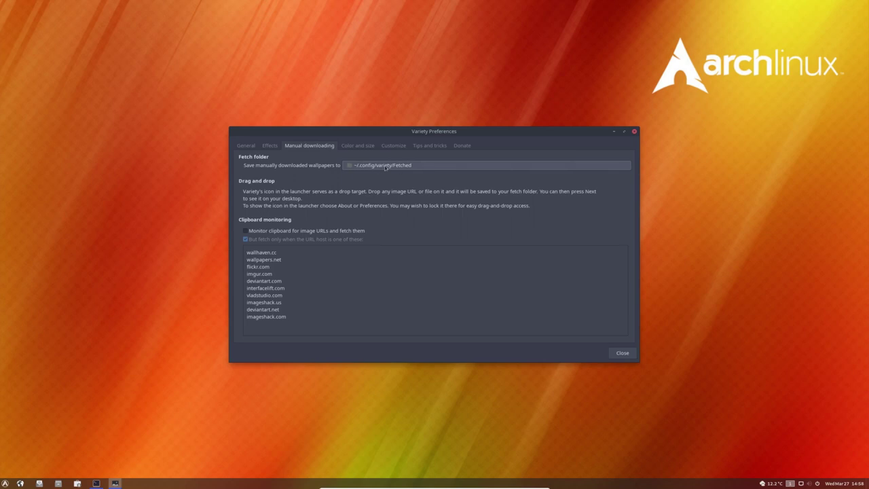
click(360, 148)
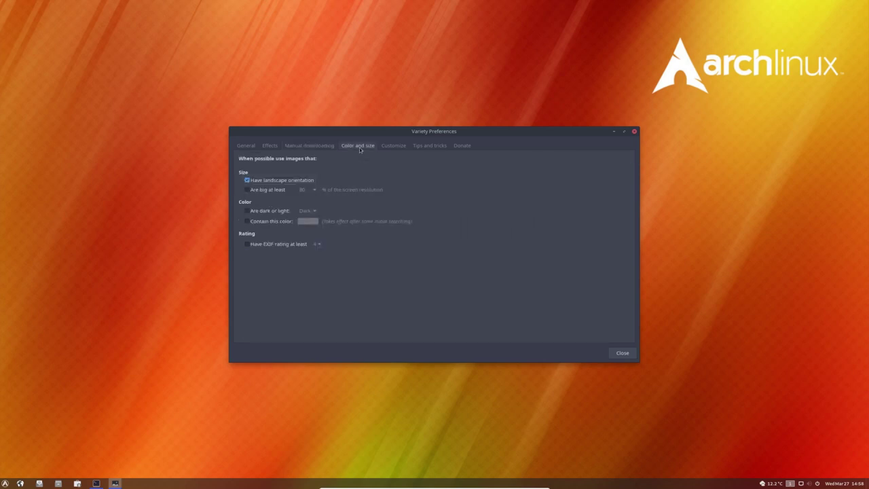
click(407, 148)
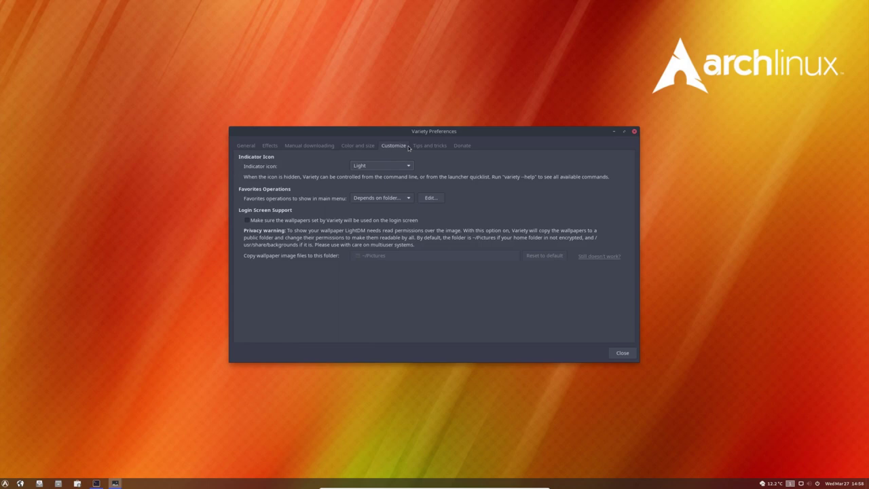
click(414, 148)
click(465, 149)
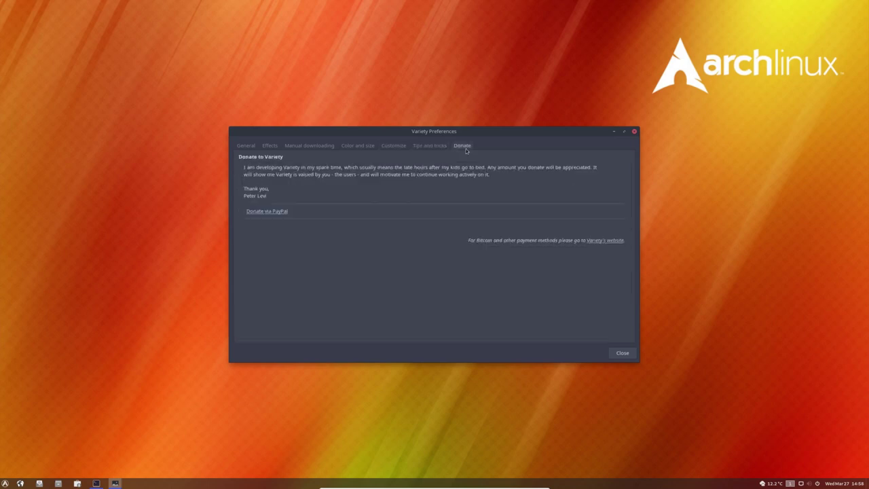
Close the Variety preferences and the terminal, and restart the computer into Arch Linux
click(625, 353)
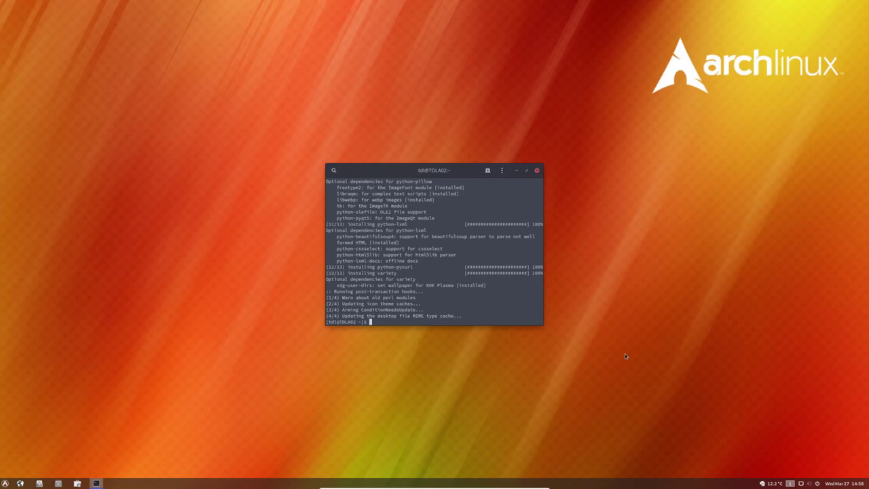
click(537, 171)
click(5, 483)
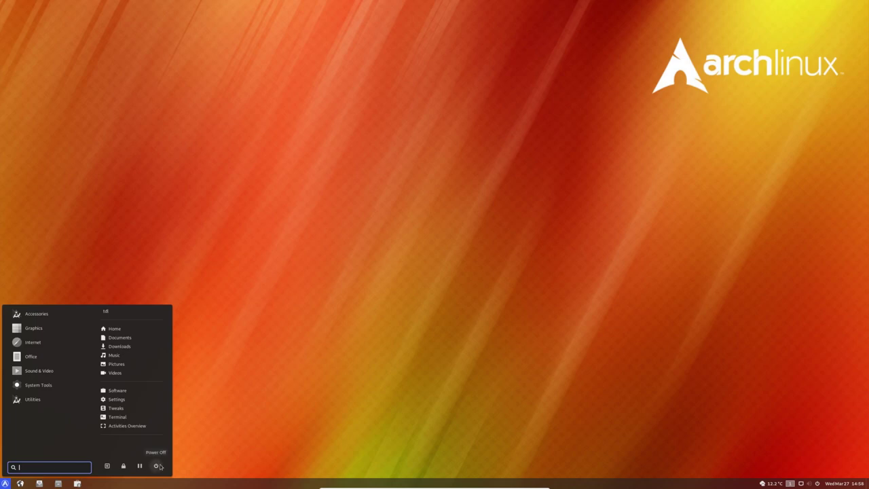
click(158, 466)
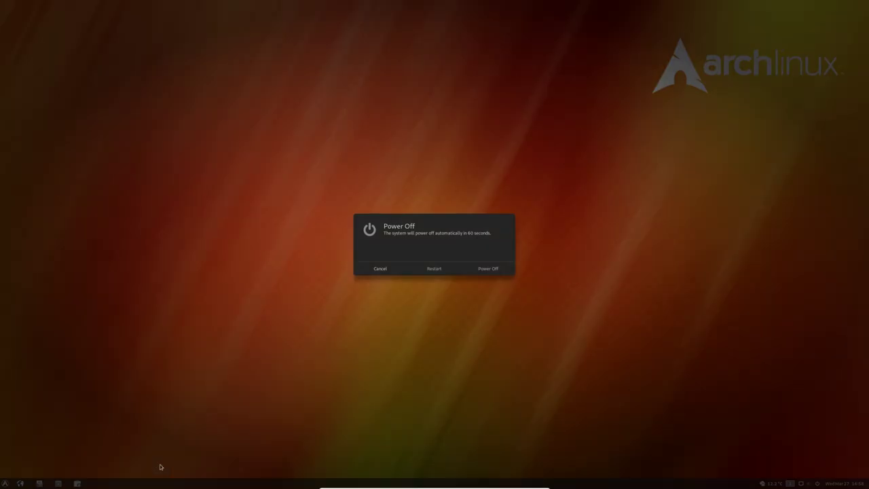
click(445, 270)
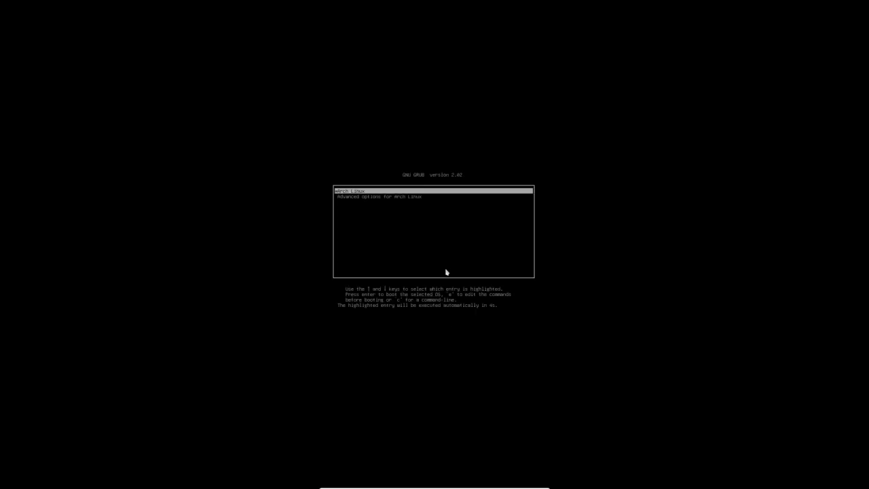
key(Return)
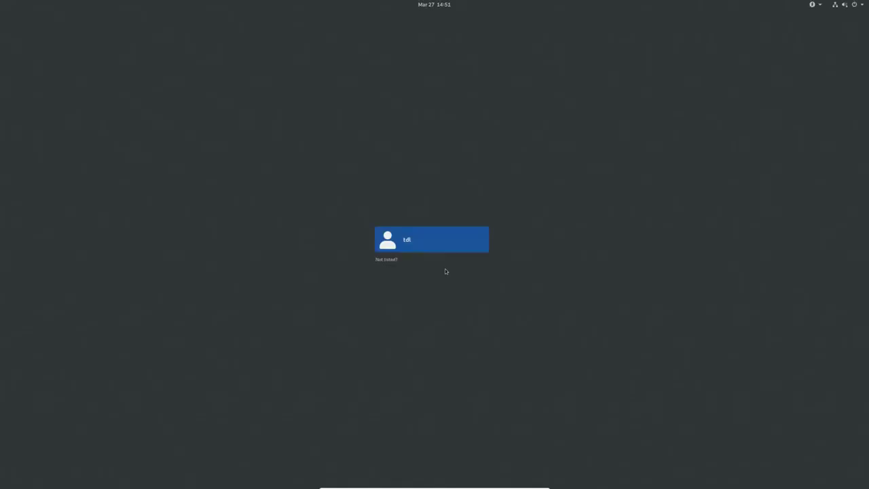
Sign in to the desktop by selecting the user account and entering the account password
click(429, 246)
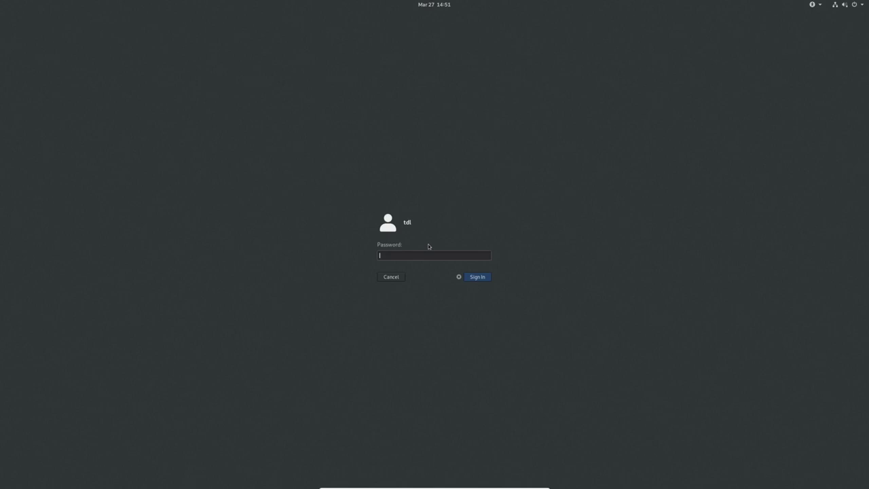
text(******)
key(Return)
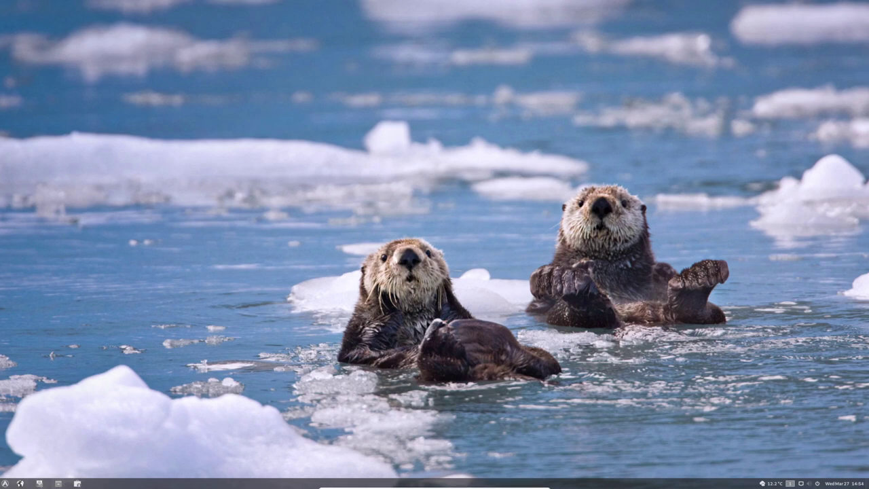
Open Tweaks, try Arc-Dark as the Shell theme, set the Shell theme to Default, and close Tweaks
click(5, 483)
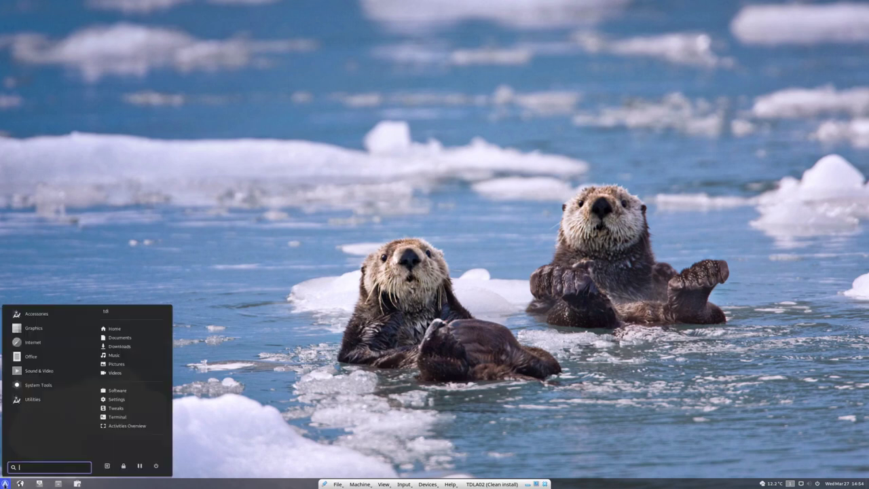
click(128, 409)
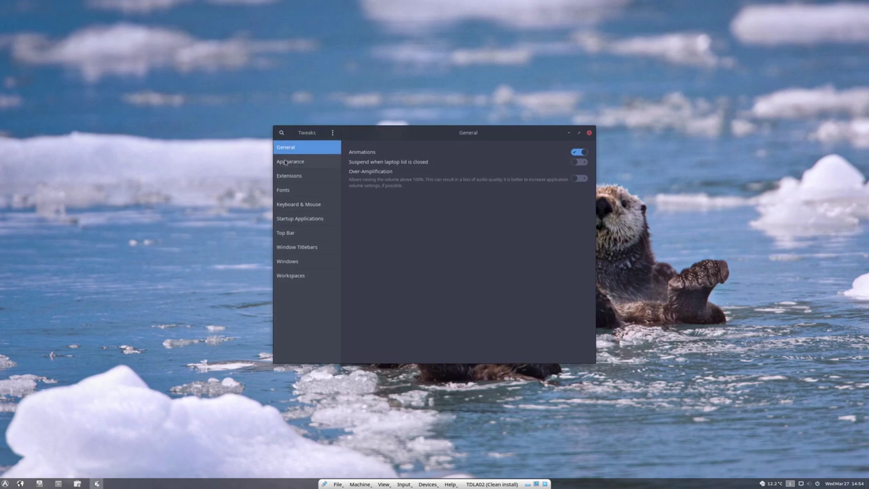
click(287, 162)
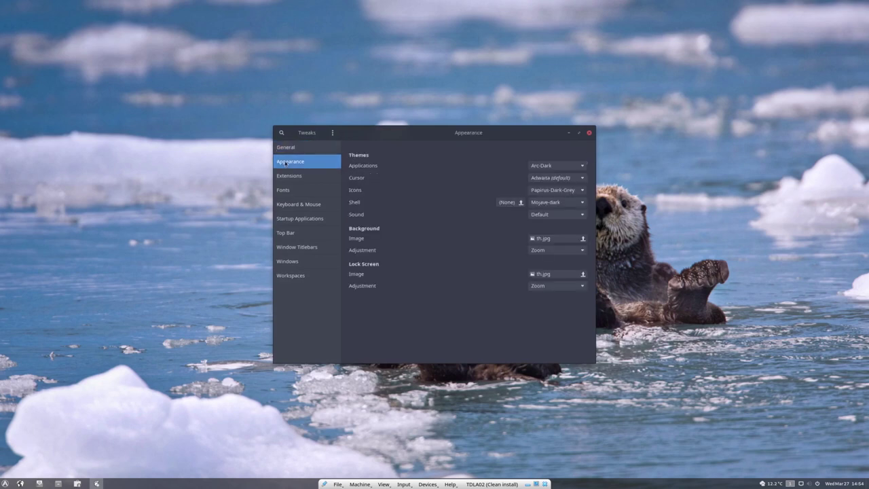
click(561, 202)
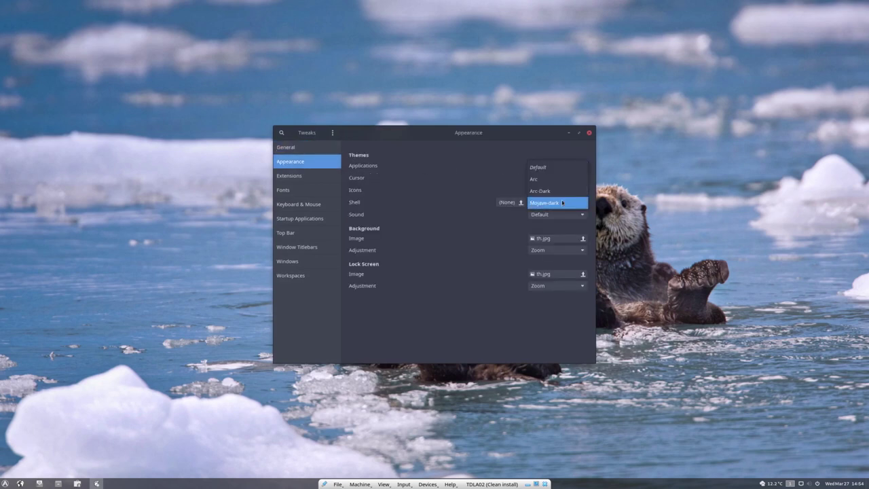
click(557, 192)
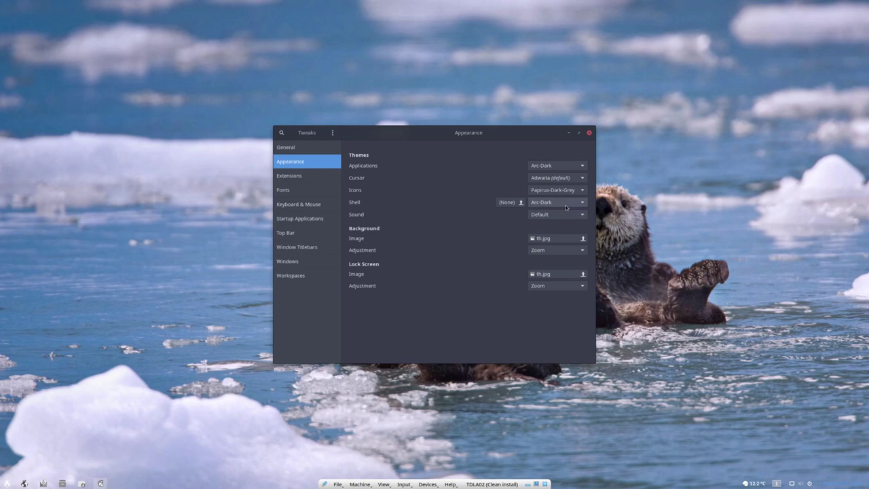
click(562, 199)
click(561, 180)
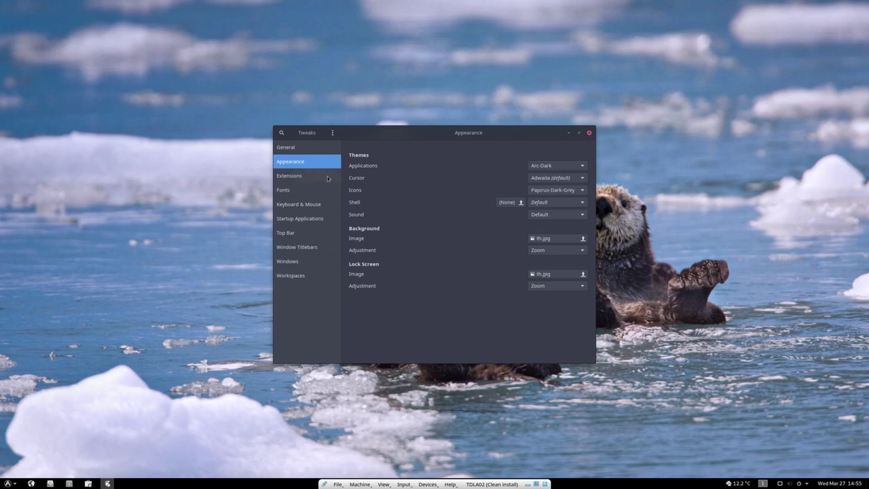
click(589, 132)
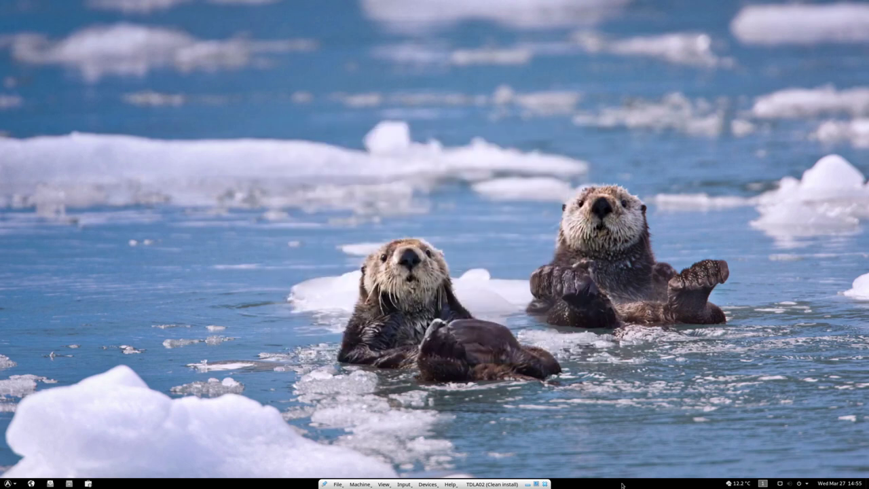
View the application menu, the calendar and the system menu under the Default Shell theme
key(super)
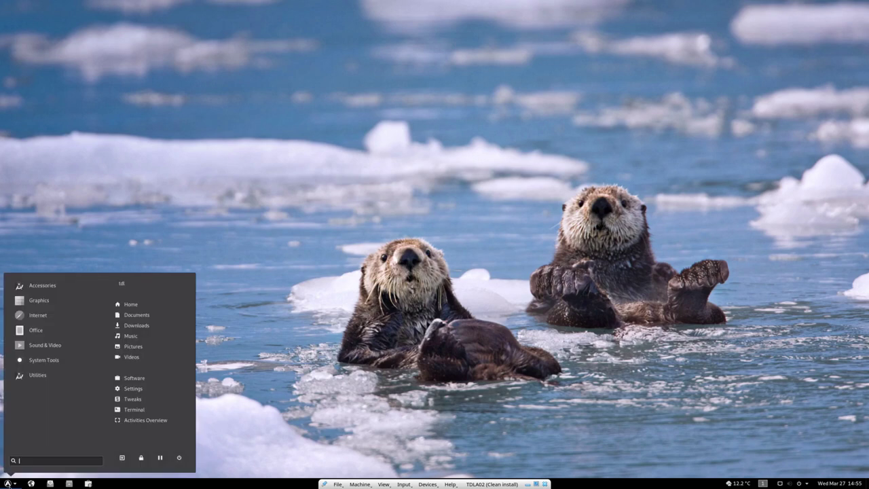
key(Escape)
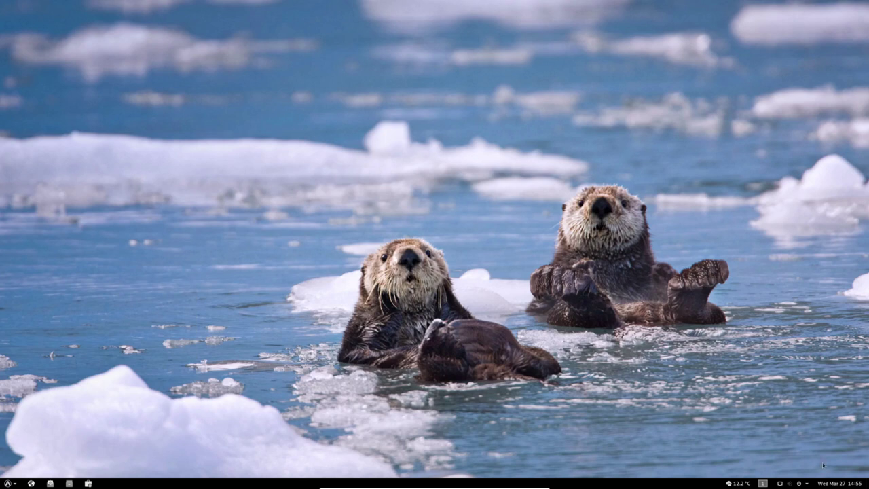
click(834, 483)
click(834, 484)
click(804, 484)
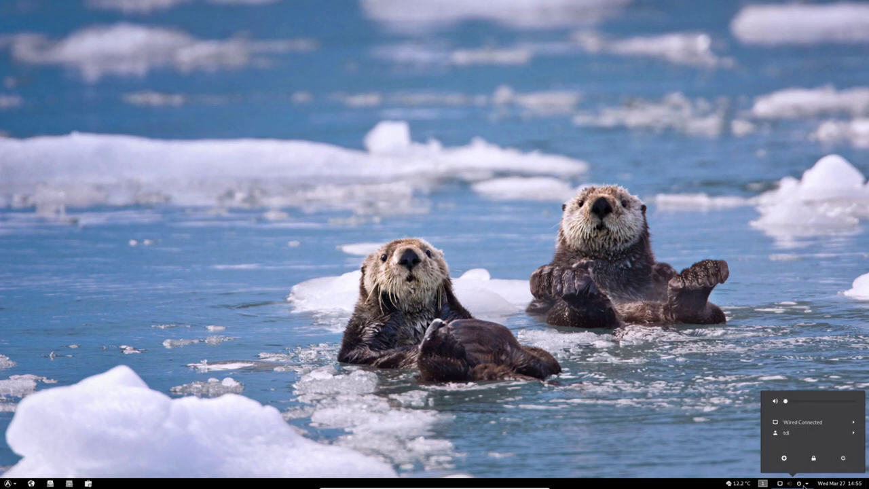
Close the system menu and check the weather indicator under the Default Shell theme
click(803, 484)
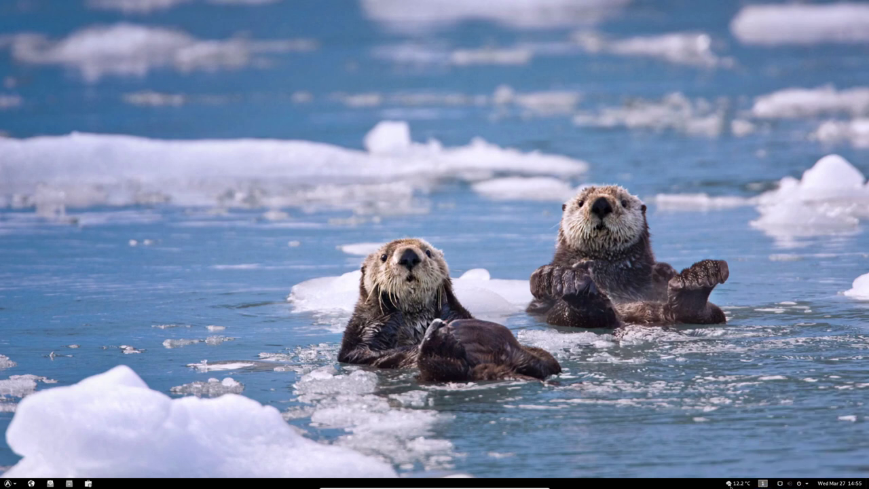
click(729, 482)
click(729, 483)
Launch Firefox from the Internet applications and add it to the taskbar favorites, in second place
click(9, 483)
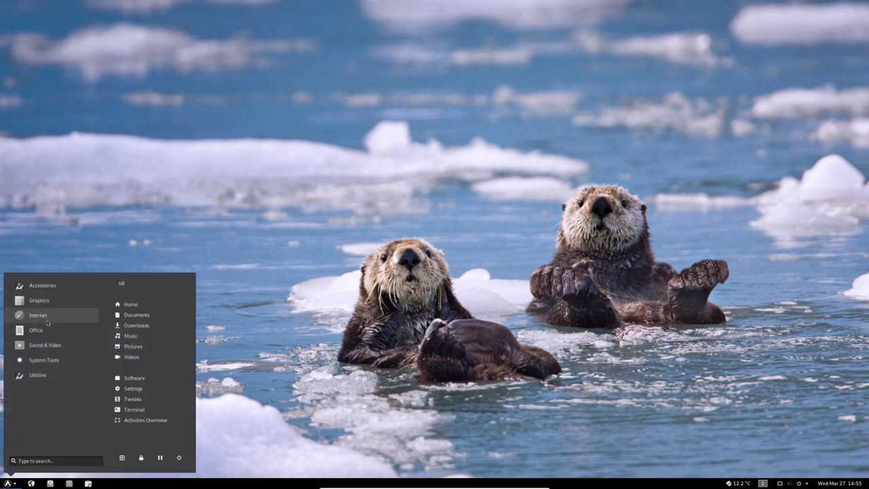
click(48, 322)
click(47, 321)
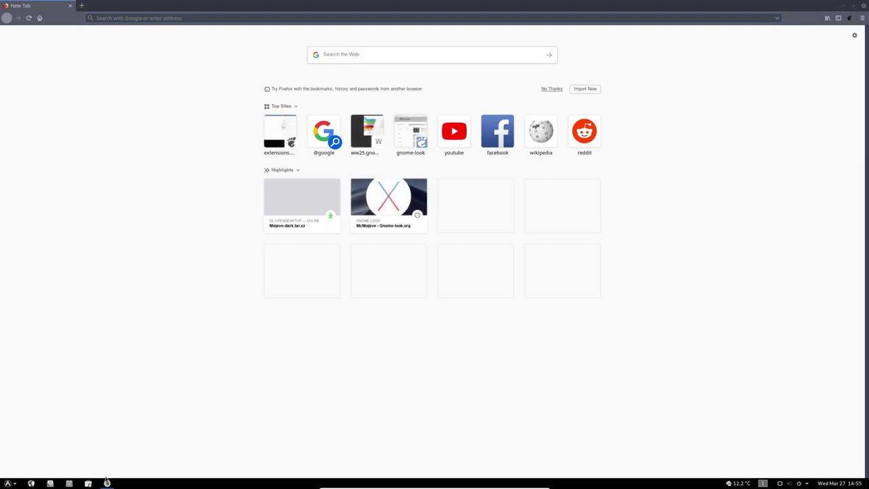
right_click(106, 482)
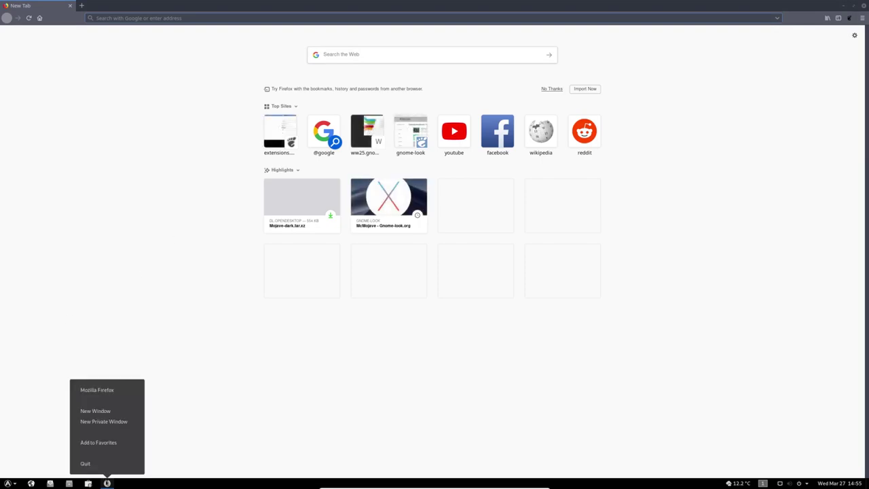
click(105, 443)
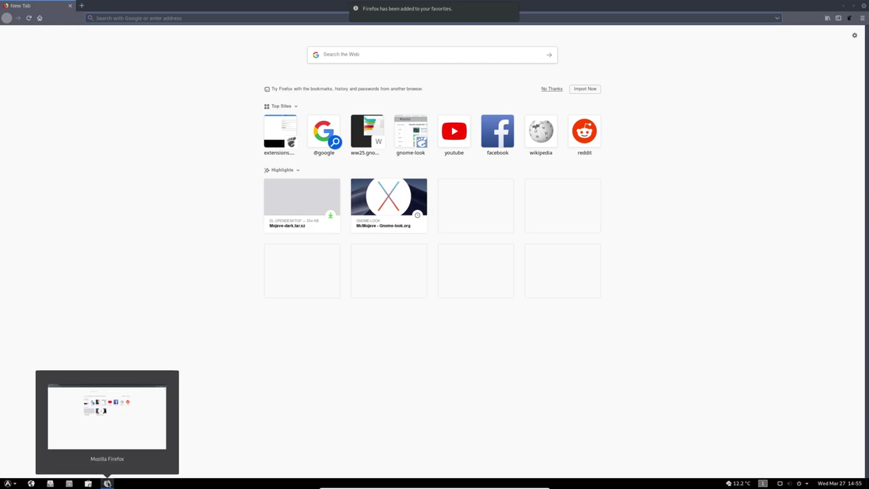
Remove the other web browser, first in the taskbar, from the favorites and close the Firefox window
right_click(32, 482)
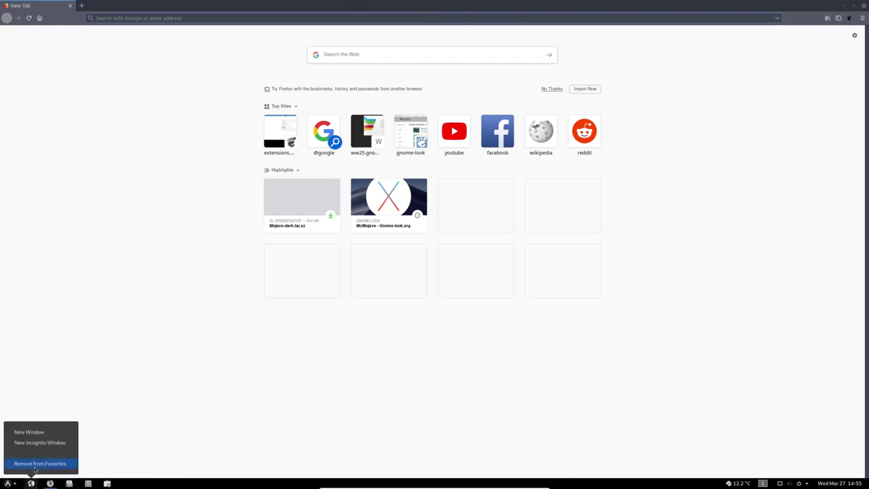
click(36, 464)
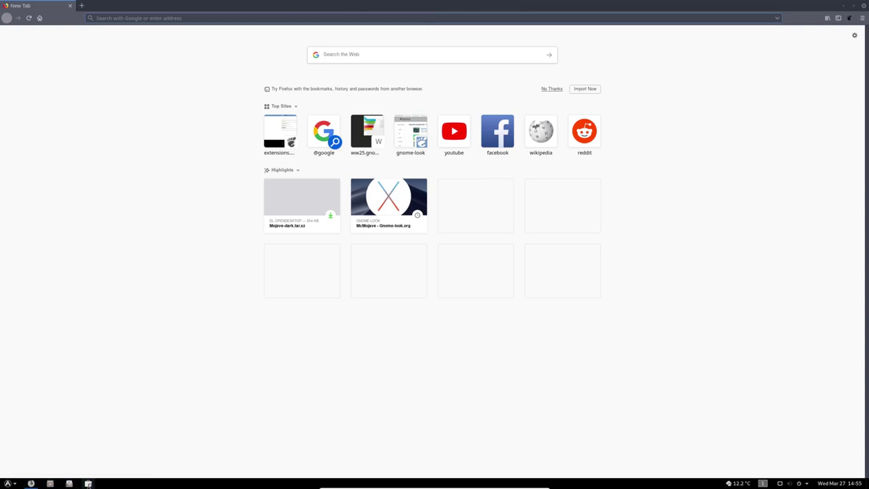
mouse_move(31, 483)
click(864, 6)
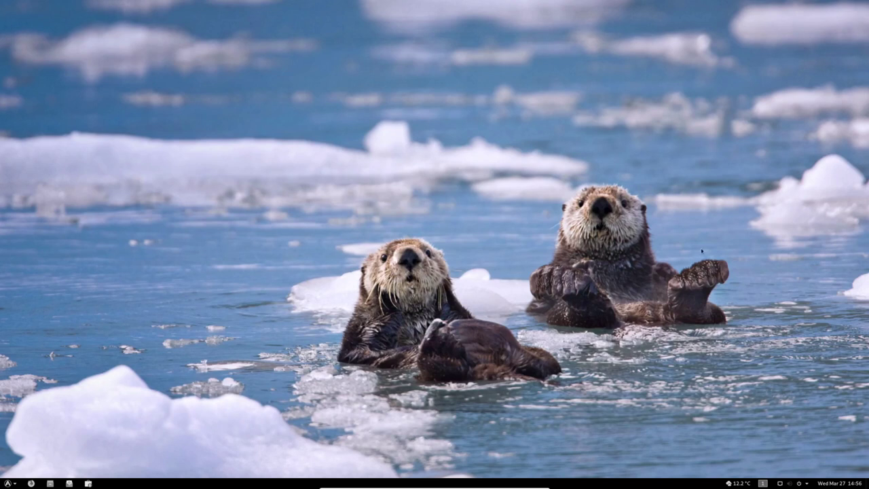